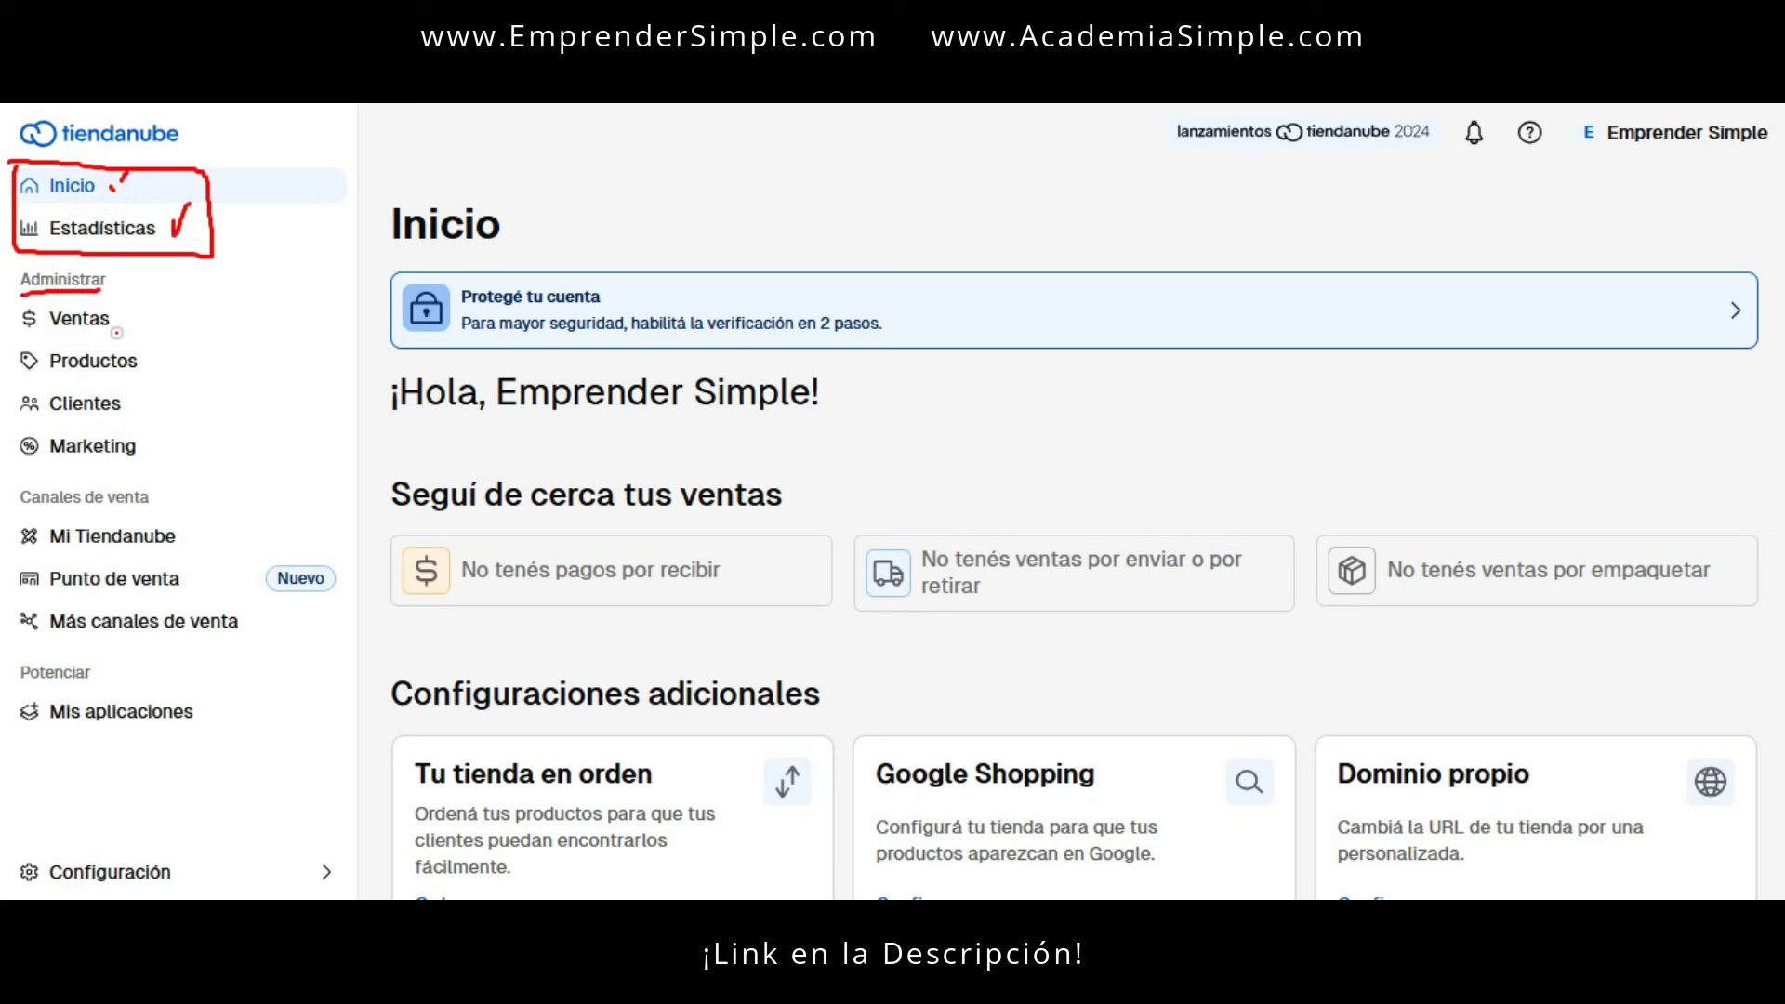
left_click_drag(118, 321, 139, 303)
left_click_drag(150, 354, 177, 336)
left_click_drag(138, 414, 154, 389)
left_click_drag(141, 457, 166, 439)
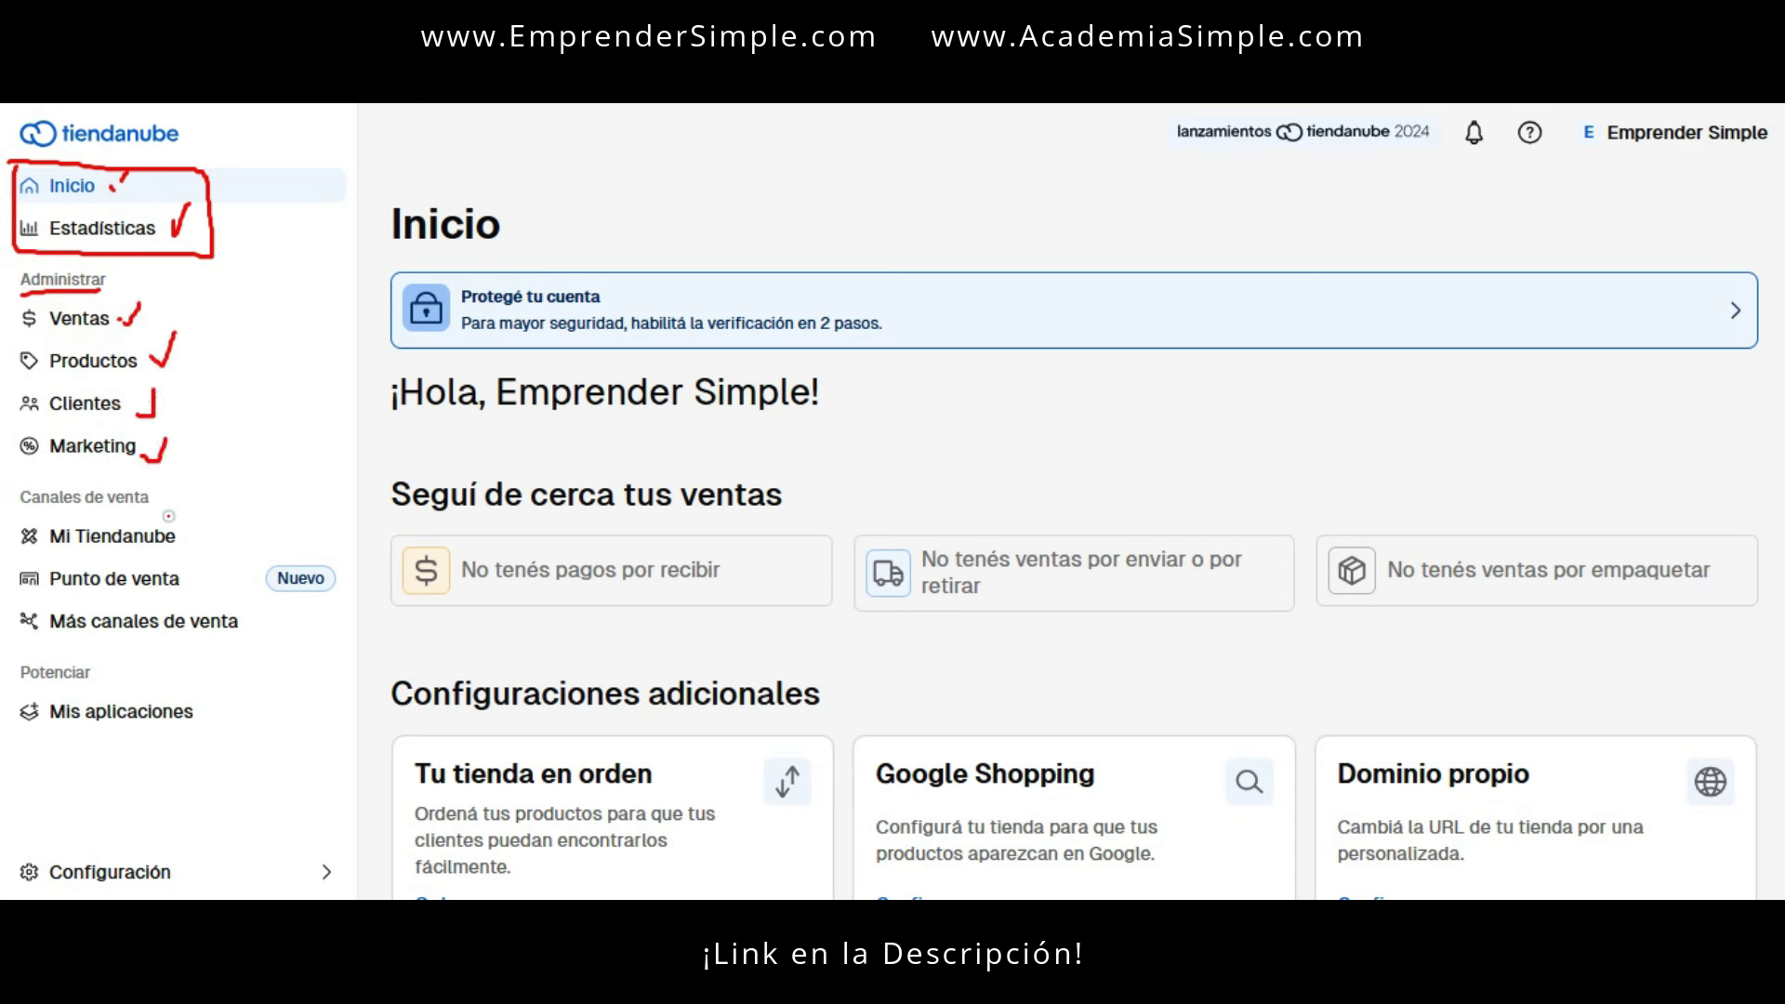
left_click_drag(20, 509, 166, 512)
mouse_move(199, 534)
left_mouse_down()
mouse_move(198, 549)
mouse_move(213, 516)
left_mouse_up()
left_click_drag(203, 592, 214, 561)
mouse_move(255, 617)
left_mouse_down()
mouse_move(266, 634)
mouse_move(279, 608)
left_mouse_up()
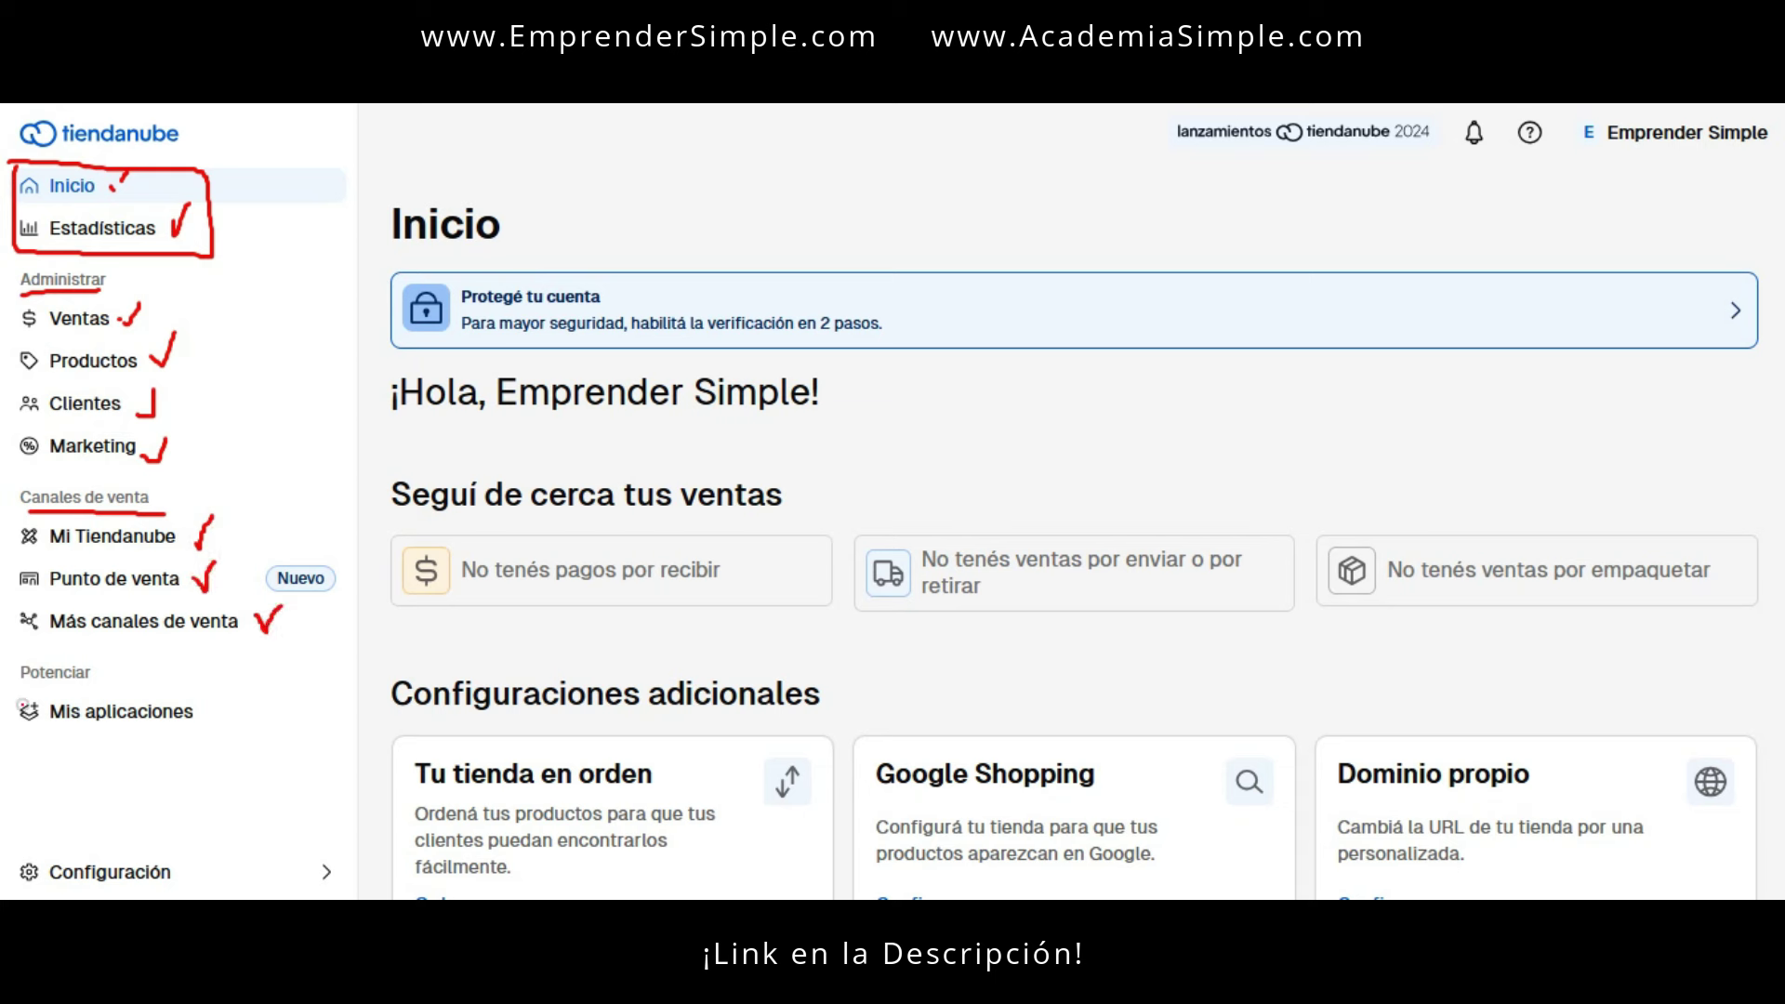
left_click_drag(25, 693, 116, 686)
left_click_drag(205, 704, 224, 687)
mouse_move(82, 835)
left_mouse_down()
mouse_move(3, 840)
mouse_move(231, 879)
mouse_move(16, 830)
left_mouse_up()
left_click_drag(251, 833, 306, 780)
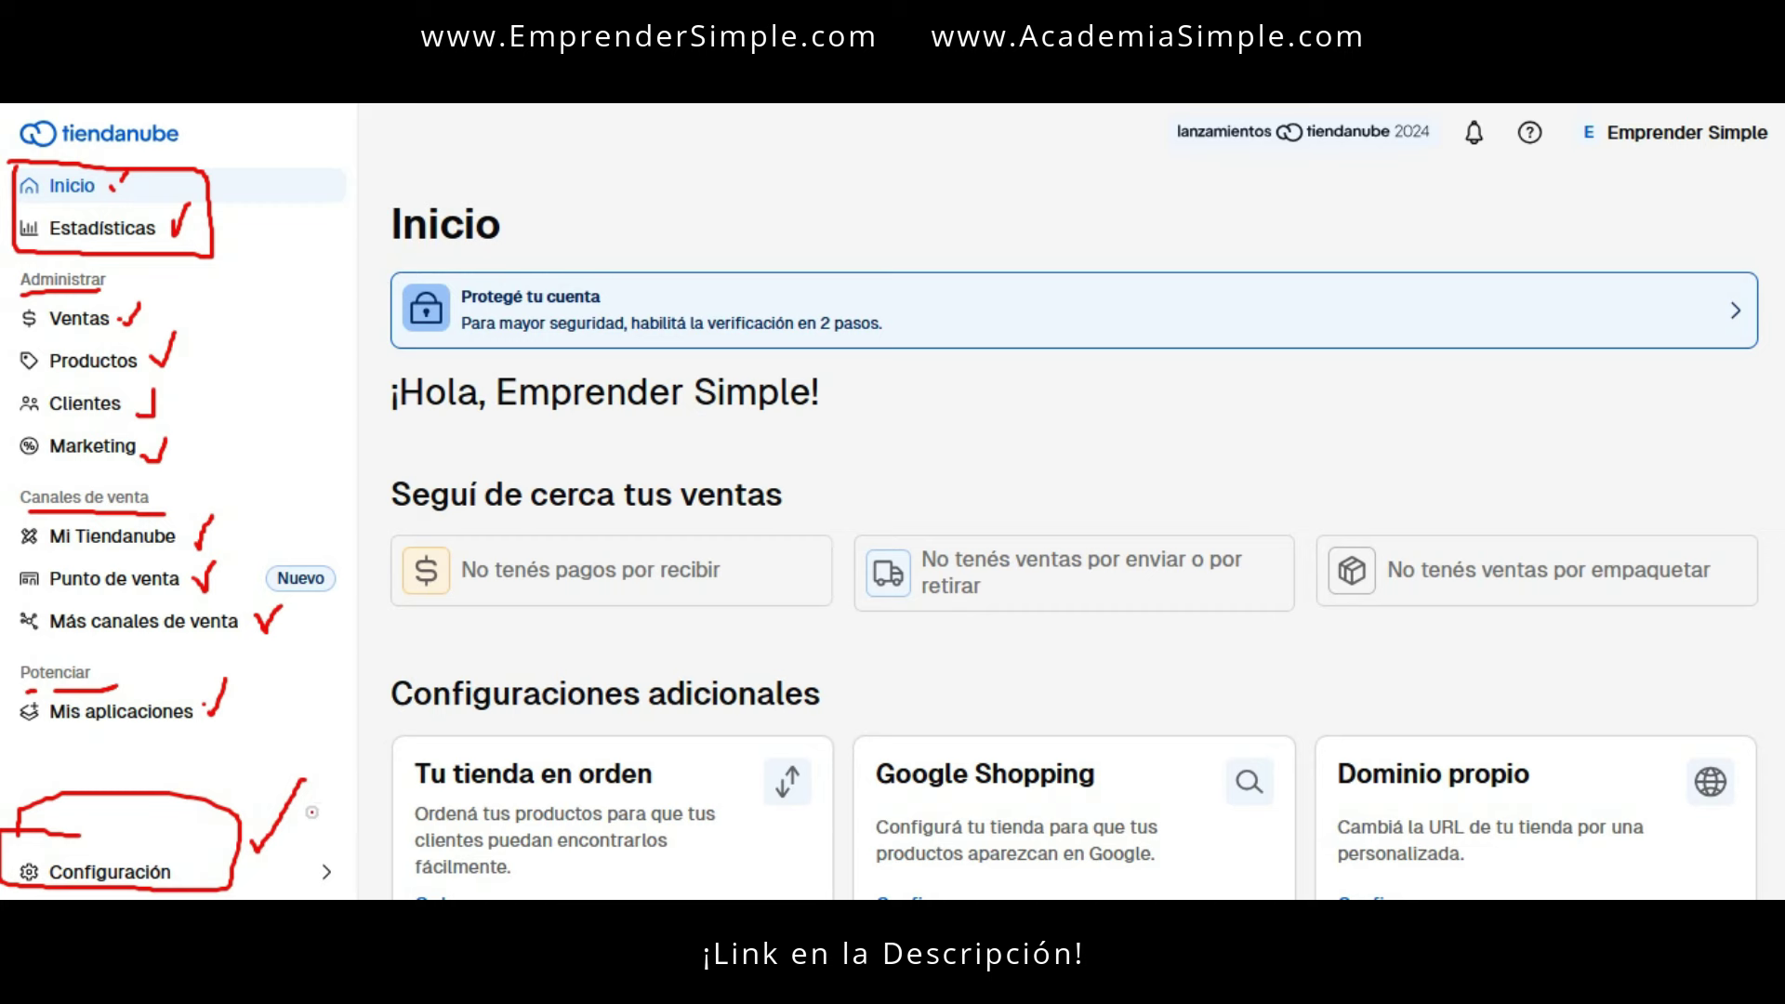
key("Escape")
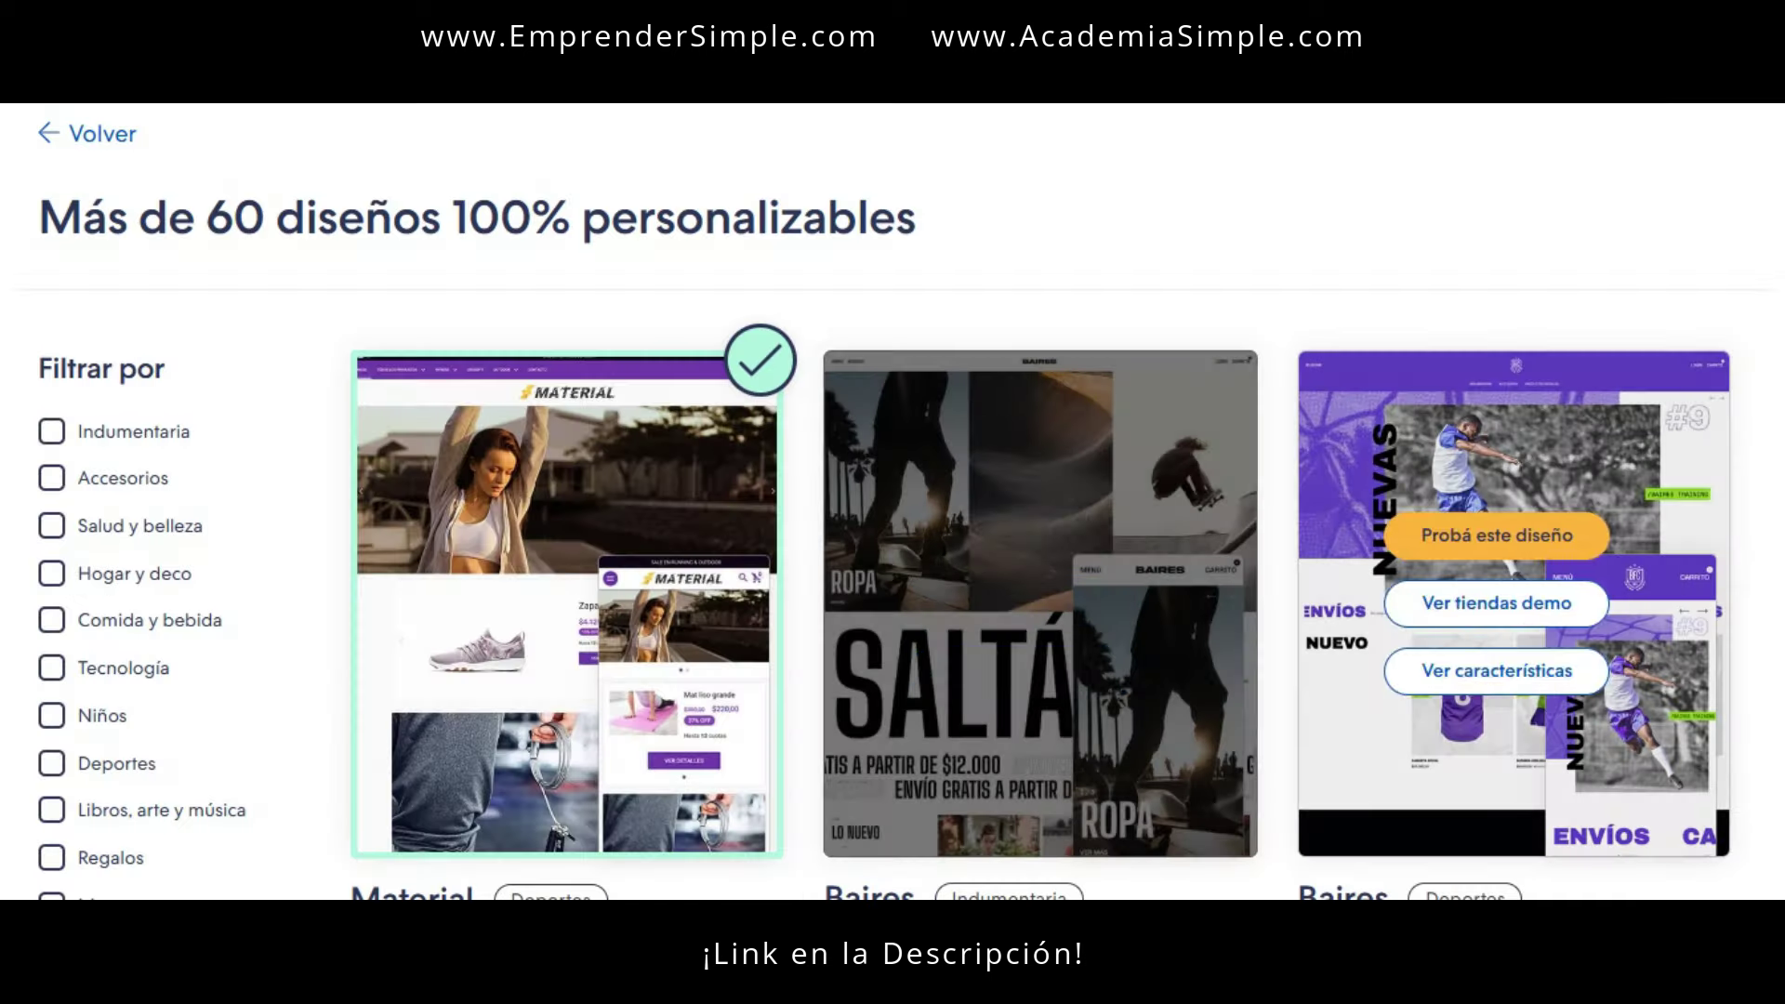
- Browse the gallery of customizable store designs, examining the template previews, their business categories and their prices
left_click_drag(35, 264, 904, 261)
mouse_move(1069, 226)
left_mouse_down()
mouse_move(1125, 321)
mouse_move(1160, 264)
left_mouse_up()
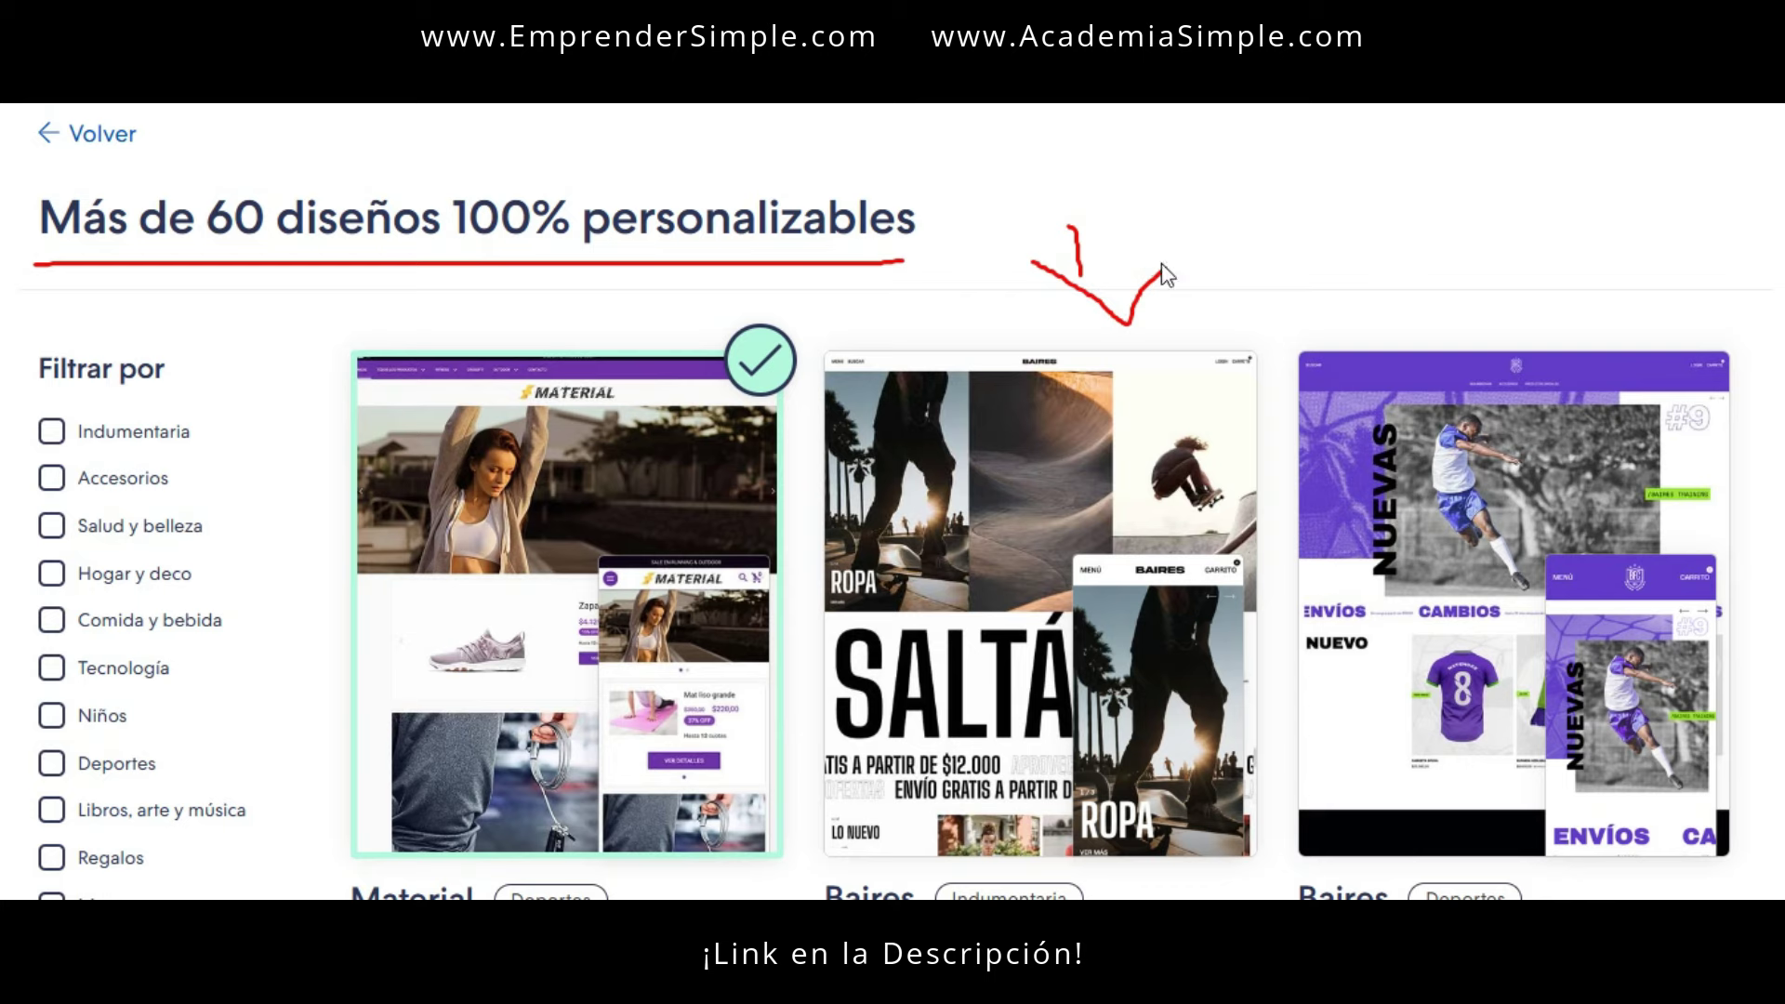
key("Escape")
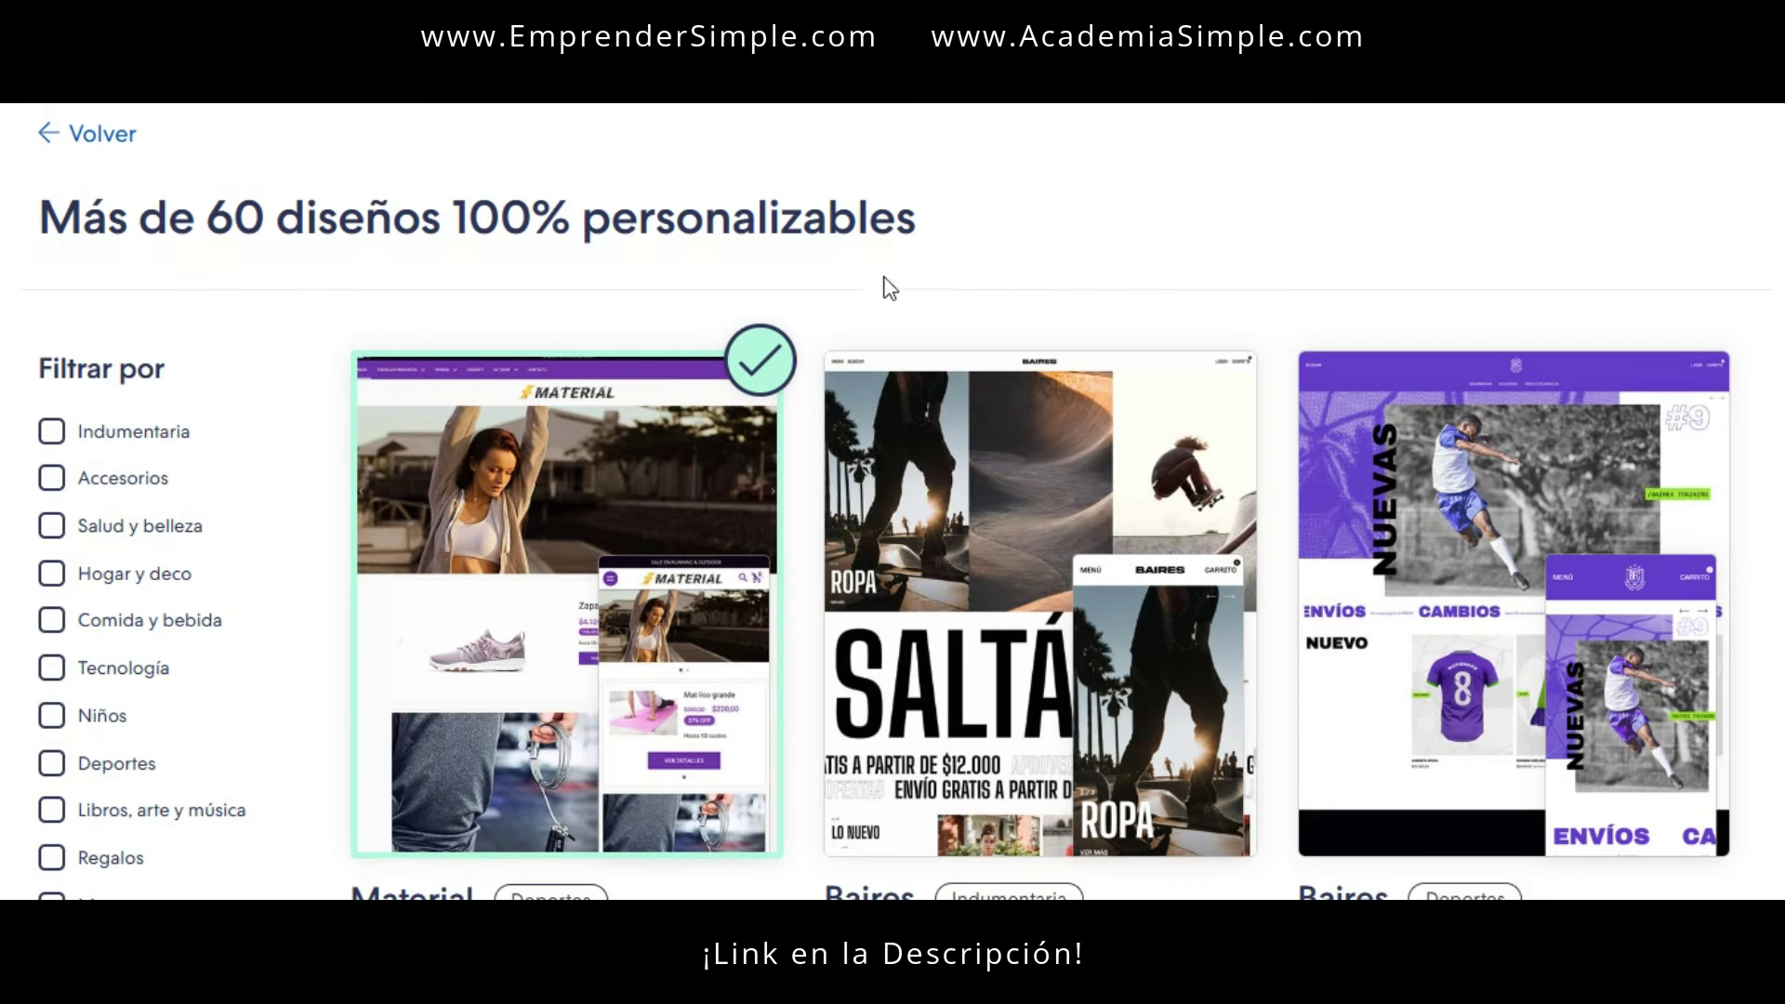
scroll(874, 298, "down", 2)
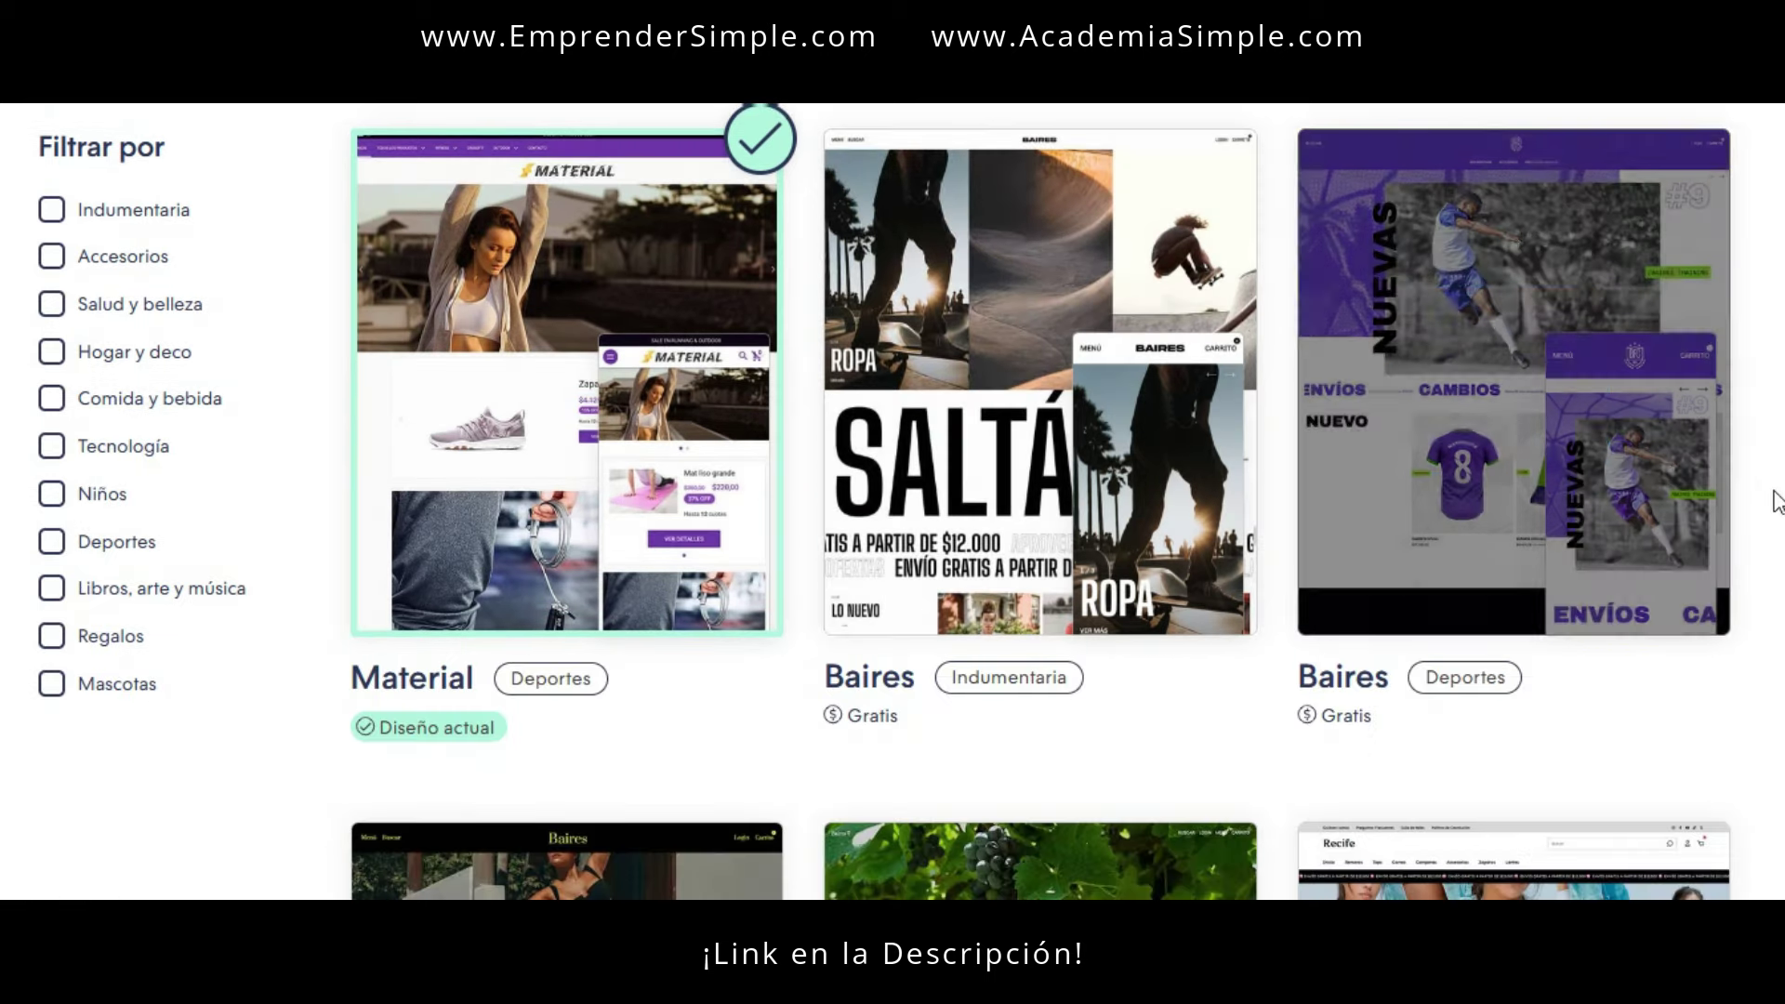
scroll(1777, 497, "down", 8)
scroll(1779, 496, "up", 2)
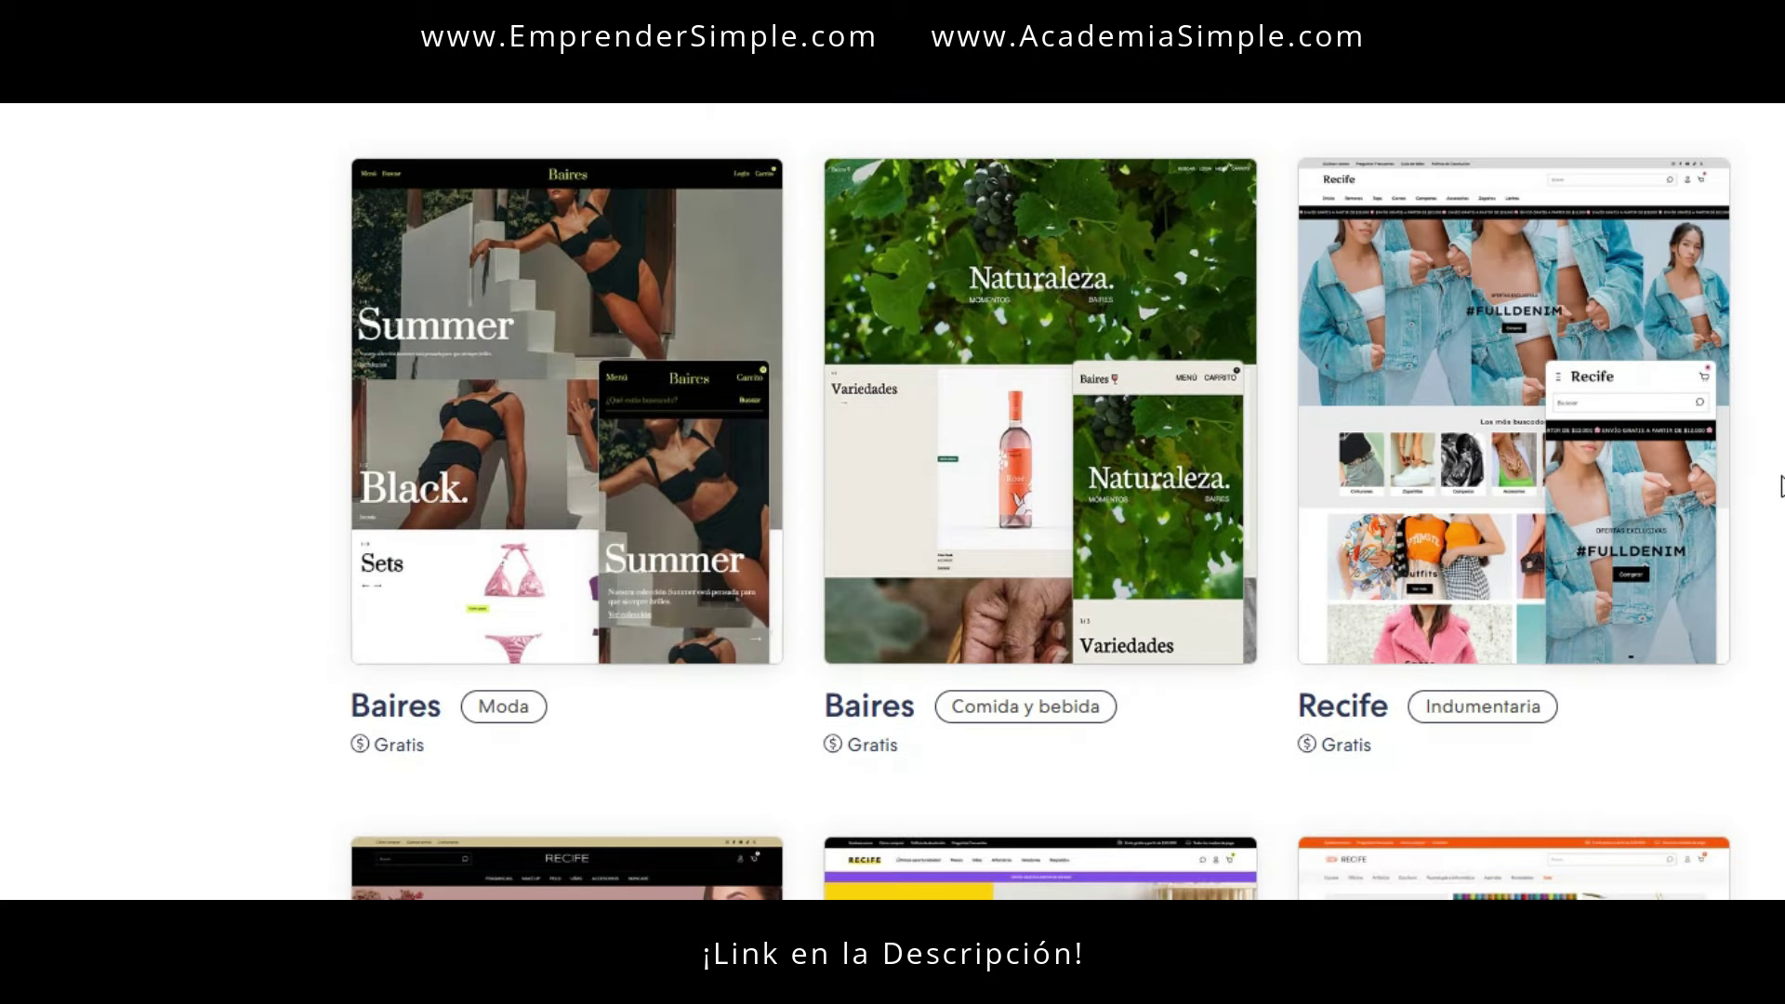
scroll(1779, 485, "down", 4)
scroll(1779, 485, "down", 2)
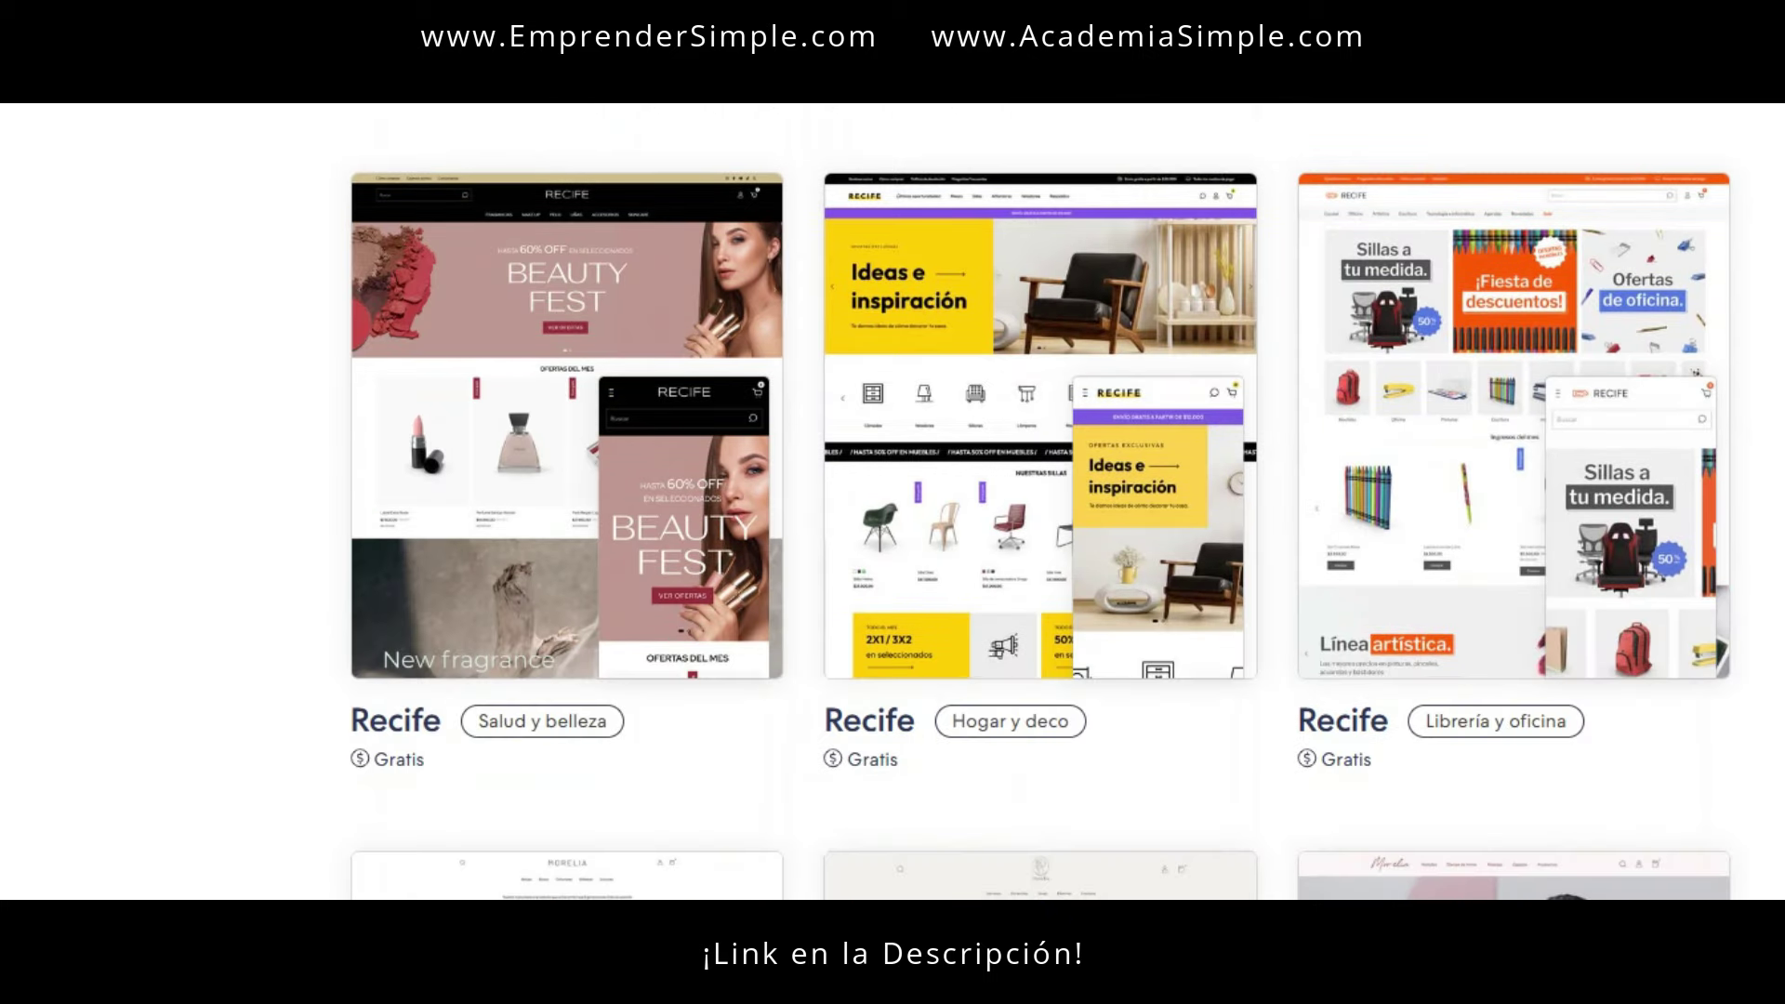
scroll(1776, 493, "down", 6)
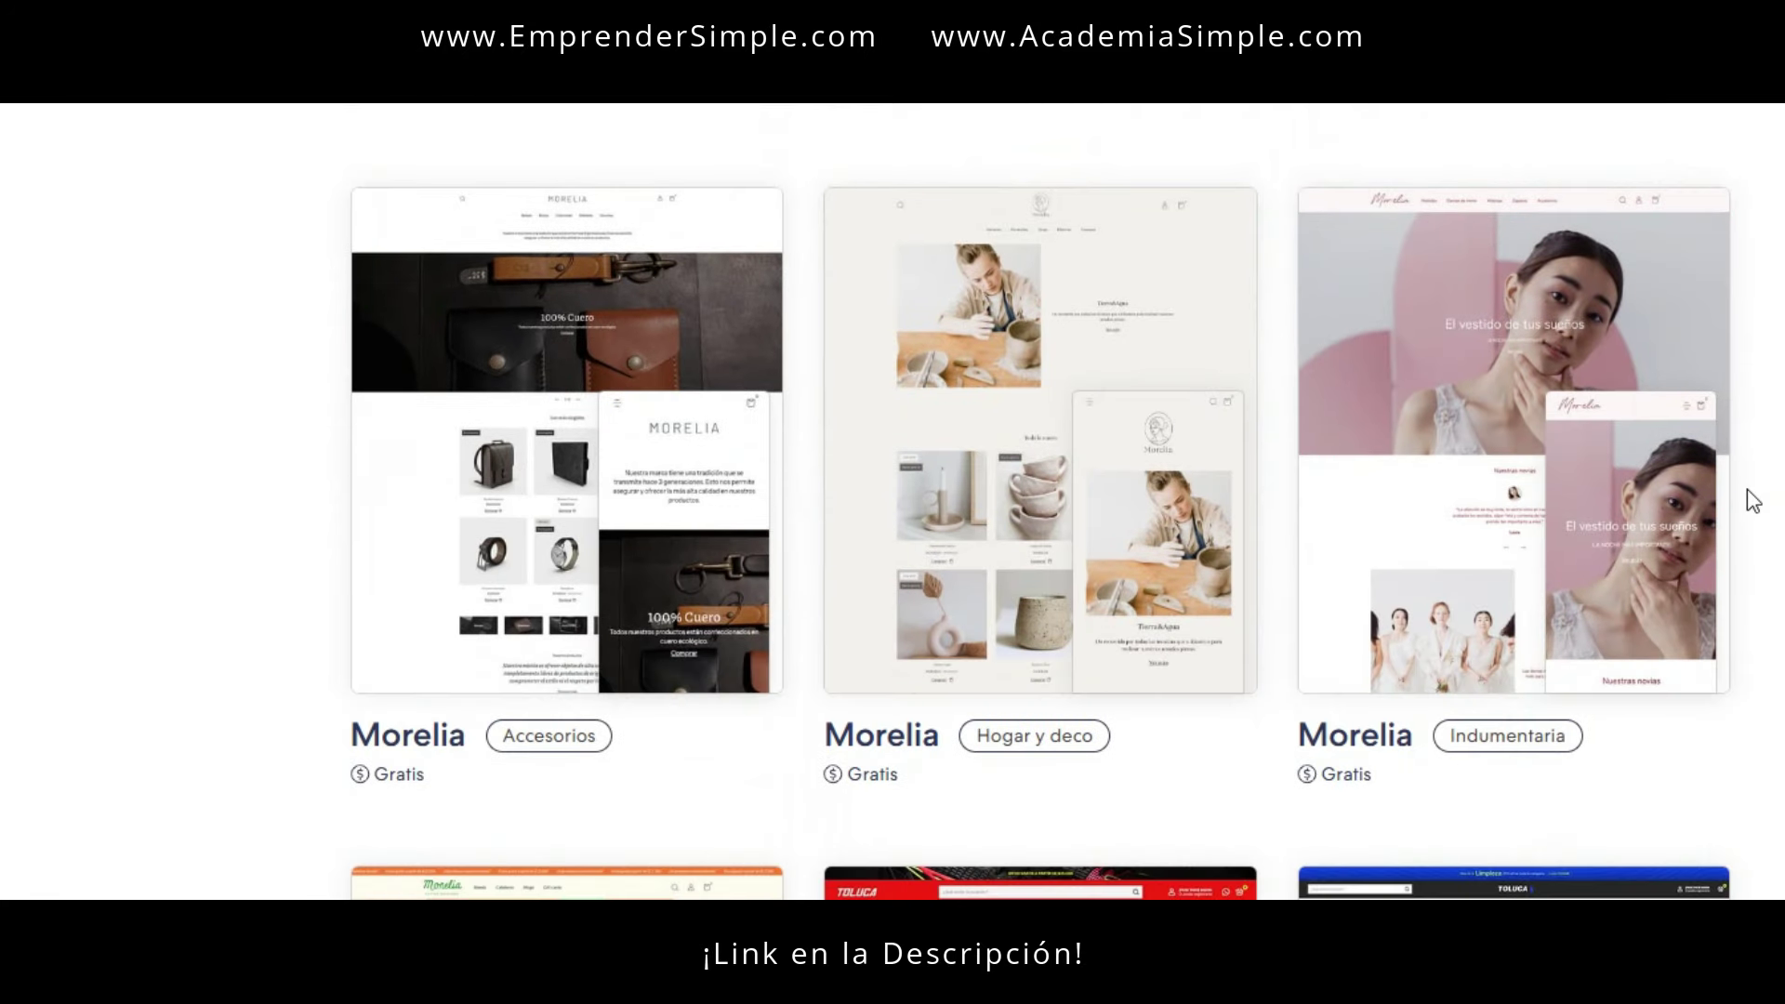
scroll(1748, 497, "down", 6)
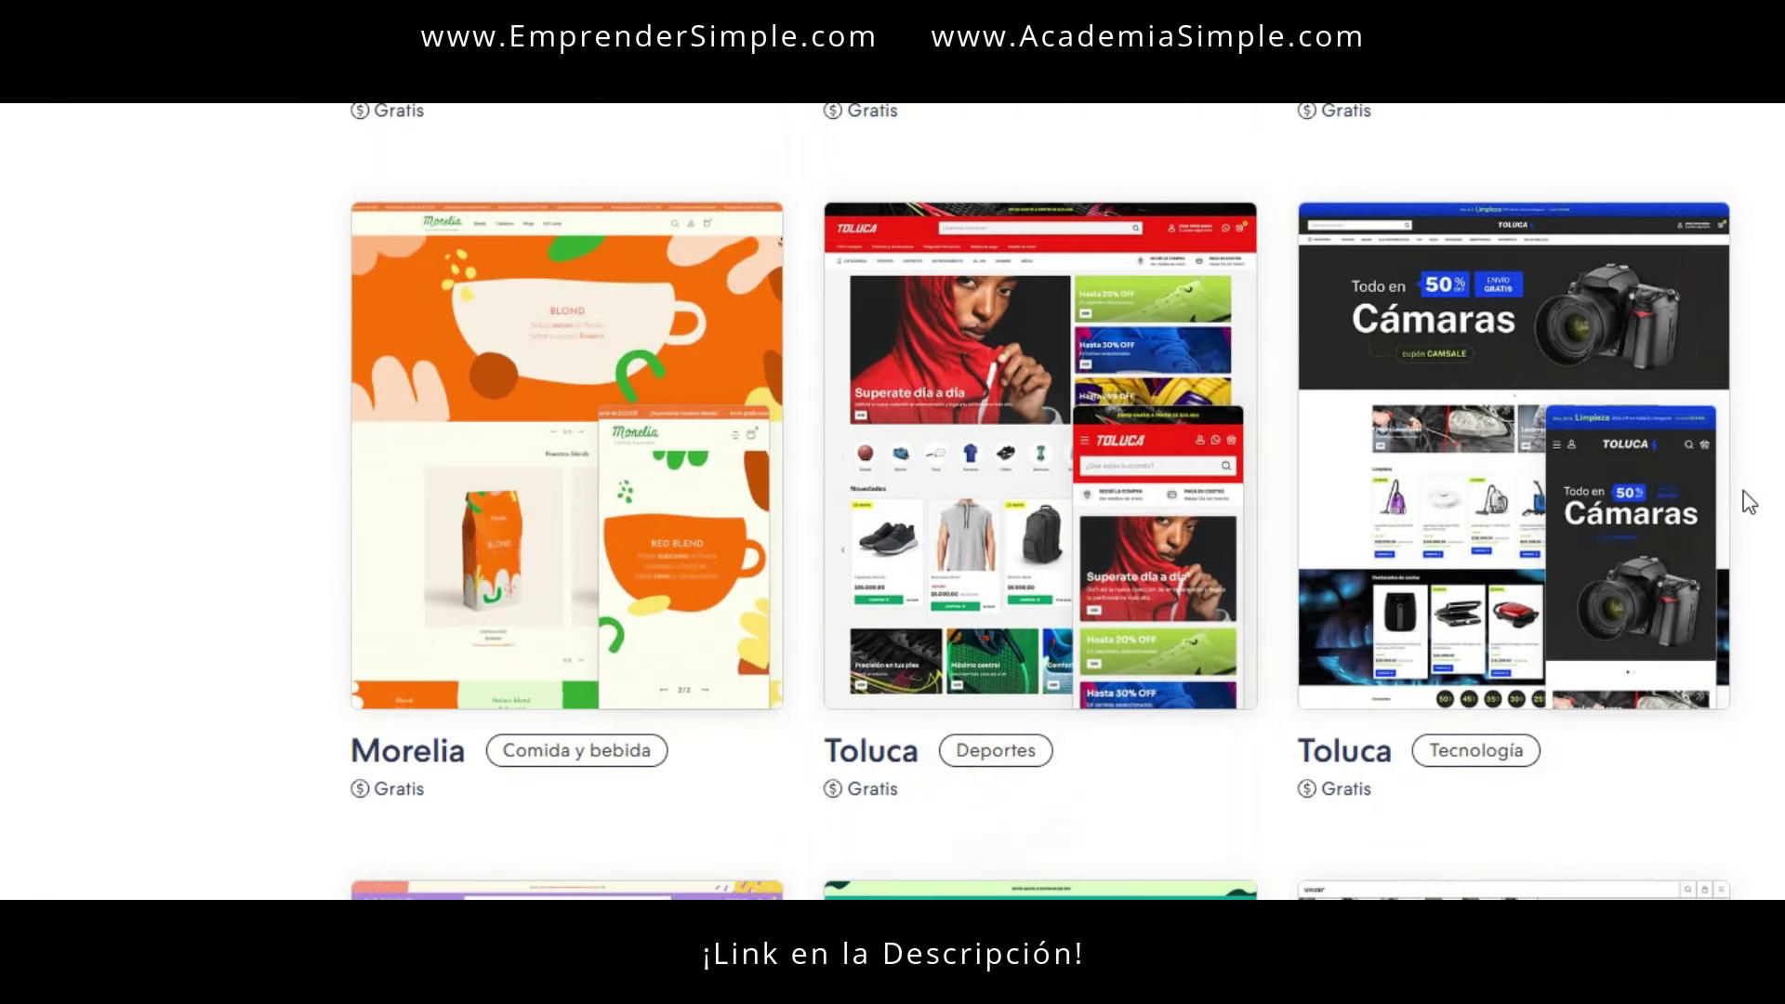
scroll(1748, 503, "down", 6)
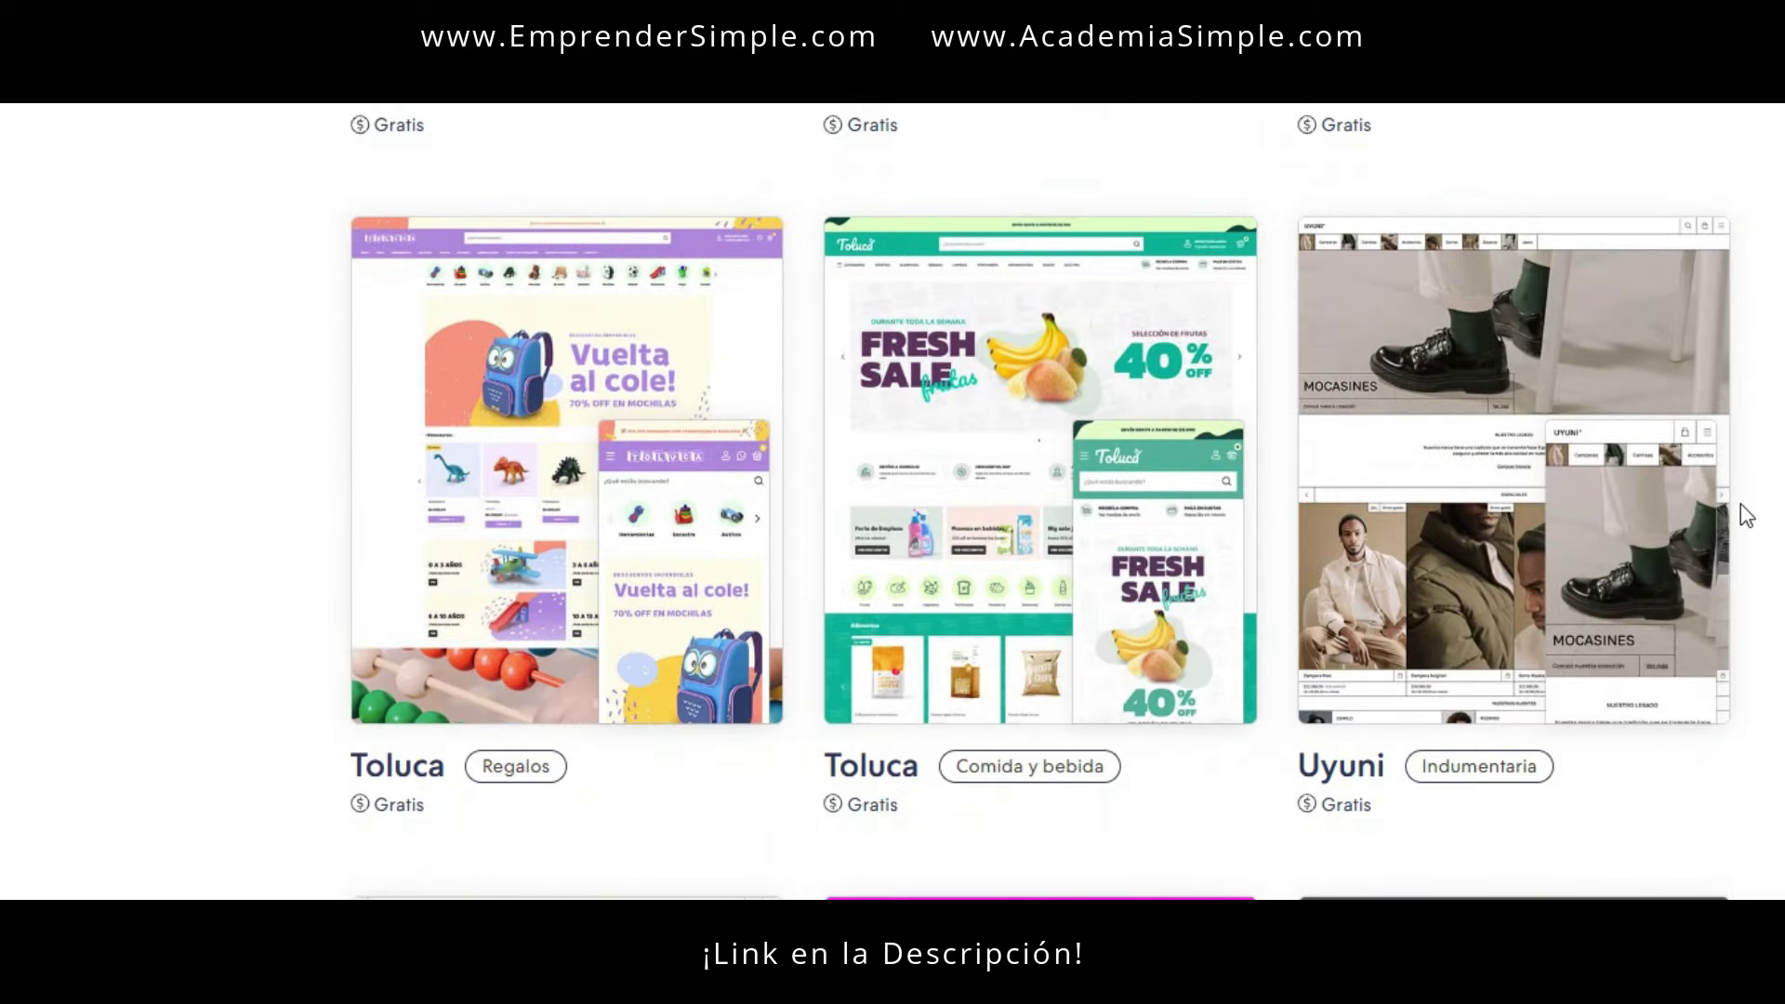
scroll(1741, 506, "down", 6)
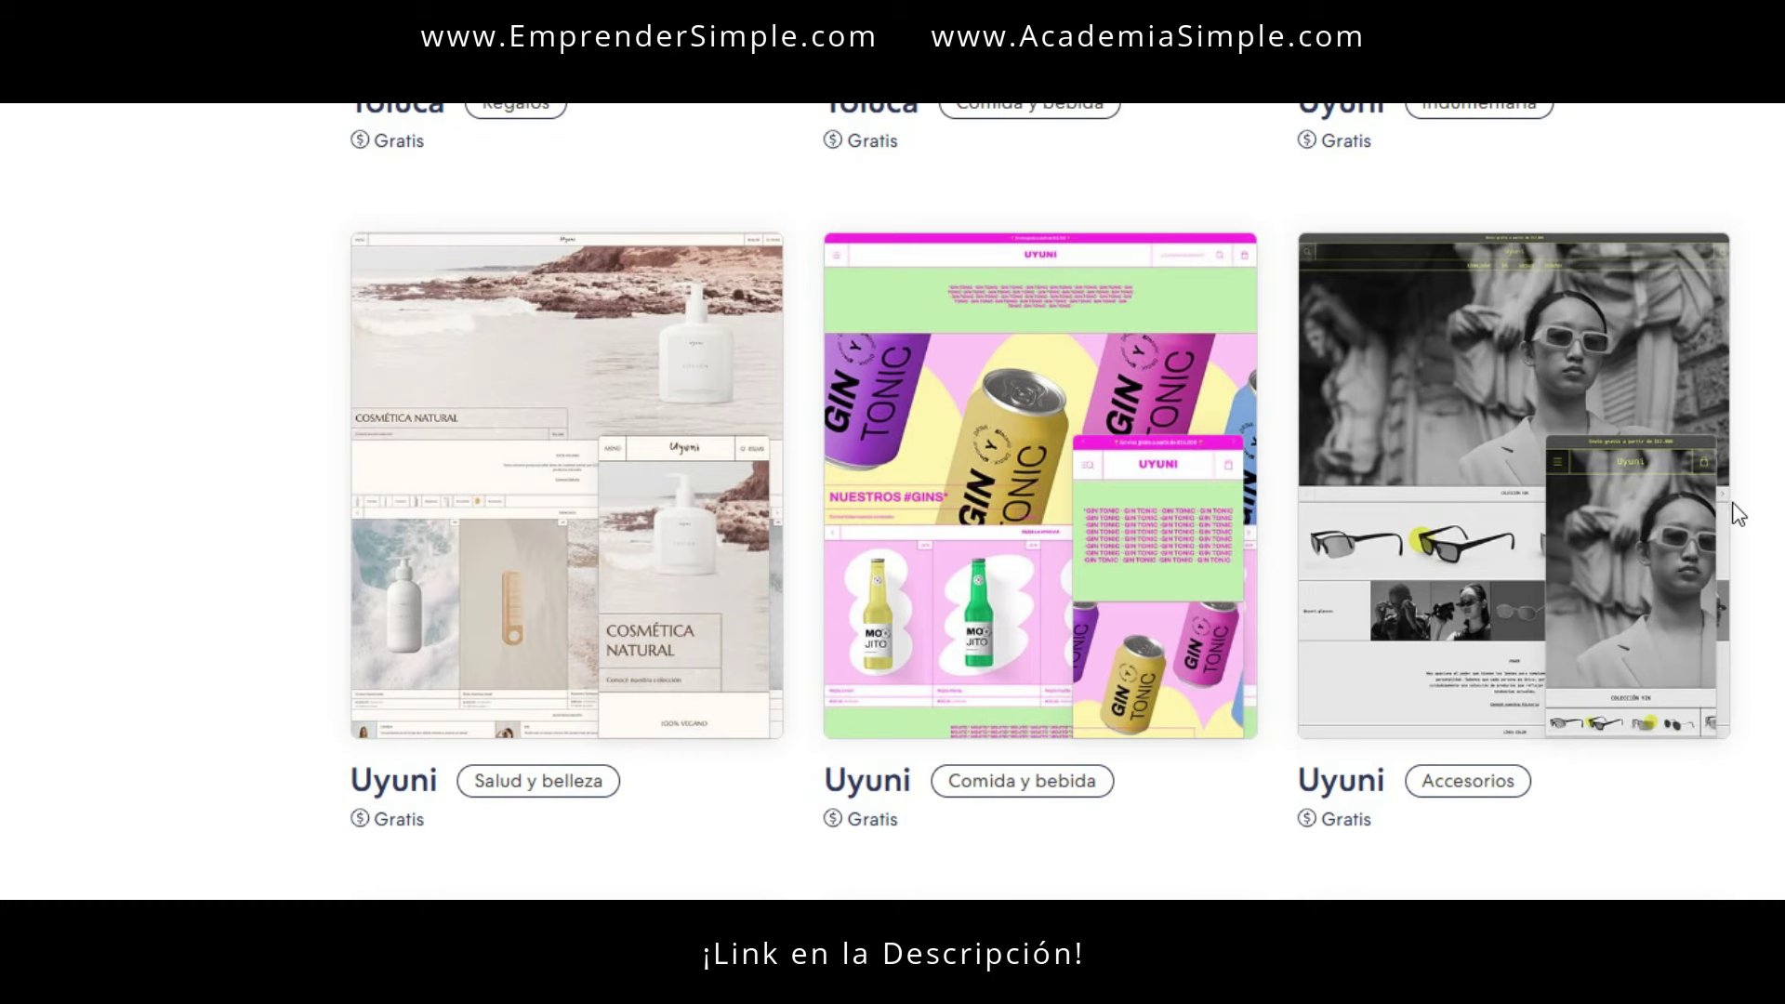
mouse_move(1726, 496)
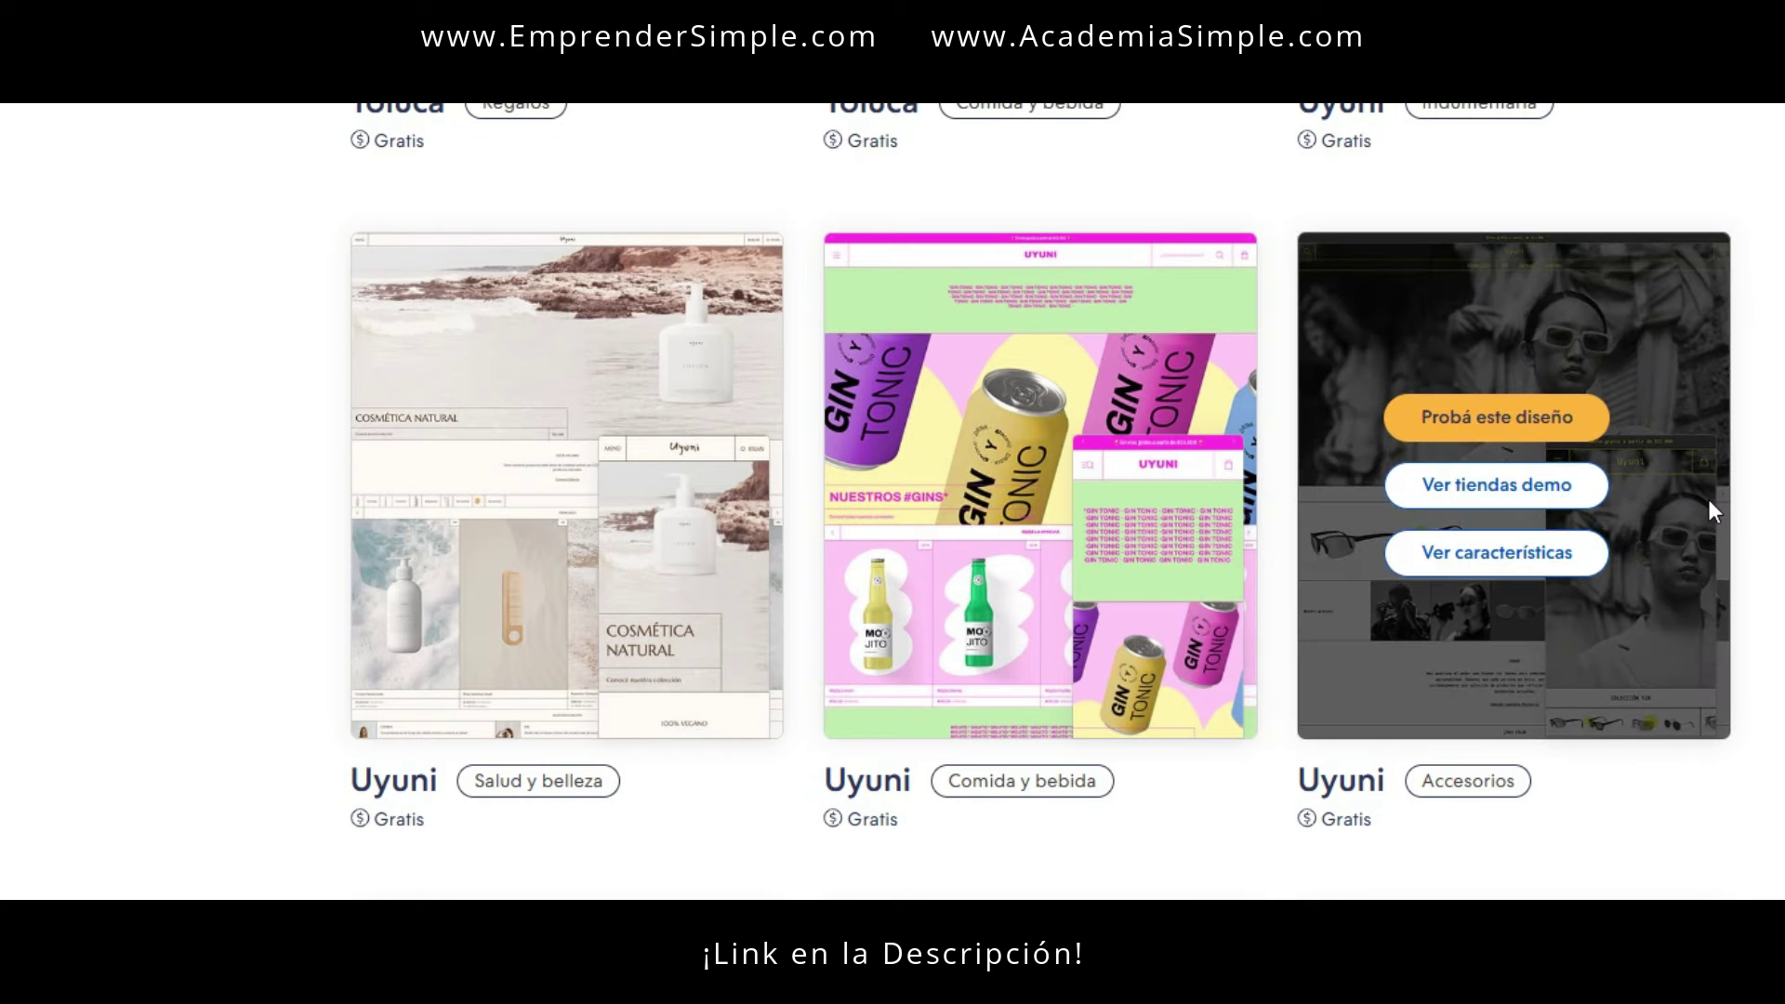
scroll(1711, 502, "down", 2)
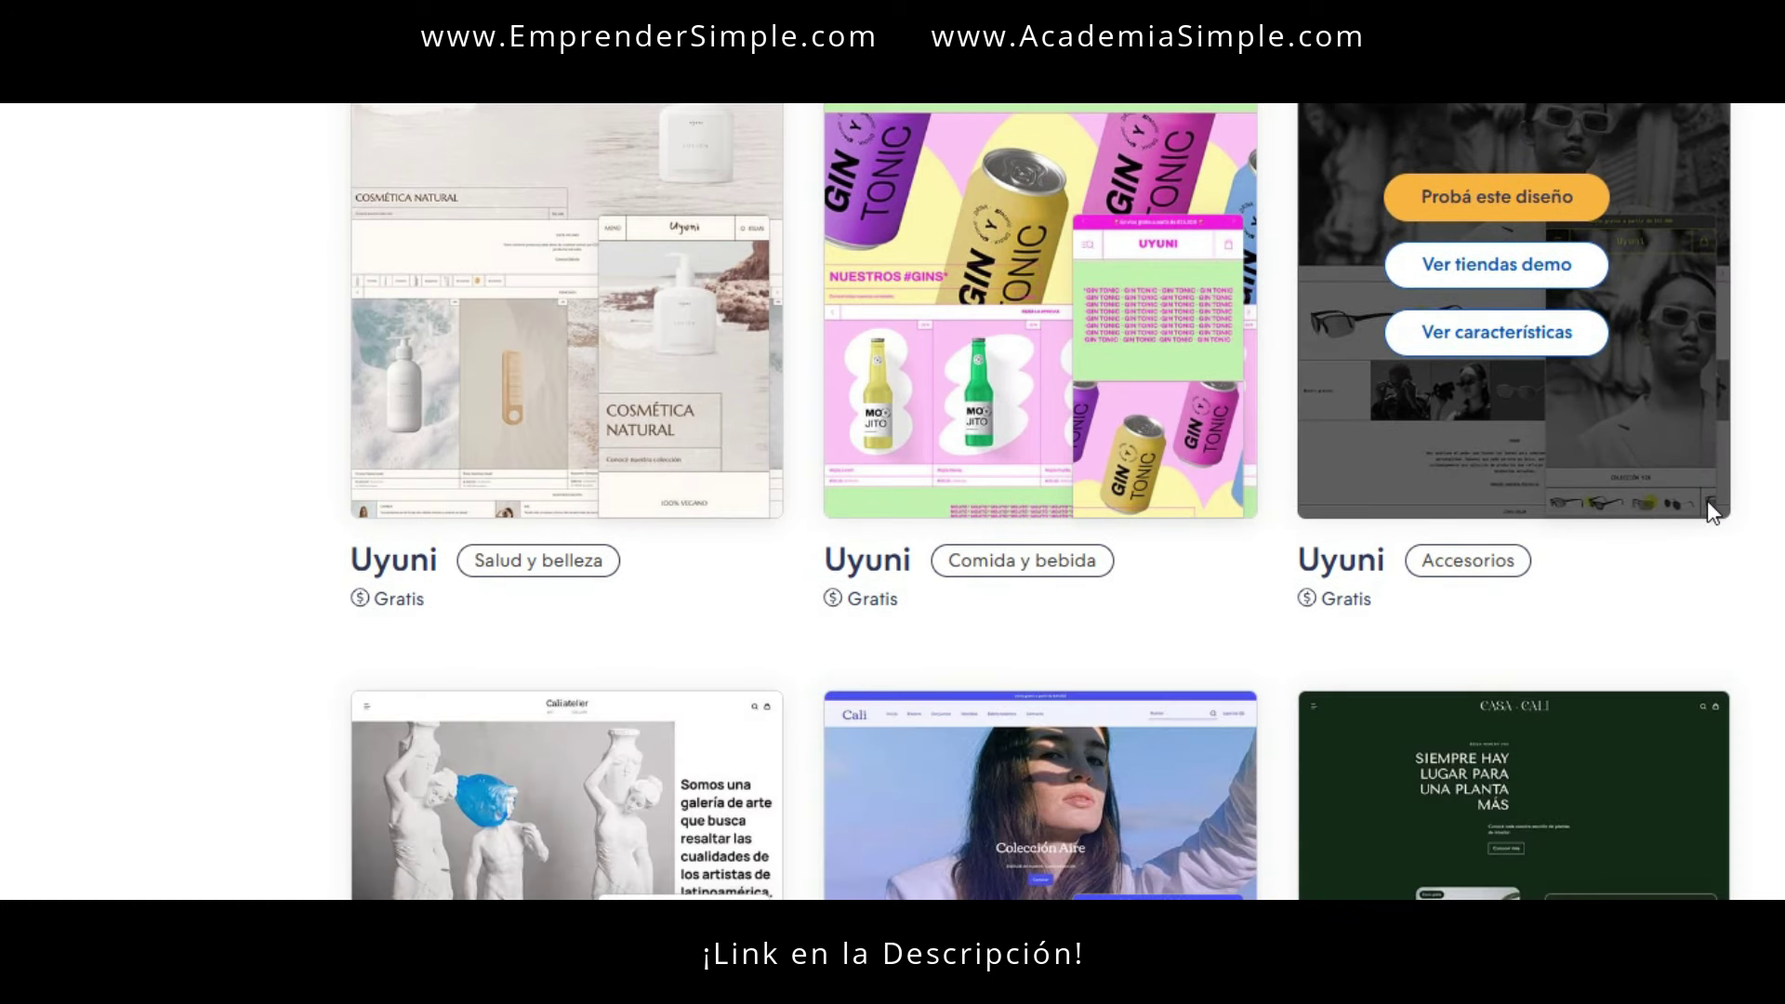
scroll(1707, 500, "down", 5)
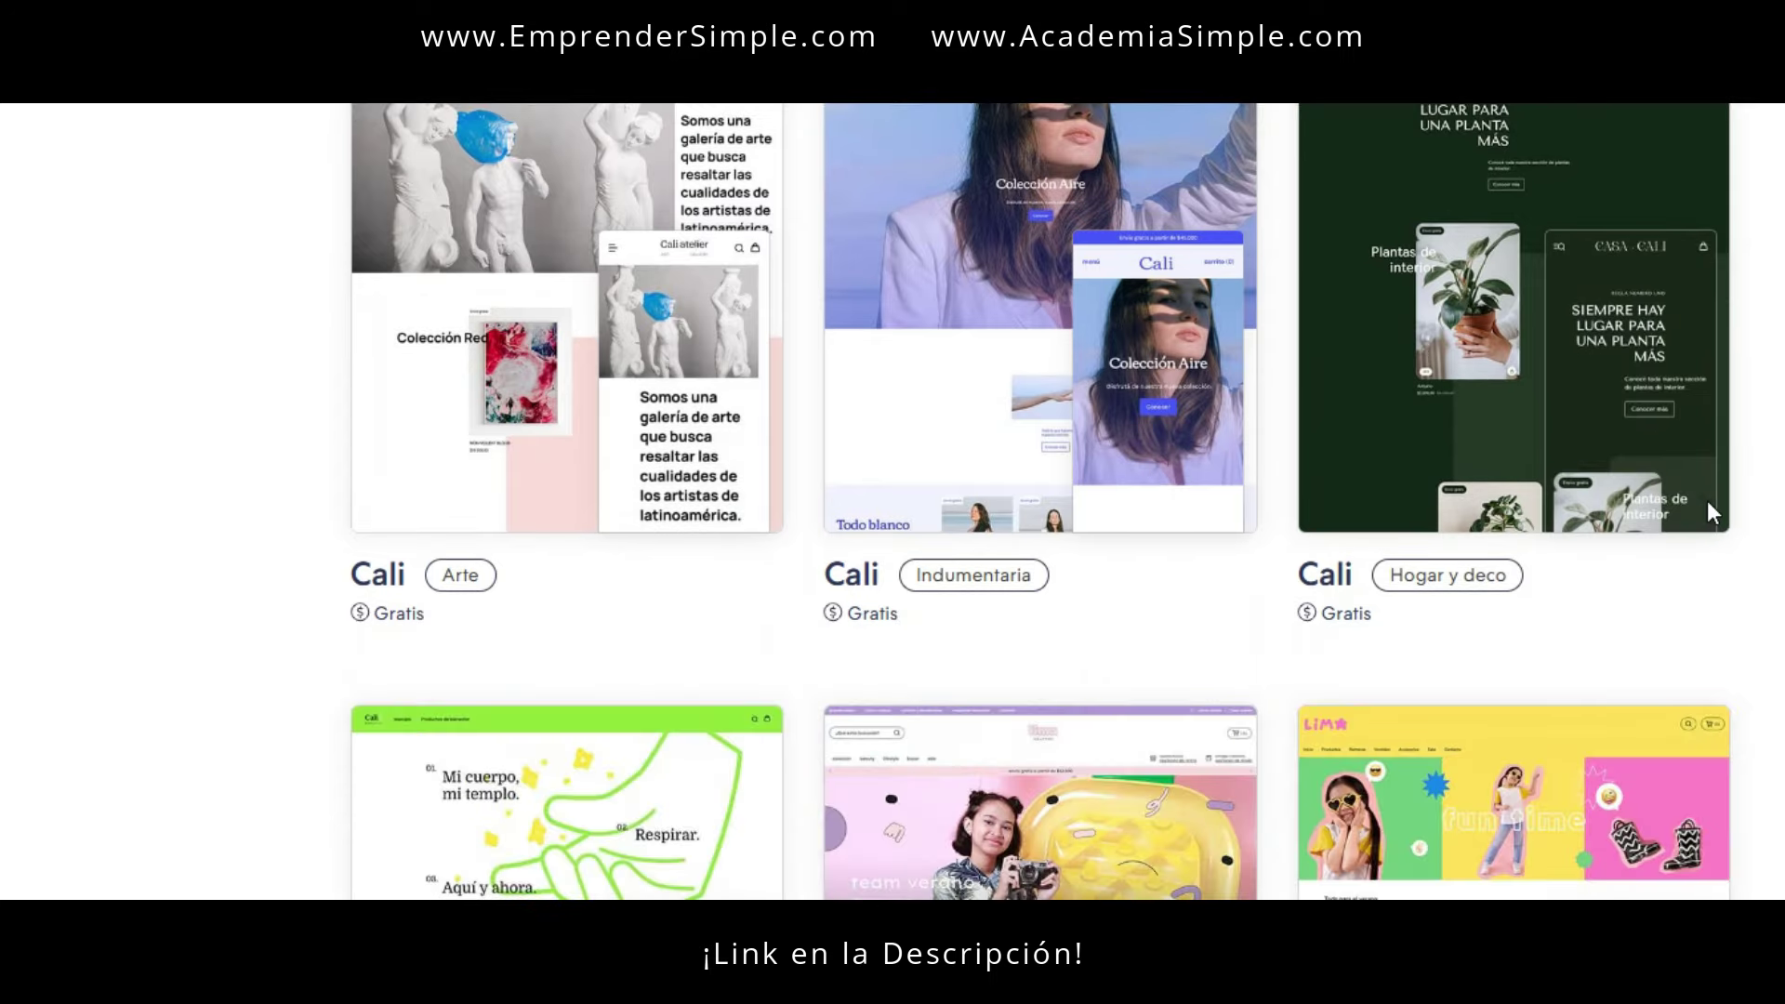
scroll(1707, 501, "down", 6)
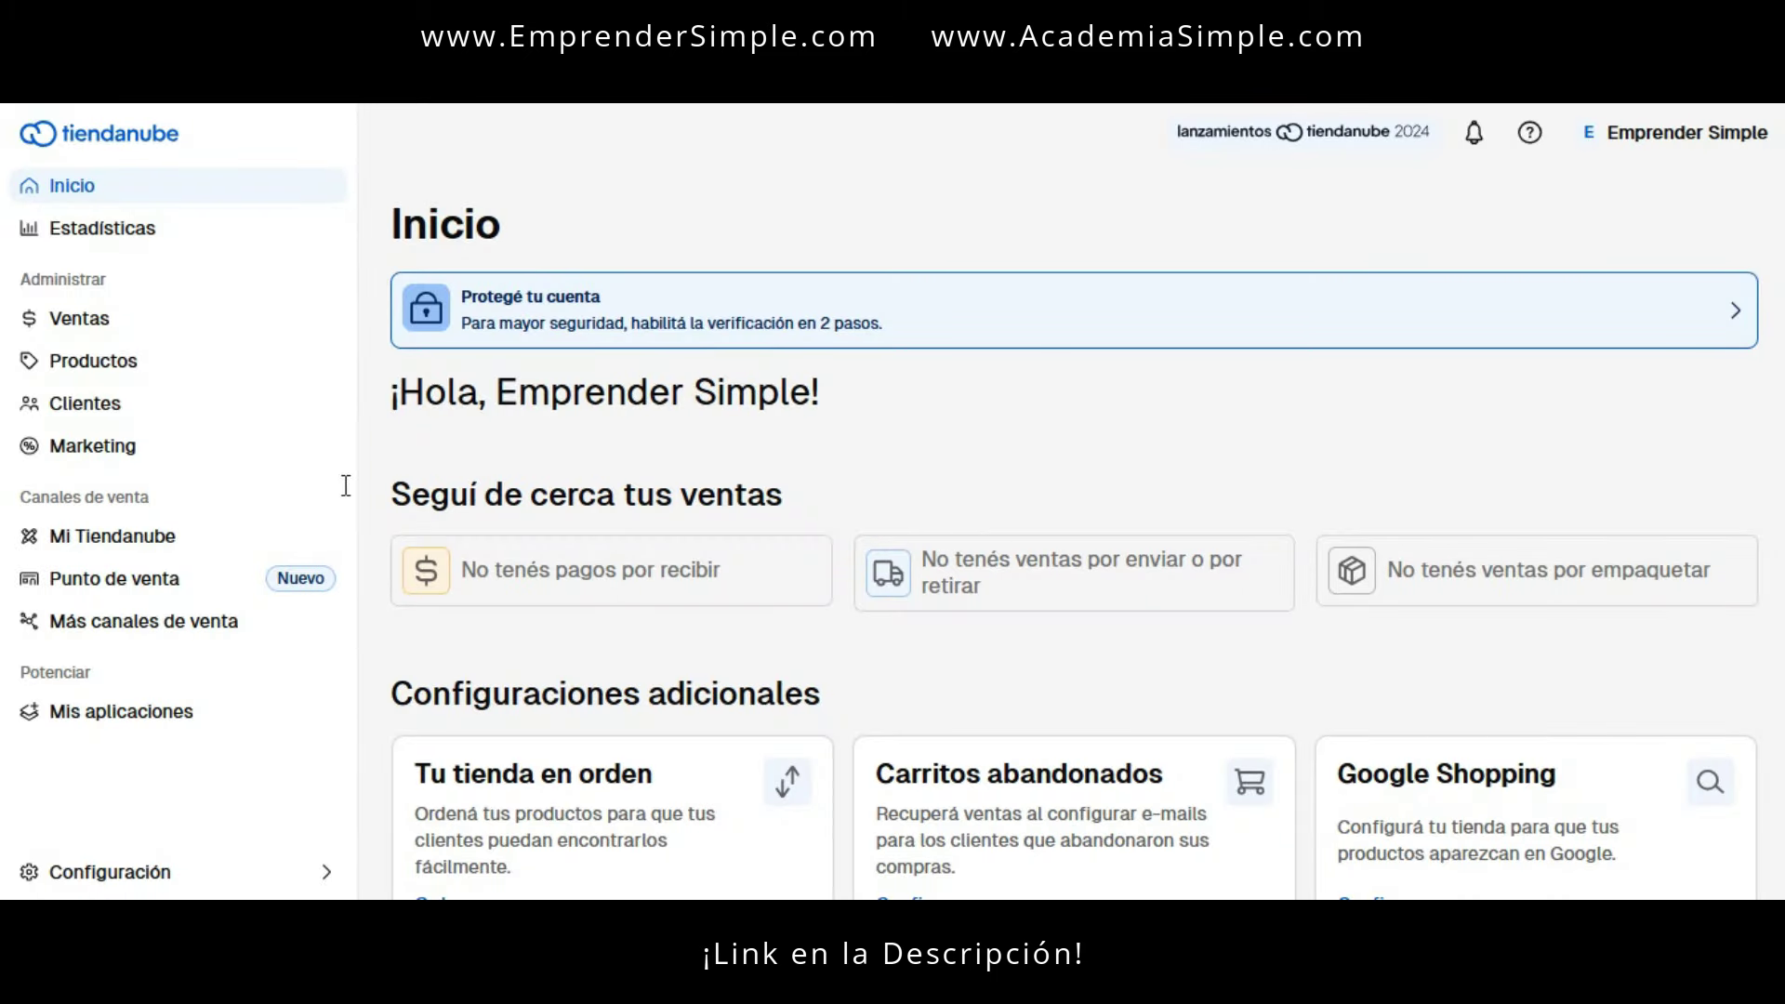
- Open the design page of the Mi Tiendanube sales channel
left_click_drag(20, 512, 156, 516)
left_click_drag(24, 556, 176, 554)
left_click(124, 543)
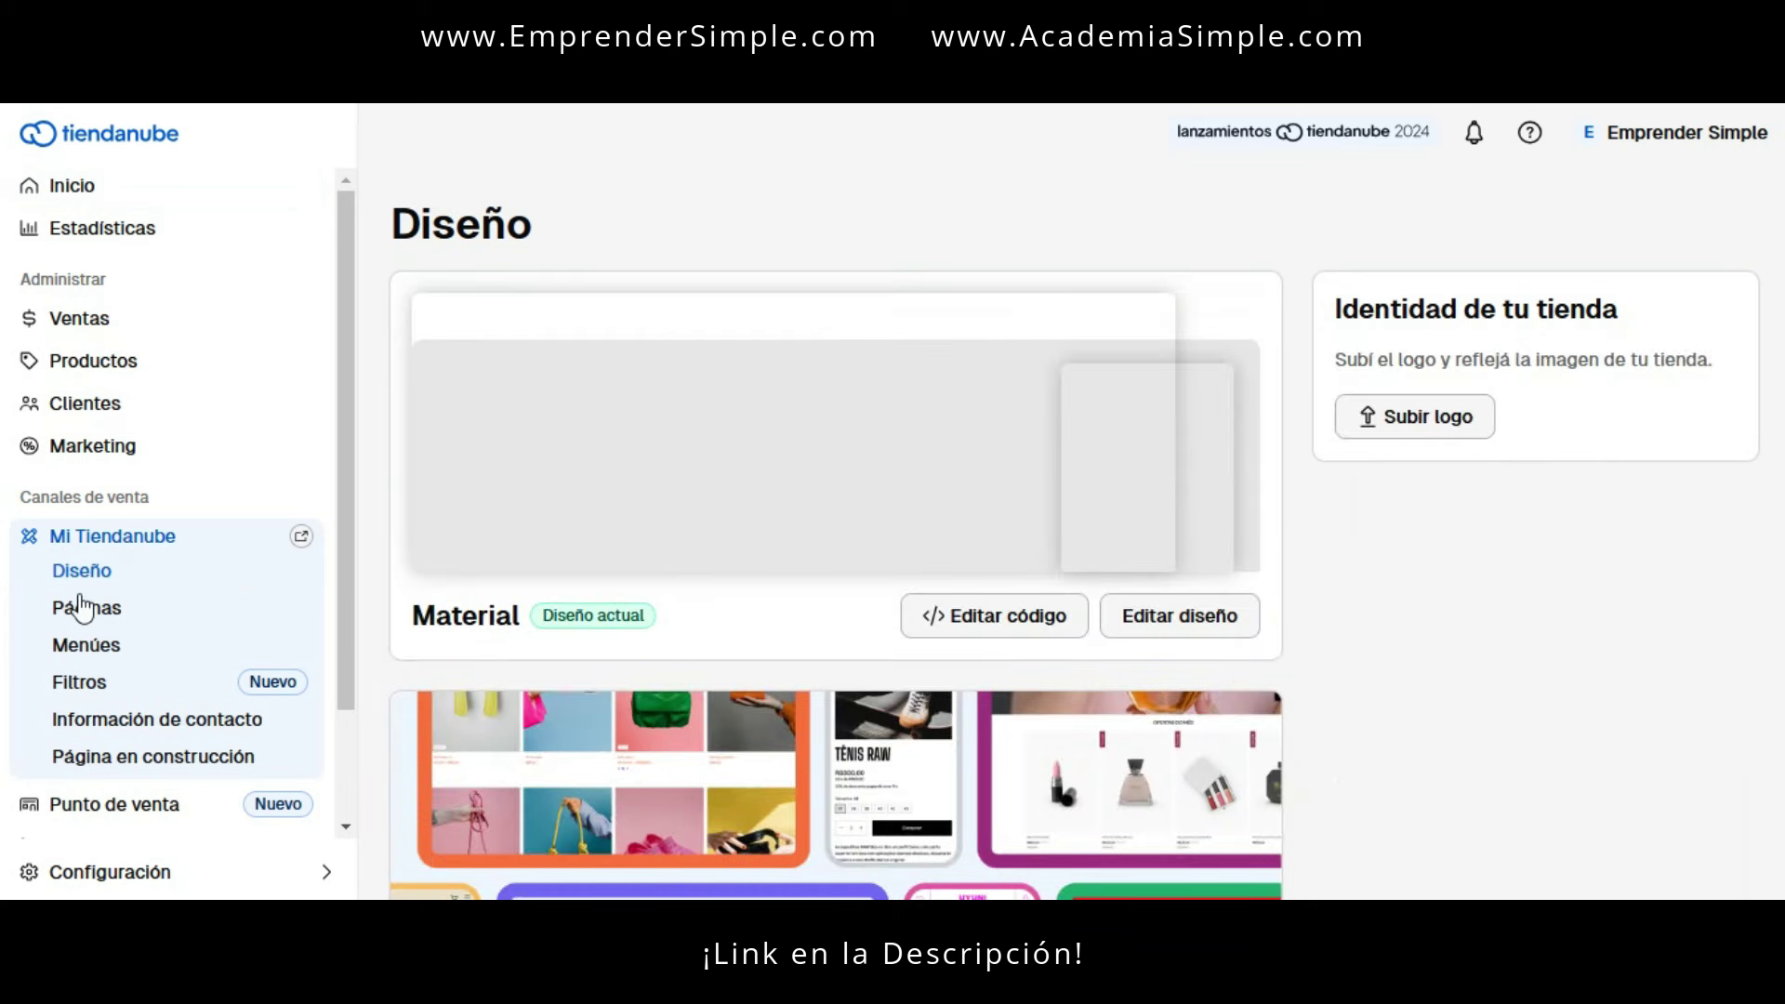
mouse_move(40, 562)
left_mouse_down()
mouse_move(37, 735)
mouse_move(322, 678)
mouse_move(56, 564)
mouse_move(114, 589)
mouse_move(61, 626)
mouse_move(139, 628)
mouse_move(141, 690)
left_mouse_up()
key("e")
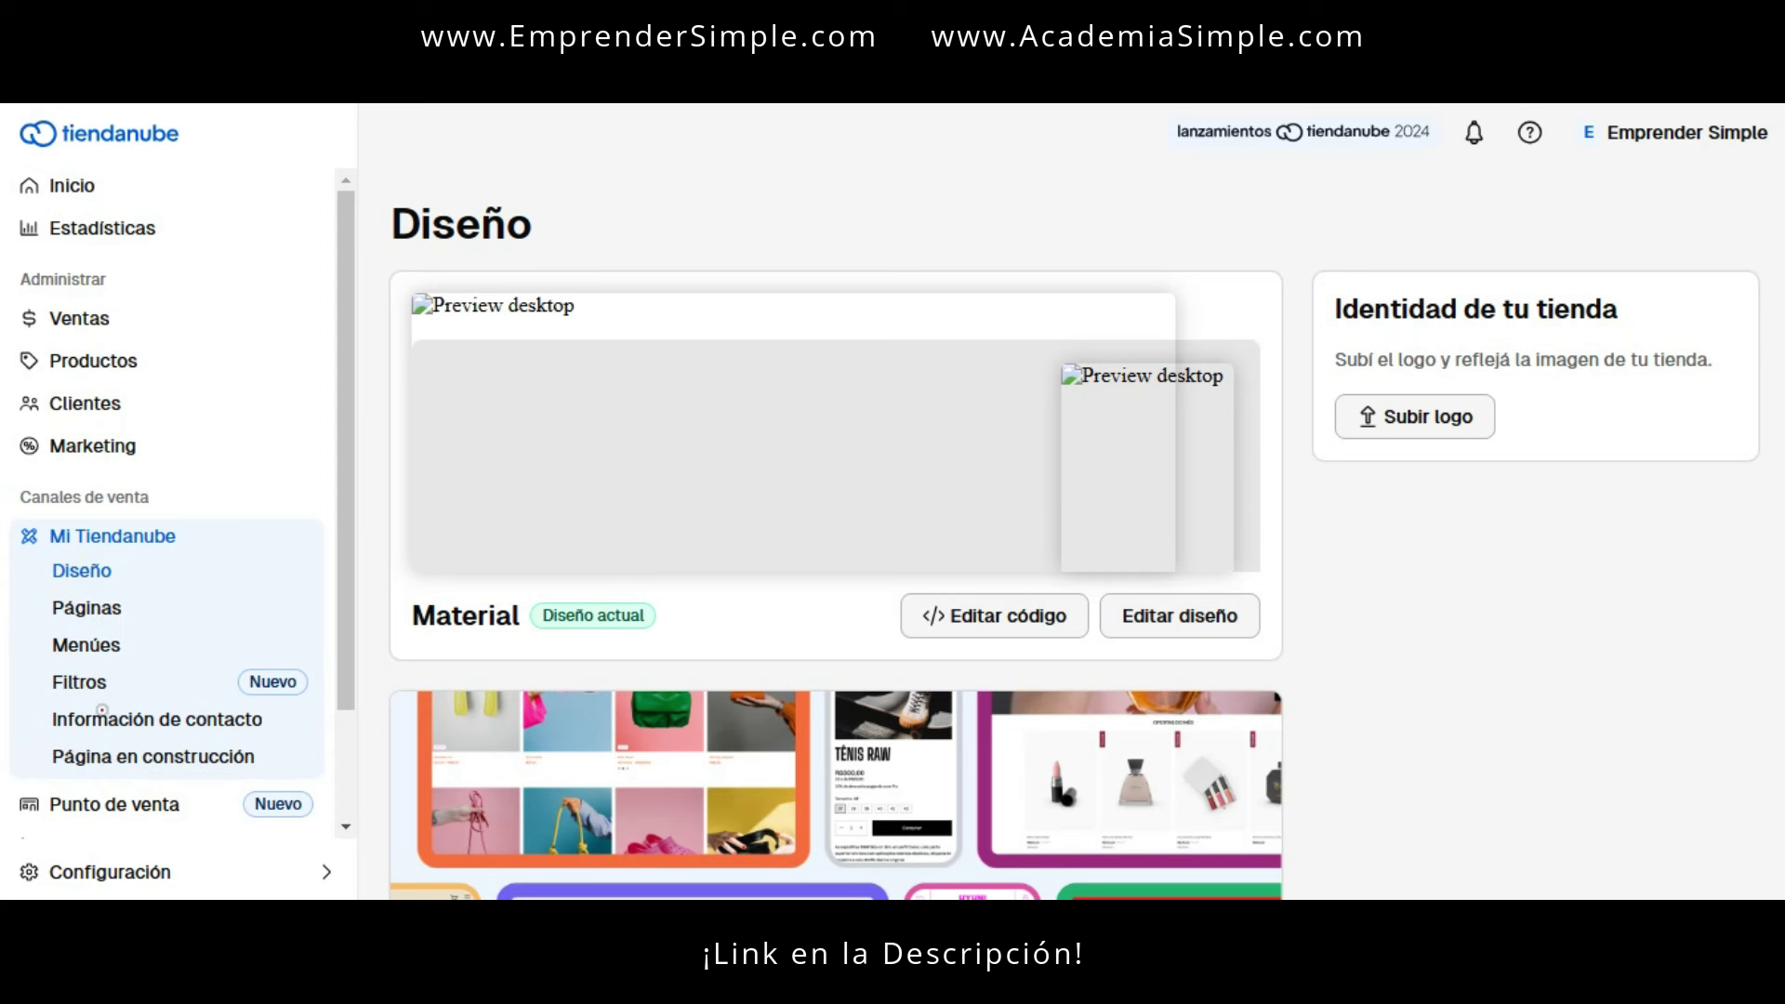
left_click_drag(49, 737, 270, 724)
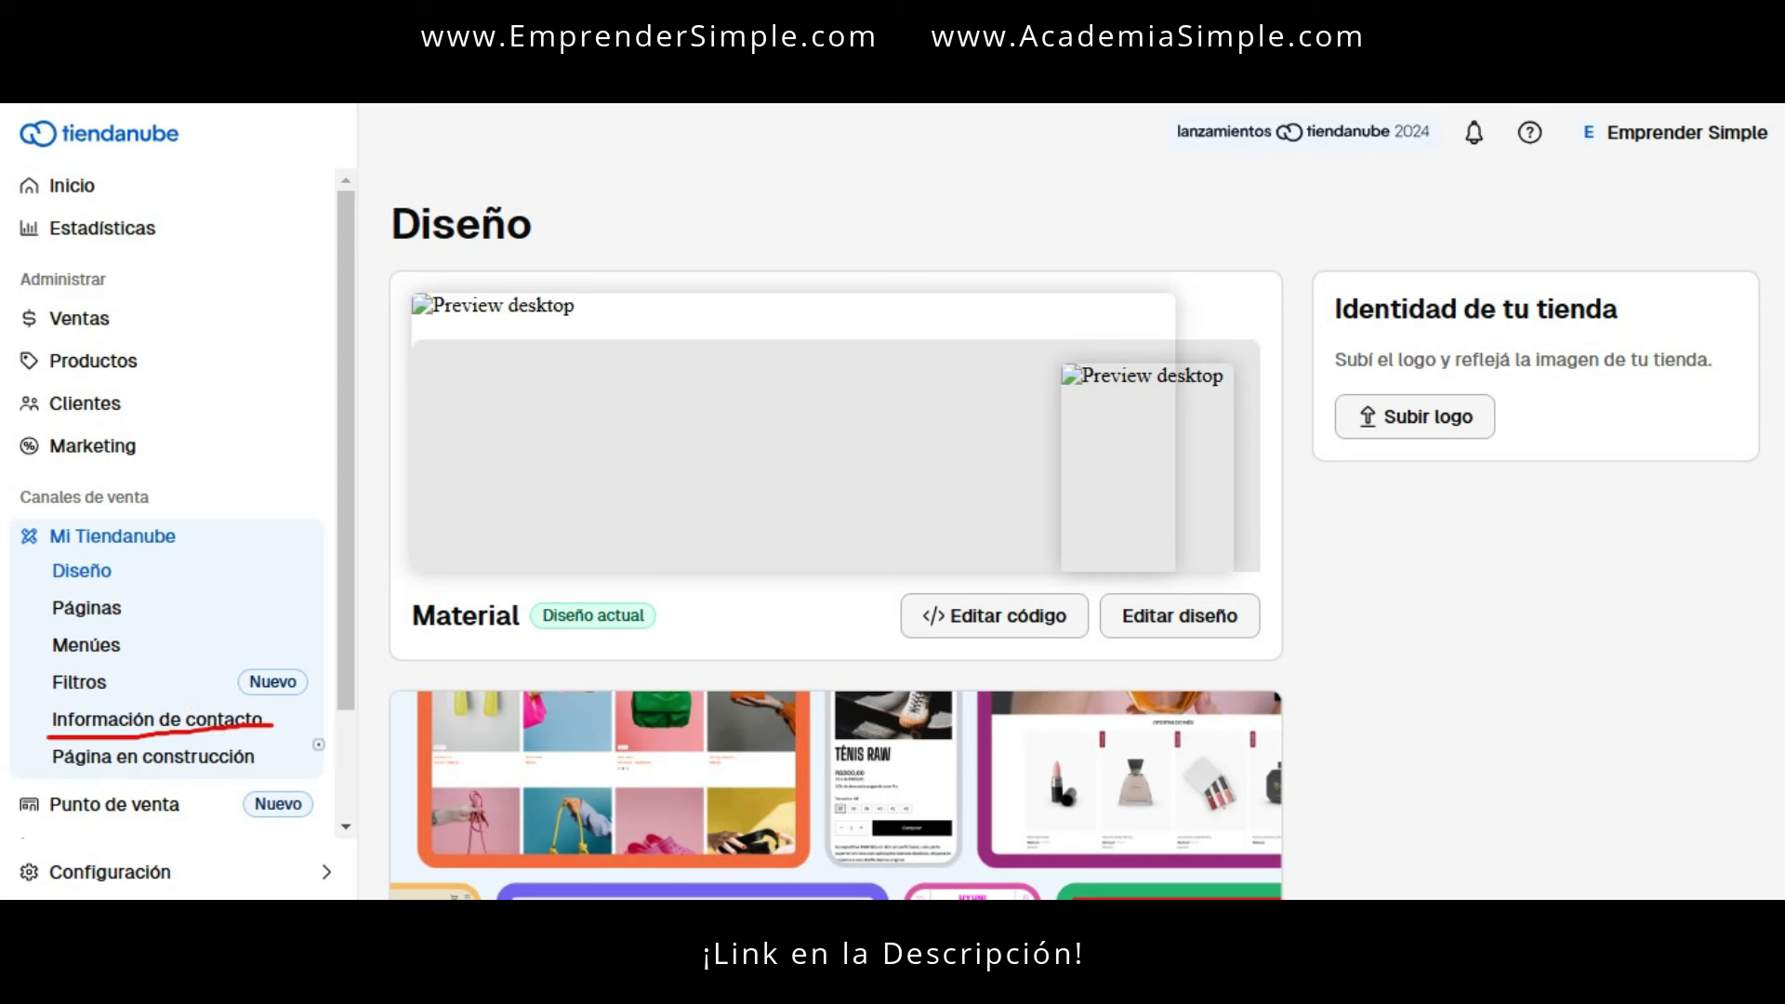
left_click_drag(63, 768, 265, 784)
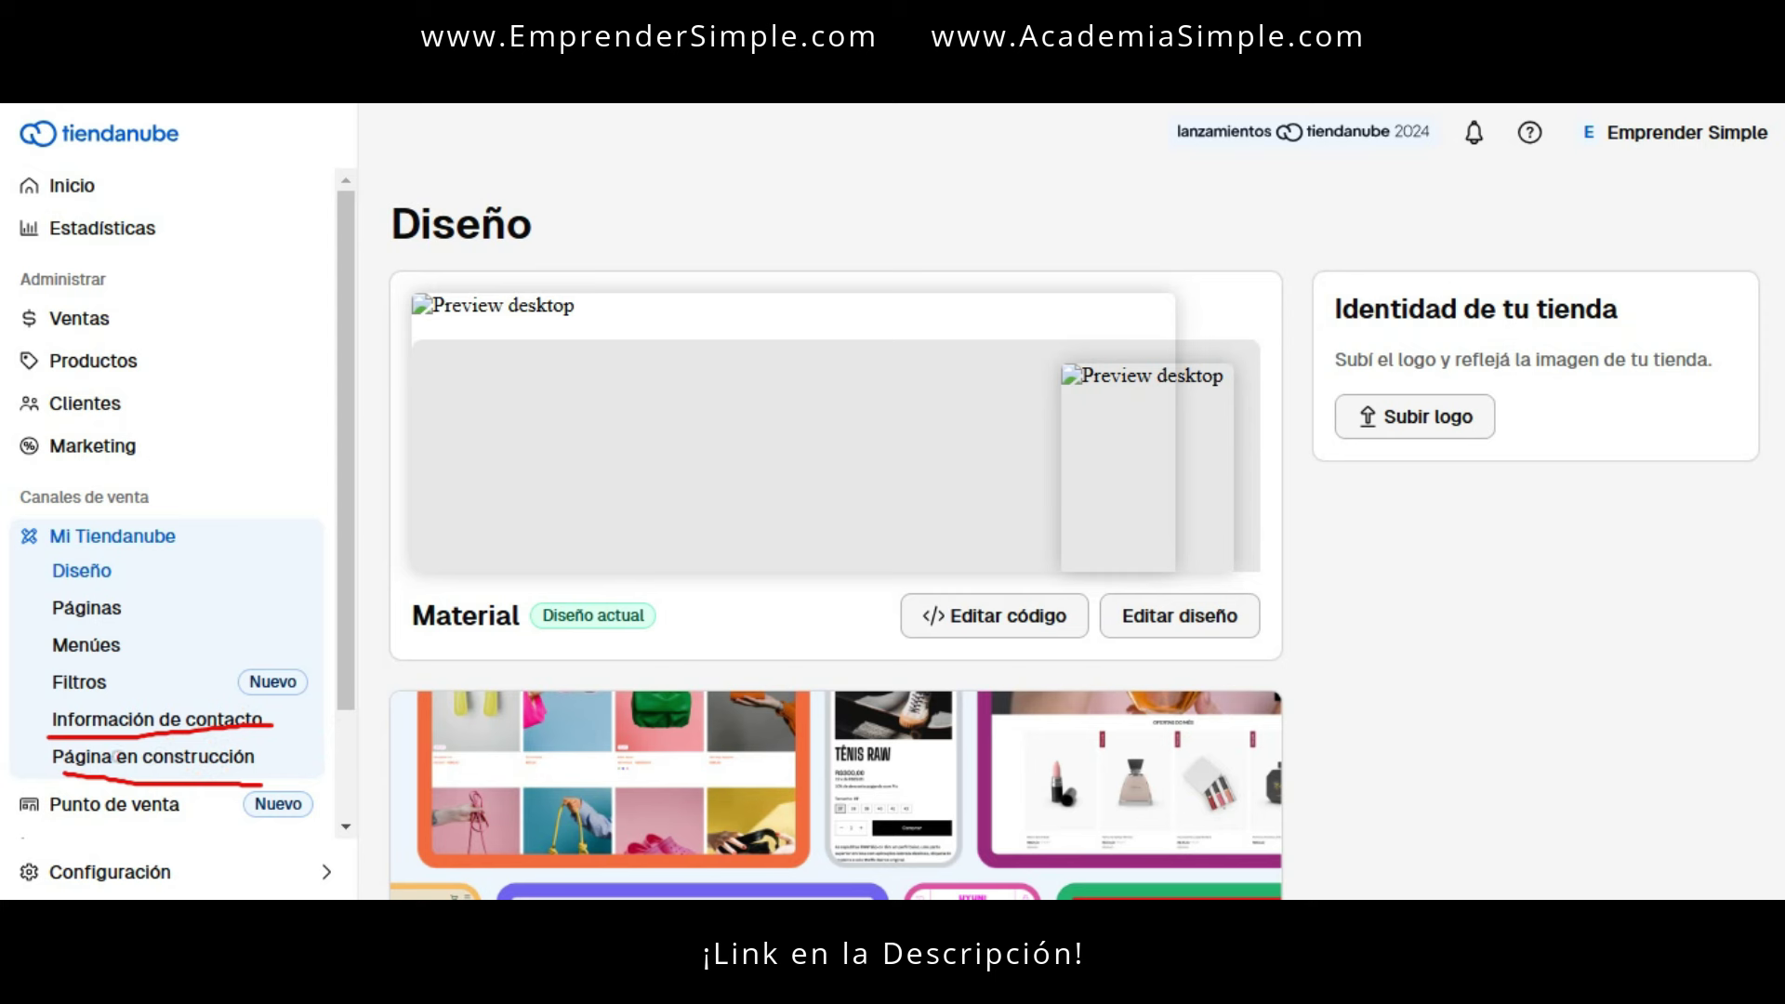
key("e")
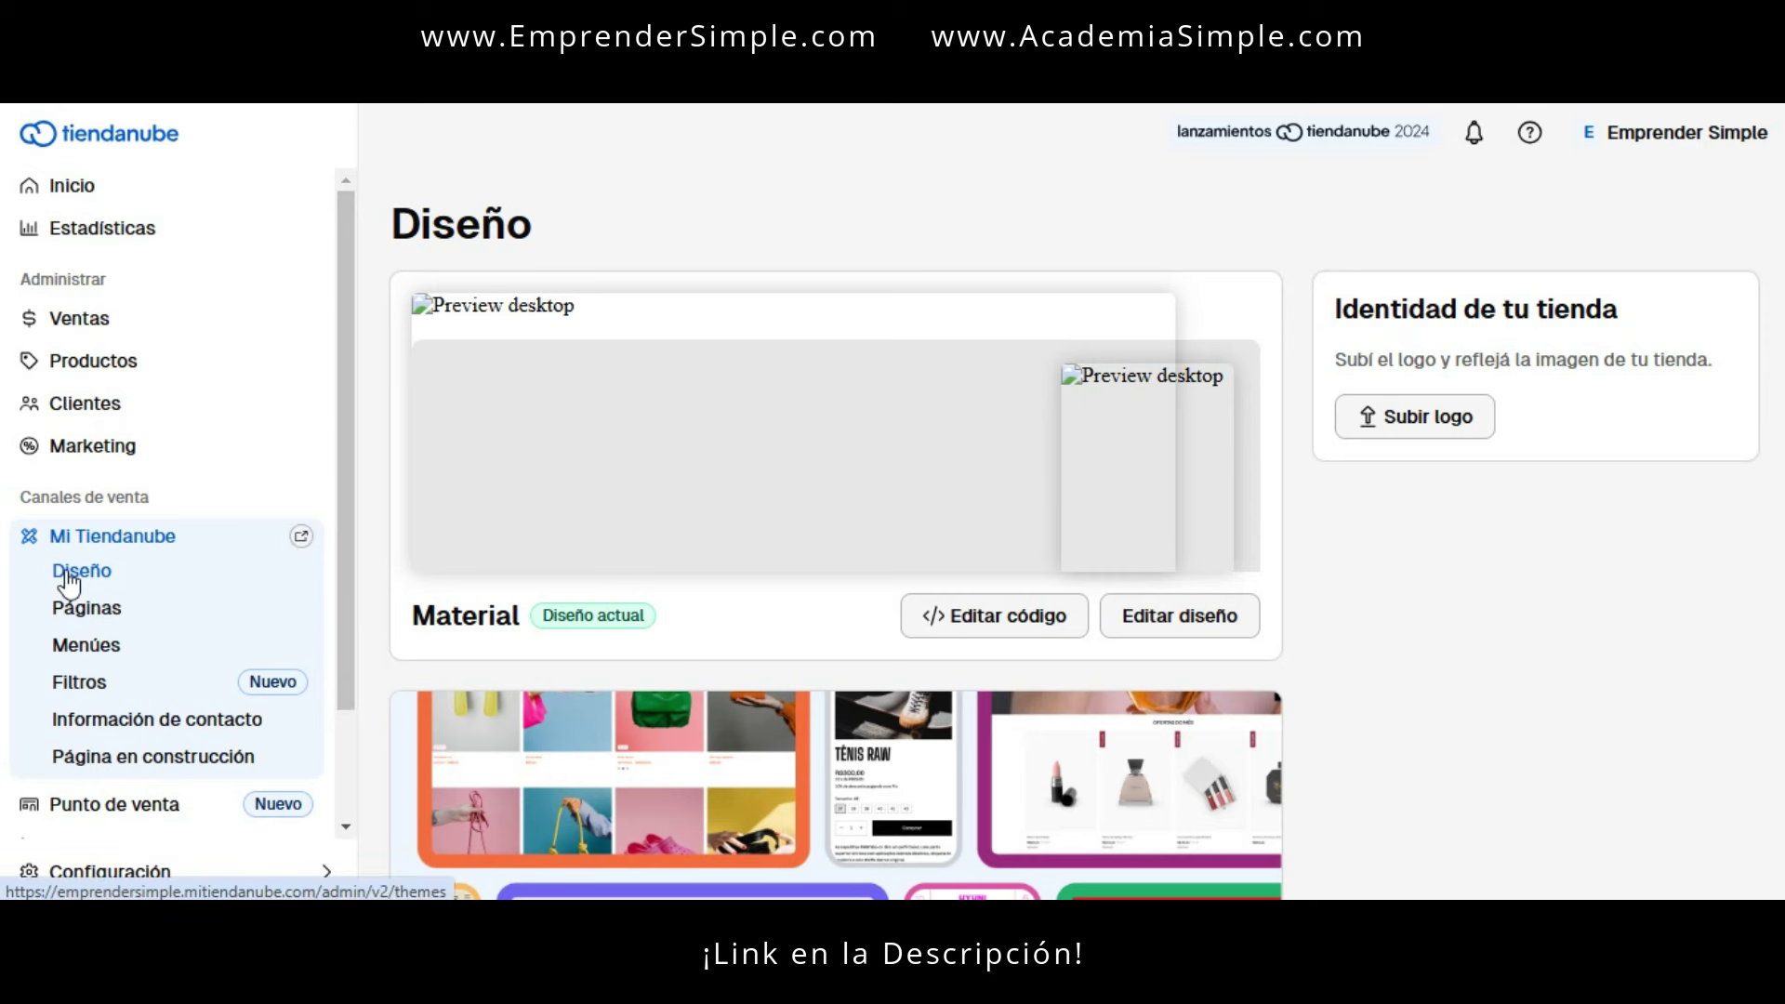
mouse_move(53, 583)
left_mouse_down()
mouse_move(122, 578)
mouse_move(330, 642)
mouse_move(365, 672)
left_mouse_up()
key("Escape")
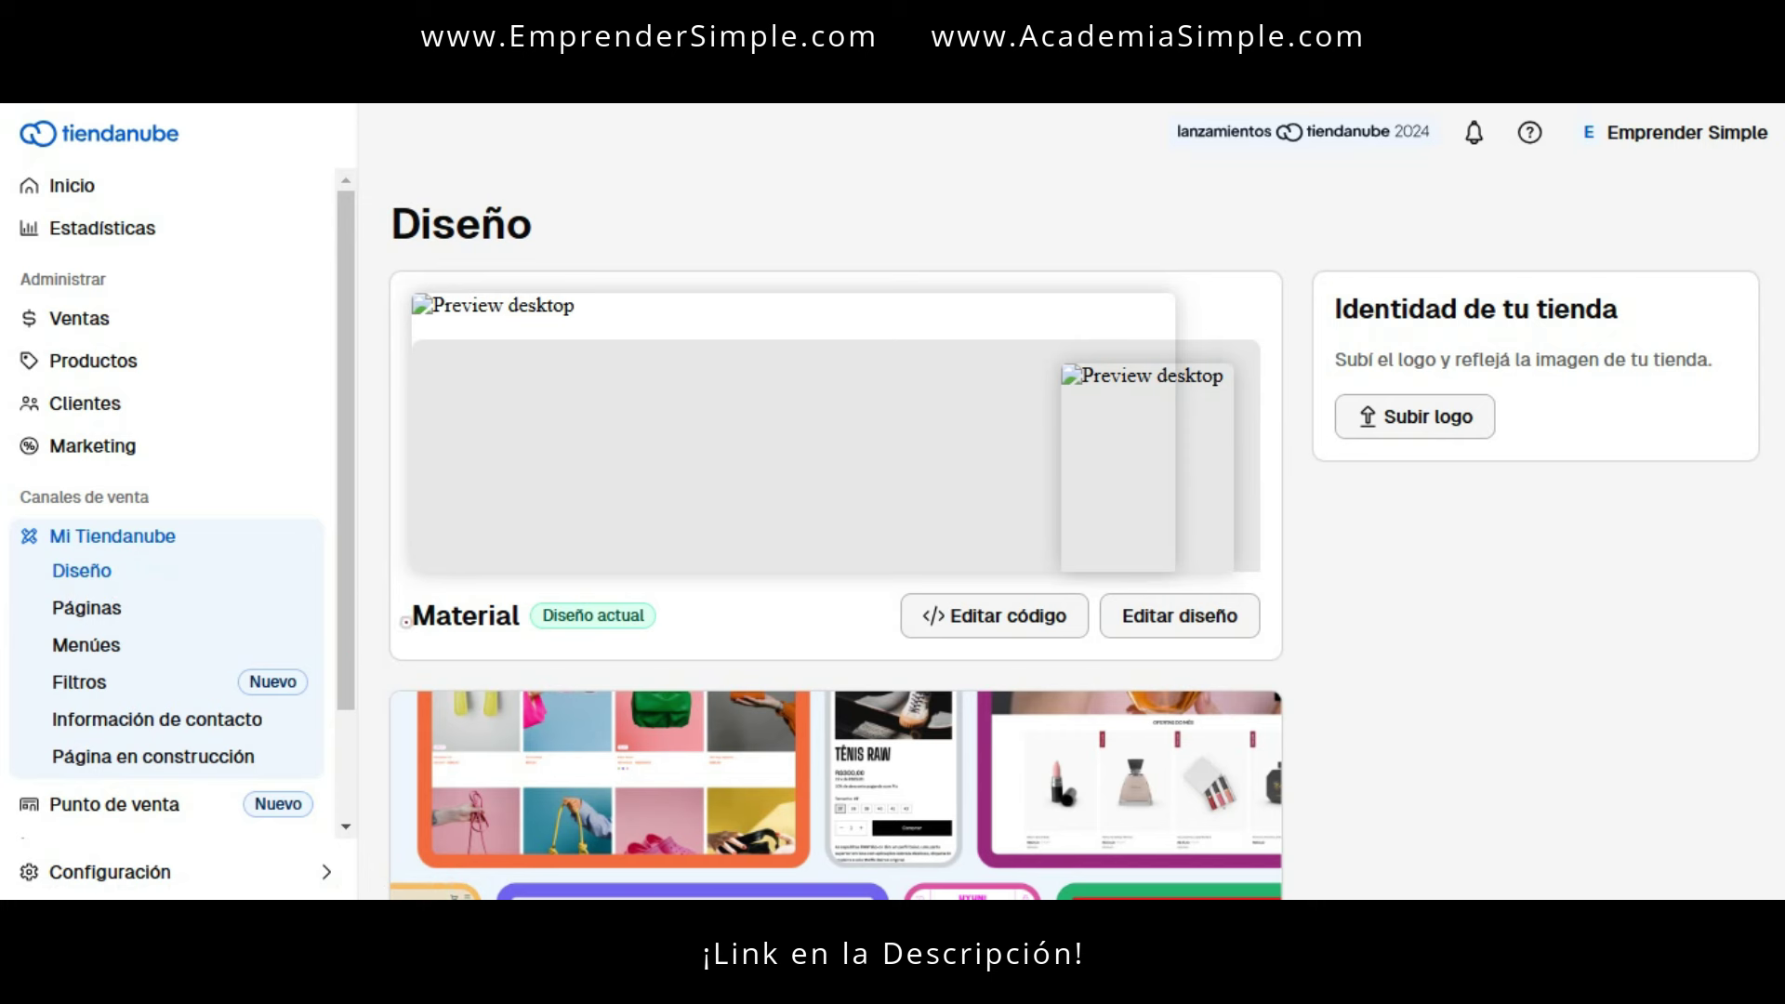
scroll(562, 651, "down", 3)
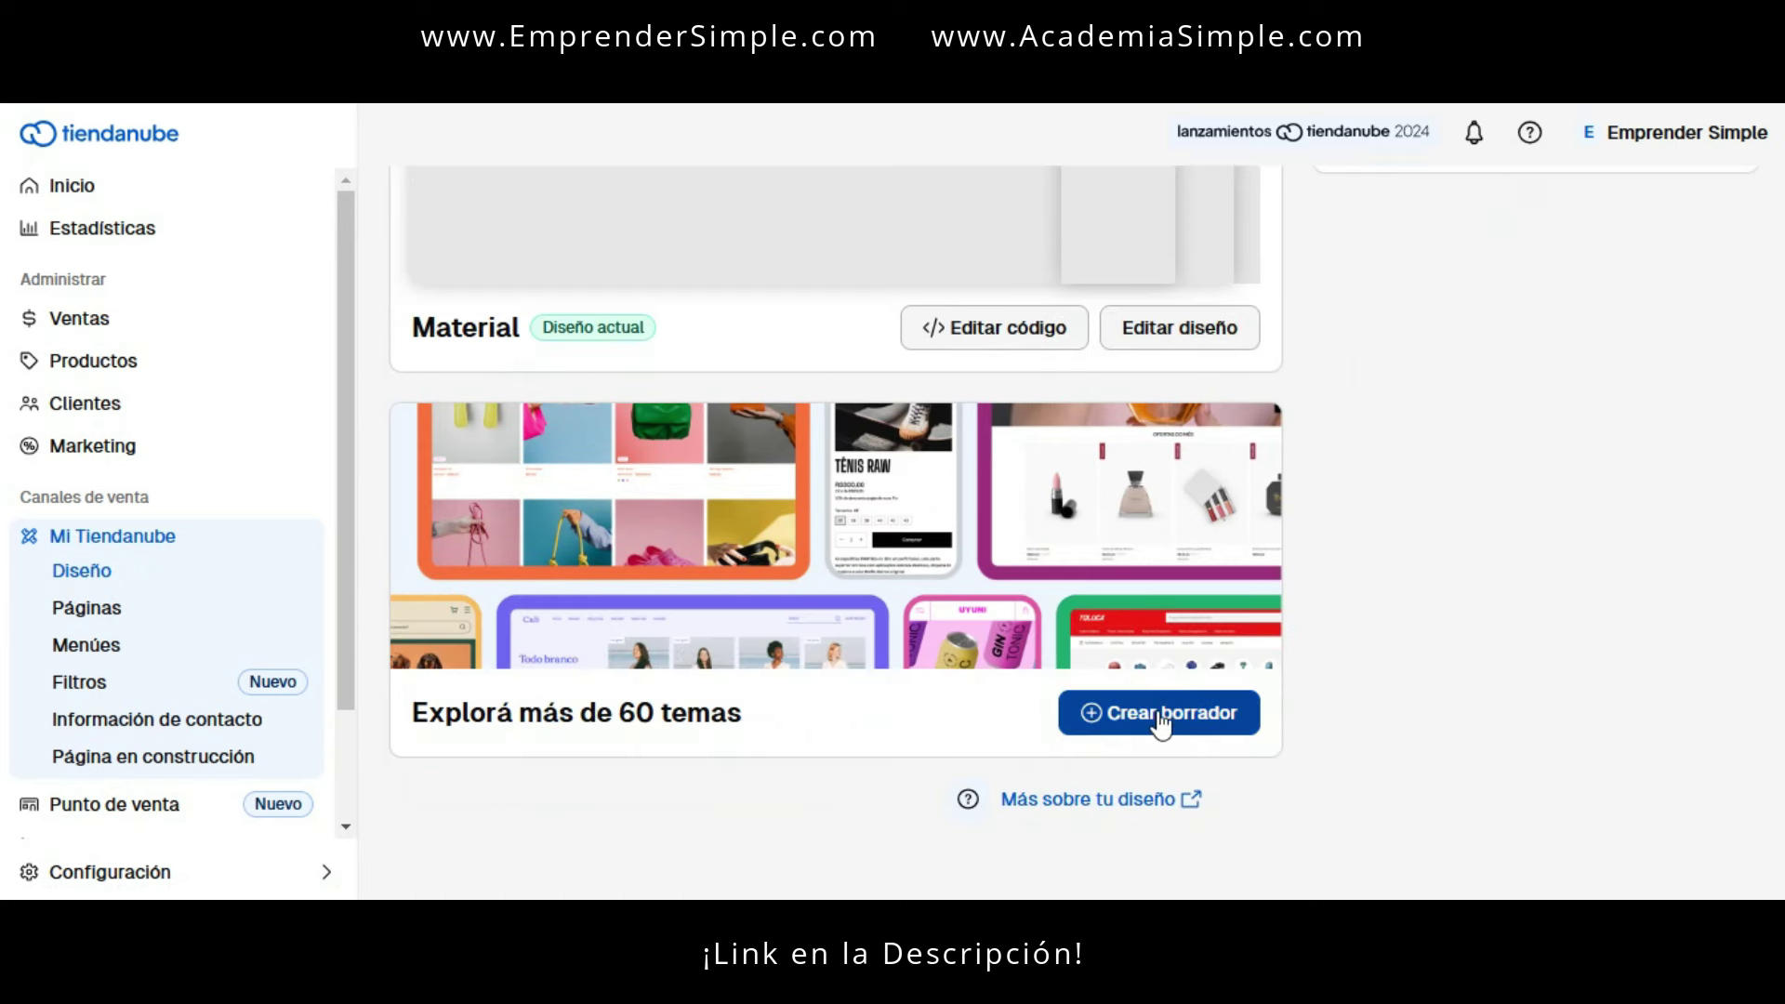
key("ctrl+2")
mouse_move(412, 736)
left_mouse_down()
mouse_move(744, 732)
mouse_move(783, 700)
left_mouse_up()
mouse_move(748, 693)
left_mouse_down()
mouse_move(706, 684)
mouse_move(731, 758)
mouse_move(595, 683)
left_mouse_up()
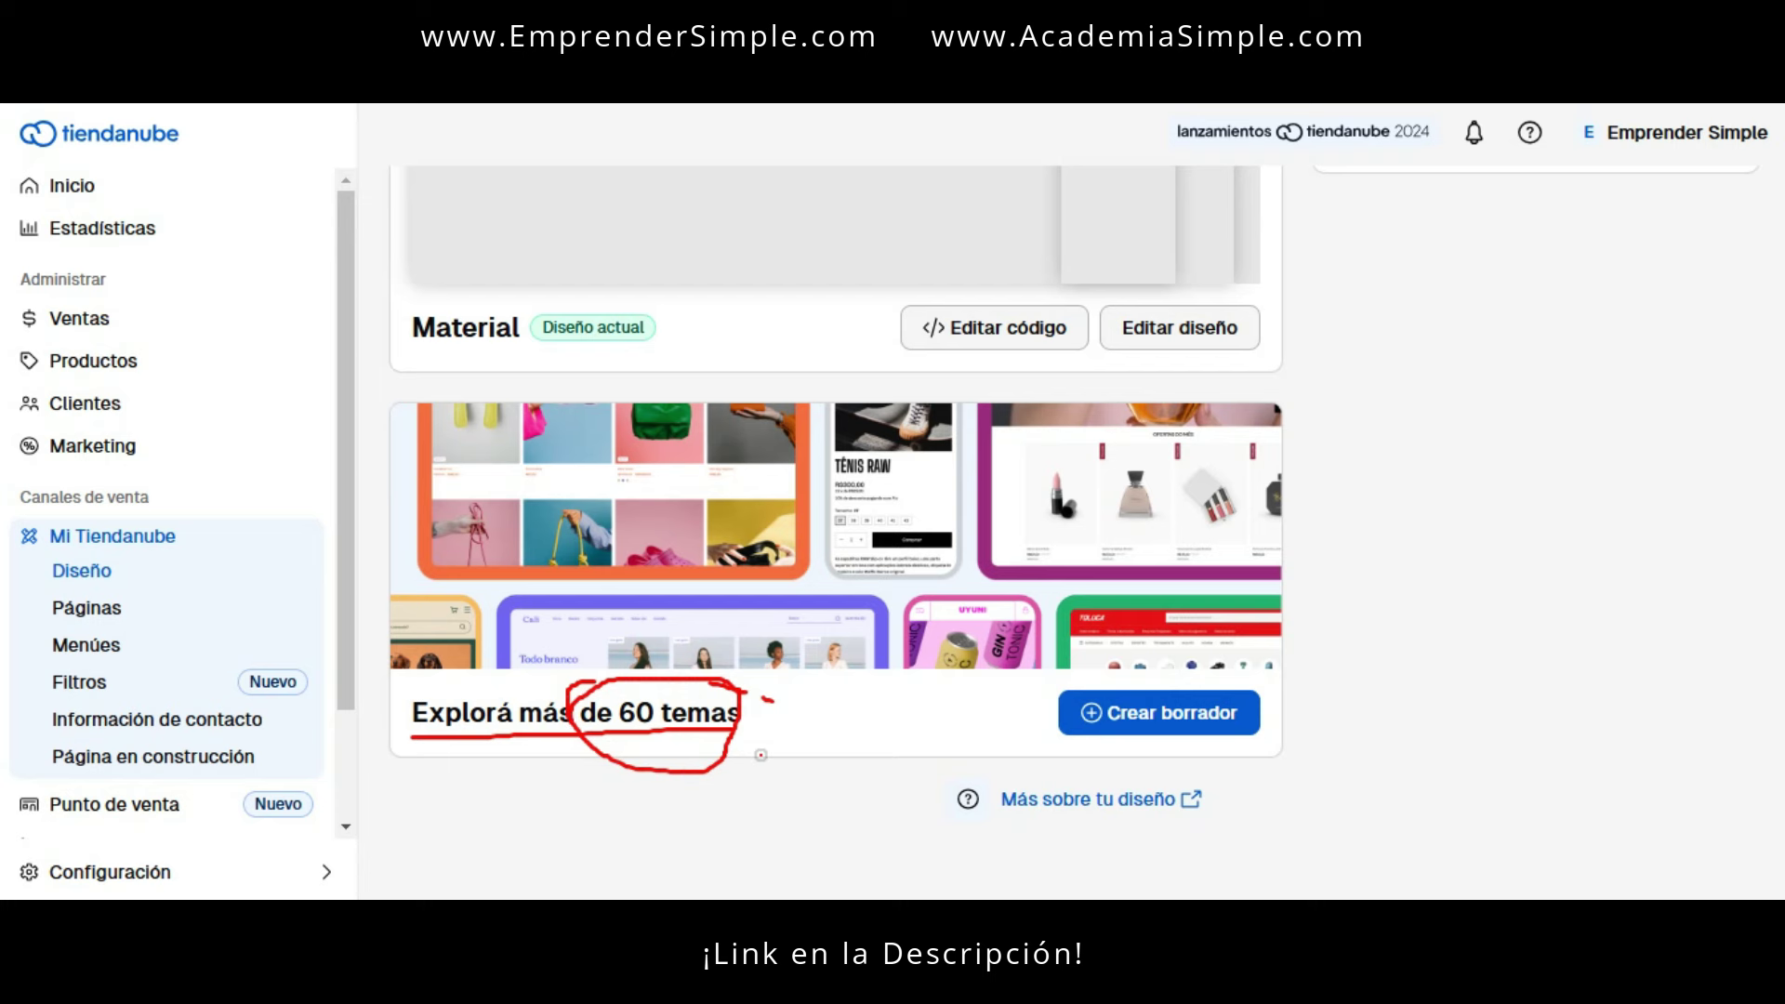
key("e")
key("Escape")
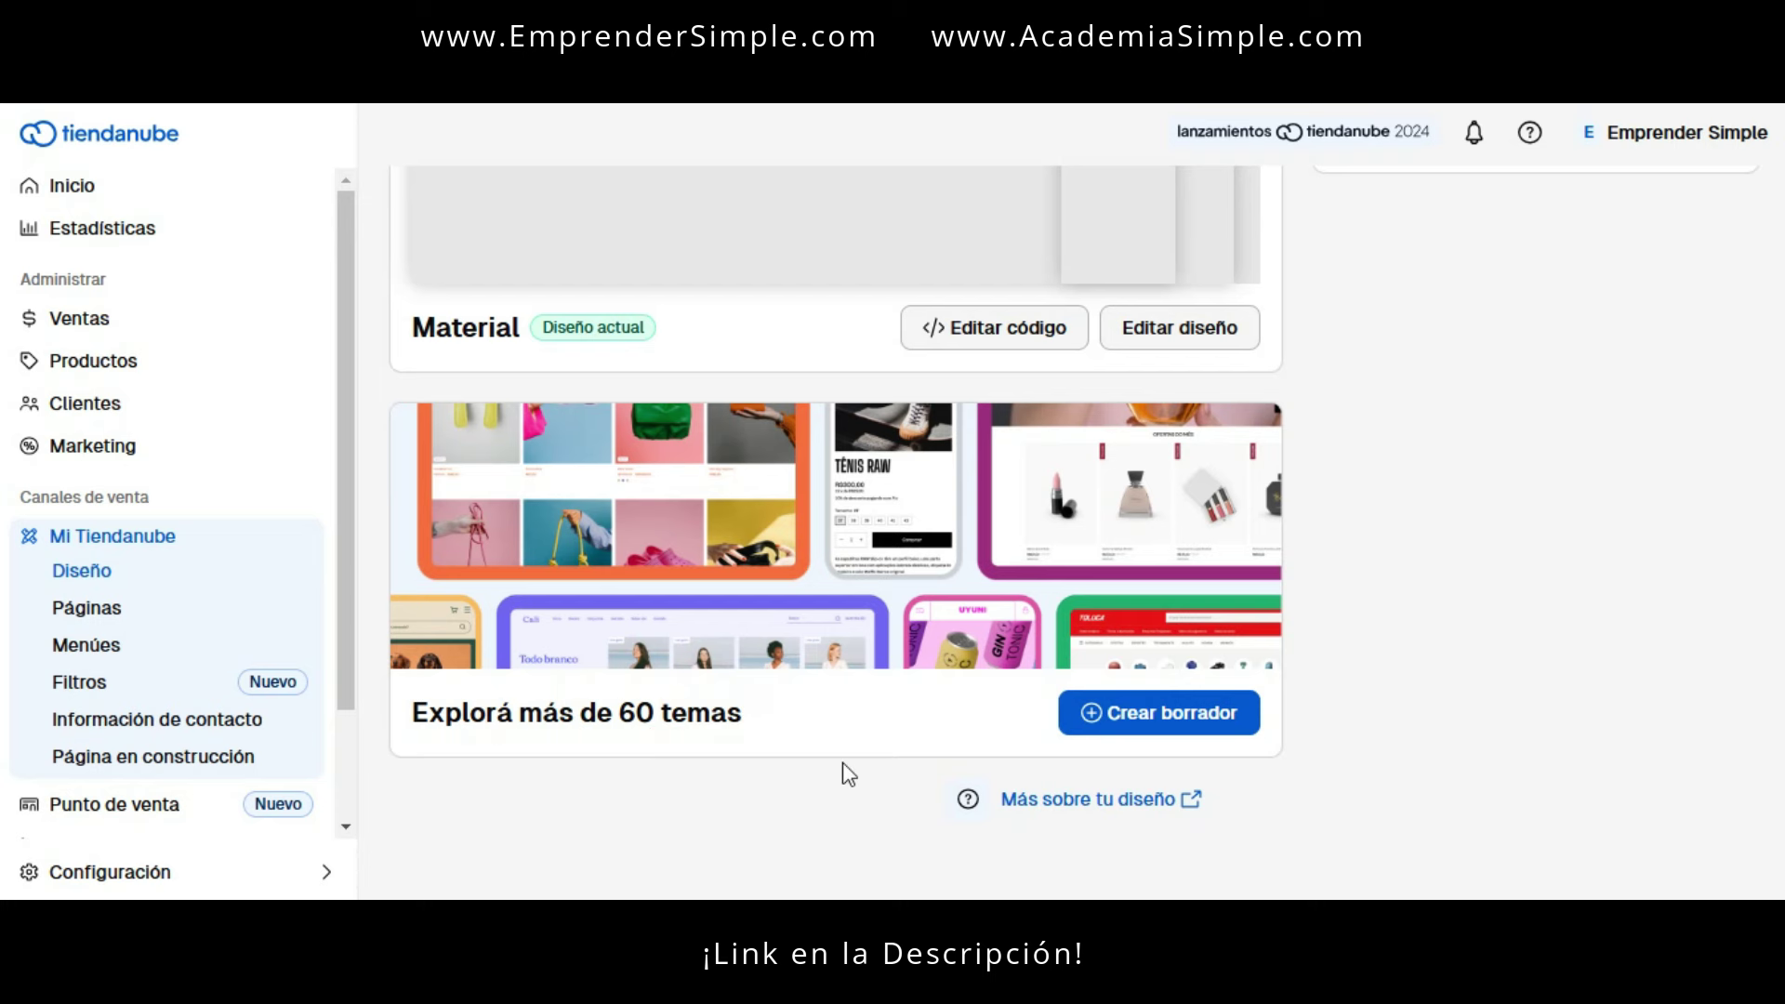
- Open the store identity settings to examine the logo and favicon upload areas, and close them without uploading an image
scroll(1592, 539, "up", 3)
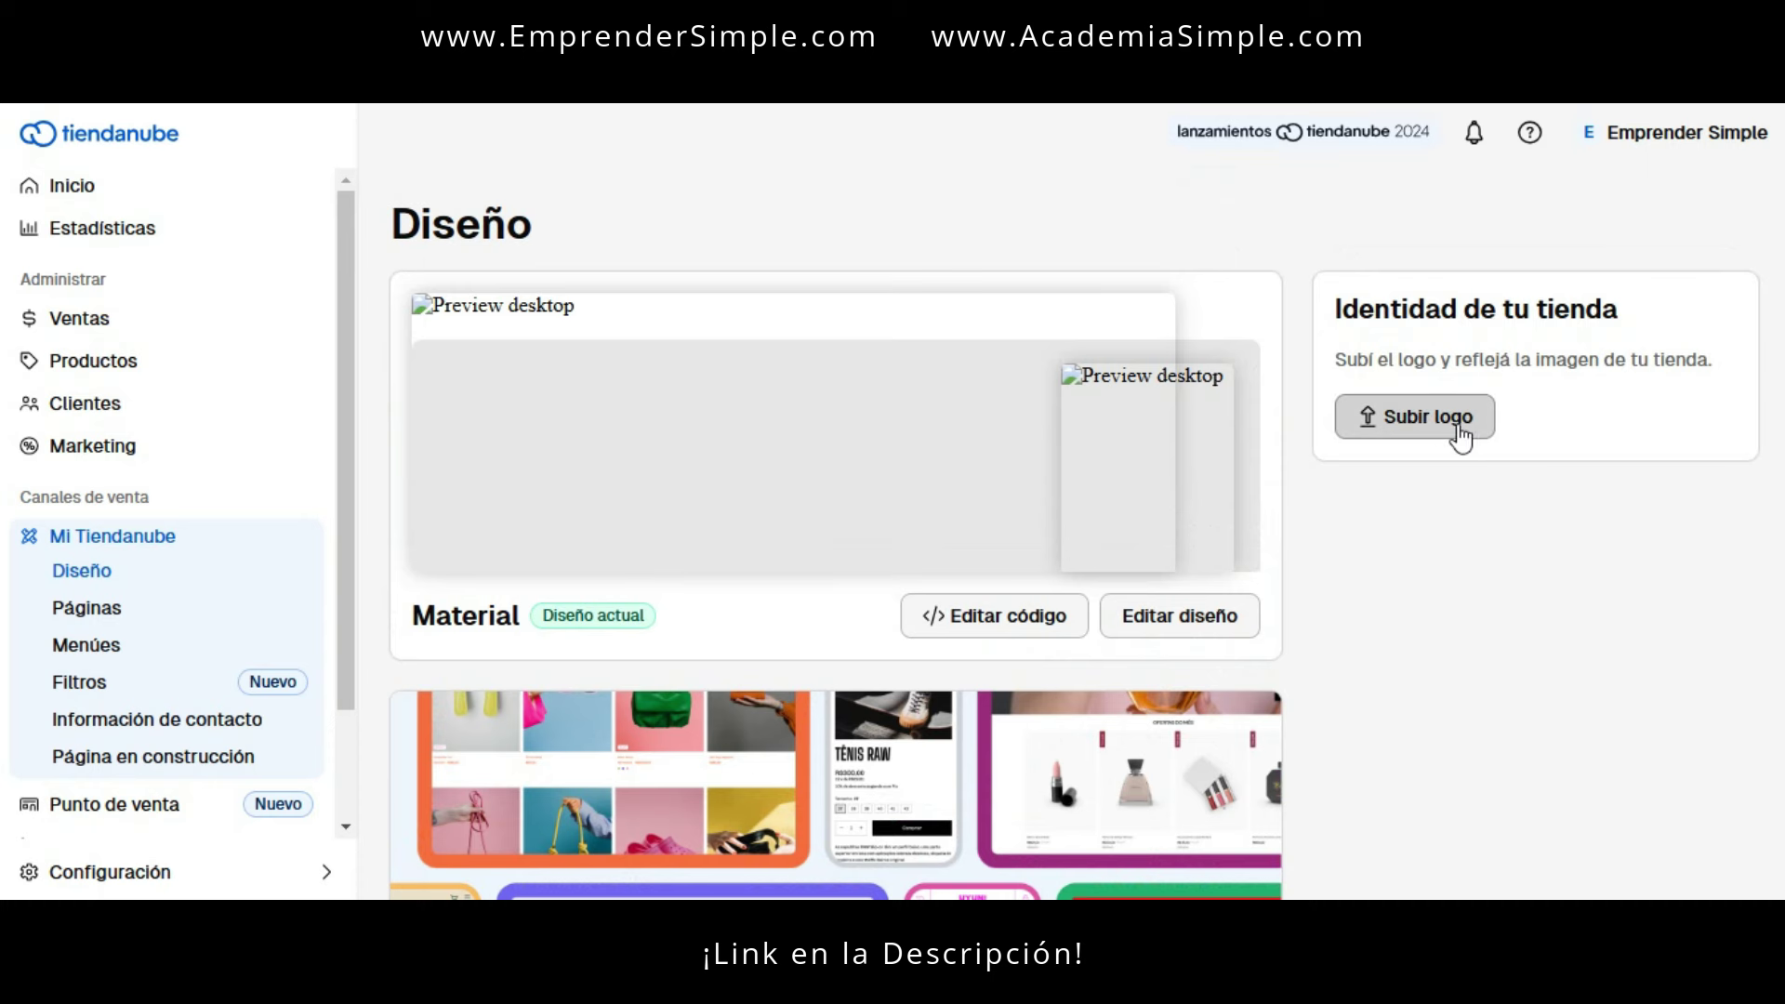
left_click(1448, 444)
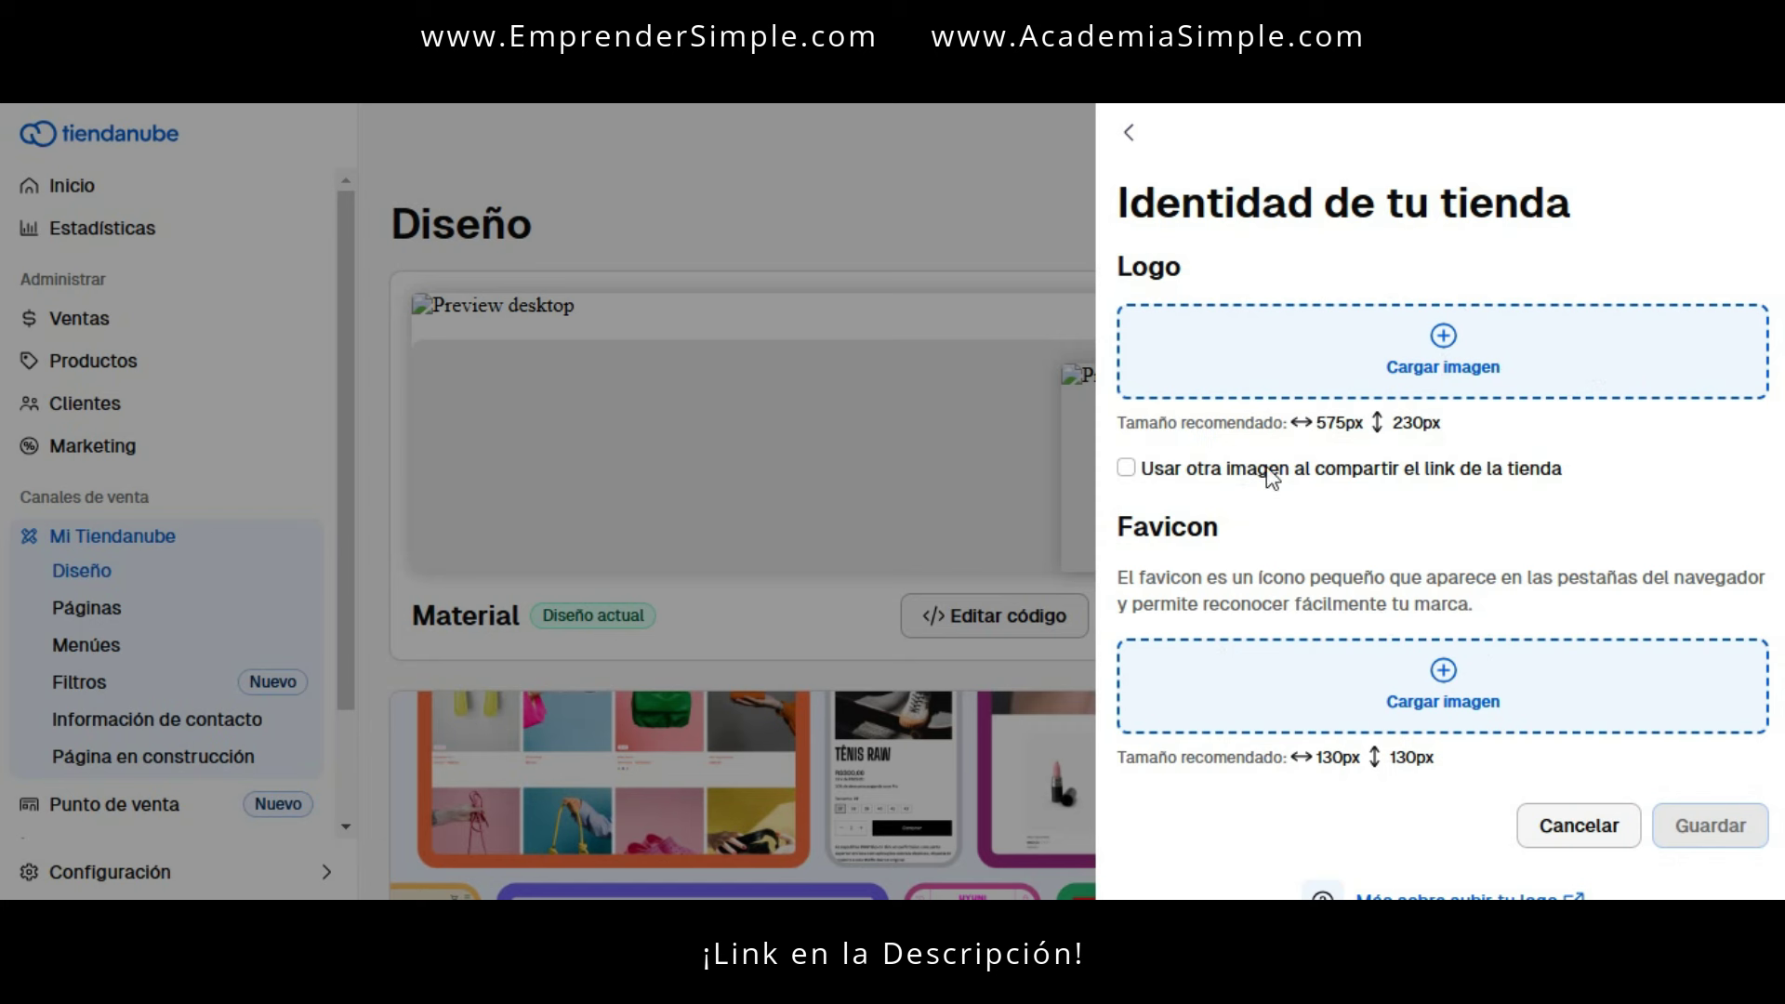
mouse_move(1462, 264)
left_mouse_down()
mouse_move(1281, 353)
mouse_move(1383, 248)
mouse_move(1363, 262)
left_mouse_up()
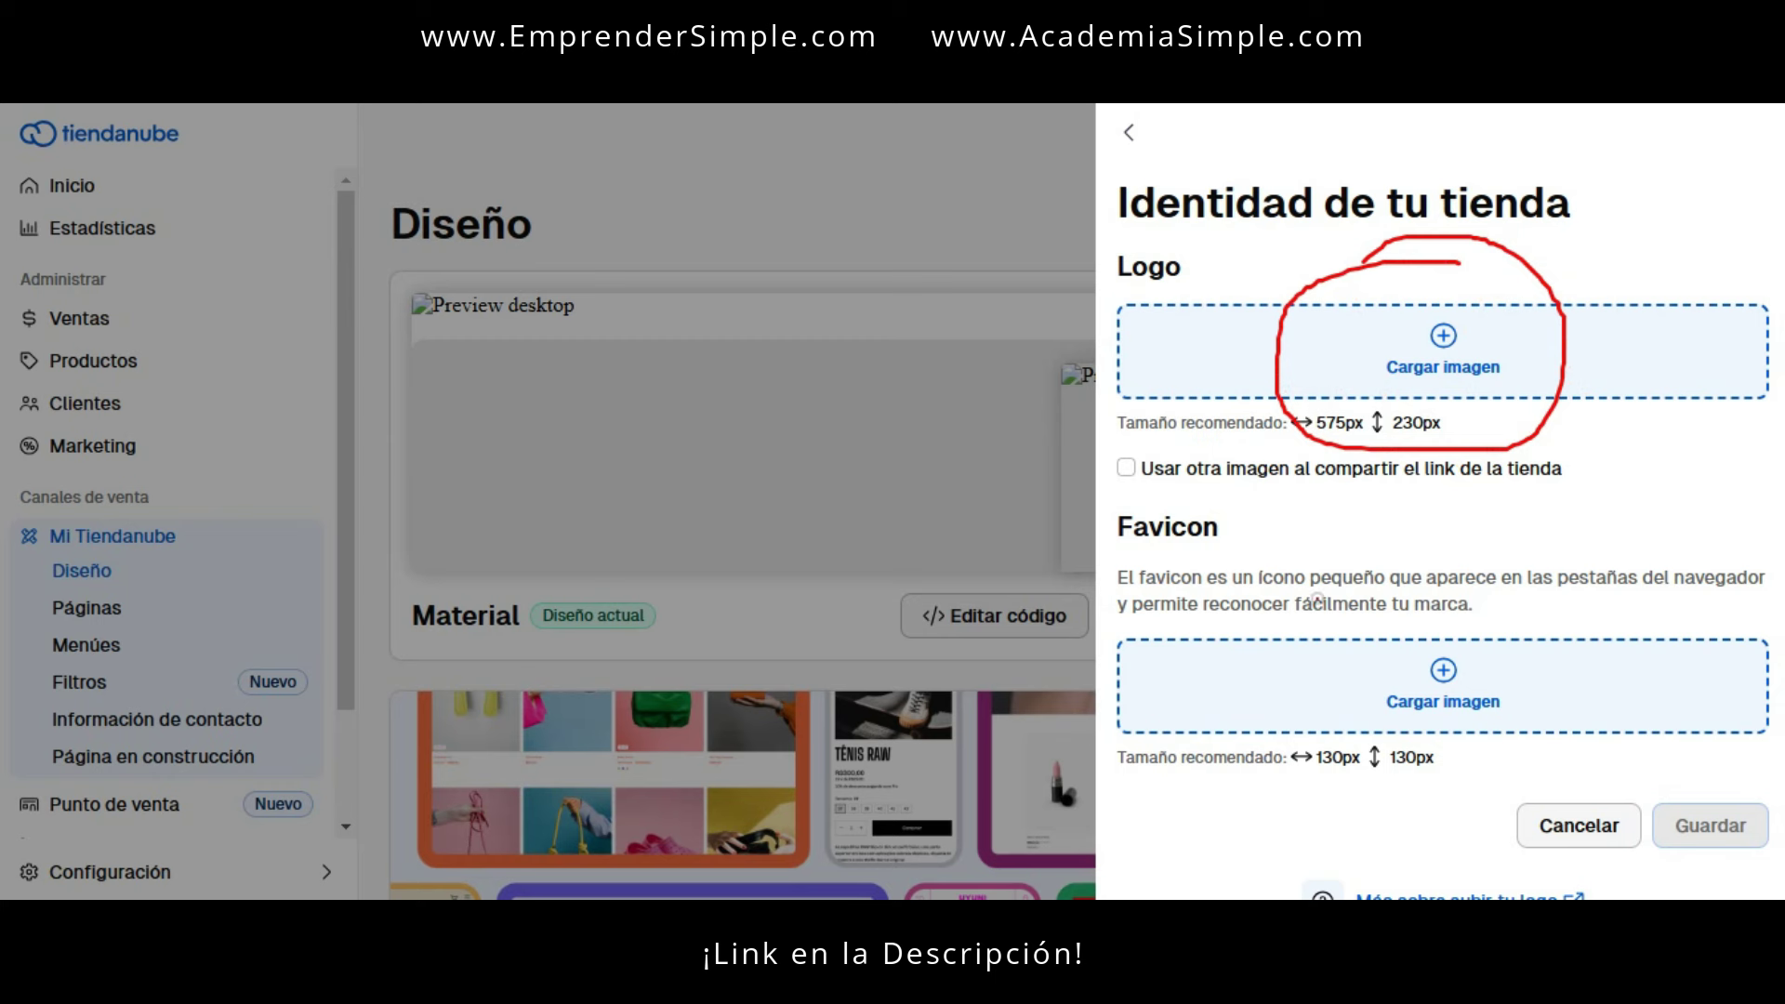
left_click_drag(1114, 550, 1245, 538)
mouse_move(1484, 588)
left_mouse_down()
mouse_move(1420, 592)
mouse_move(1479, 547)
mouse_move(1424, 564)
left_mouse_up()
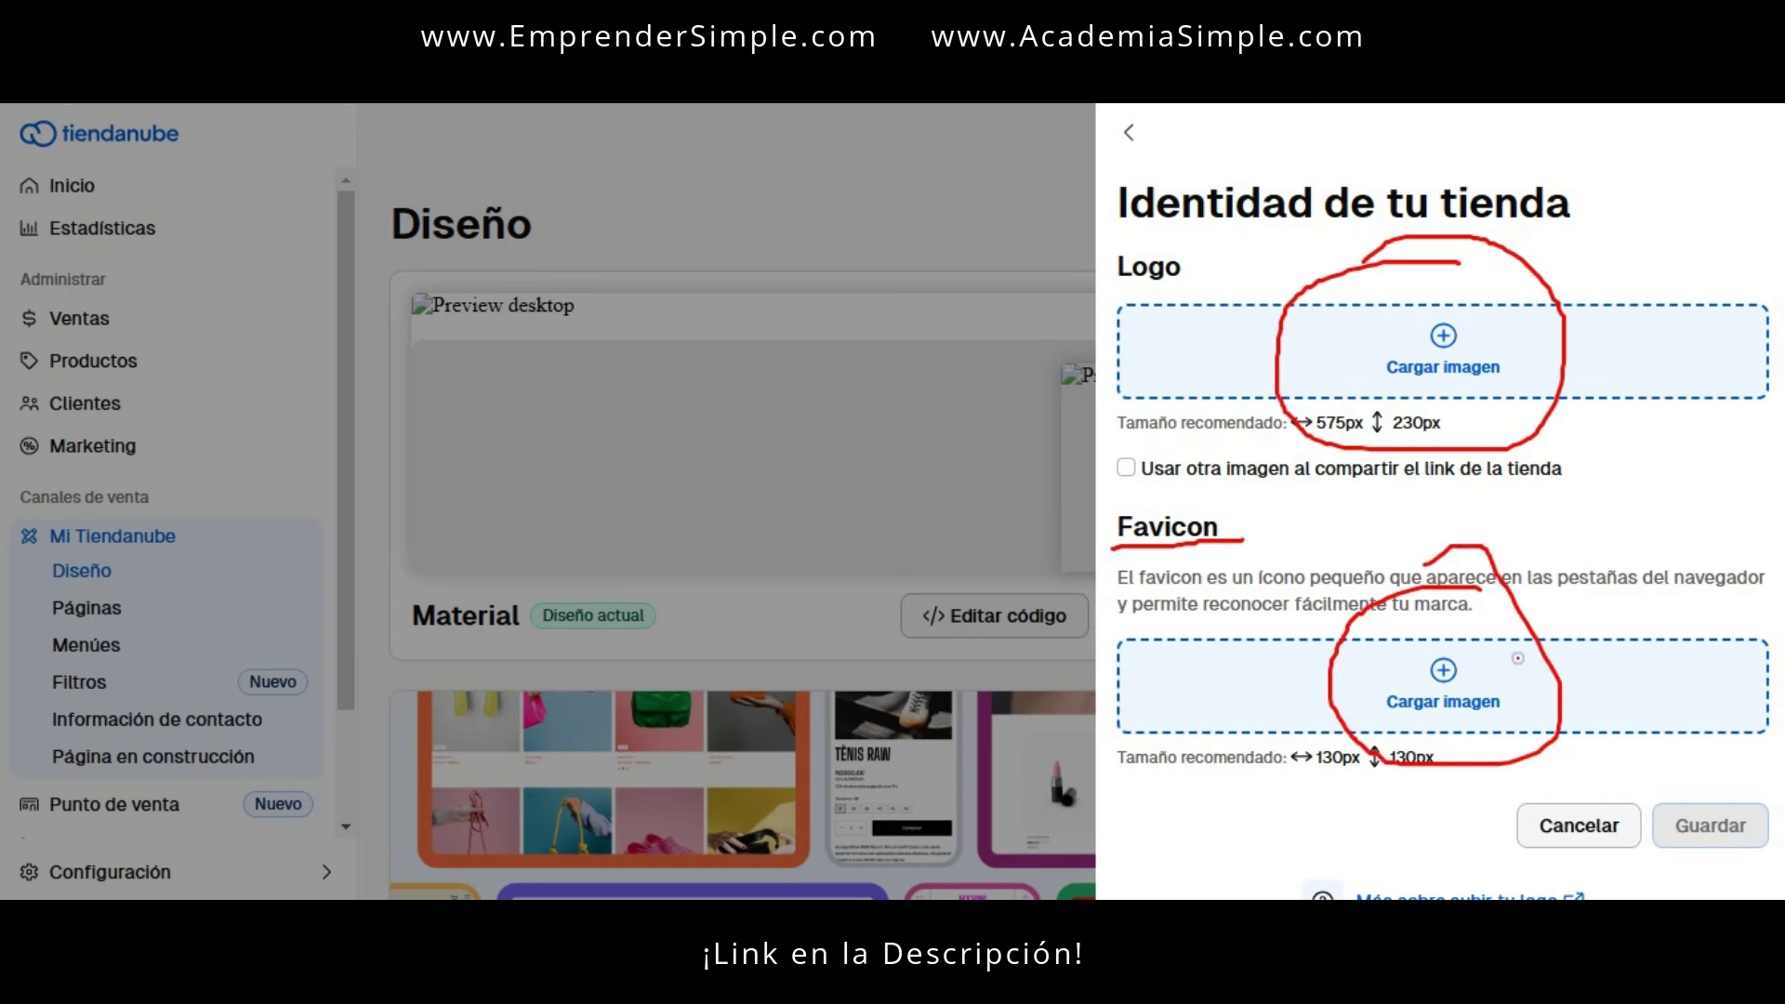
key("Escape")
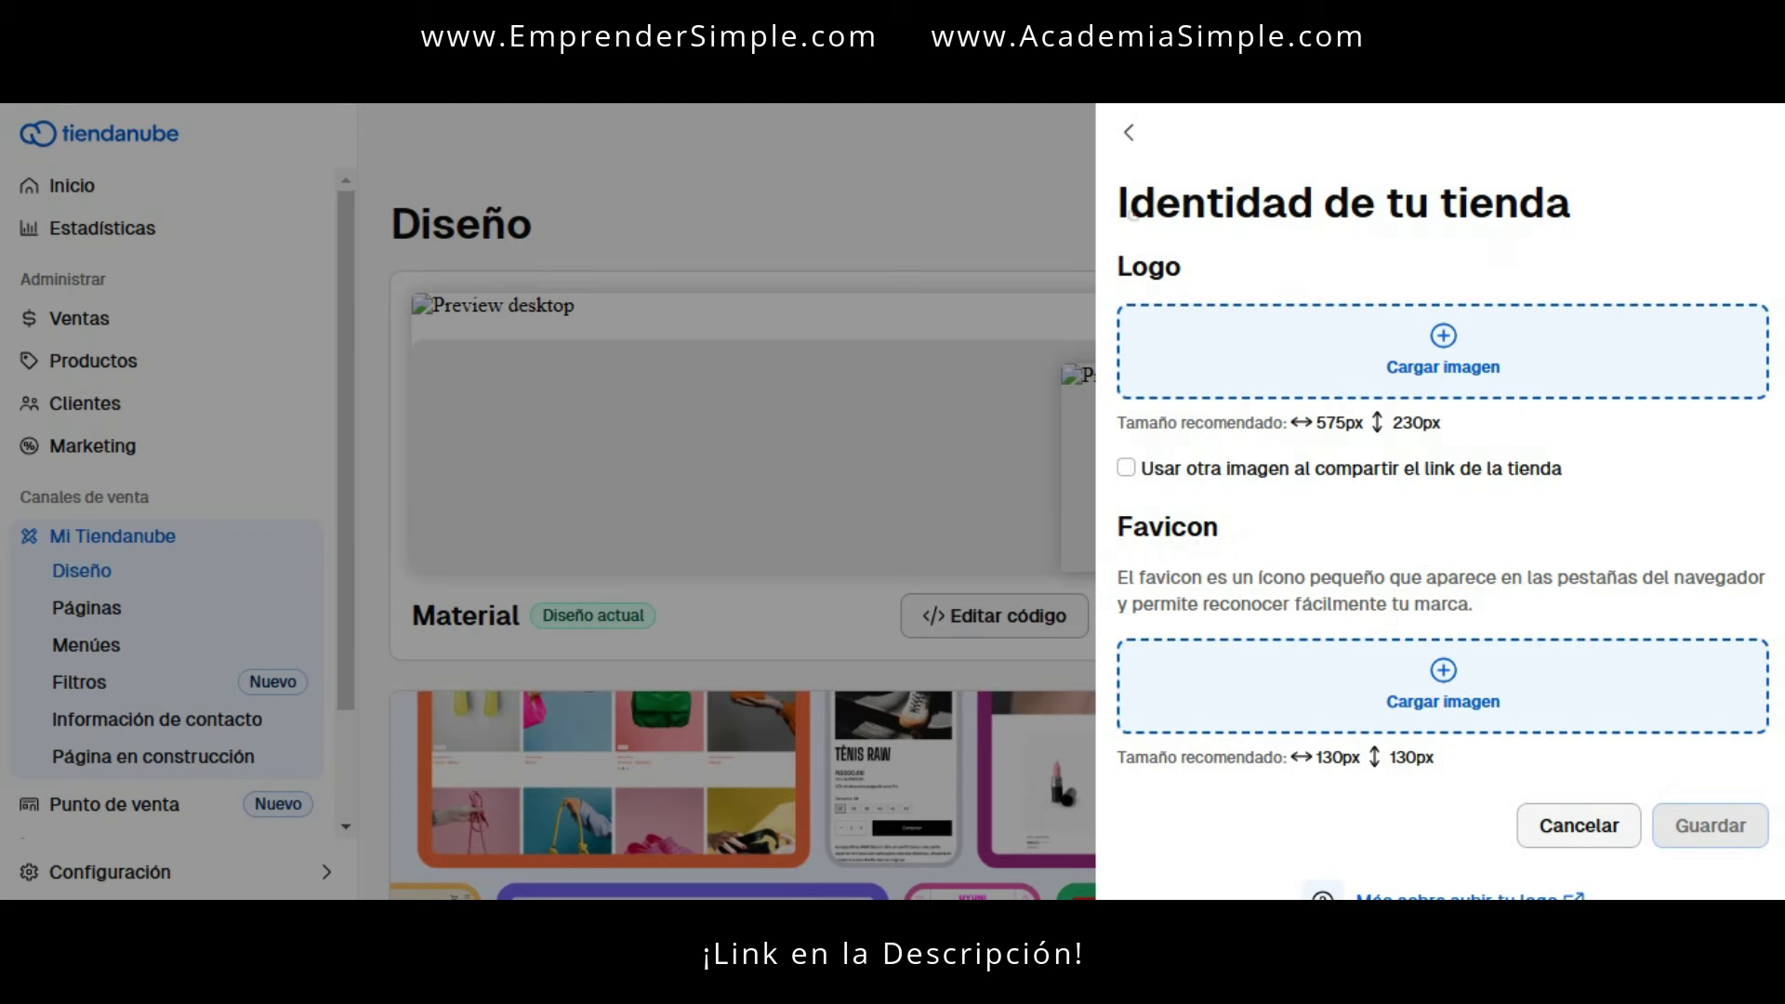
left_click(1126, 131)
- Start creating a design draft from another design (Otro diseño) instead of the current one, opening the design gallery
scroll(1303, 621, "down", 3)
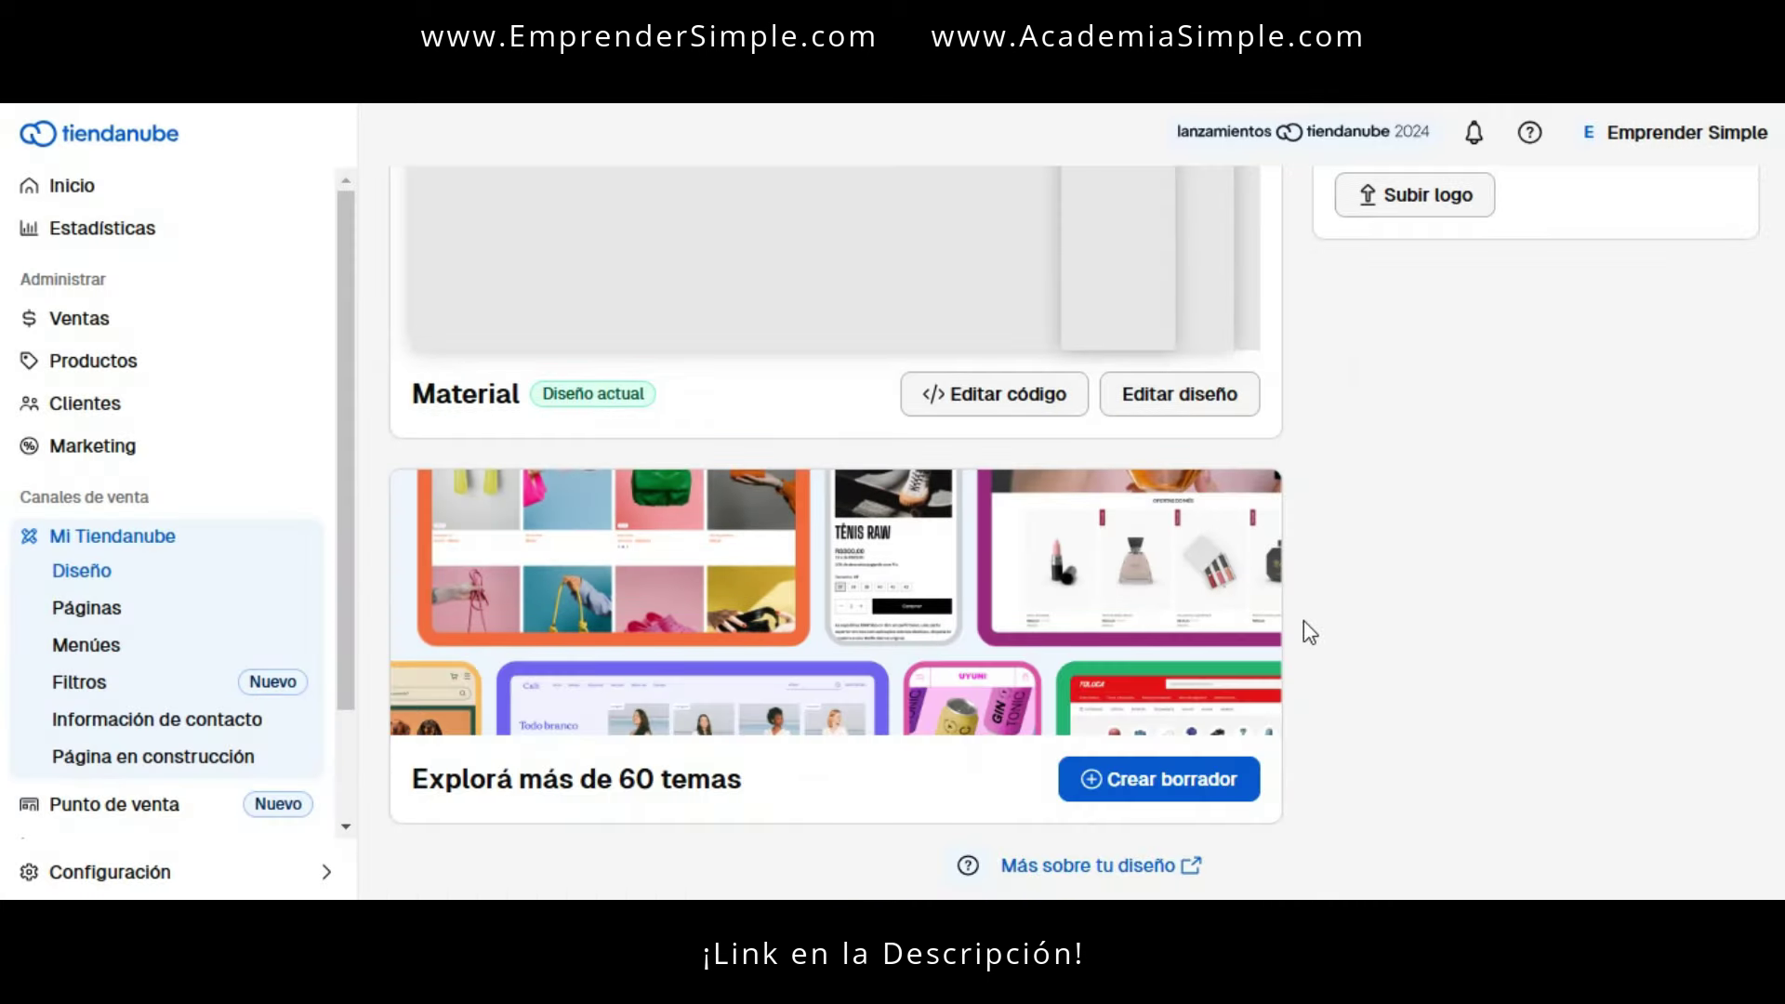
left_click_drag(1071, 754, 1248, 744)
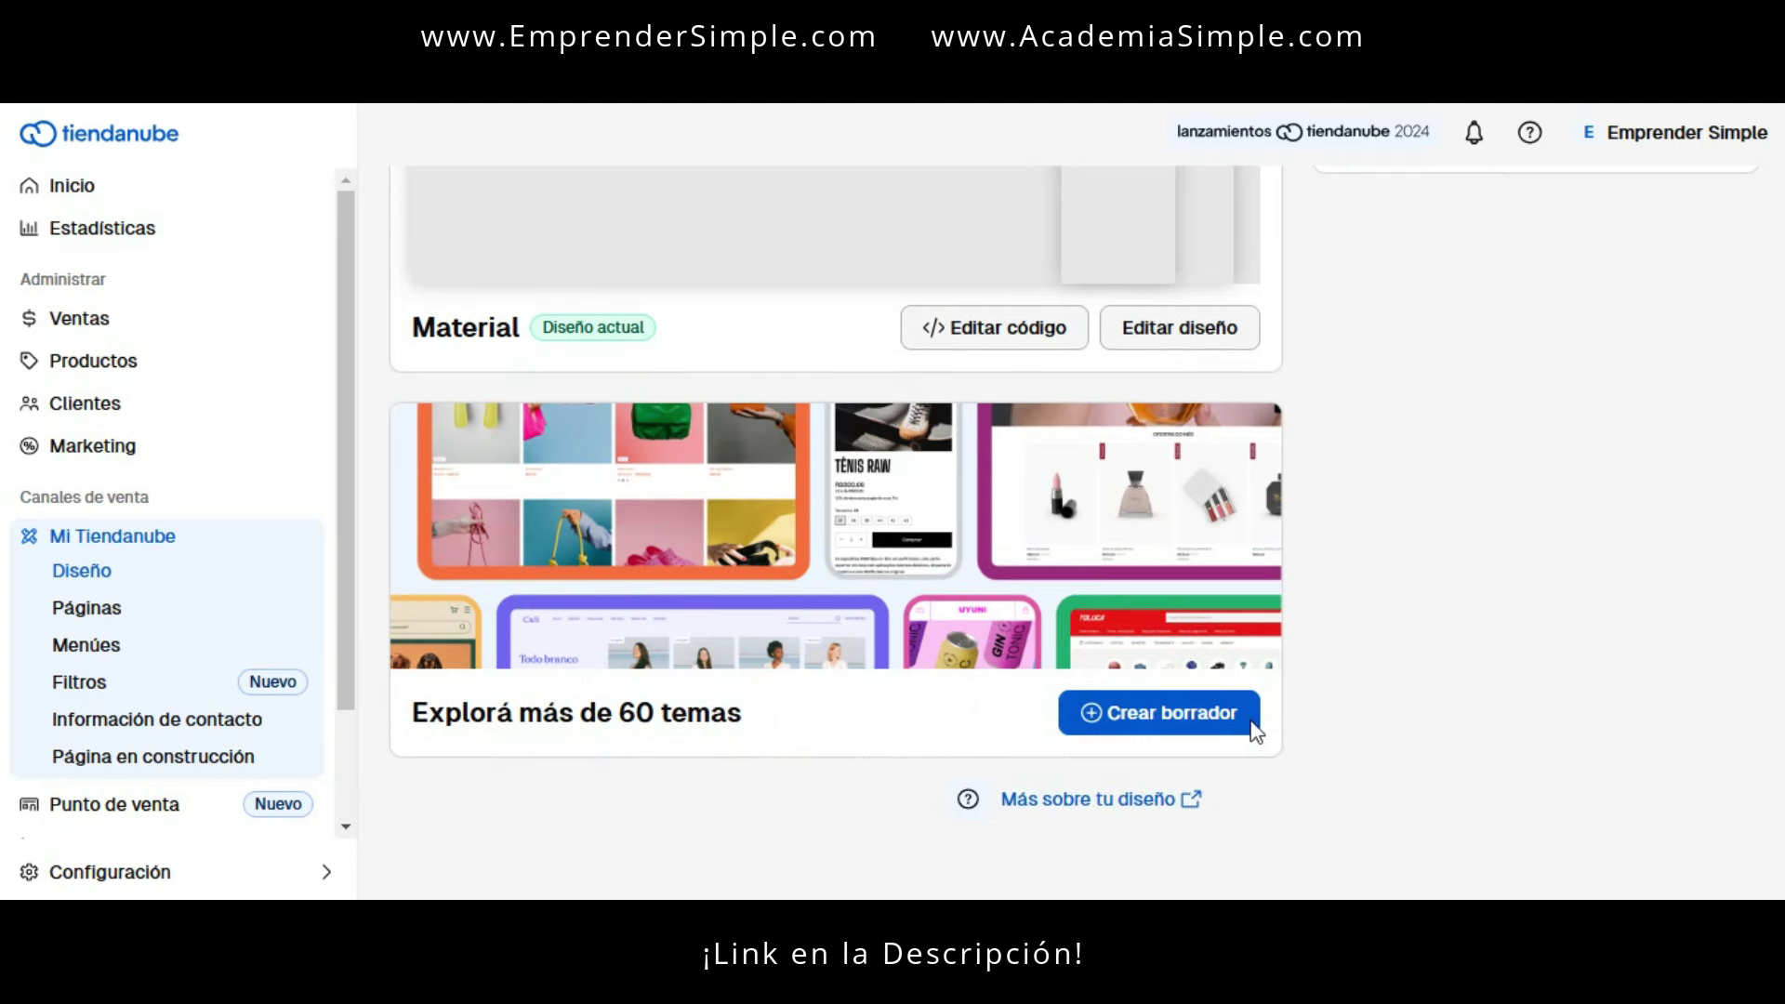
left_click(1251, 724)
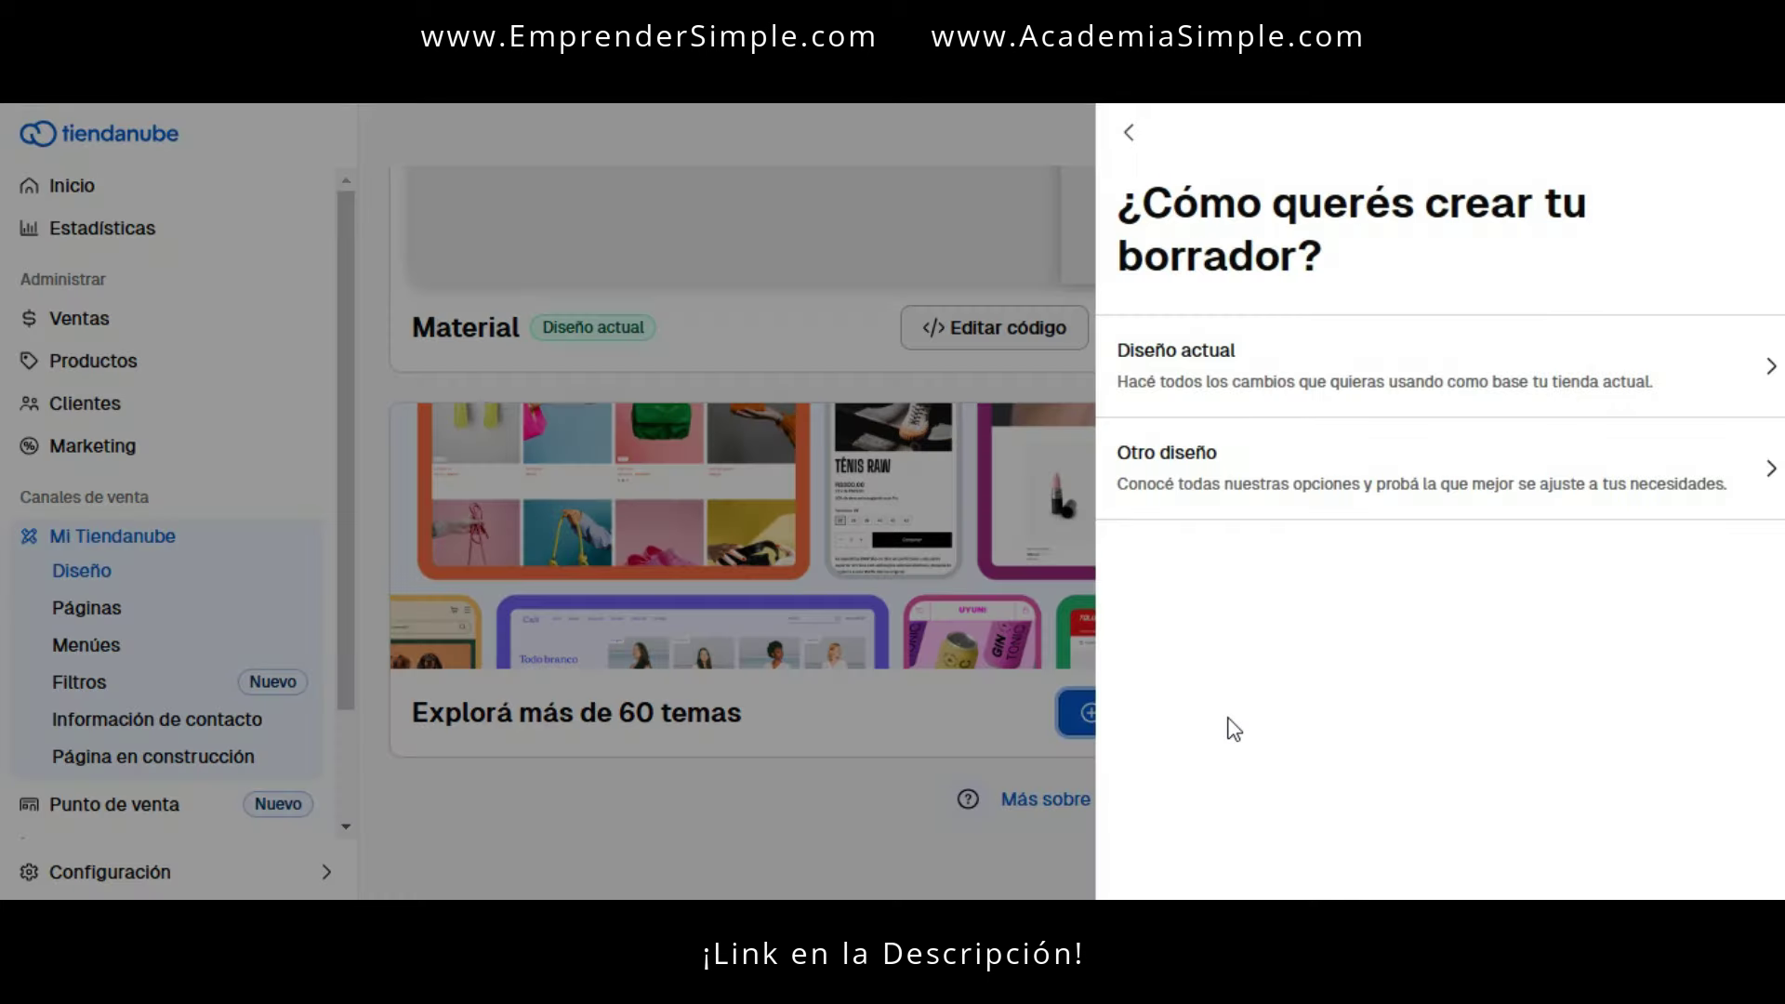
left_click(1274, 448)
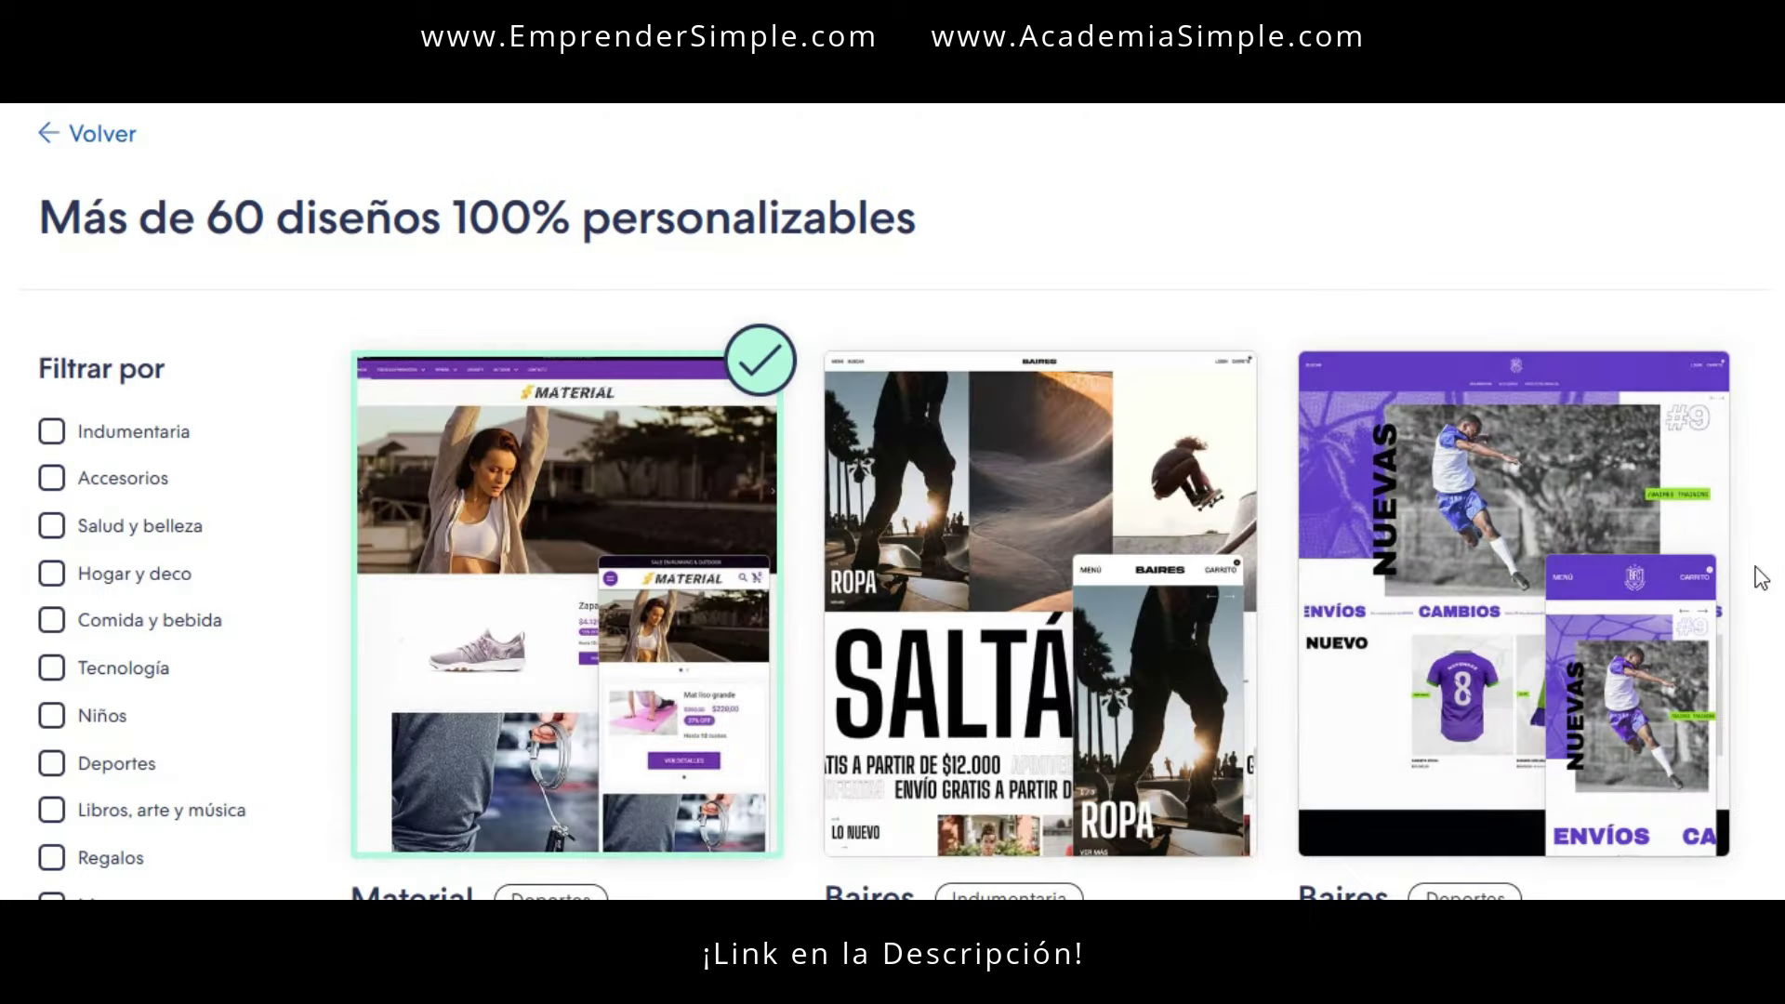
- Browse the design gallery and examine the features page of the Recife design for Librería y oficina
scroll(1760, 578, "down", 8)
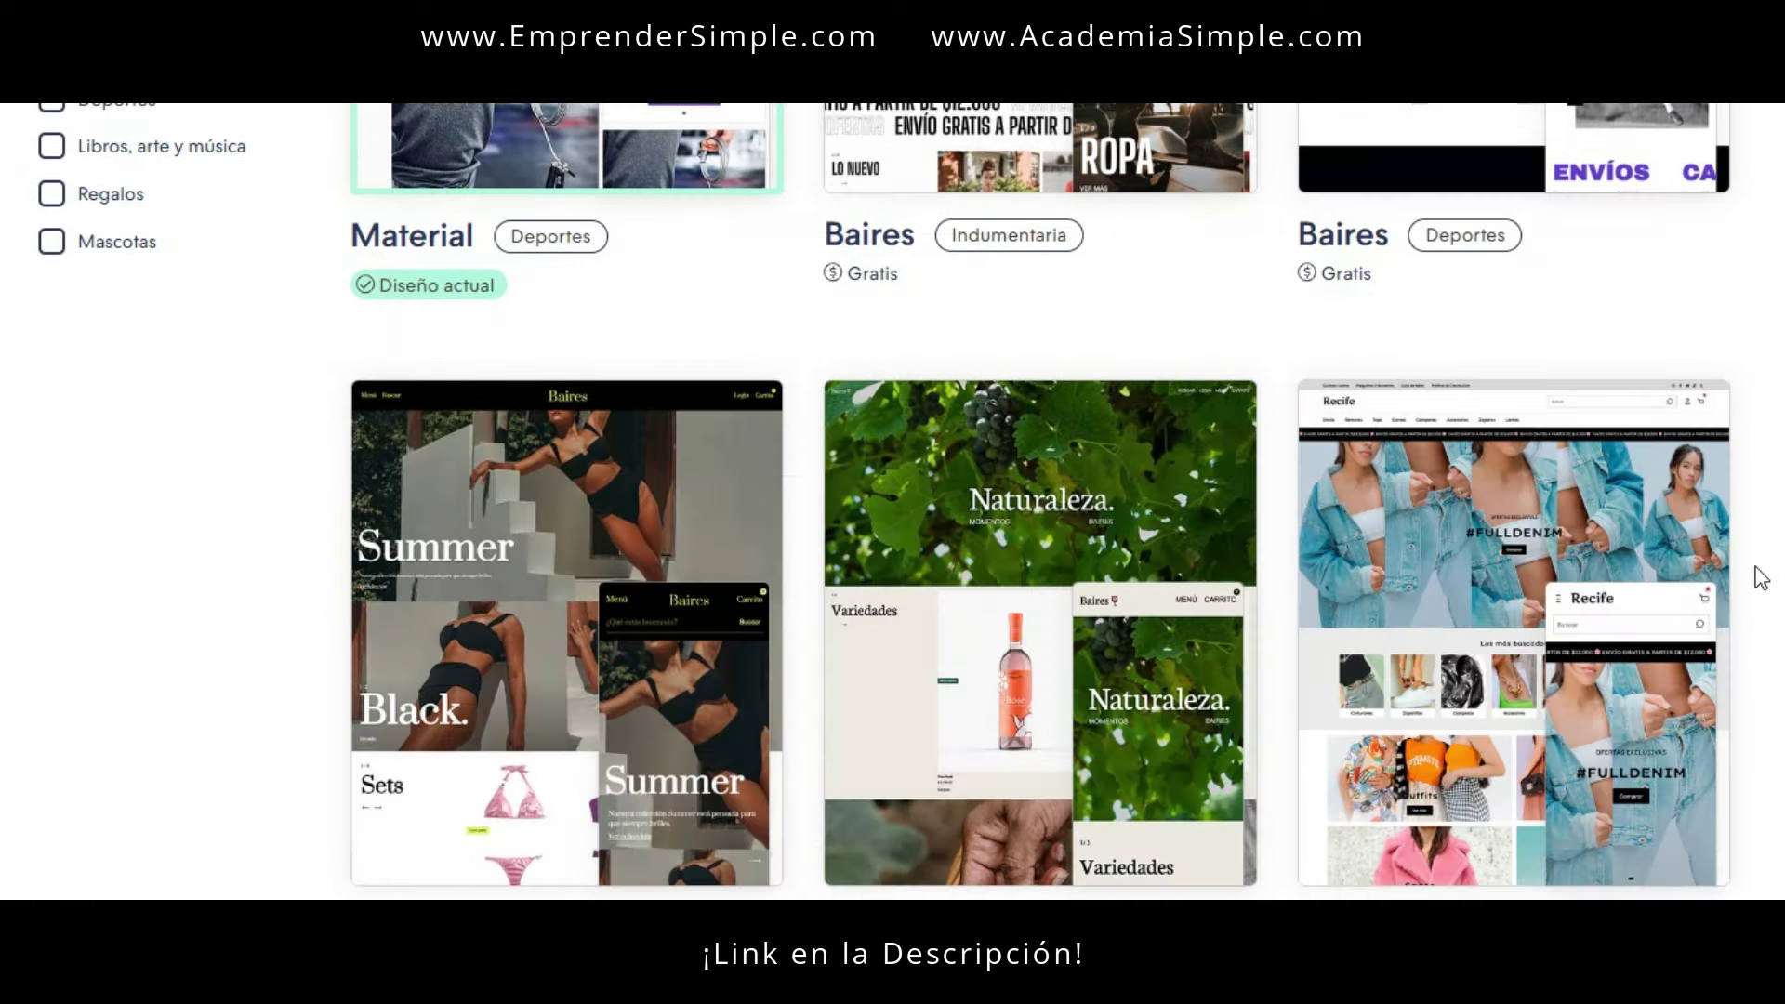
scroll(1760, 577, "down", 7)
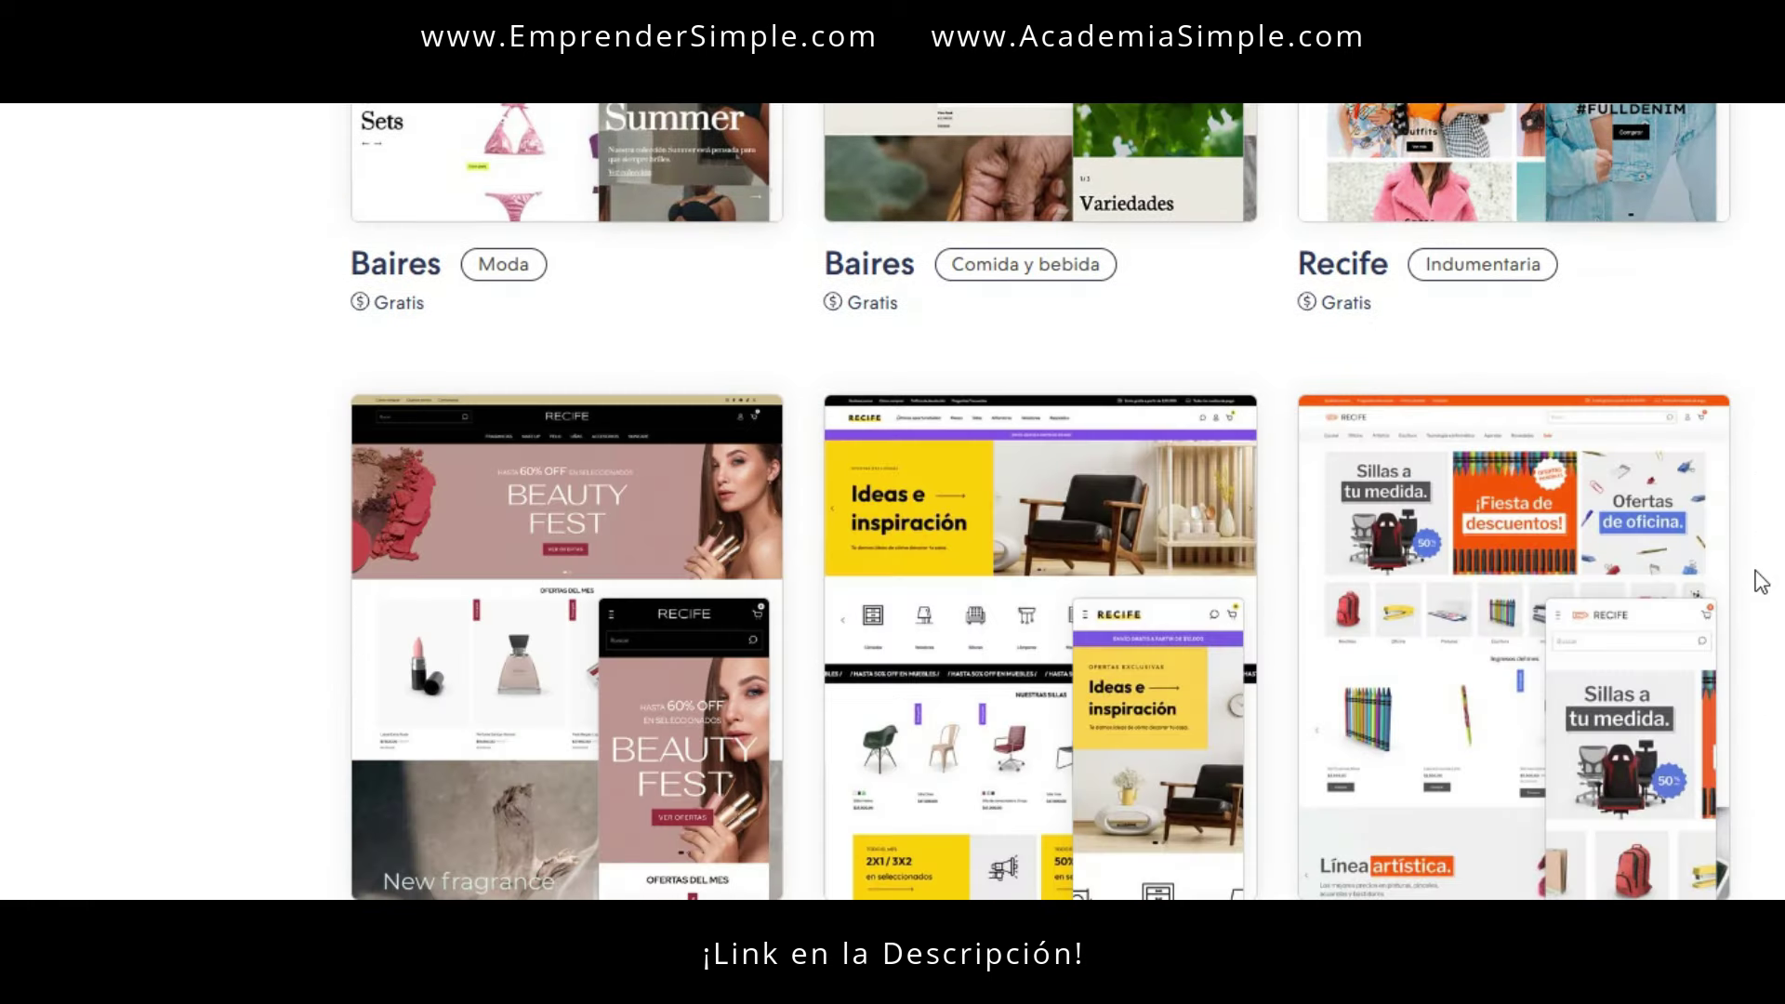
mouse_move(1123, 512)
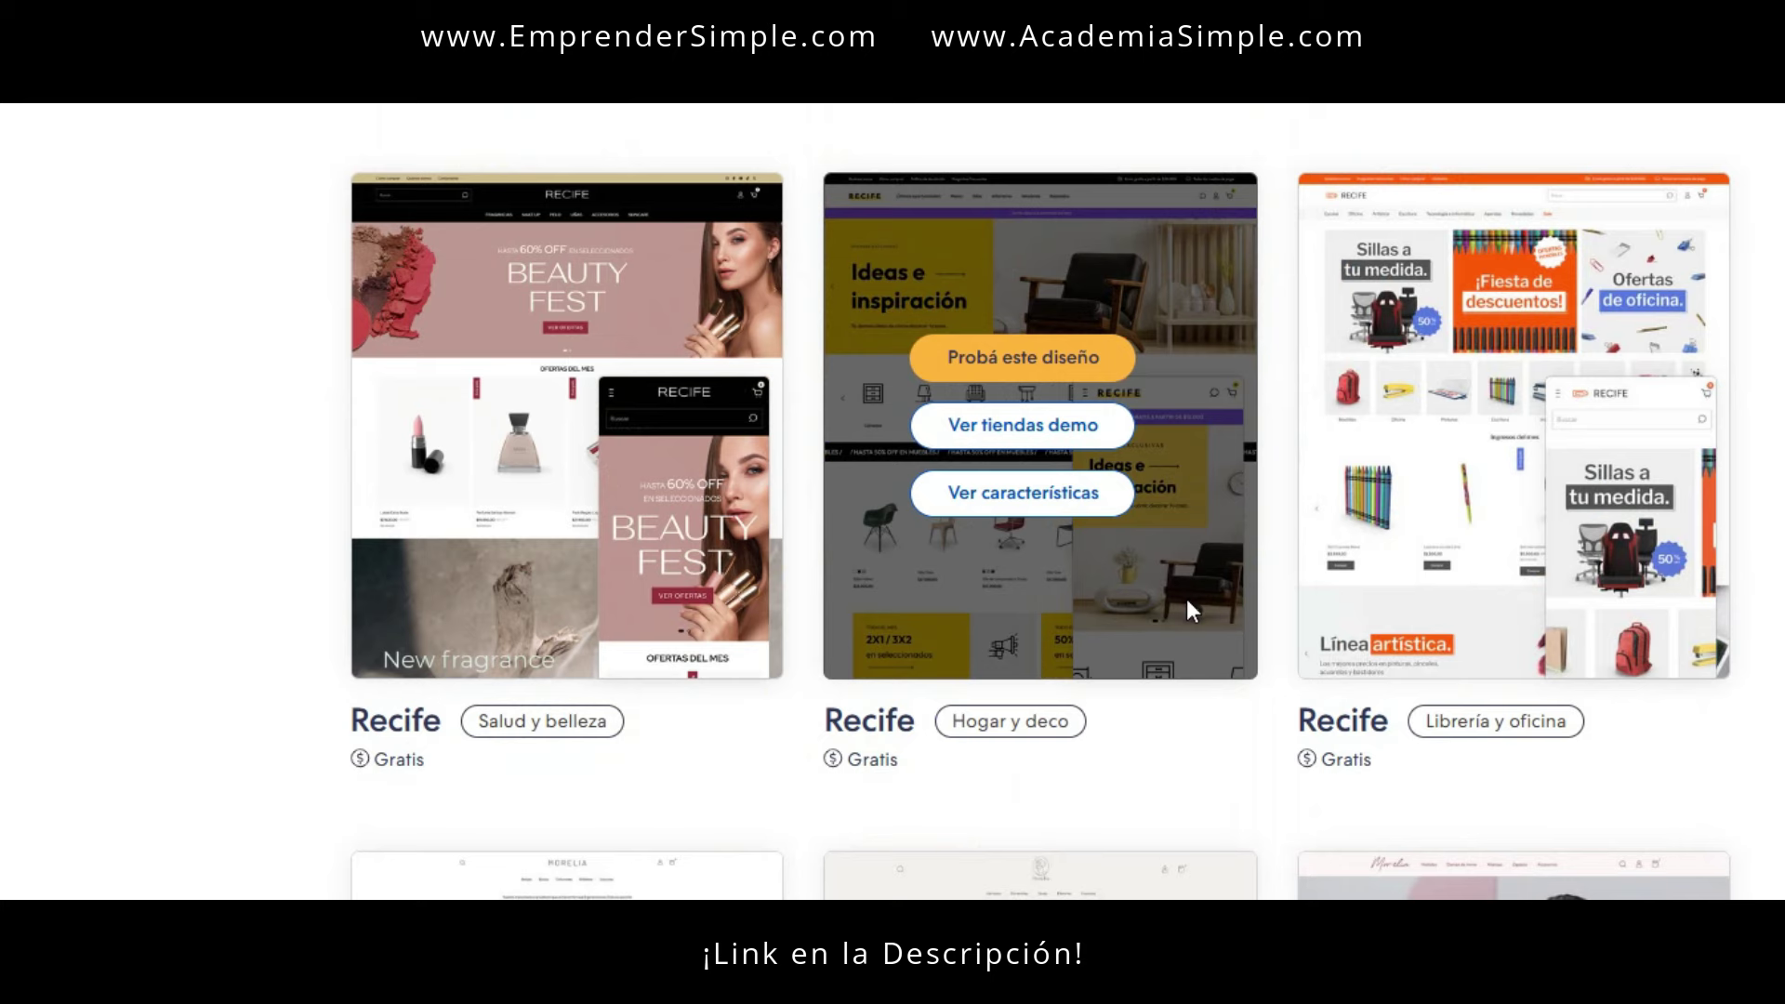
scroll(1783, 493, "down", 3)
scroll(1783, 493, "up", 3)
mouse_move(1492, 488)
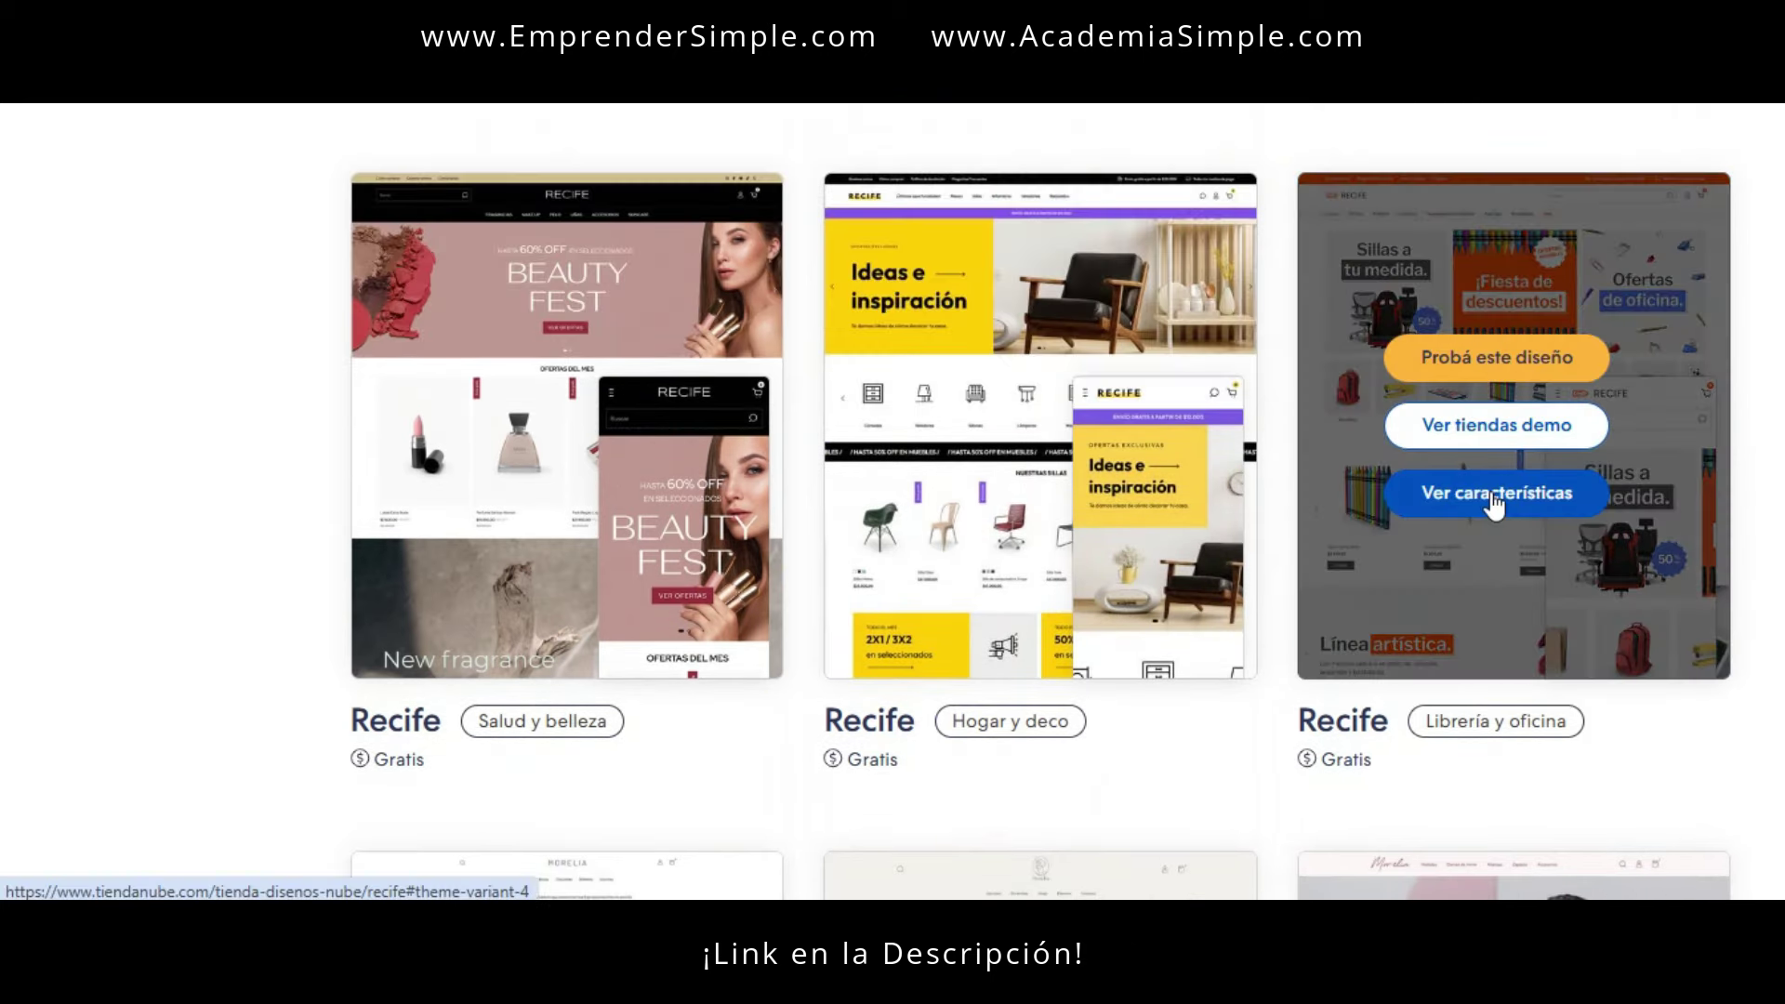
left_click(1492, 495)
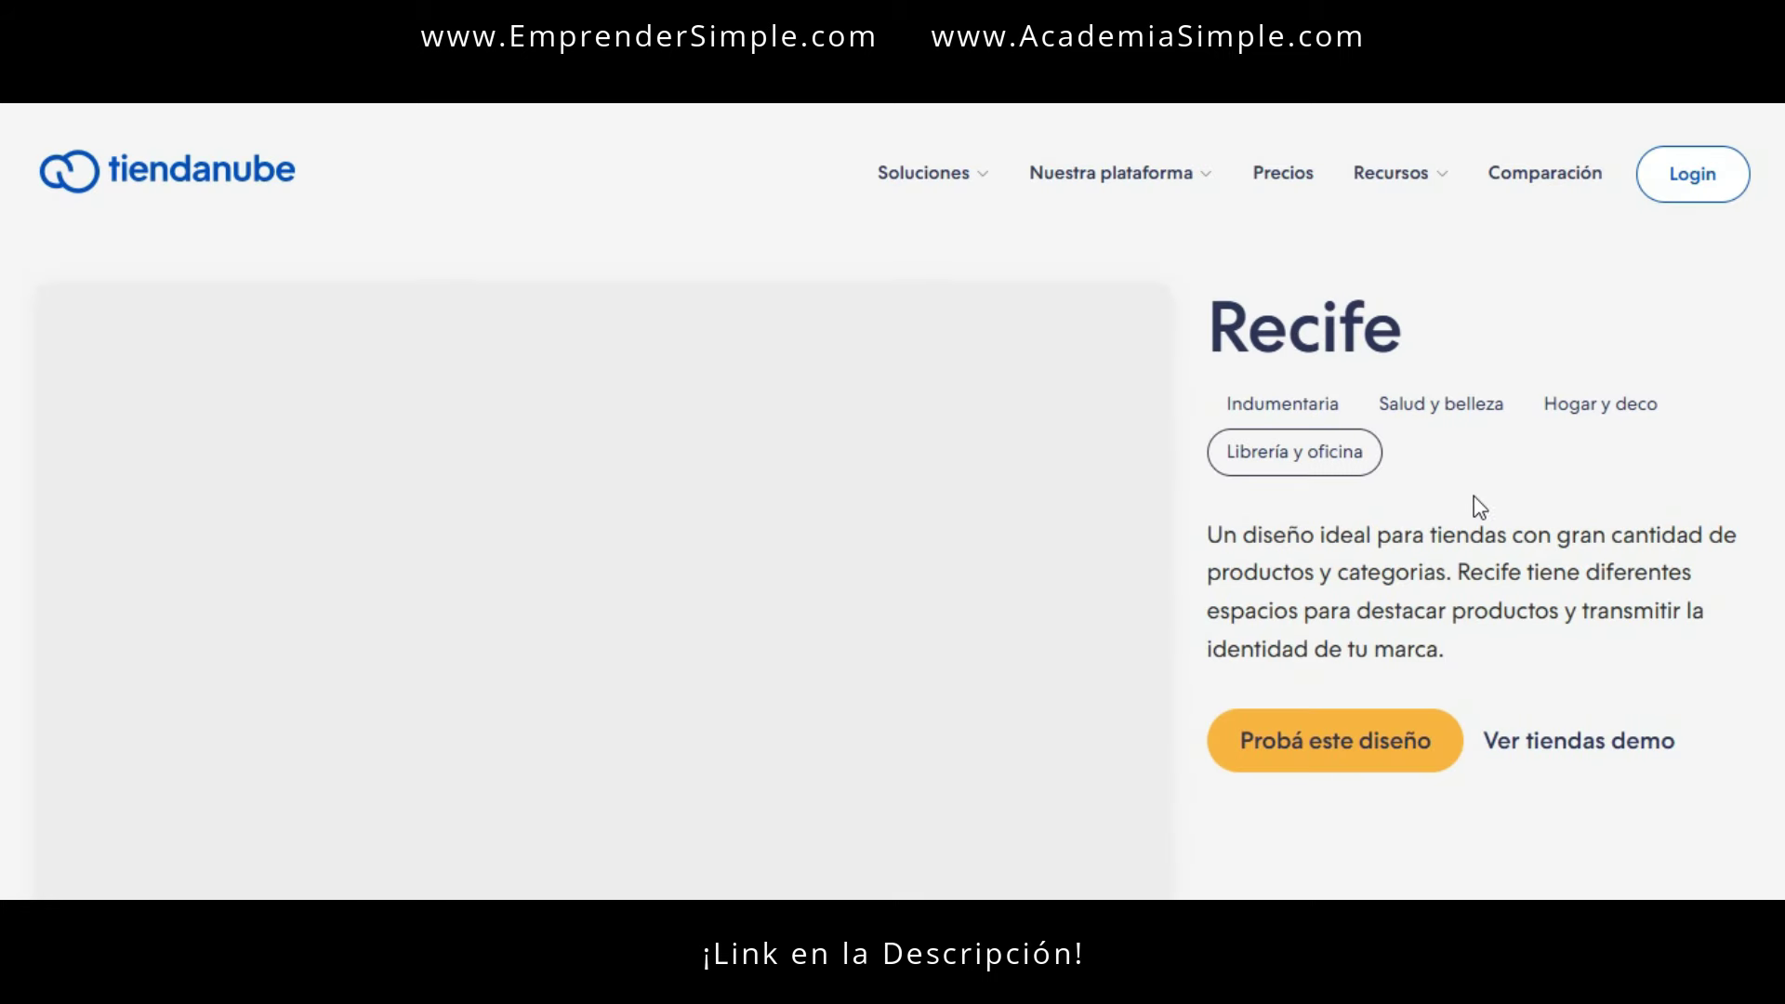
scroll(1079, 584, "down", 3)
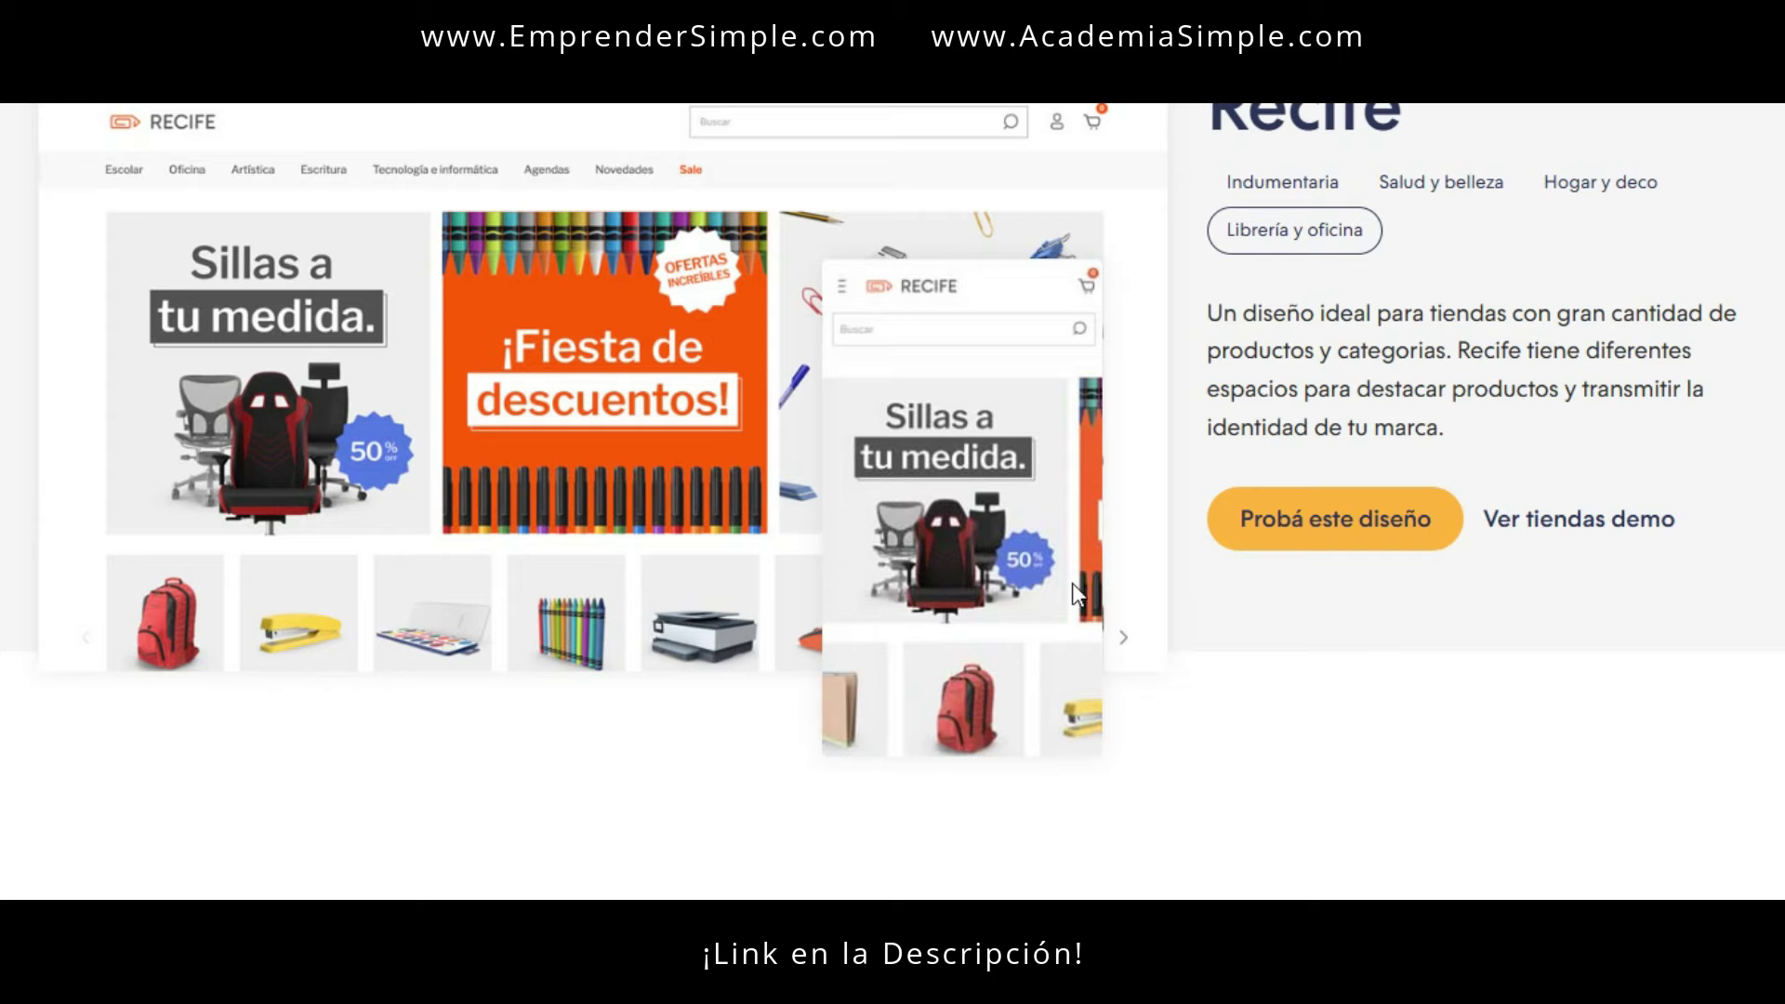
scroll(1073, 583, "up", 3)
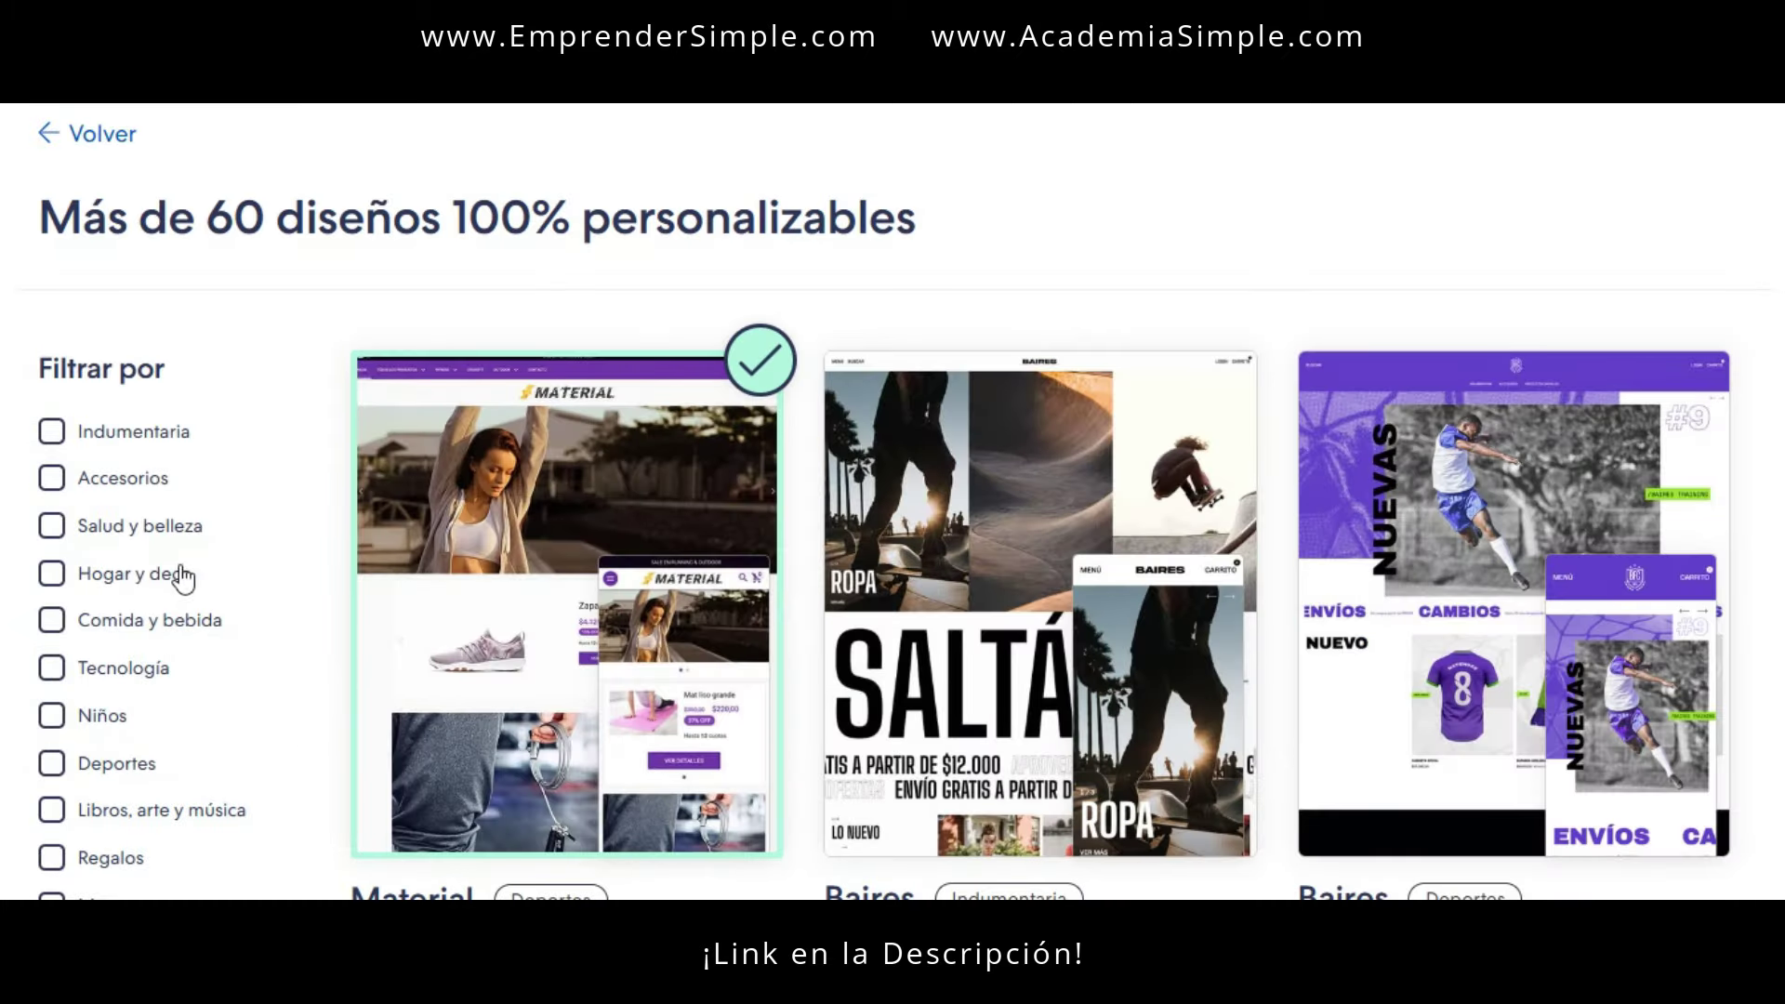
- Filter the design gallery by Indumentaria, look through the matching templates, and clear the filter
left_click(48, 434)
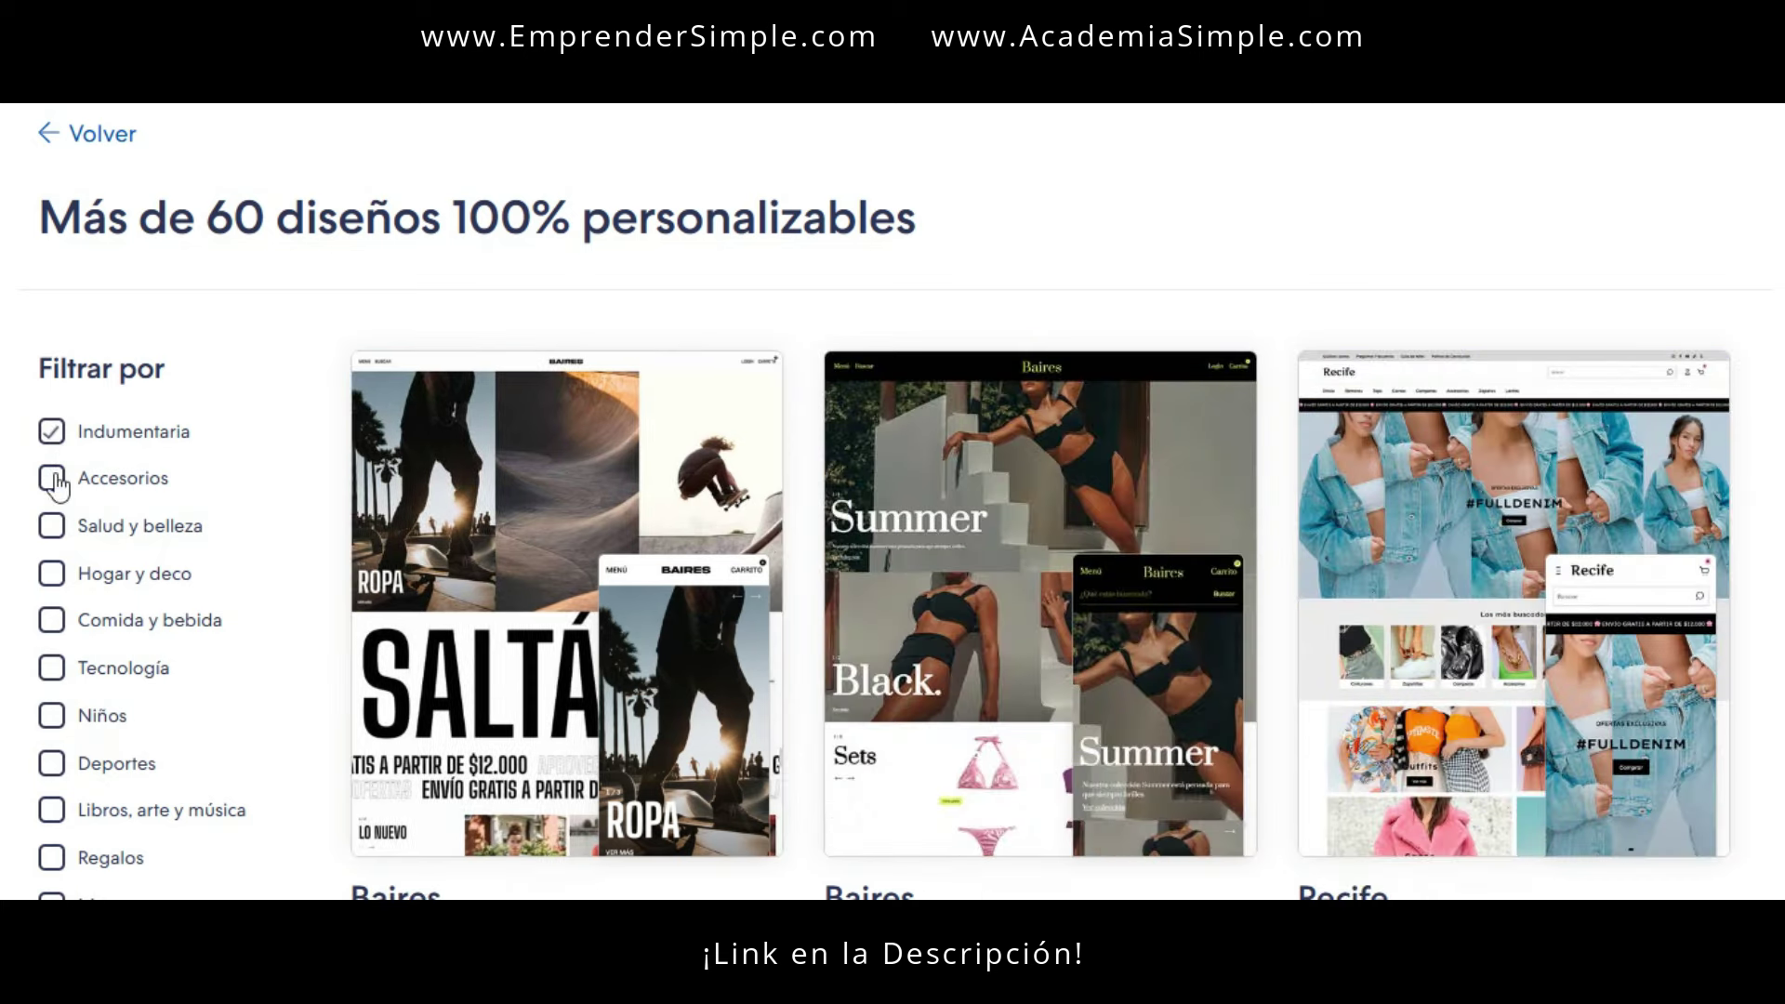
left_click(52, 434)
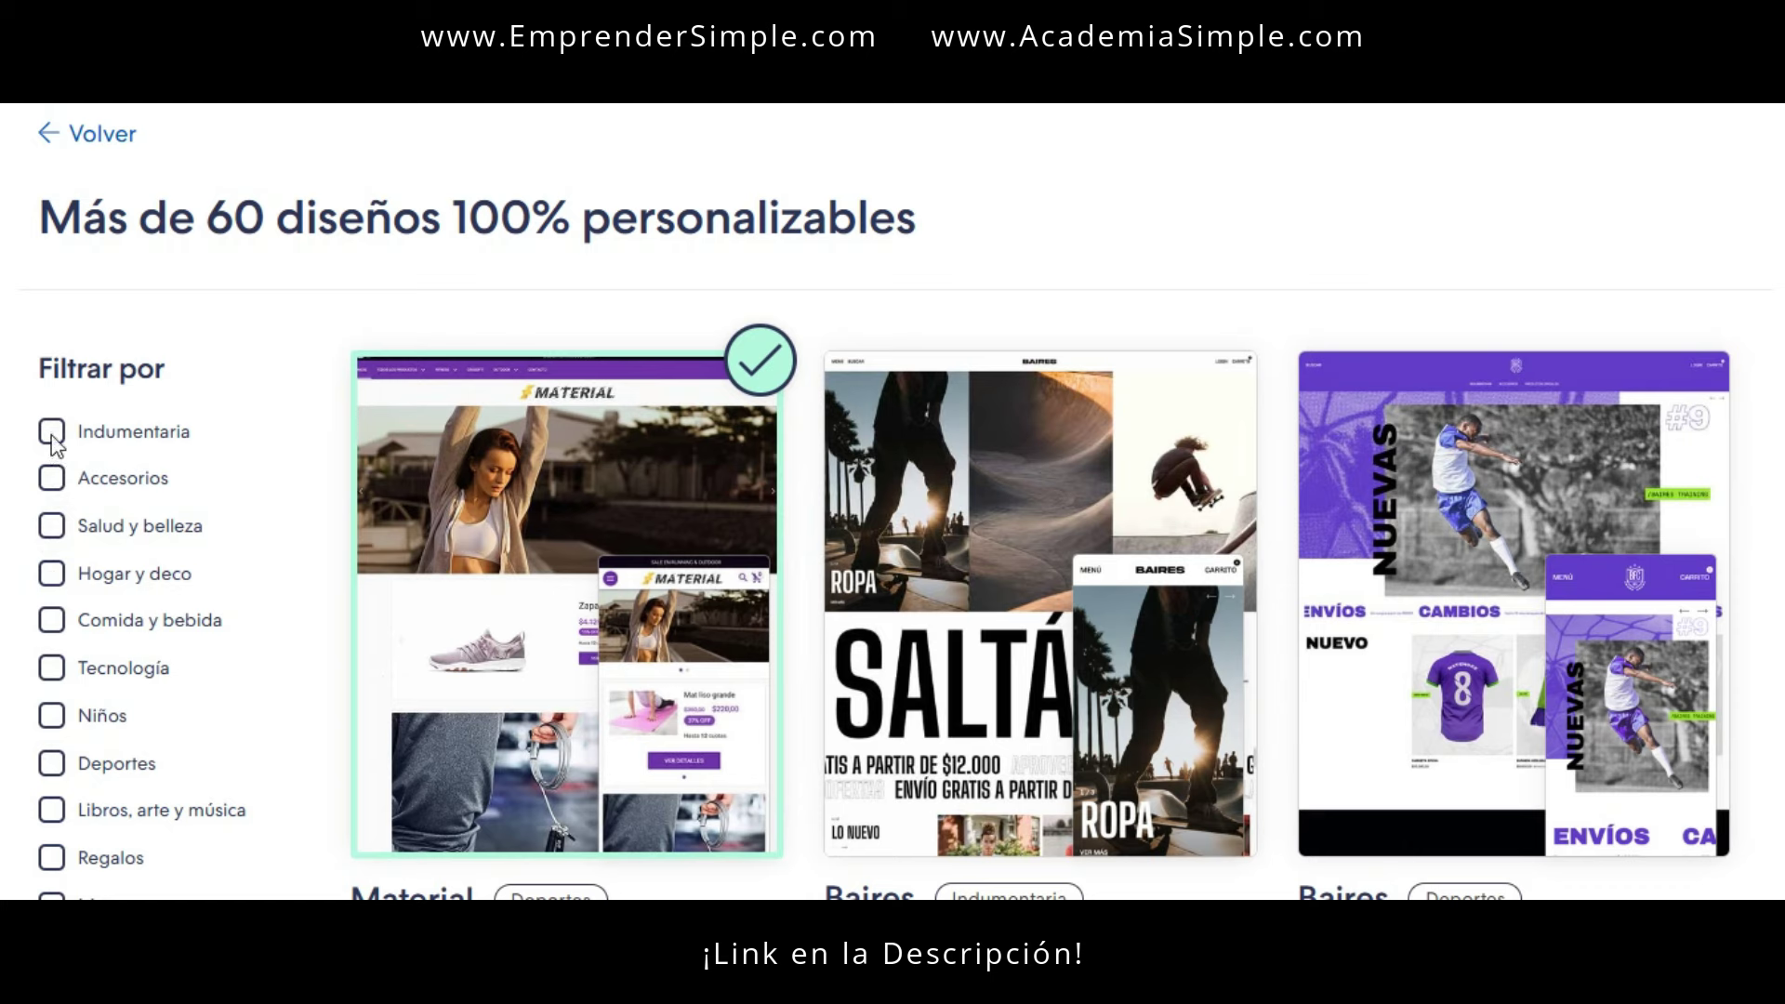
left_click(52, 435)
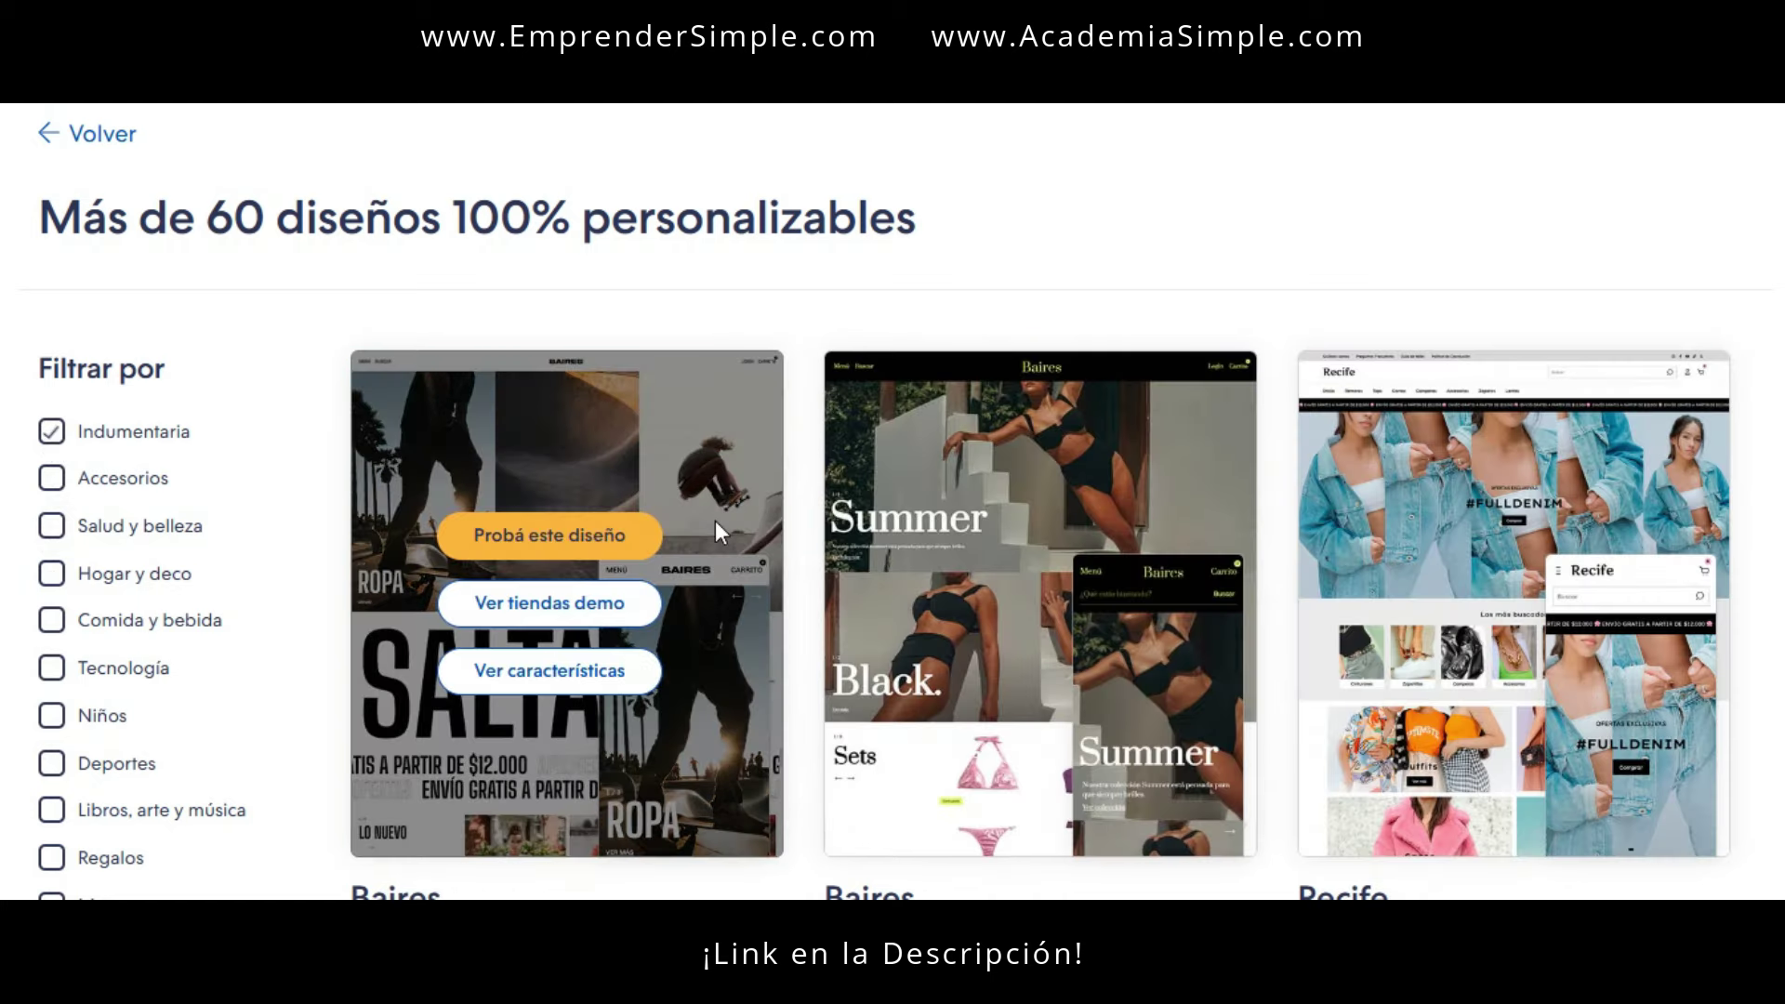
mouse_move(505, 631)
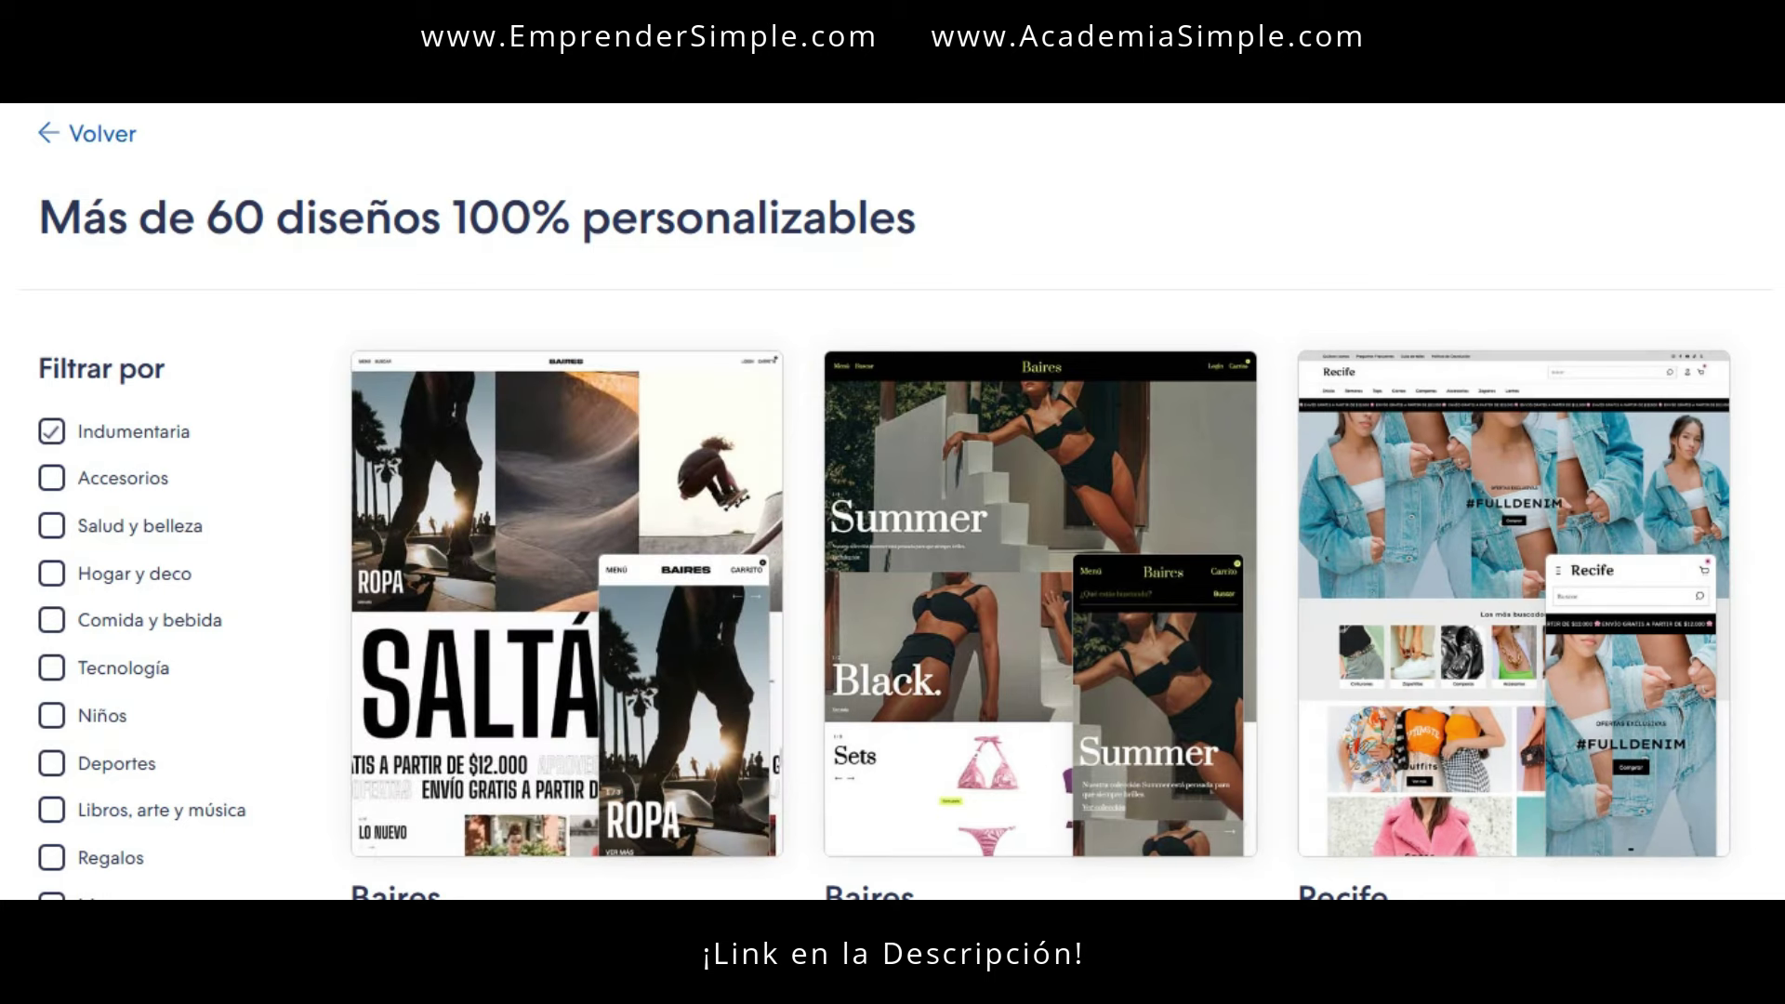
scroll(1040, 503, "down", 10)
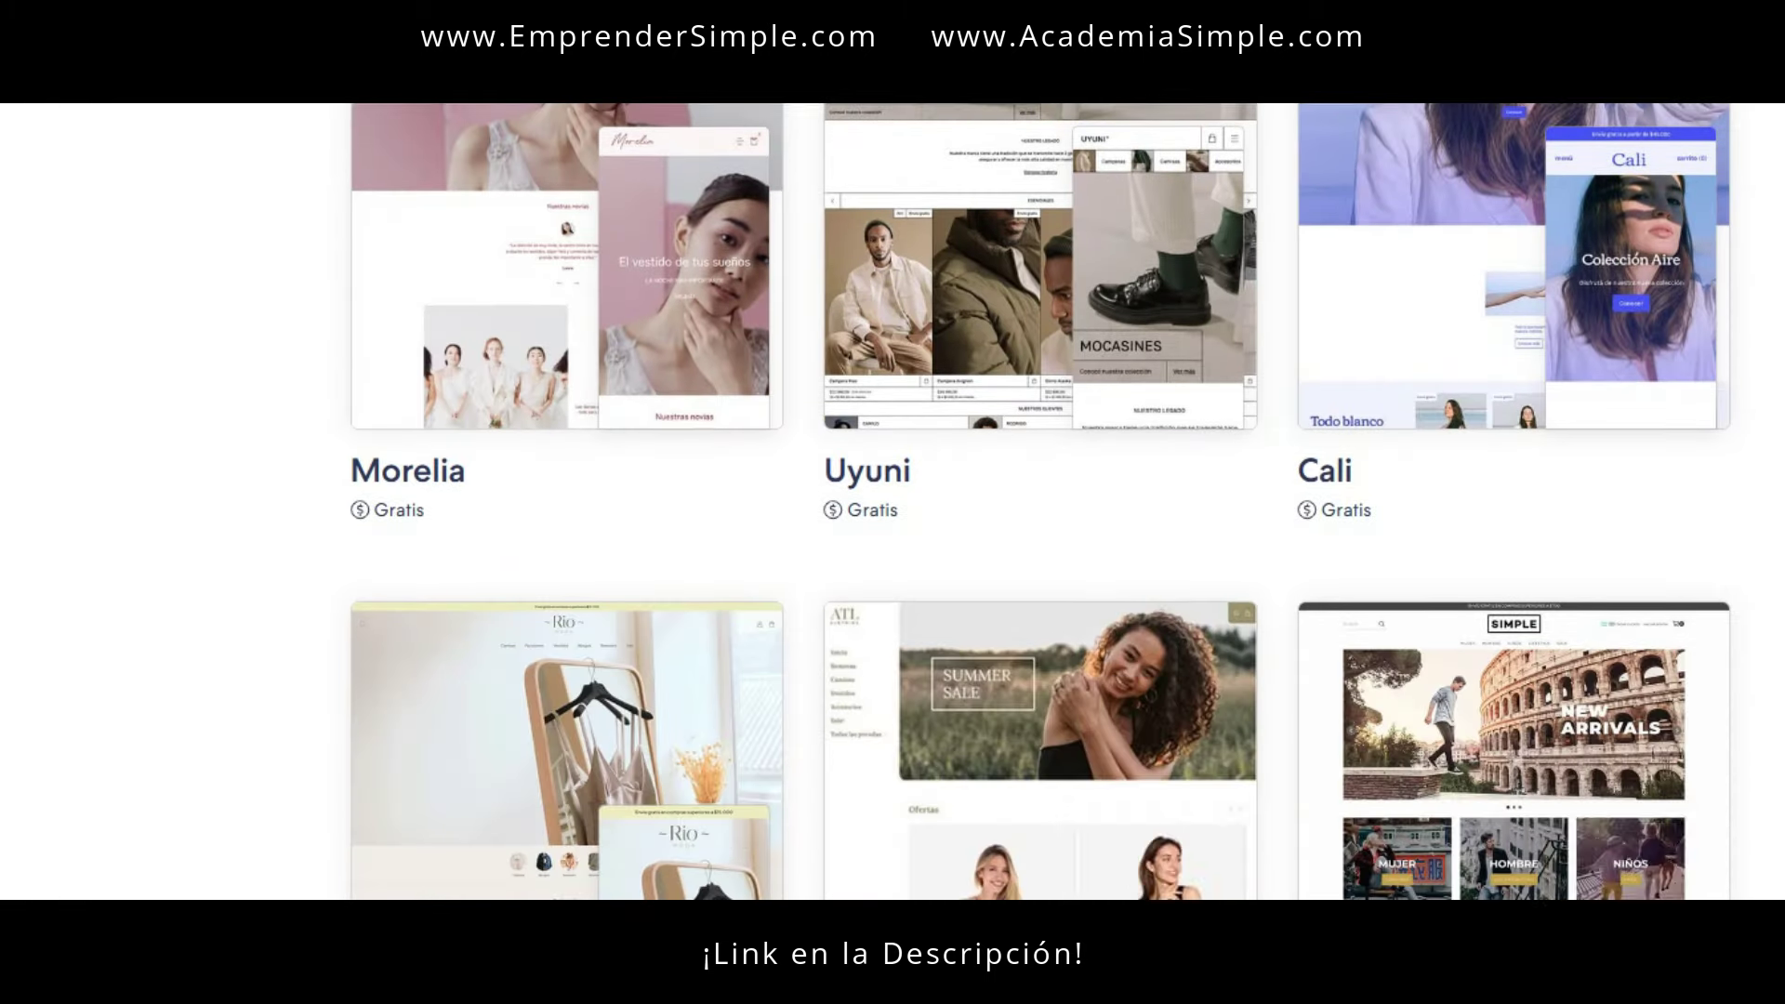
scroll(1040, 502, "down", 5)
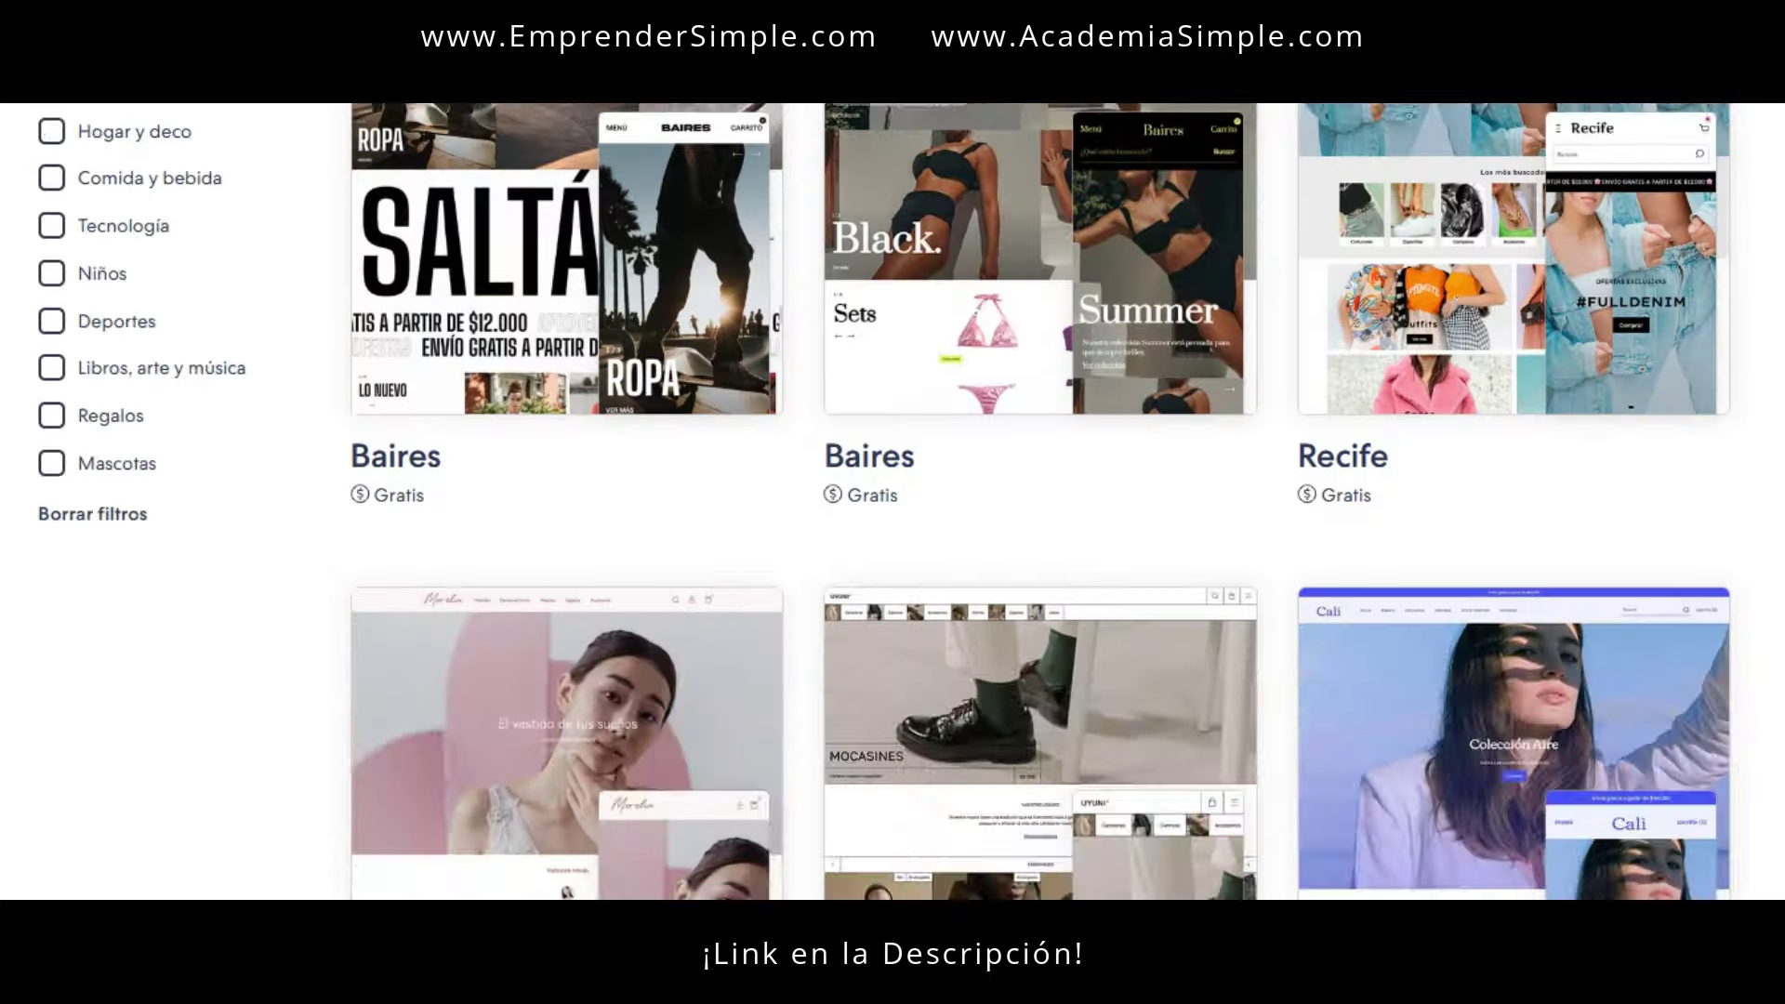
scroll(567, 371, "up", 3)
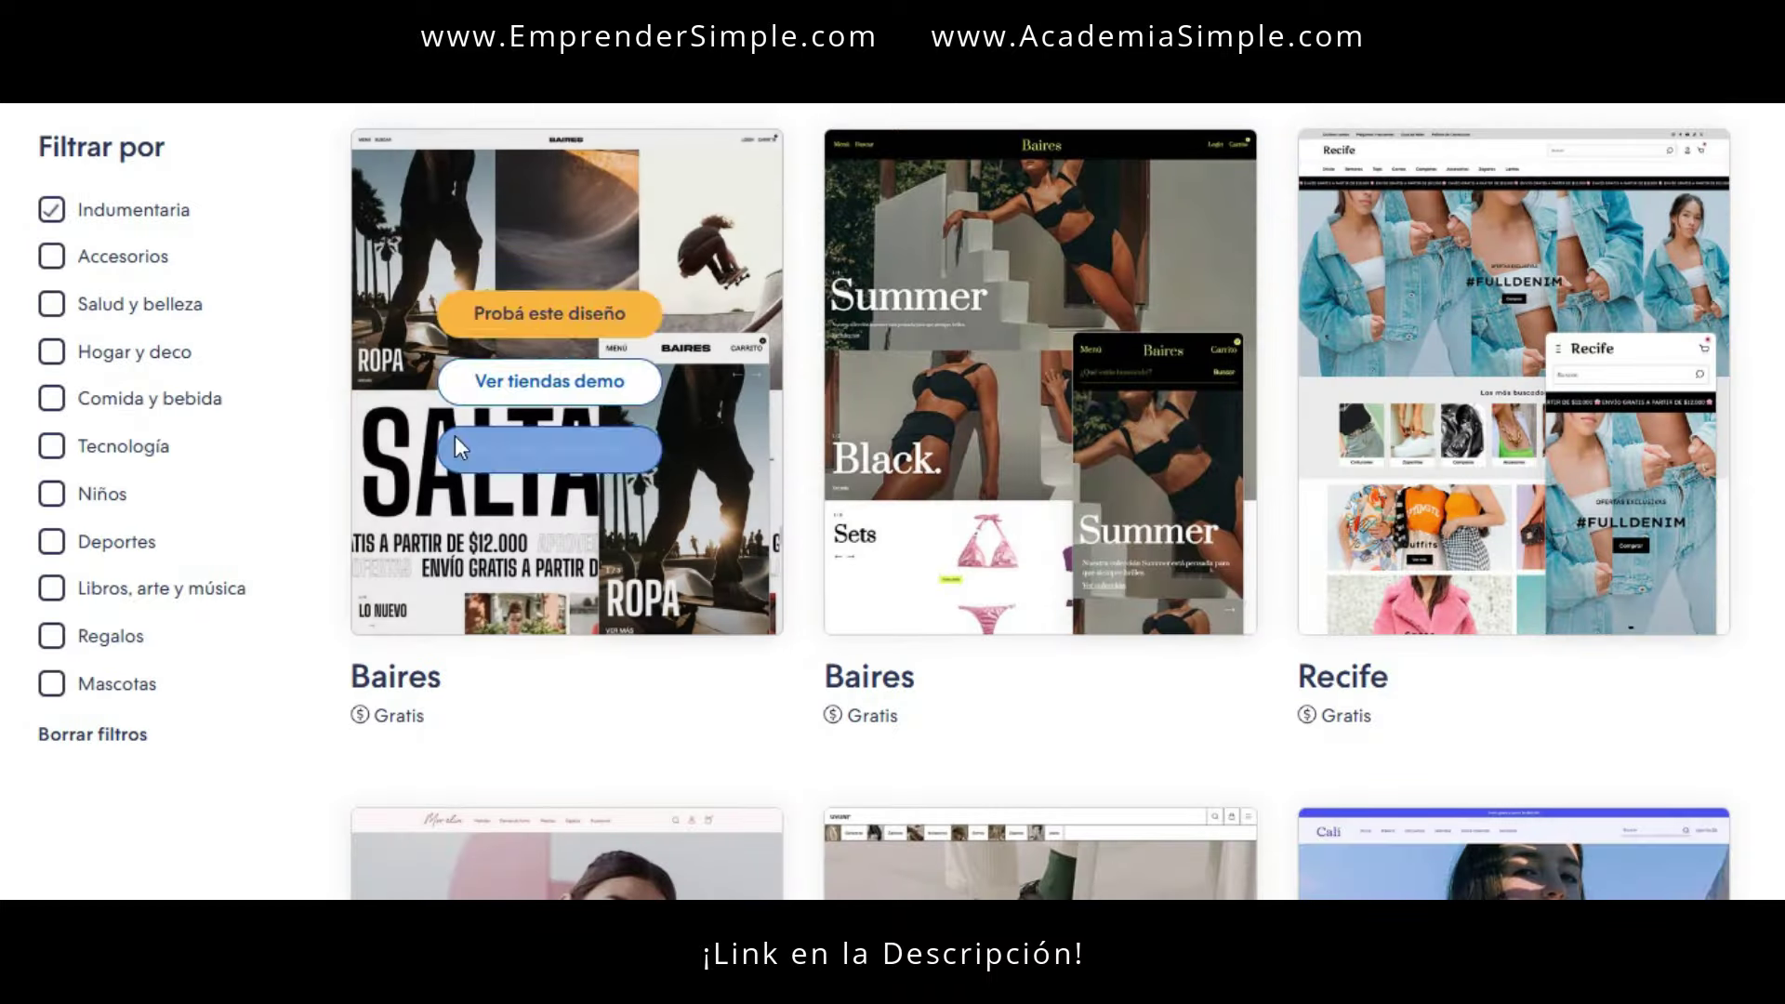
left_click(51, 212)
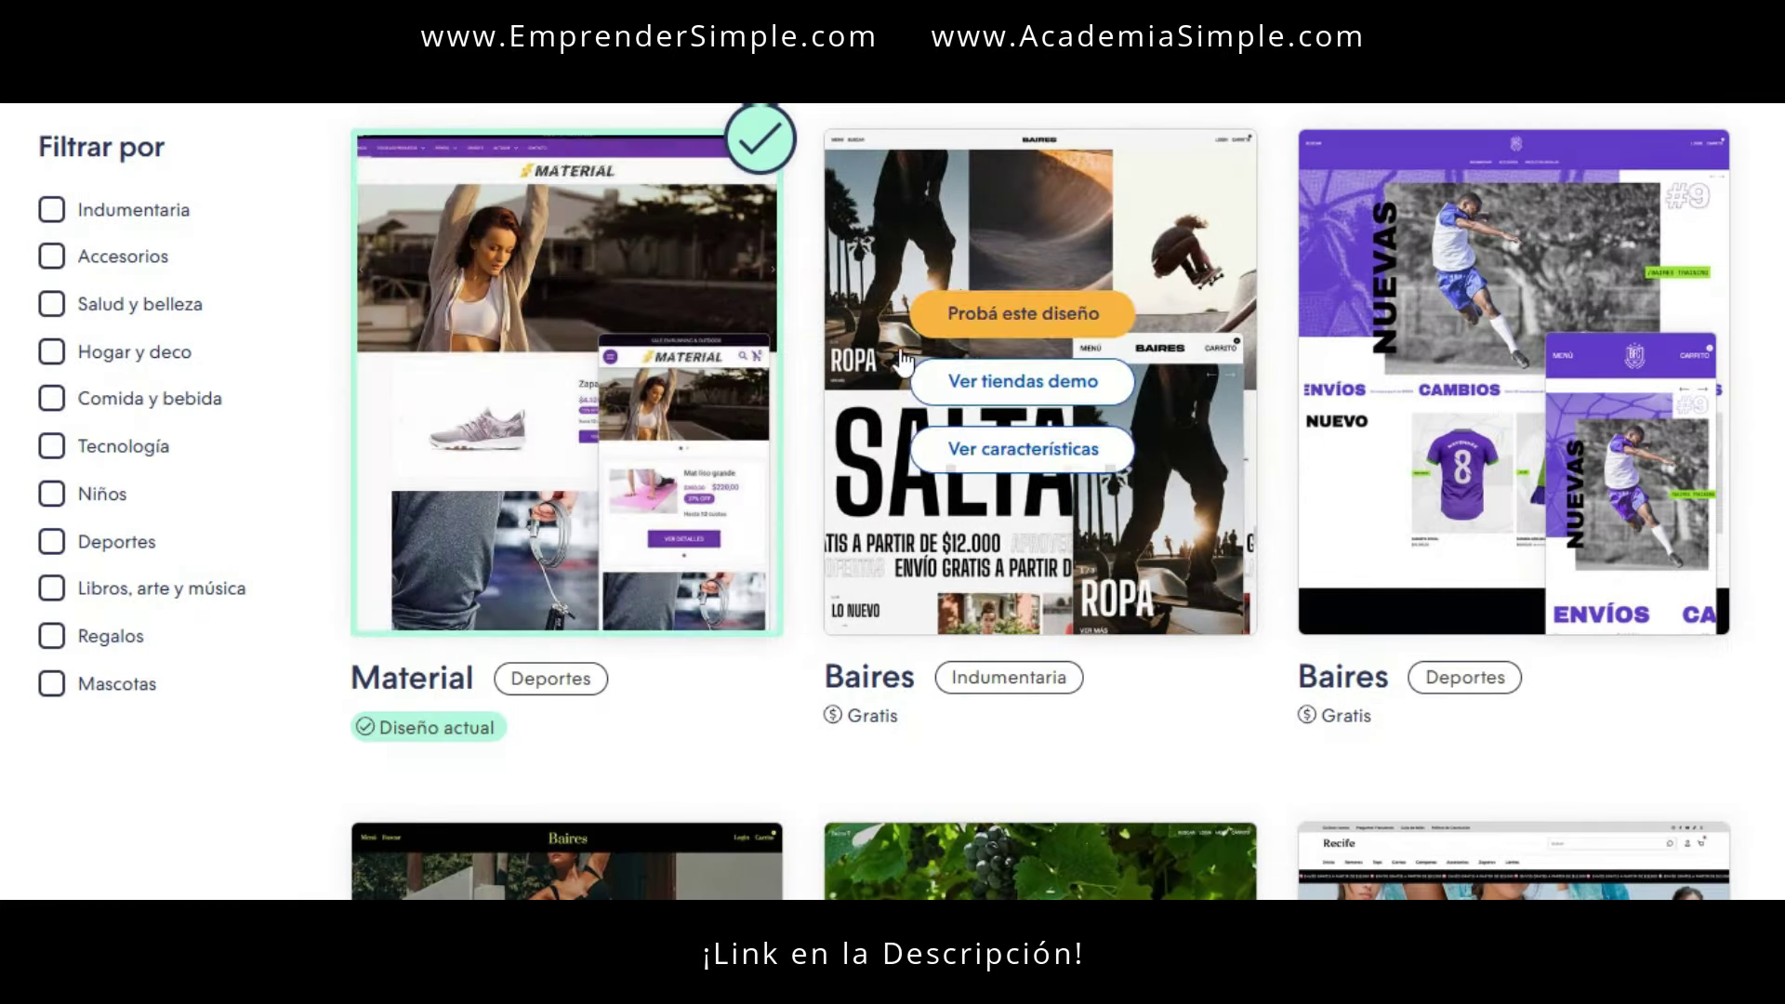
- View the demo store of the Baires design for Indumentaria and close the preview
mouse_move(1152, 511)
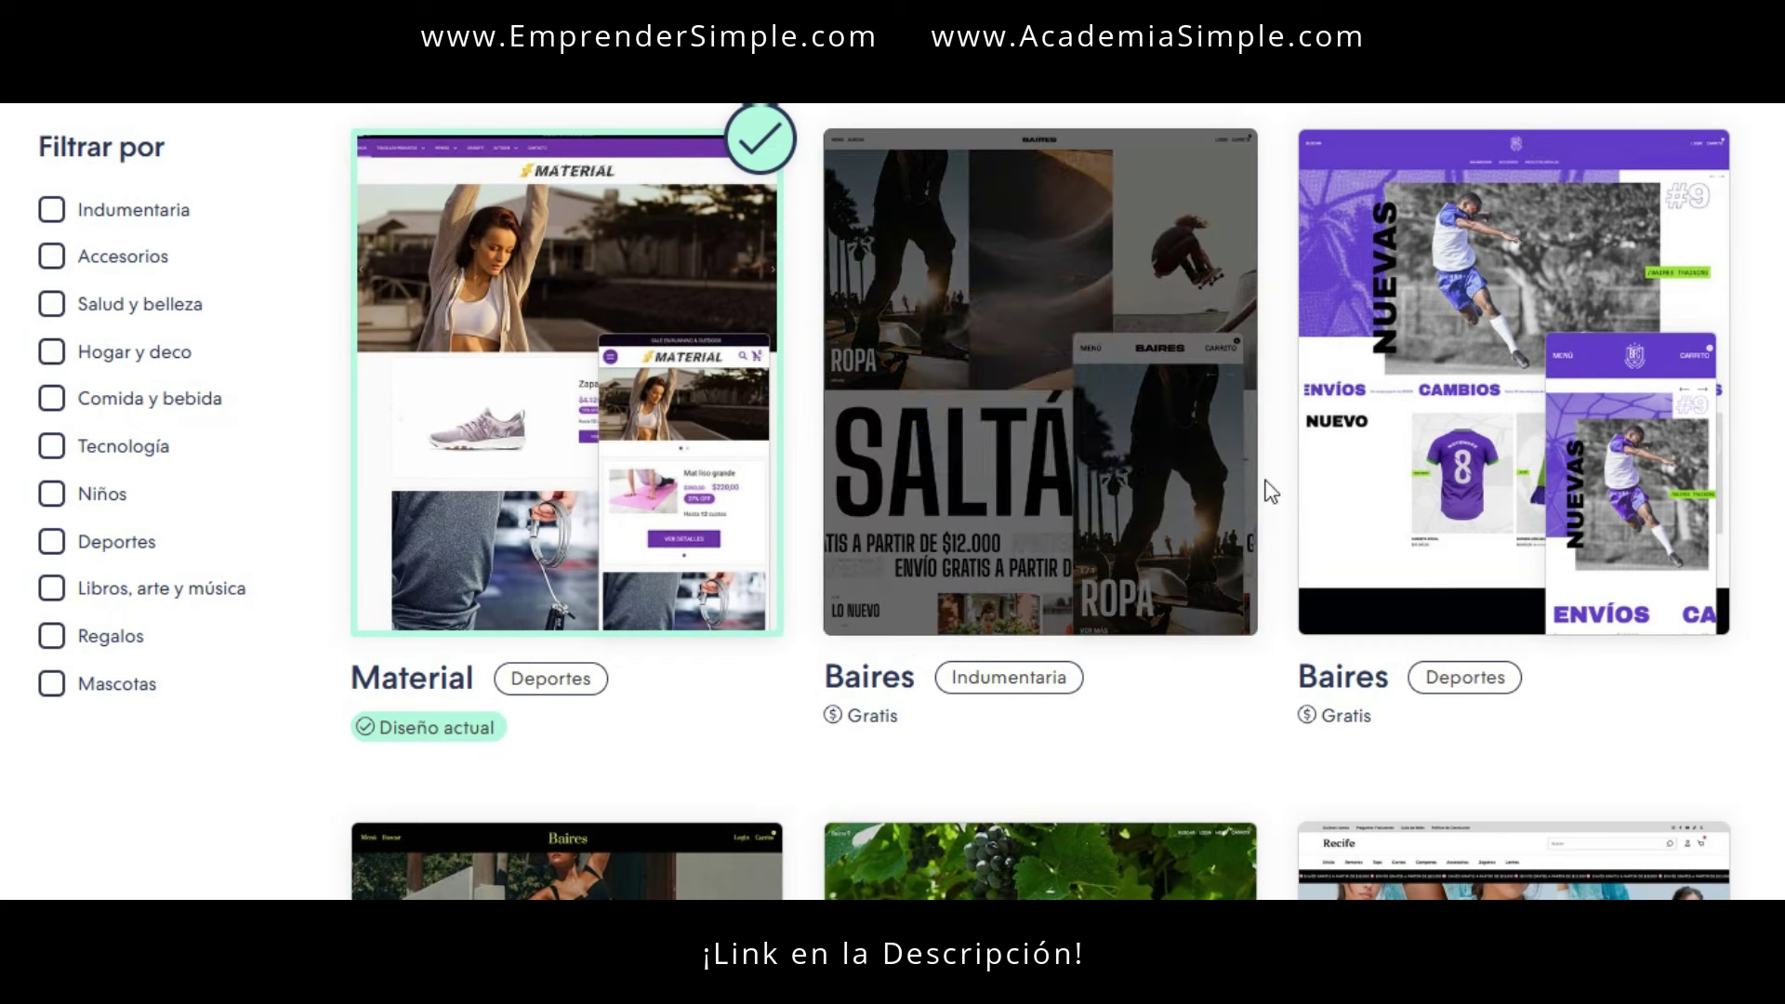
left_click(1011, 406)
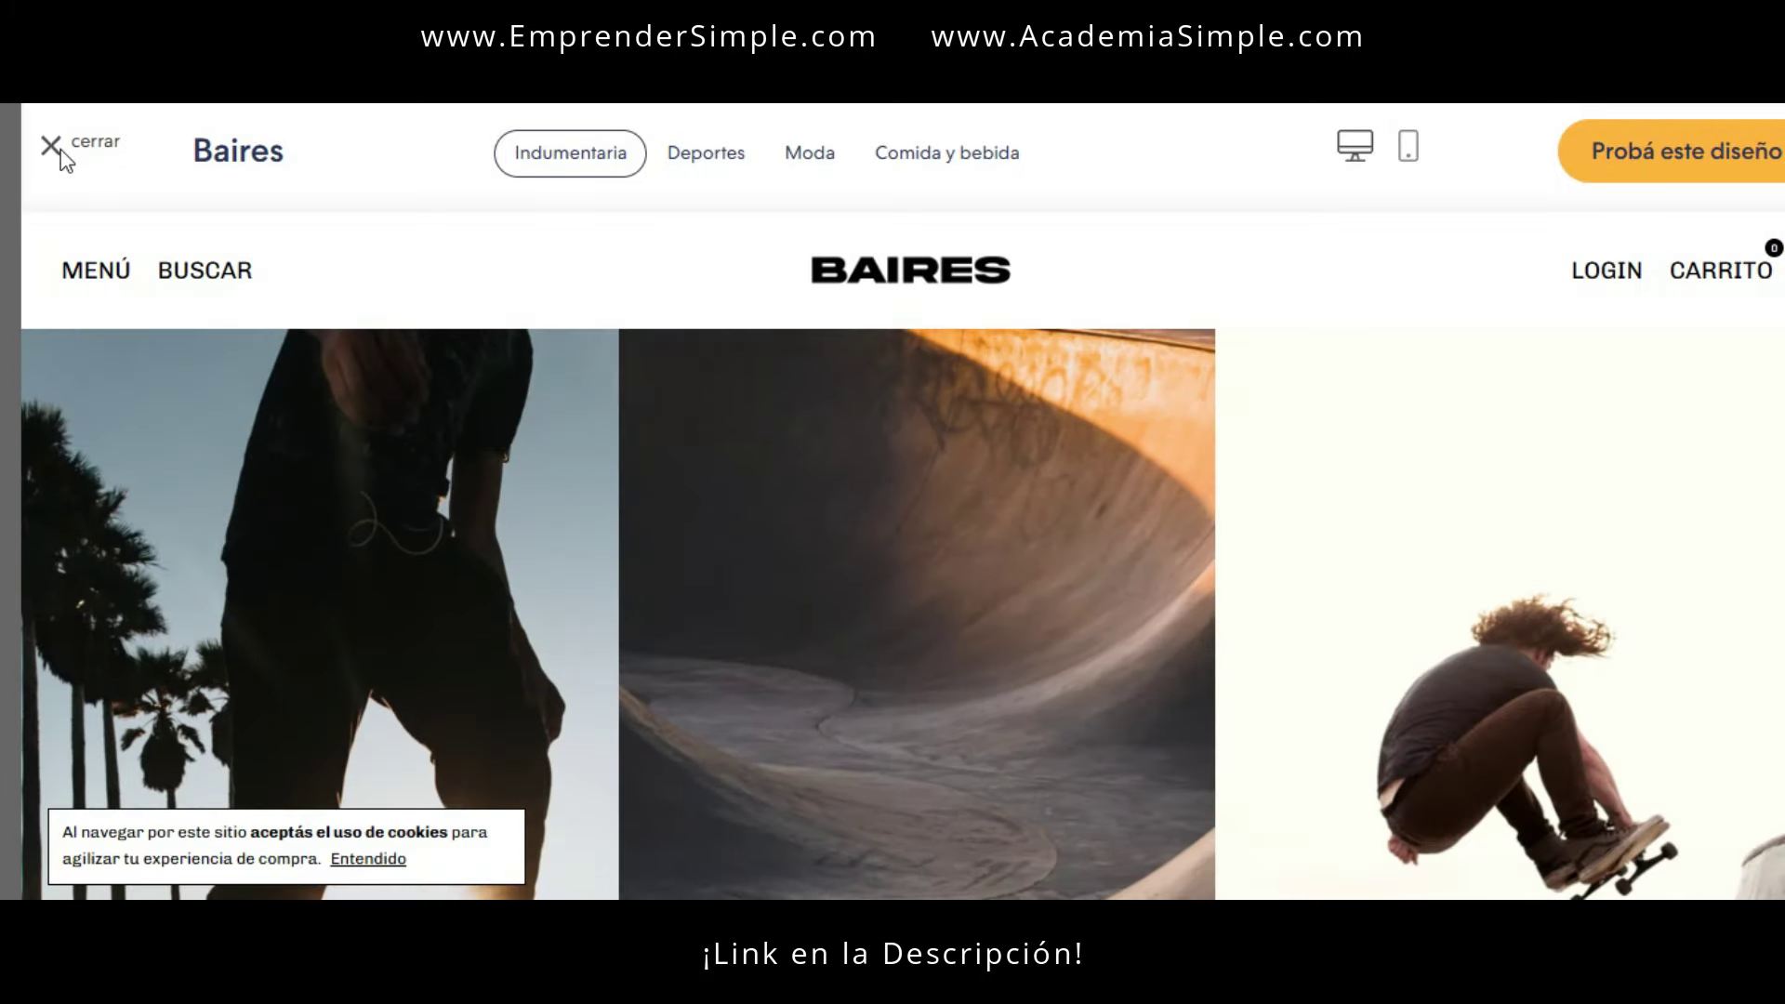
left_click(54, 148)
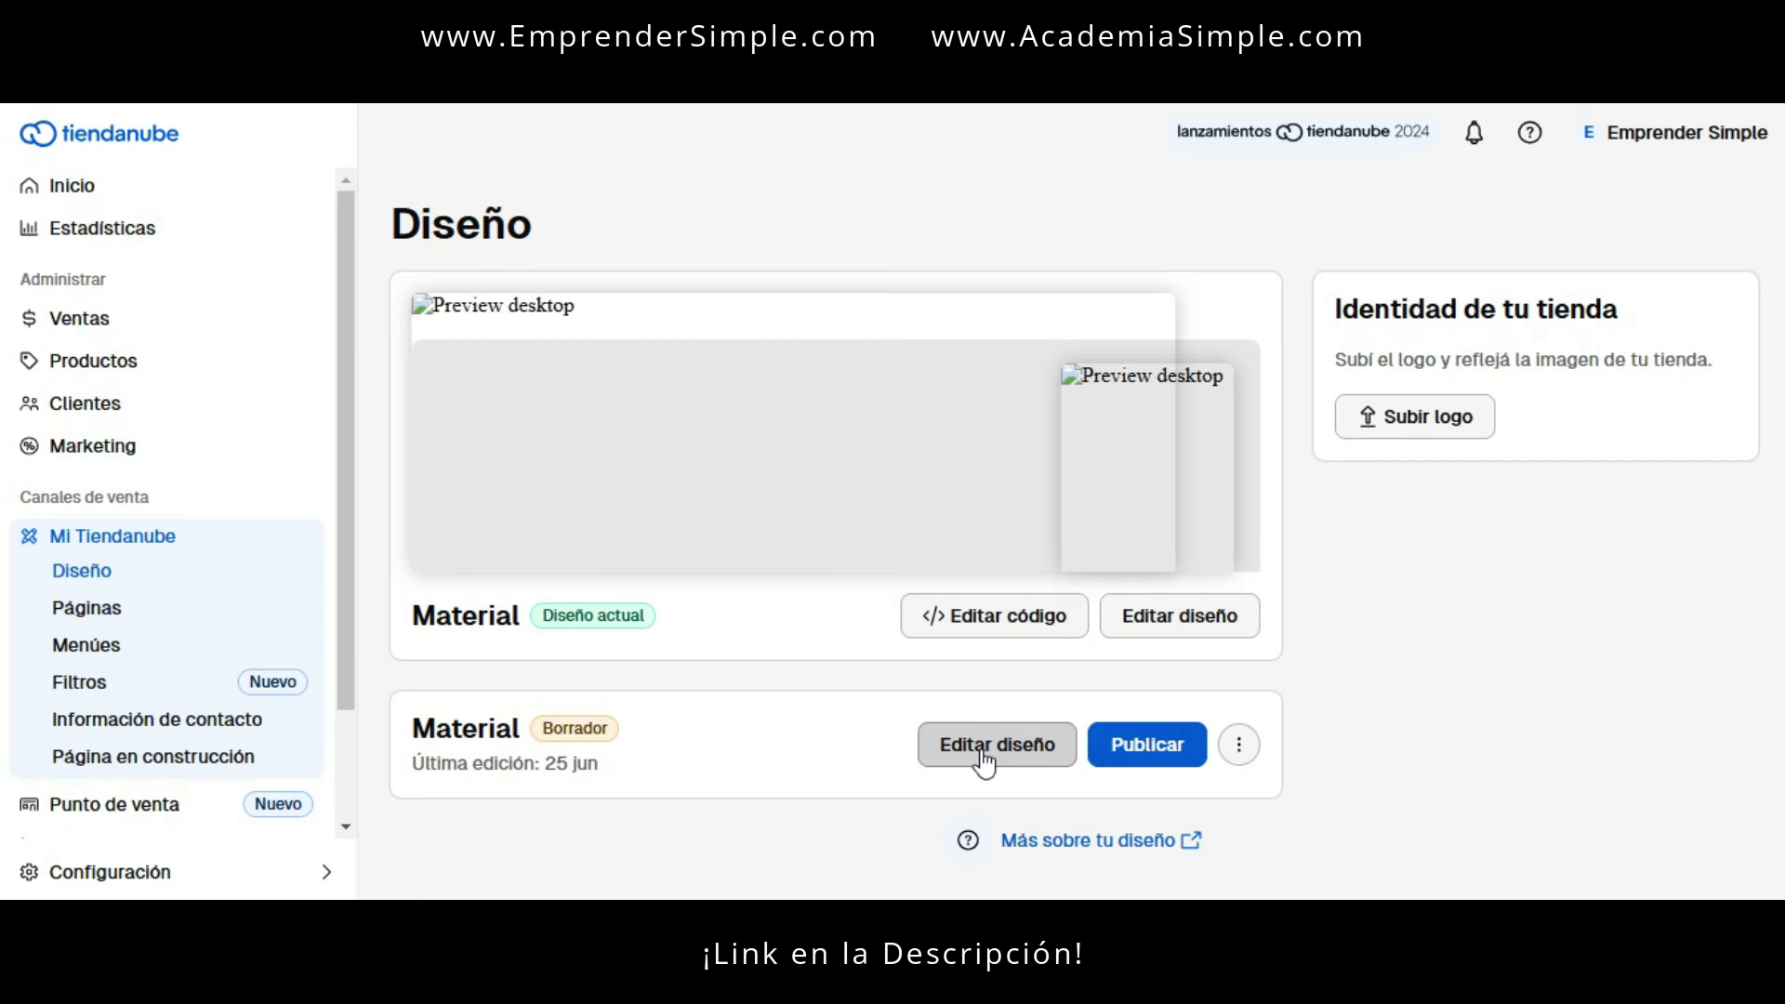
- Open the Material draft (Borrador) in the design editor and look through the store's home page preview
left_click(987, 755)
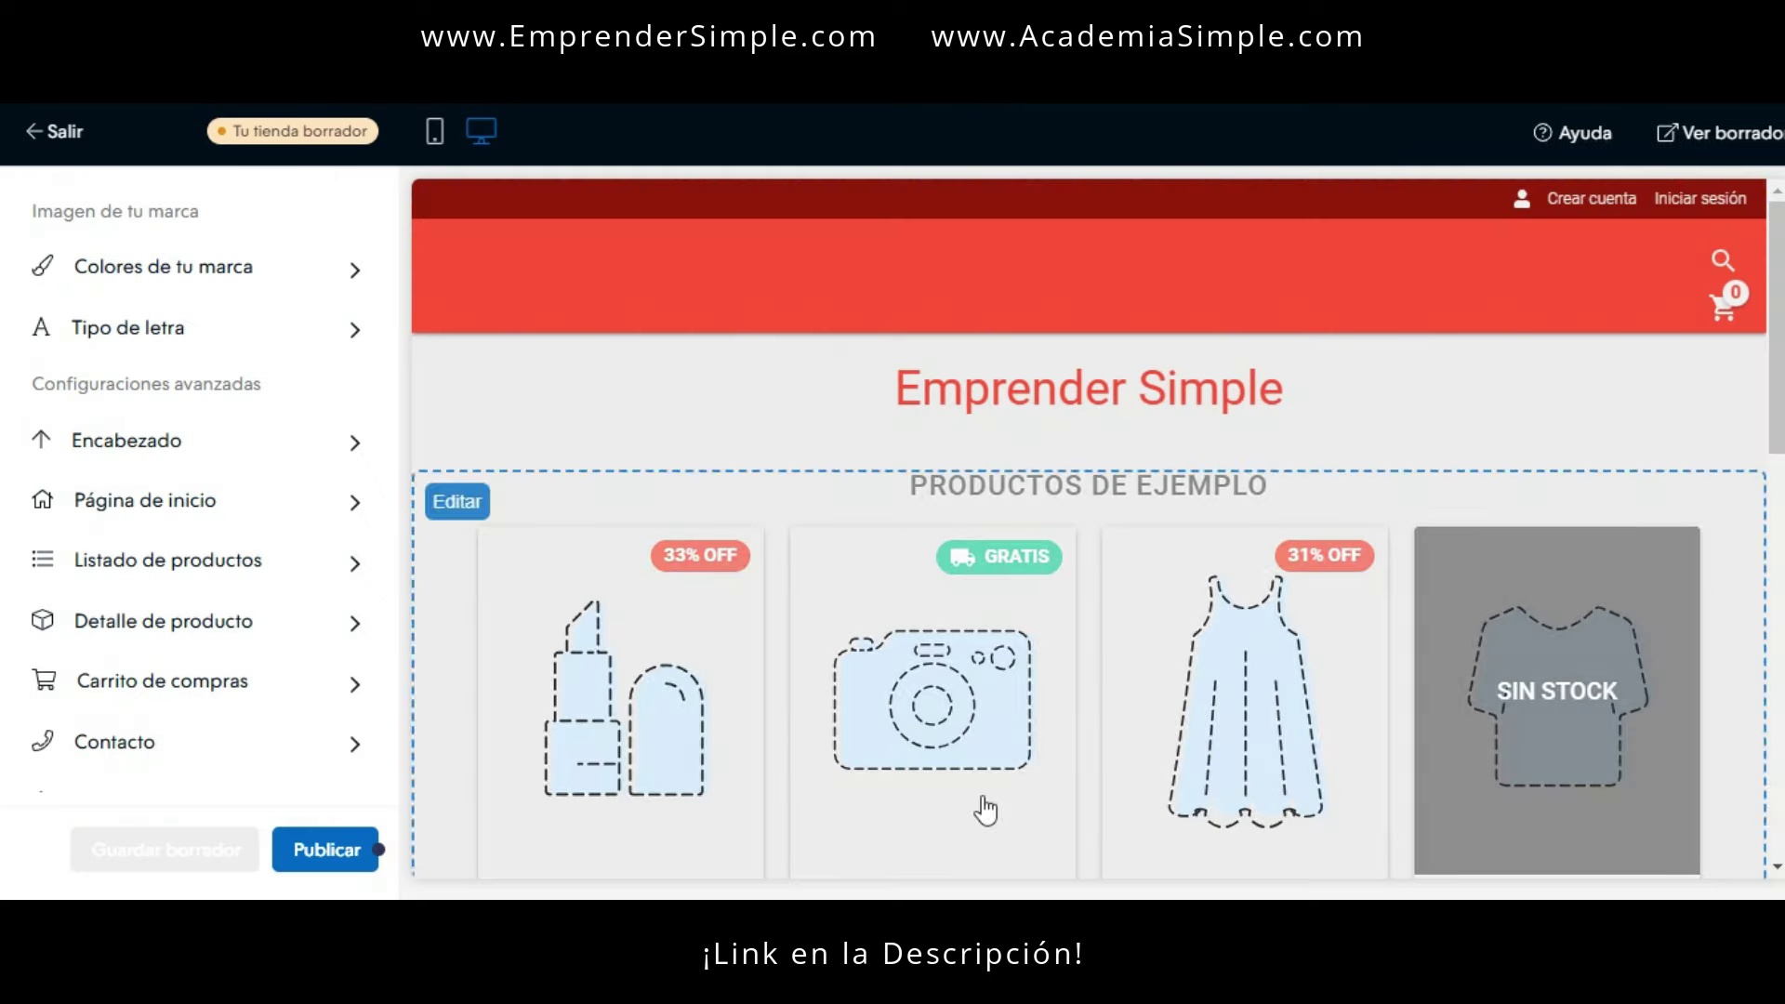
scroll(1232, 582, "down", 5)
scroll(1287, 585, "up", 4)
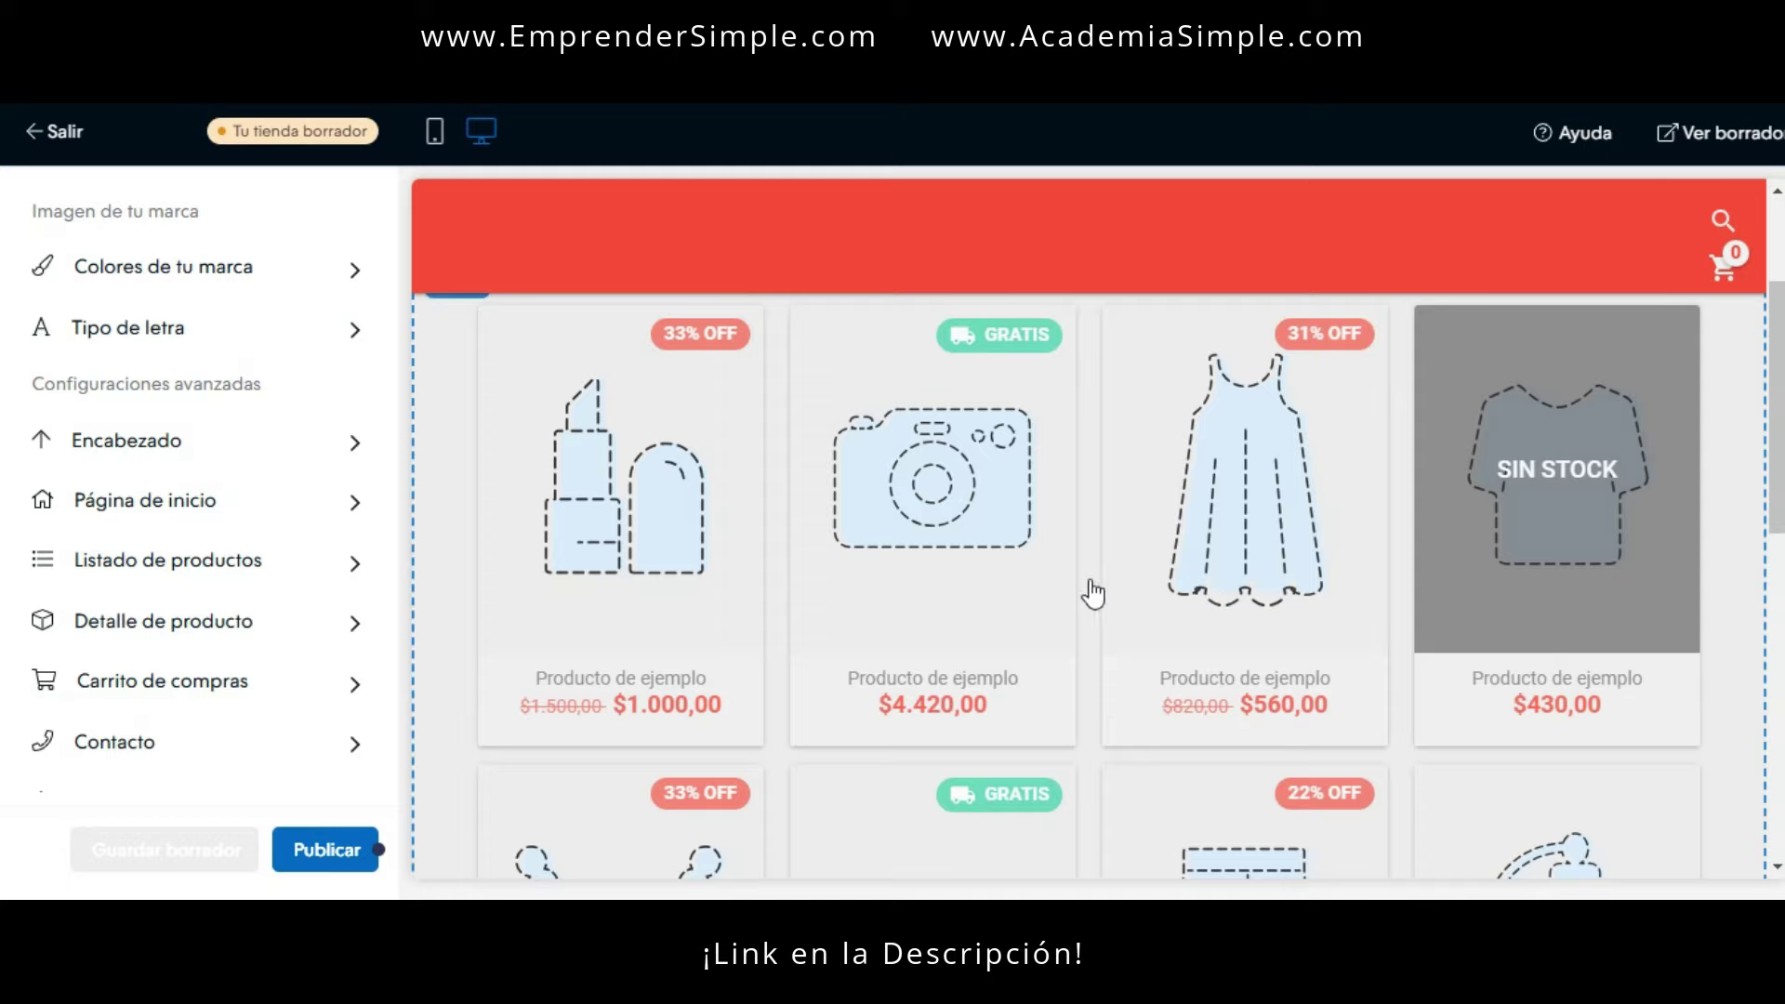
scroll(1088, 590, "down", 10)
scroll(1403, 678, "up", 10)
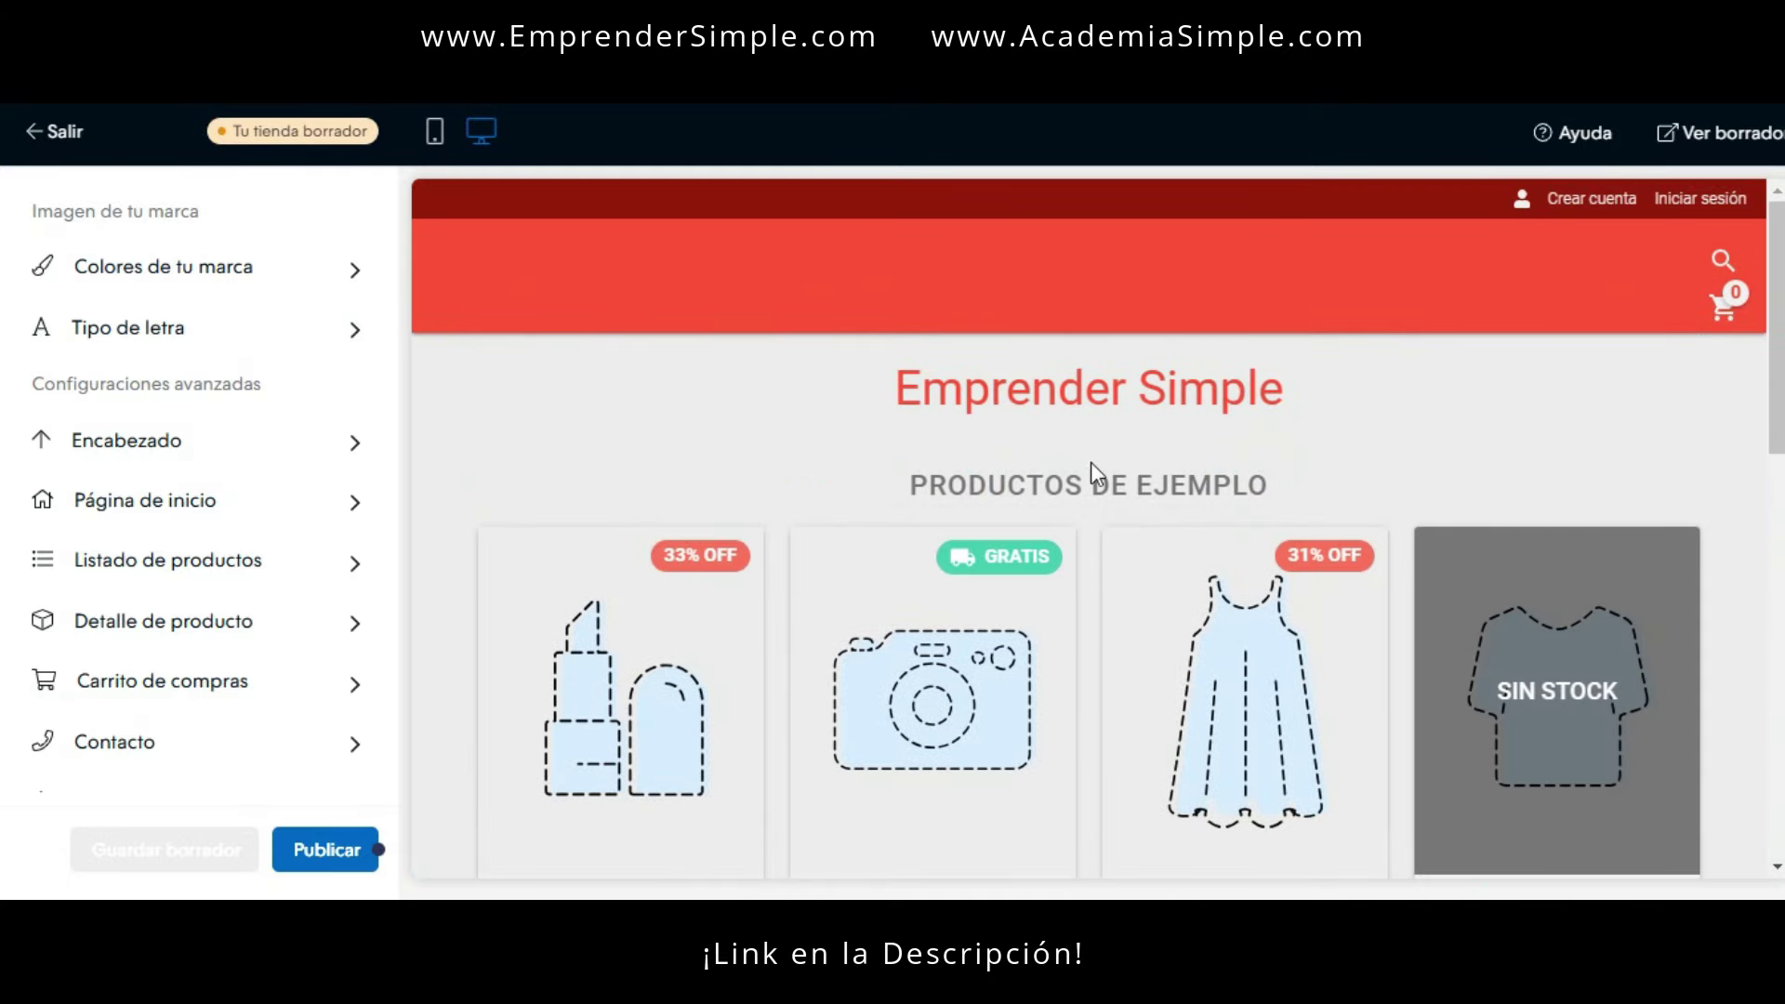
mouse_move(149, 192)
left_mouse_down()
mouse_move(17, 200)
mouse_move(60, 878)
mouse_move(435, 367)
mouse_move(138, 195)
left_mouse_up()
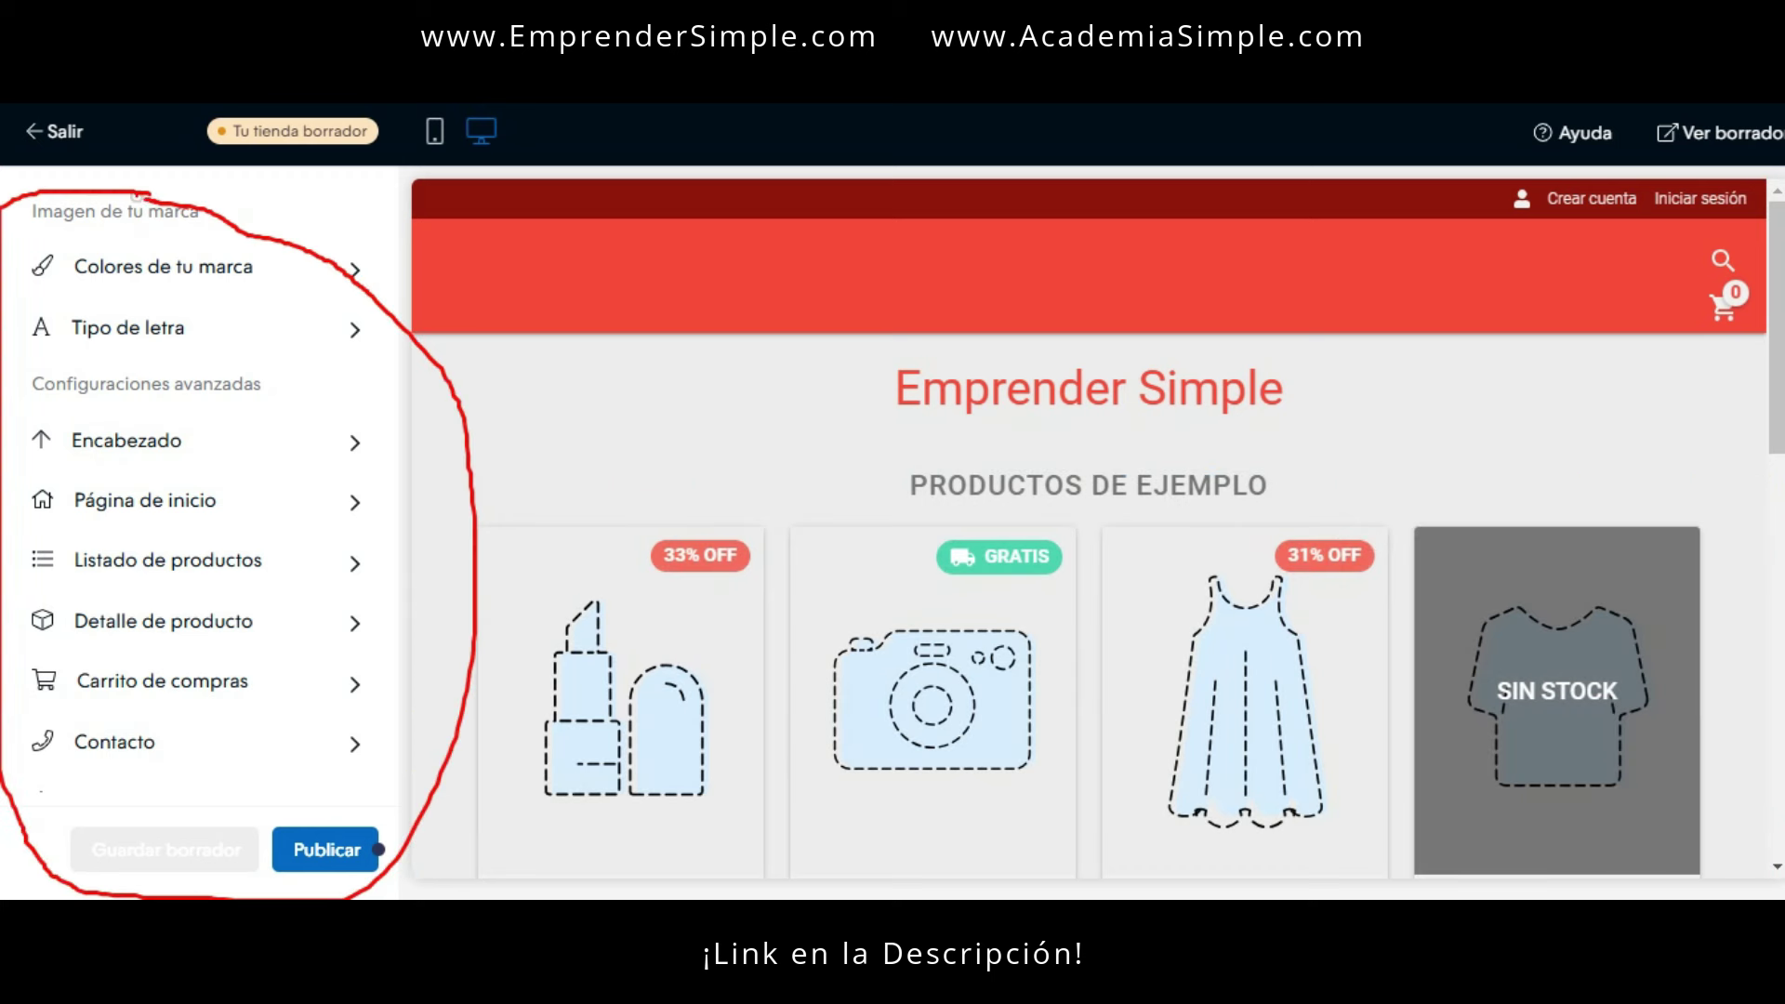
mouse_move(528, 147)
left_mouse_down()
mouse_move(340, 355)
mouse_move(737, 860)
mouse_move(1776, 470)
mouse_move(1019, 157)
left_mouse_up()
left_click_drag(895, 141, 497, 133)
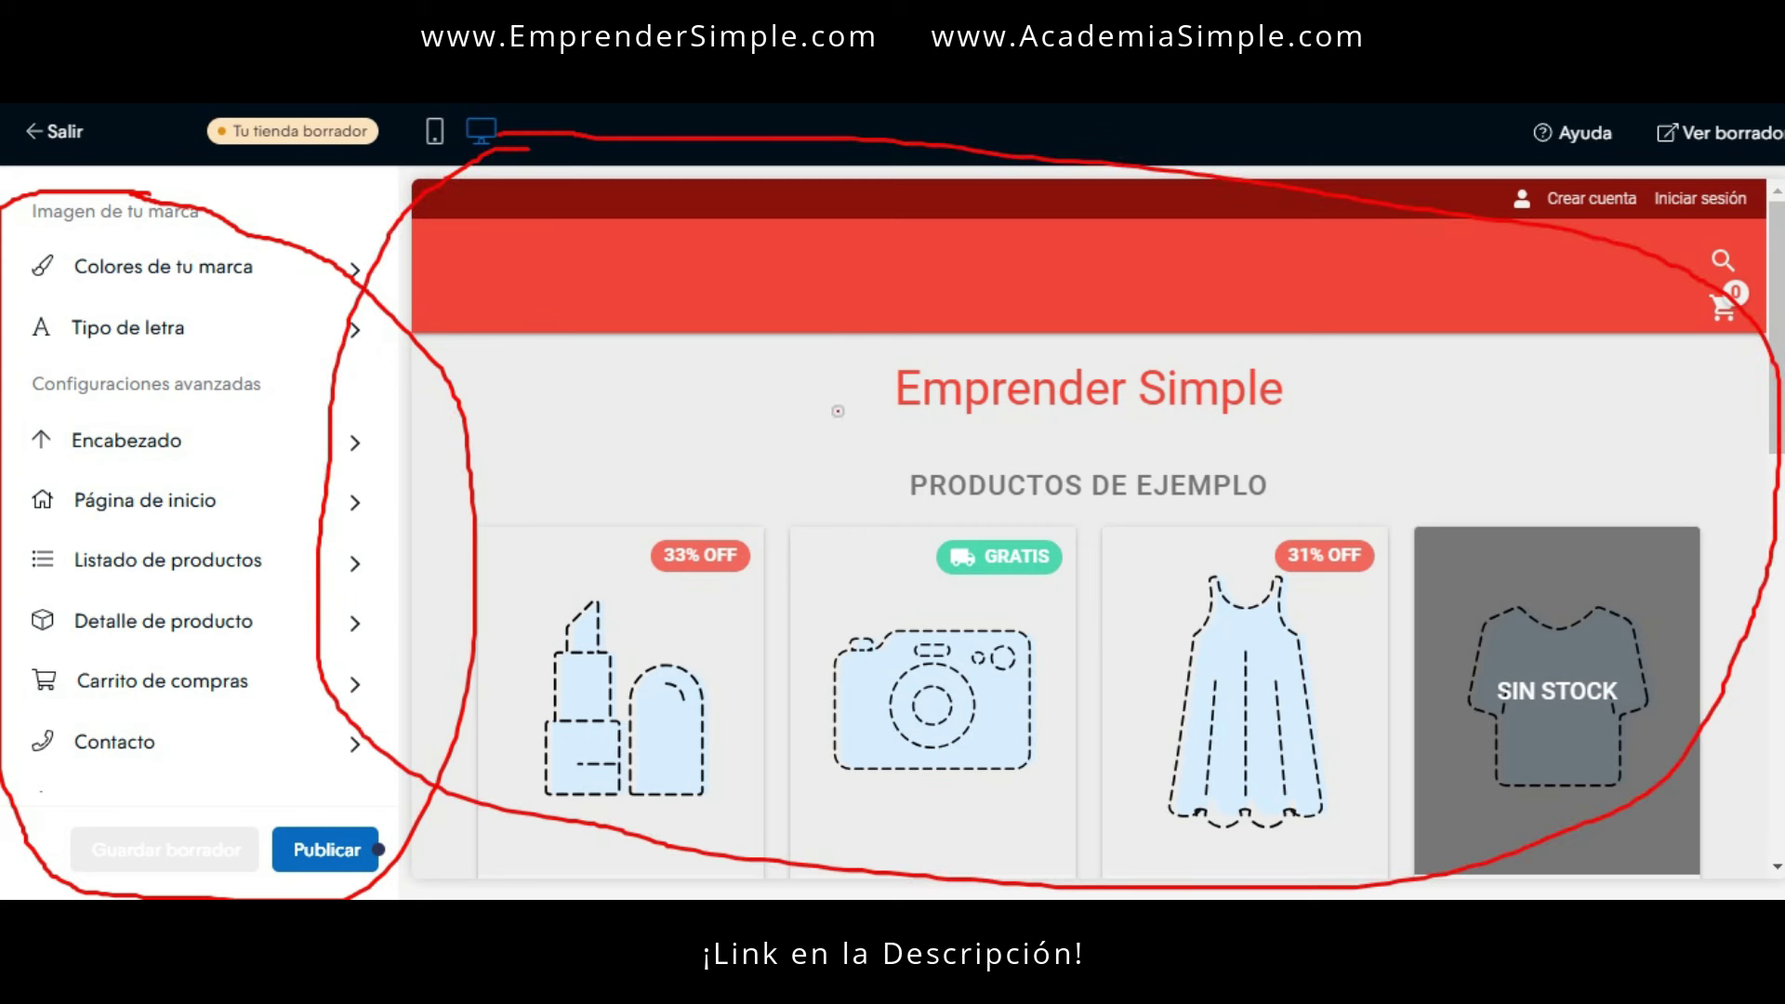
key("Escape")
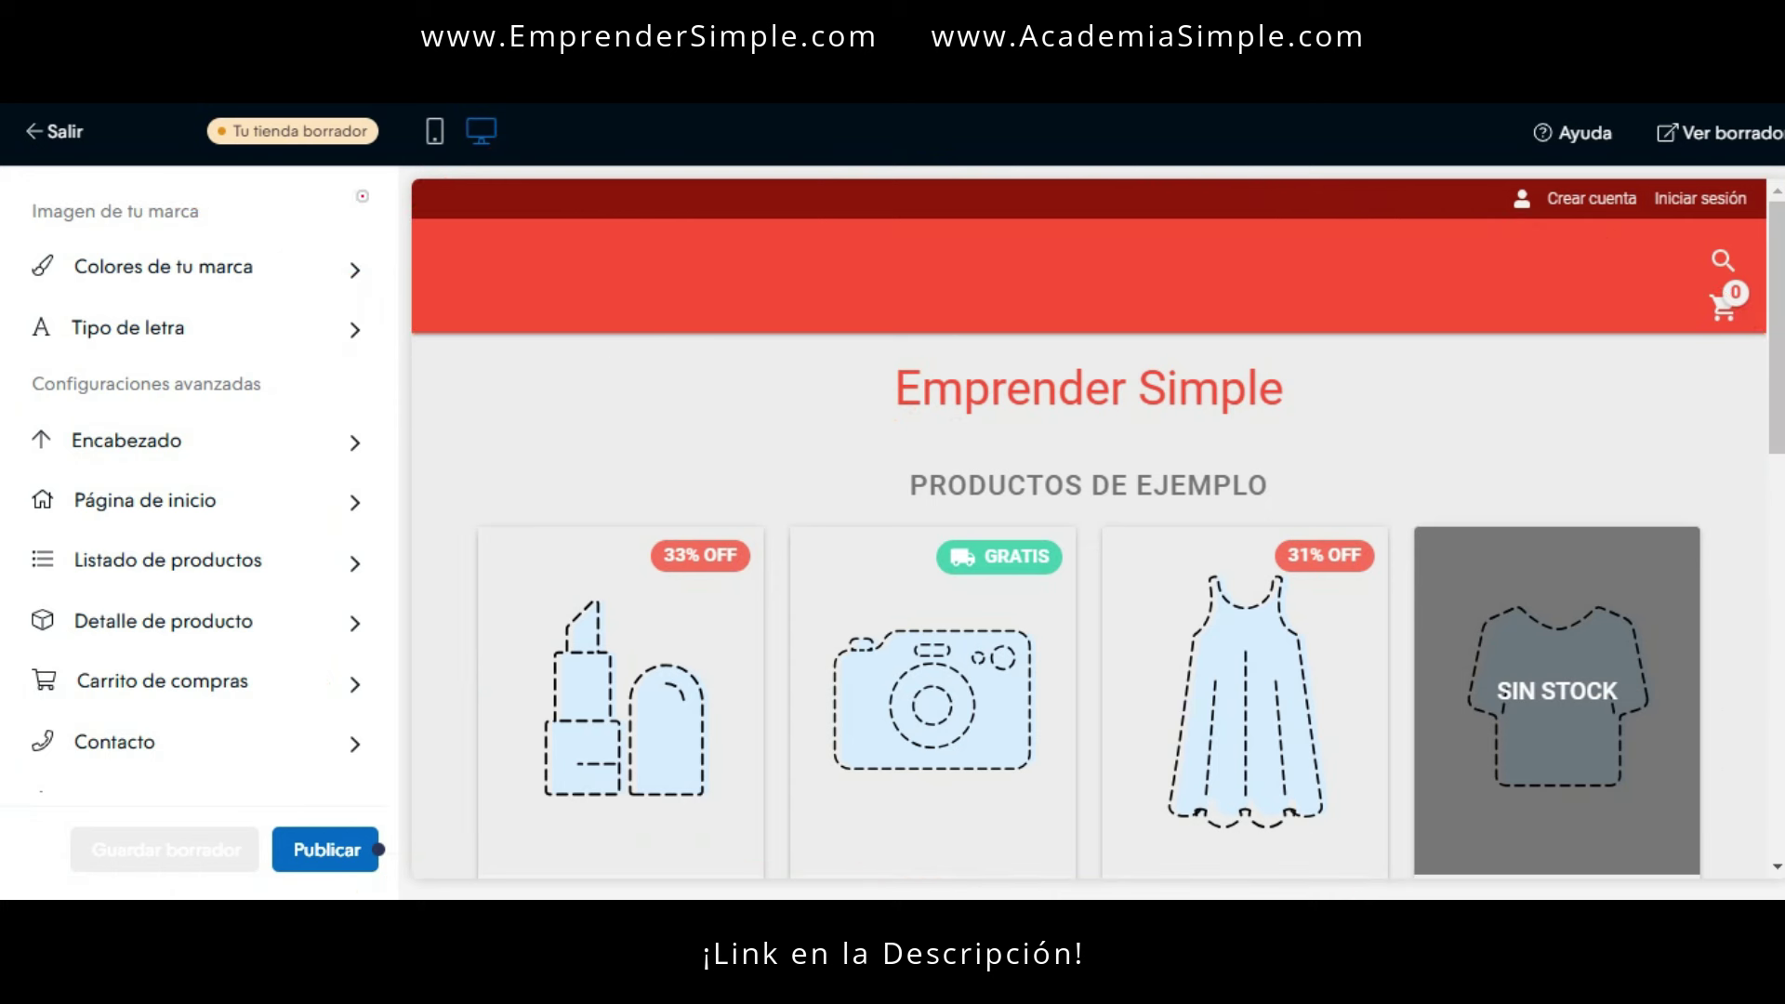
mouse_move(228, 173)
left_mouse_down()
mouse_move(103, 169)
mouse_move(2, 651)
mouse_move(492, 507)
mouse_move(233, 197)
left_mouse_up()
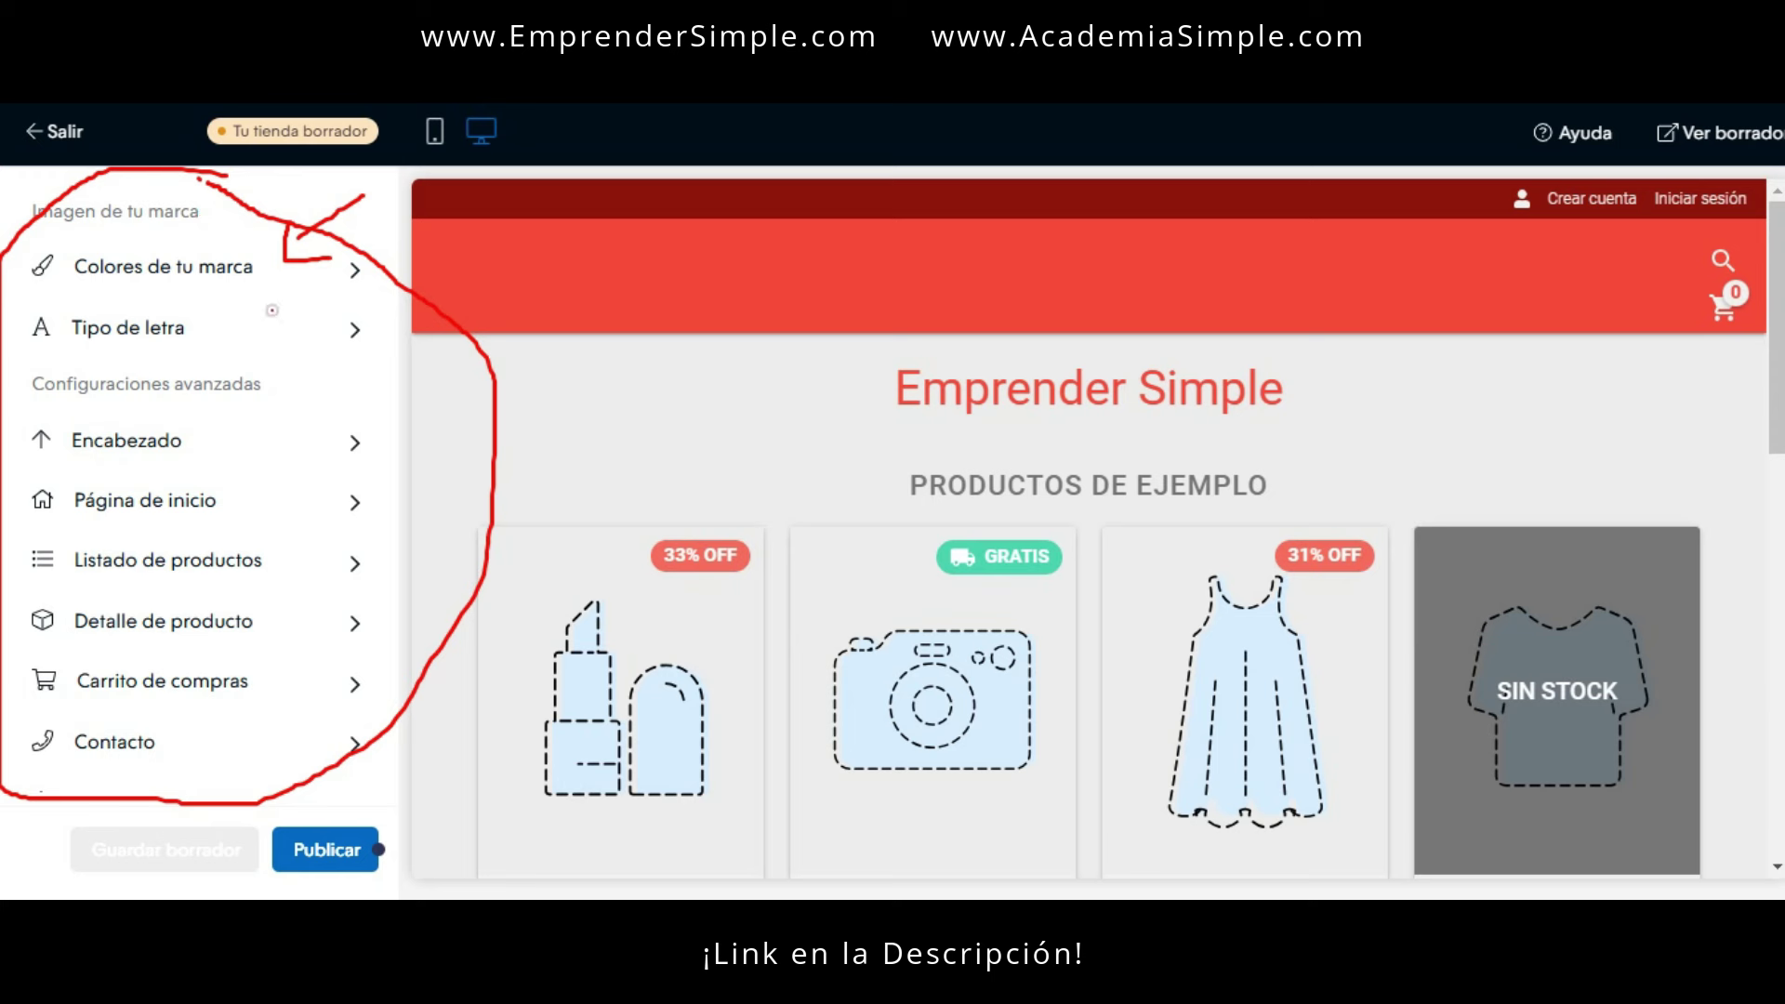
left_click_drag(66, 297, 268, 293)
left_click_drag(66, 351, 191, 353)
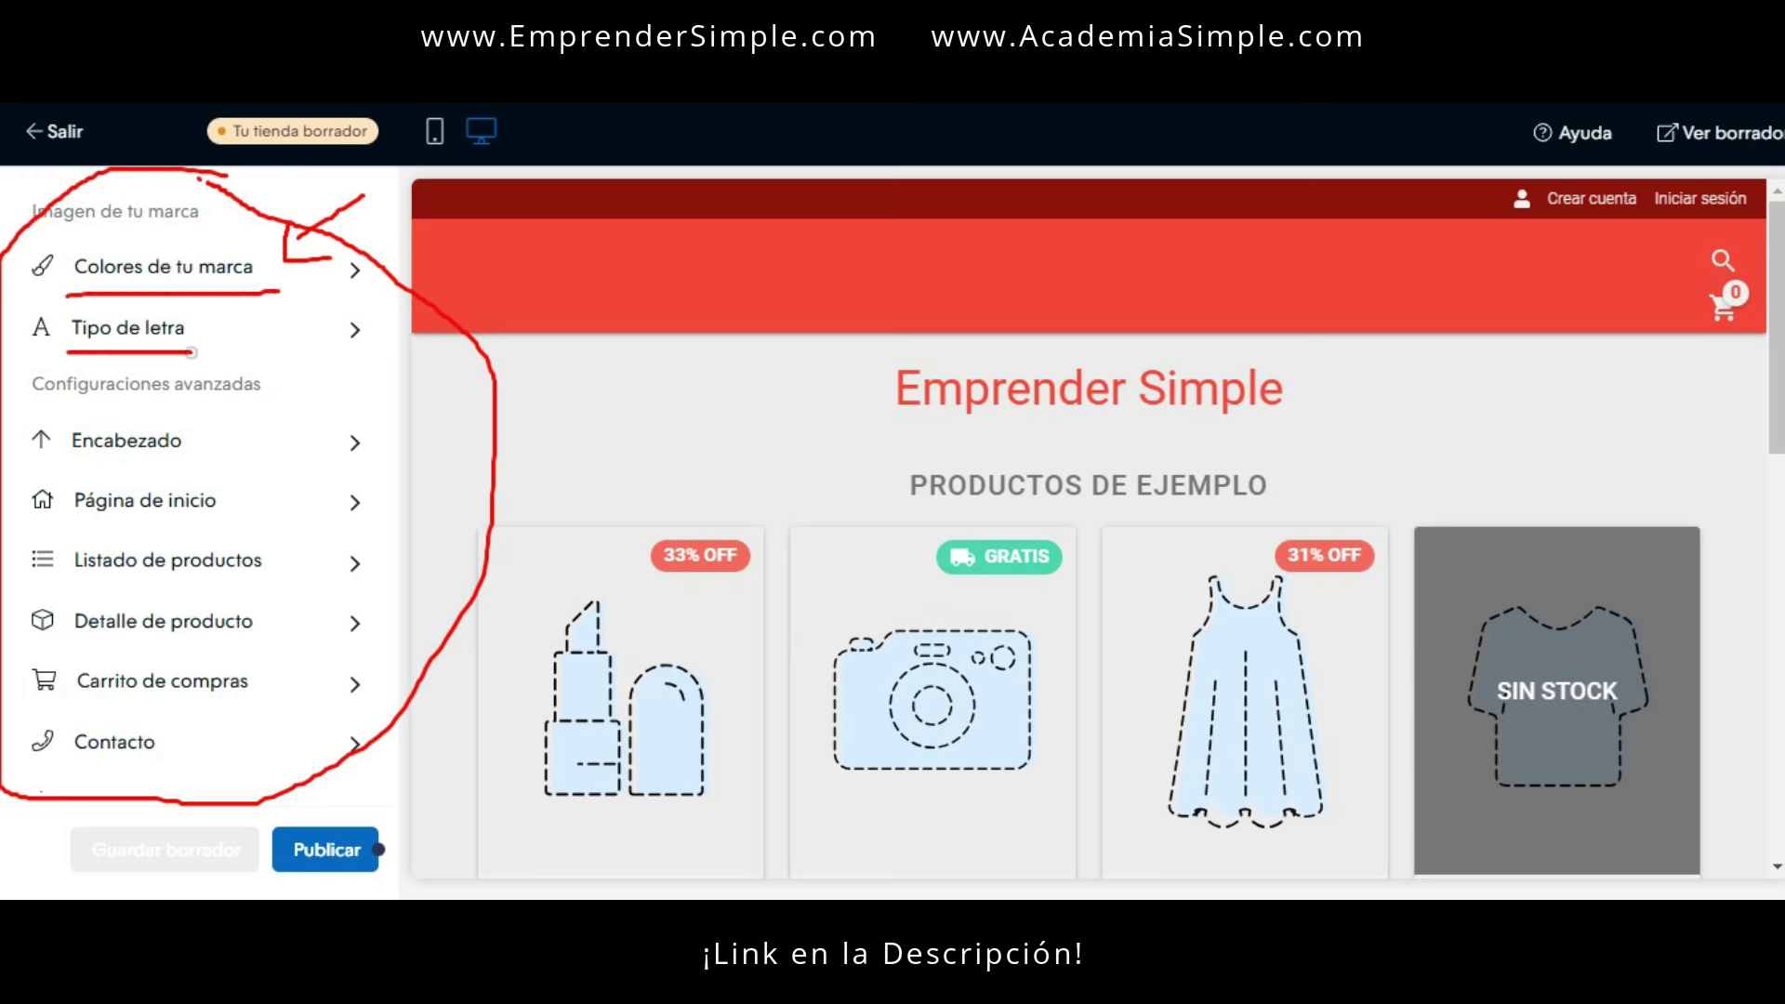
left_click_drag(65, 473, 184, 469)
left_click_drag(82, 517, 227, 534)
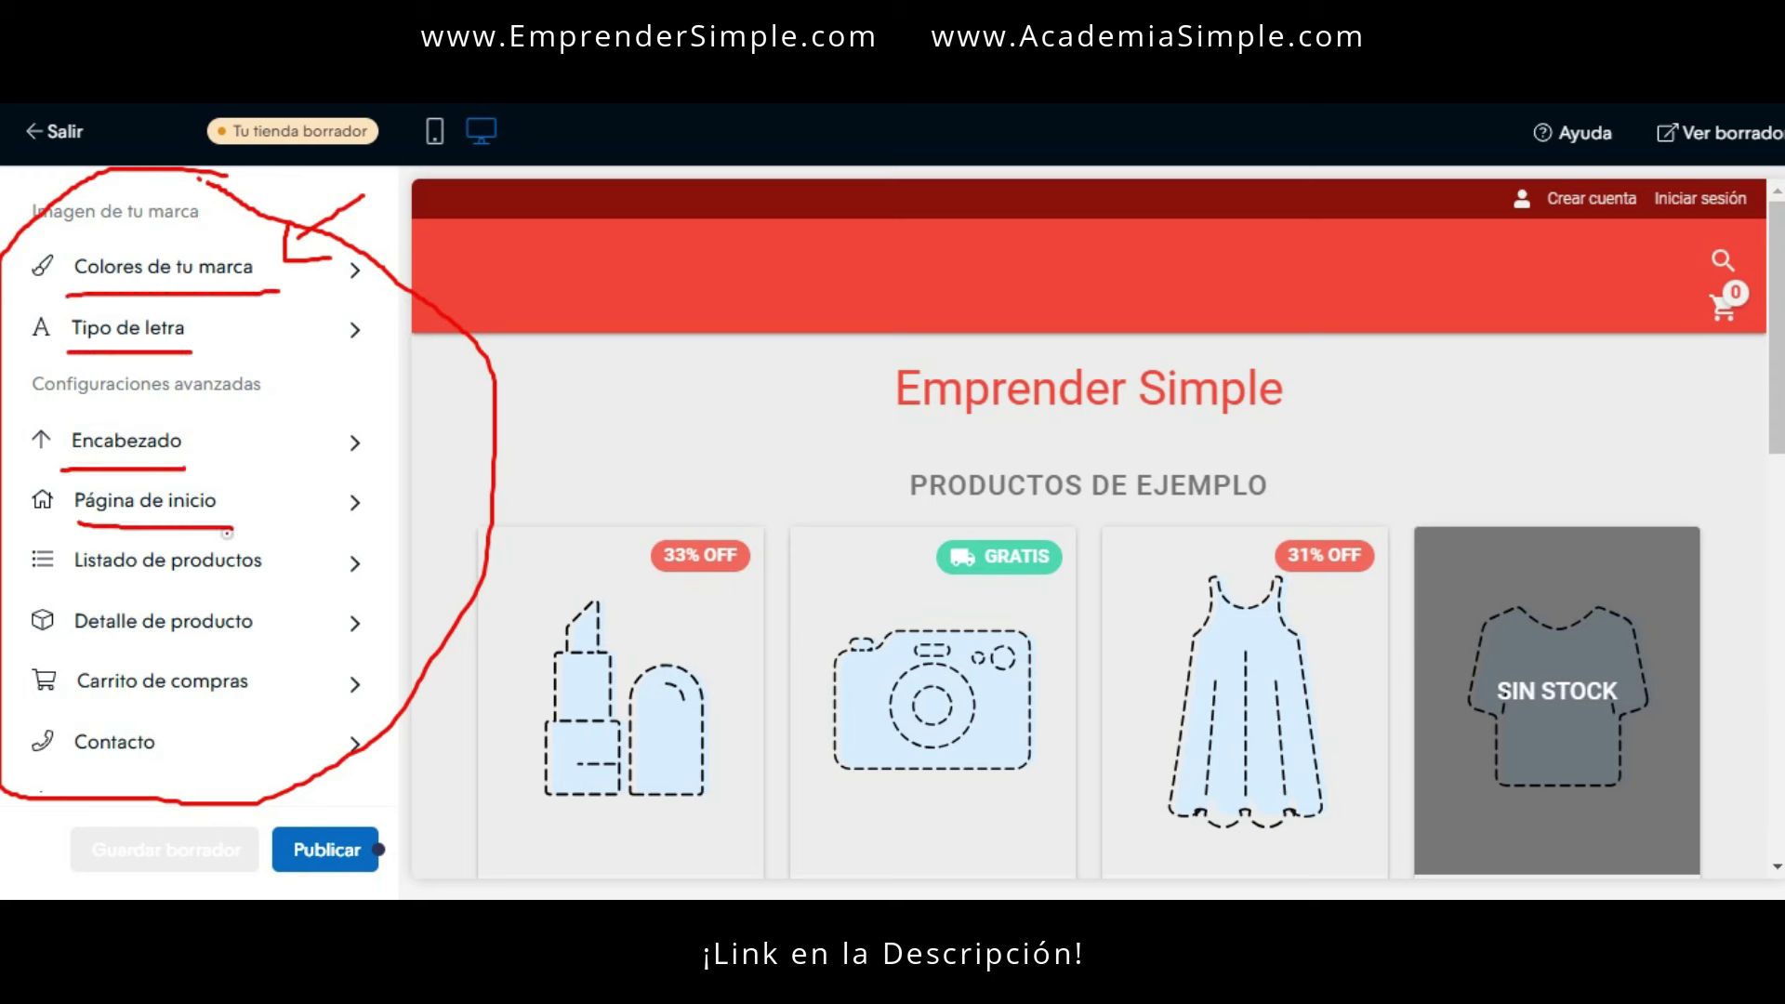
left_click_drag(102, 588, 247, 593)
left_click_drag(171, 636, 253, 638)
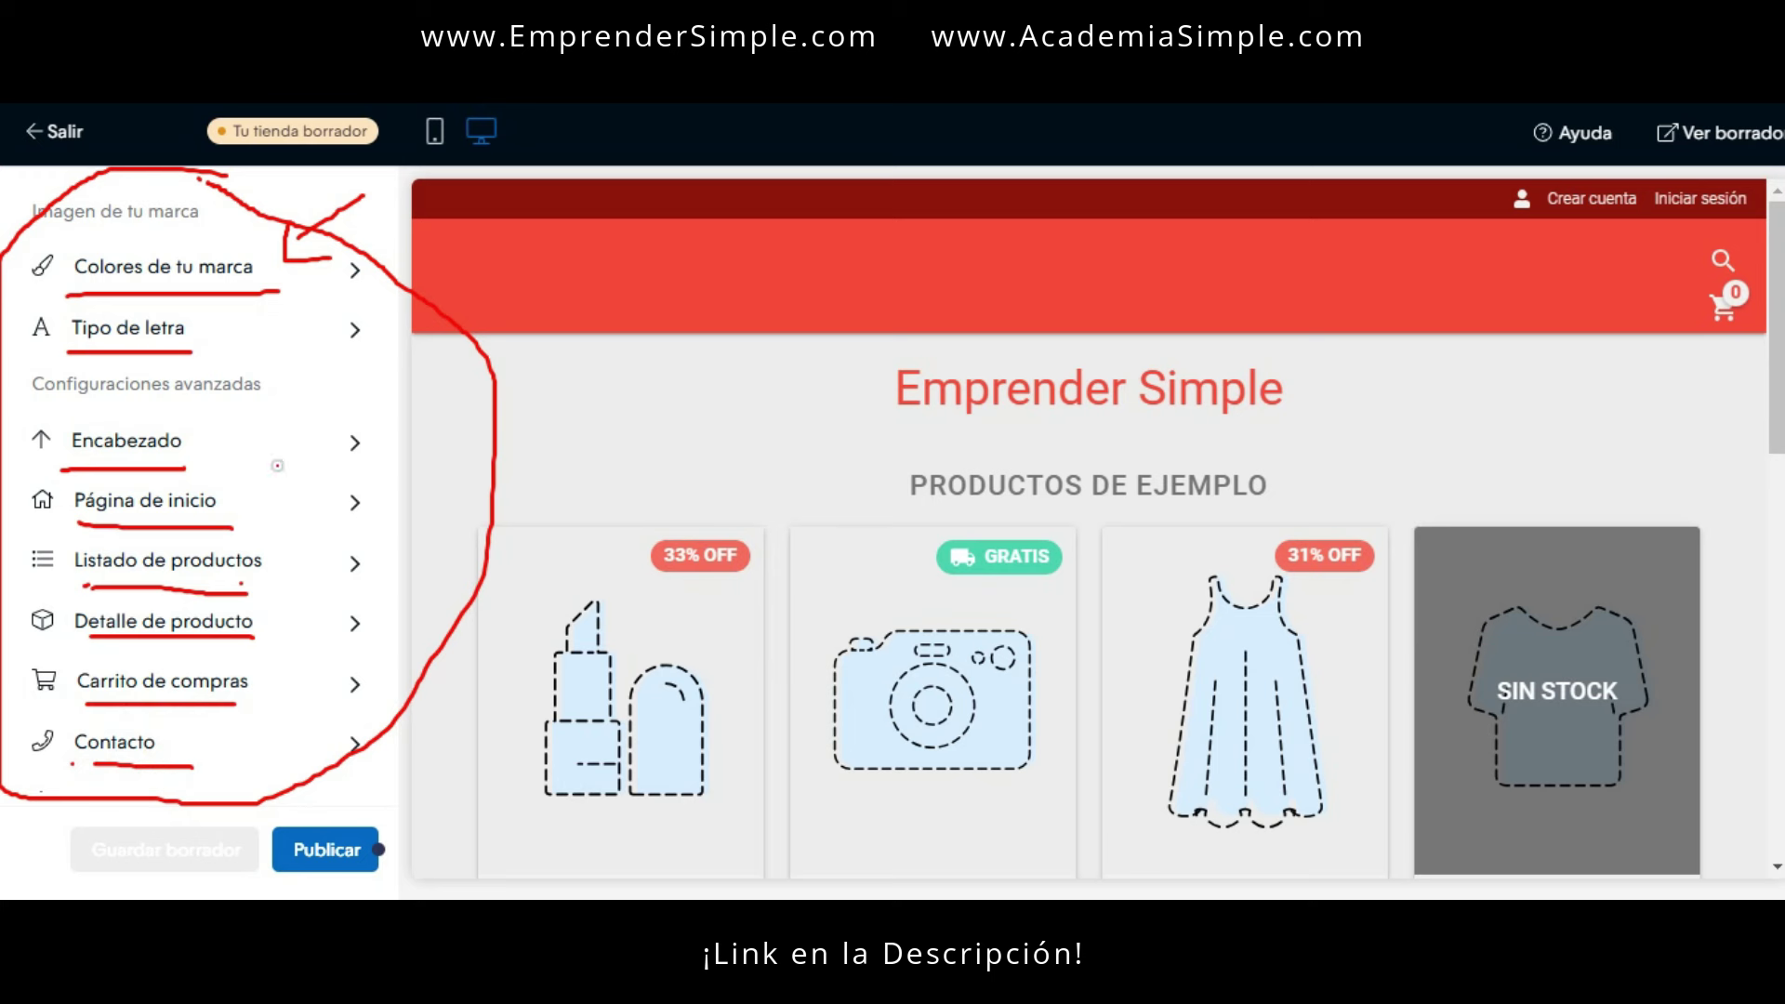
key("e")
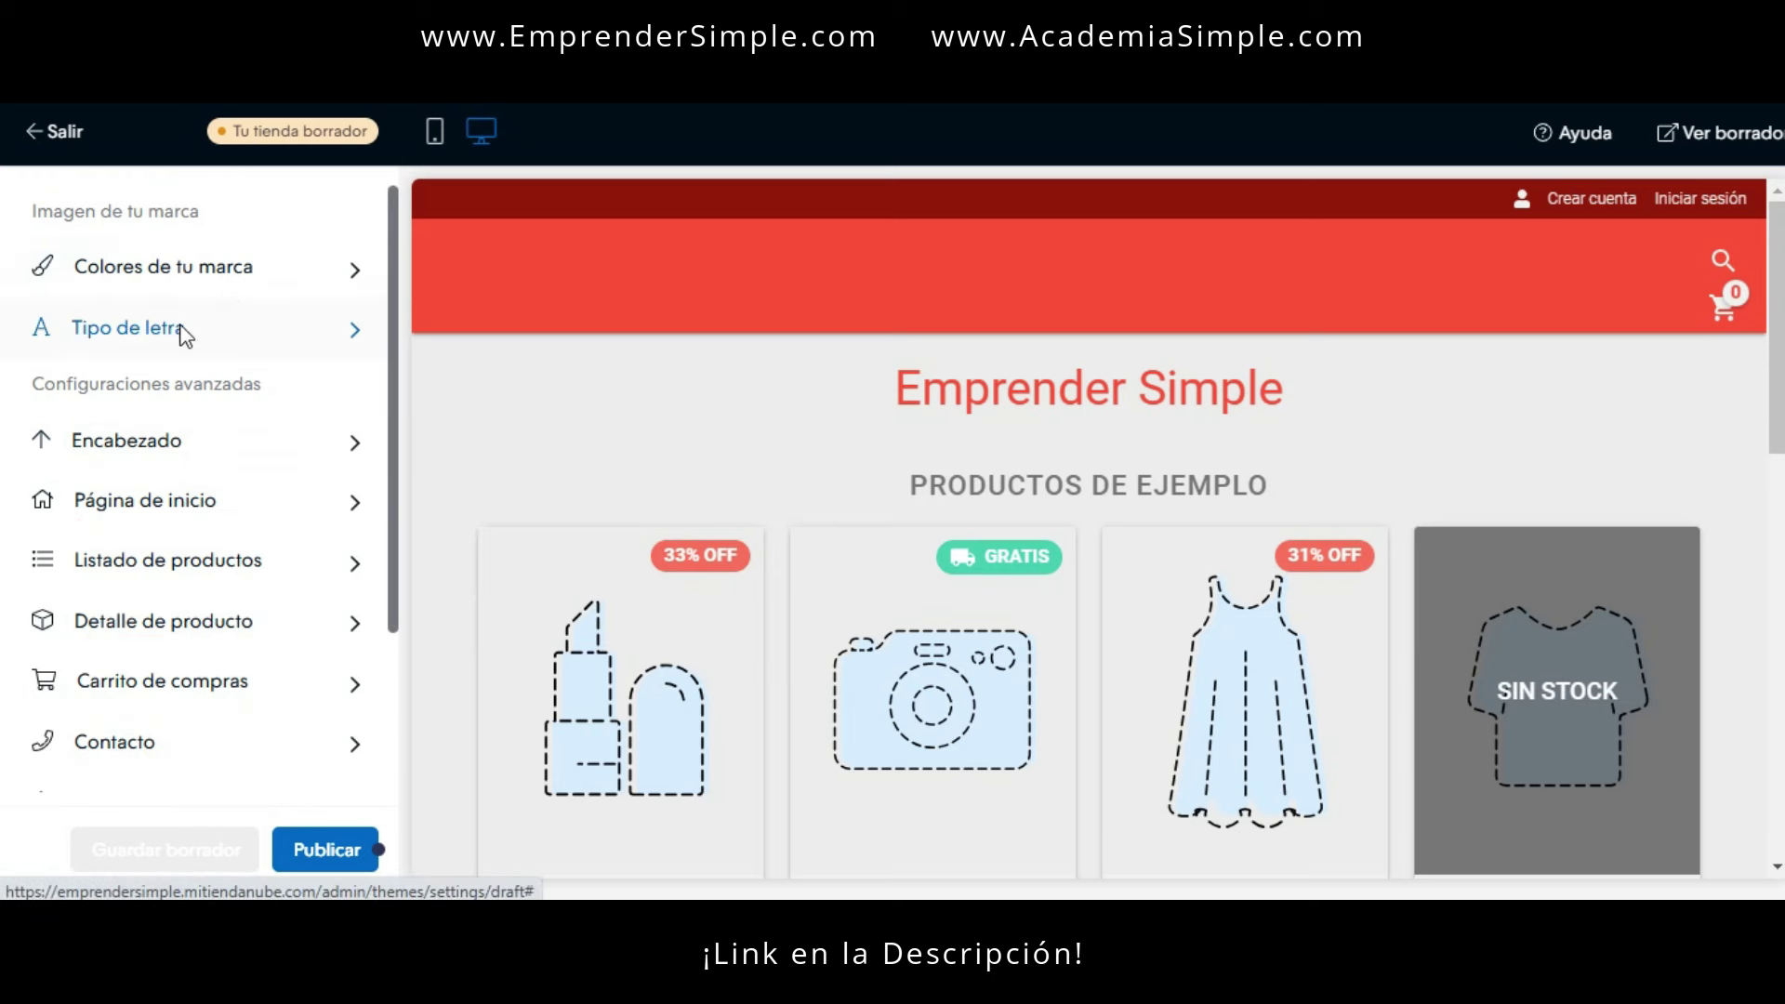
- Examine the draft's brand colour settings (Colores de tu marca) and font settings (Tipo de letra) without changing them
left_click(299, 272)
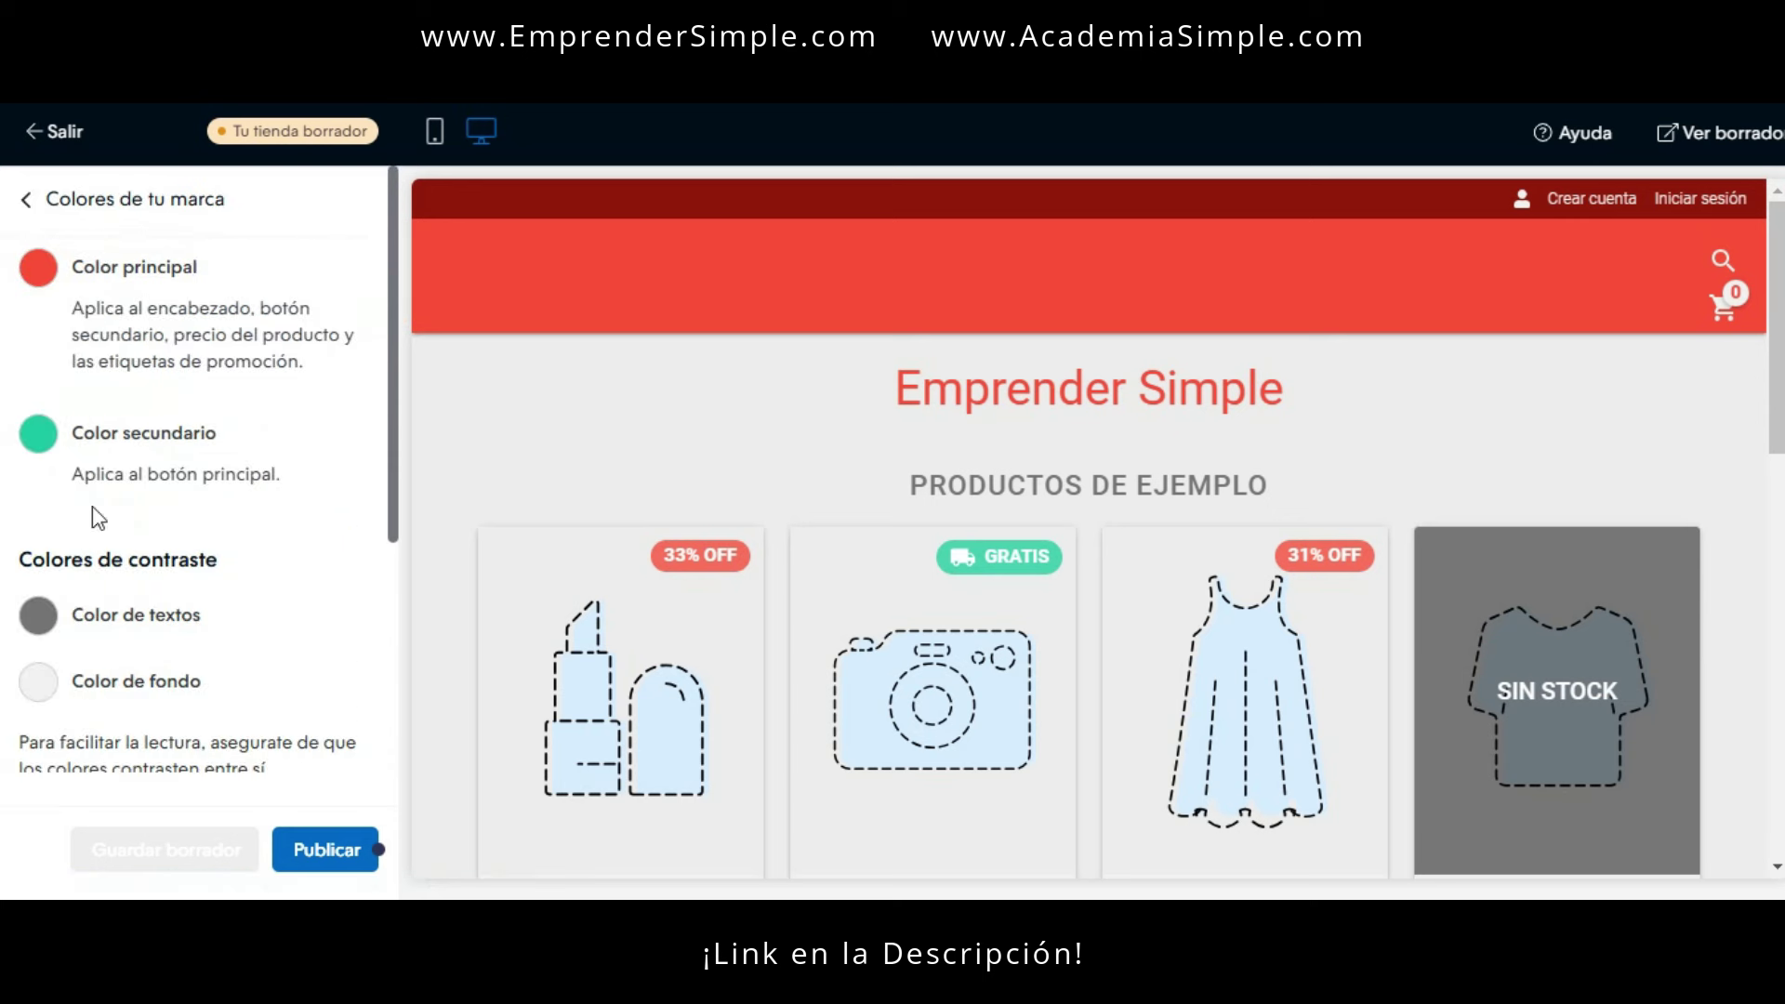
left_click(26, 199)
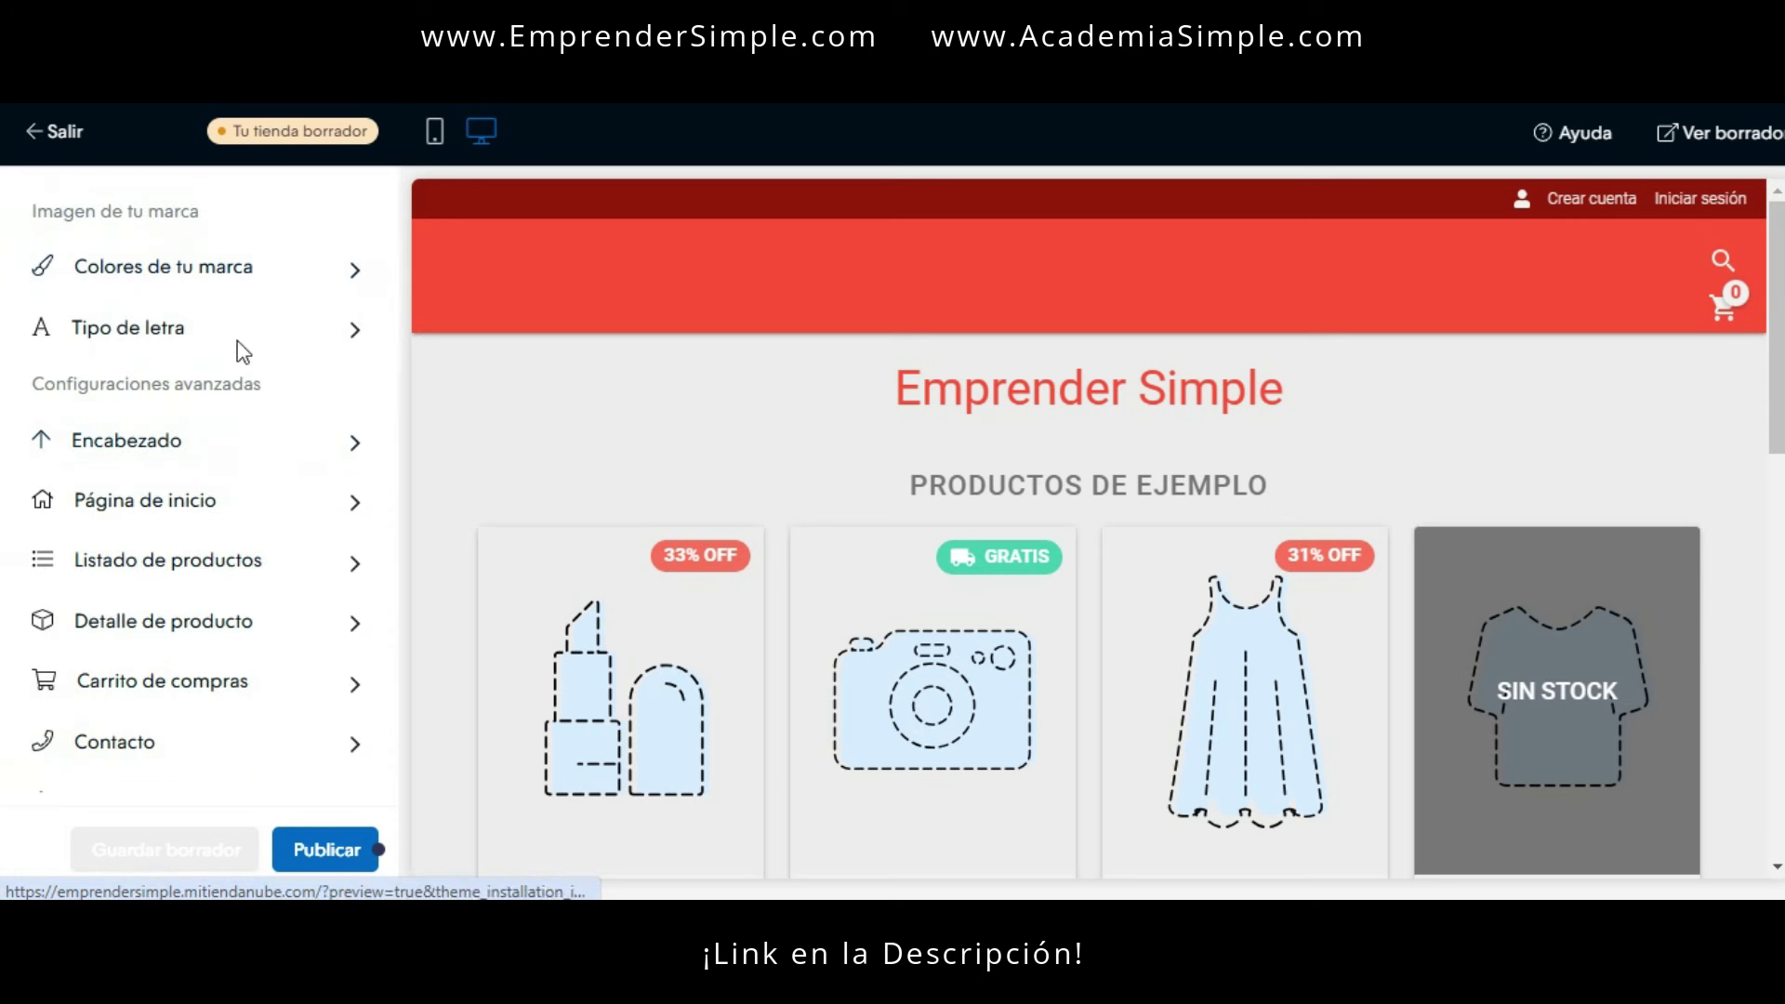
left_click(221, 337)
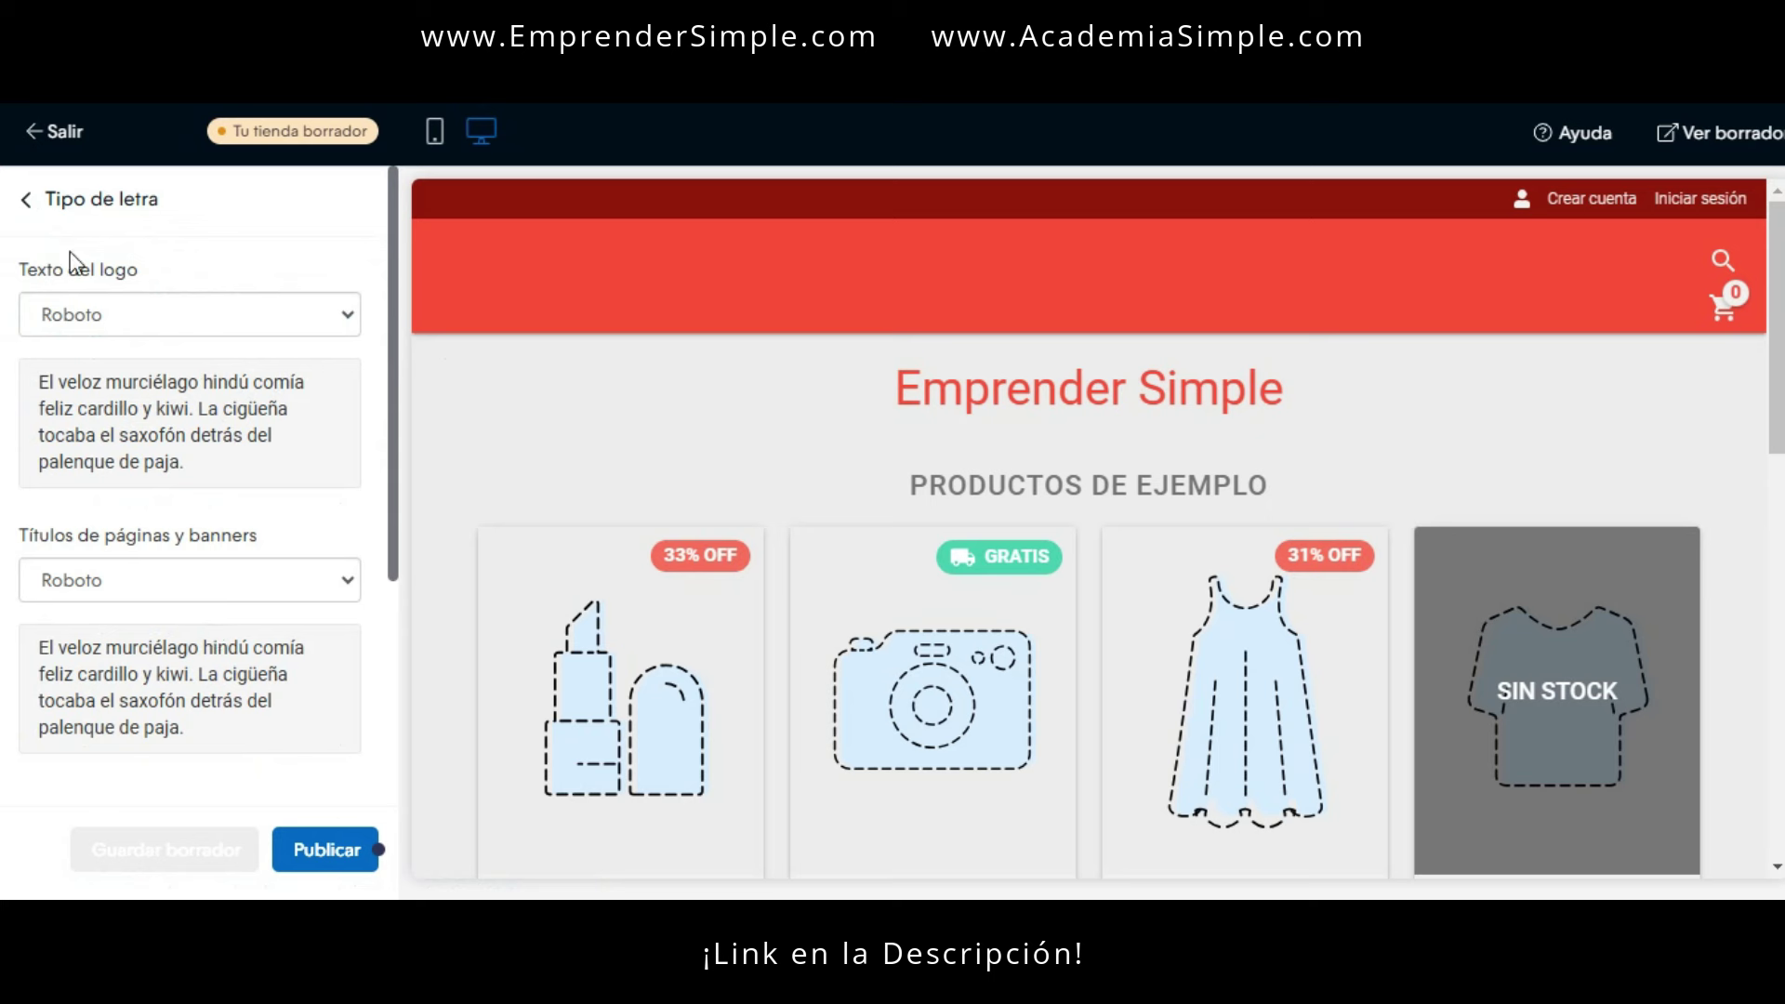
left_click(26, 201)
- Examine the draft's header settings (Encabezado) and open the list of home page sections (Página de inicio)
left_click(247, 445)
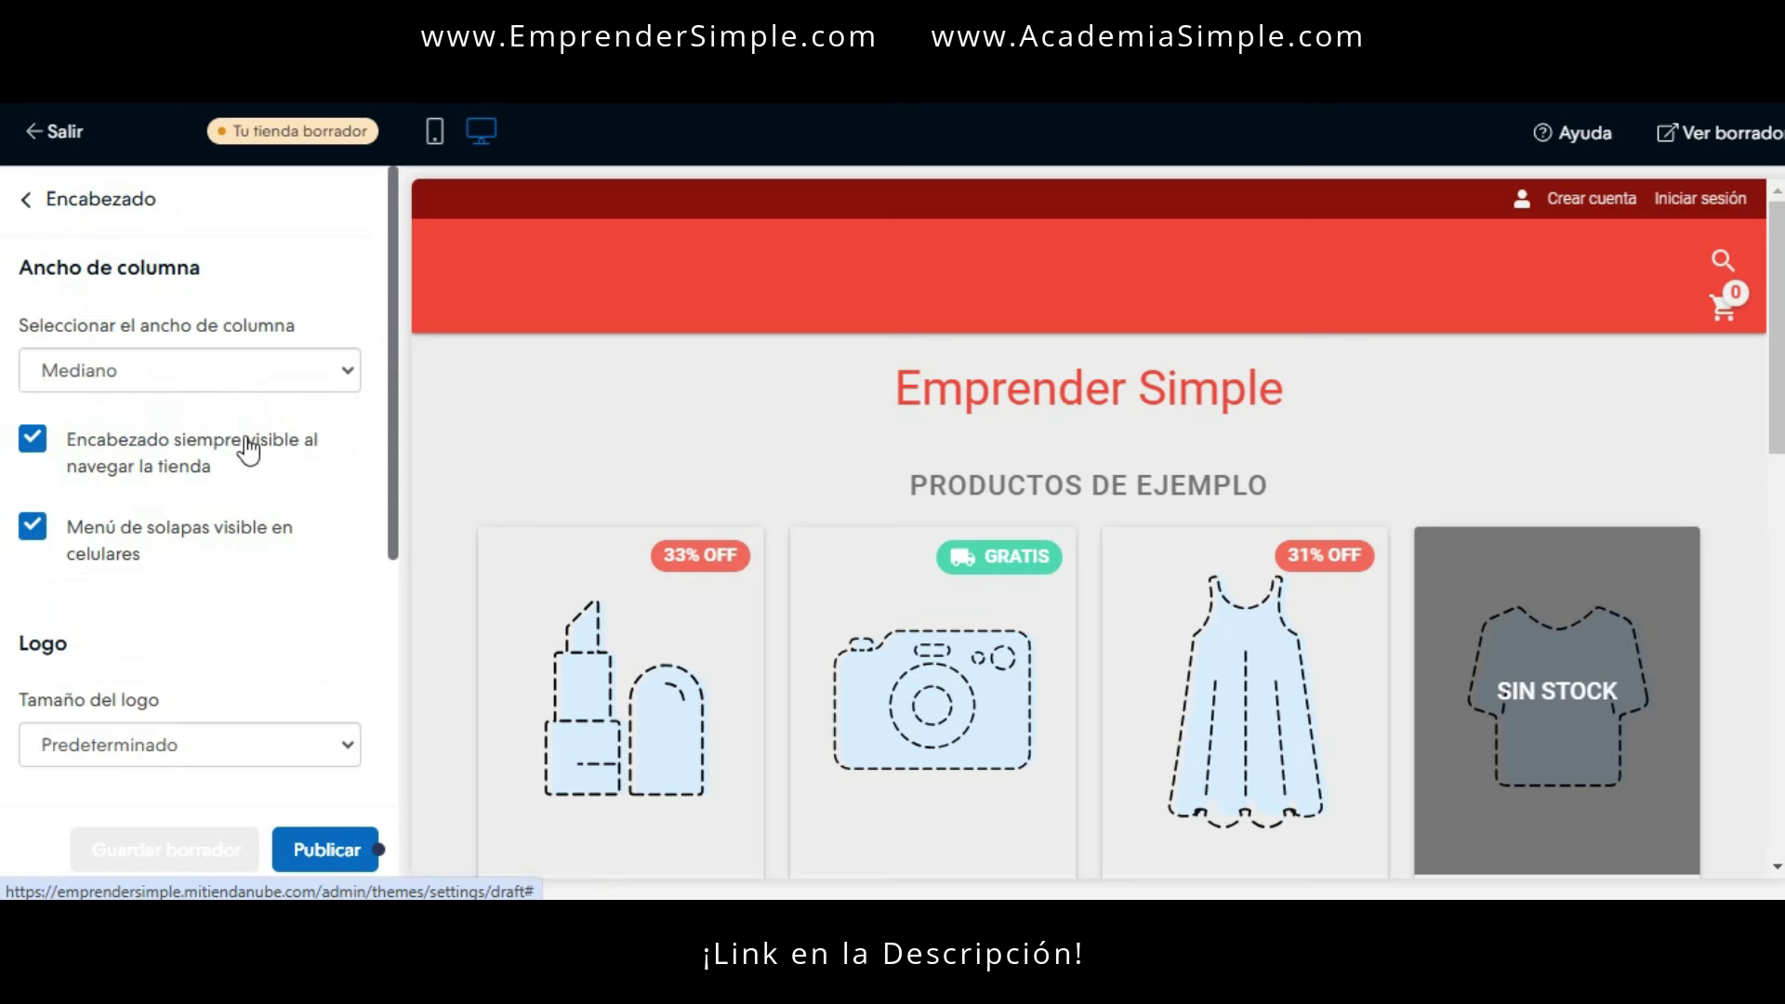
left_click(32, 212)
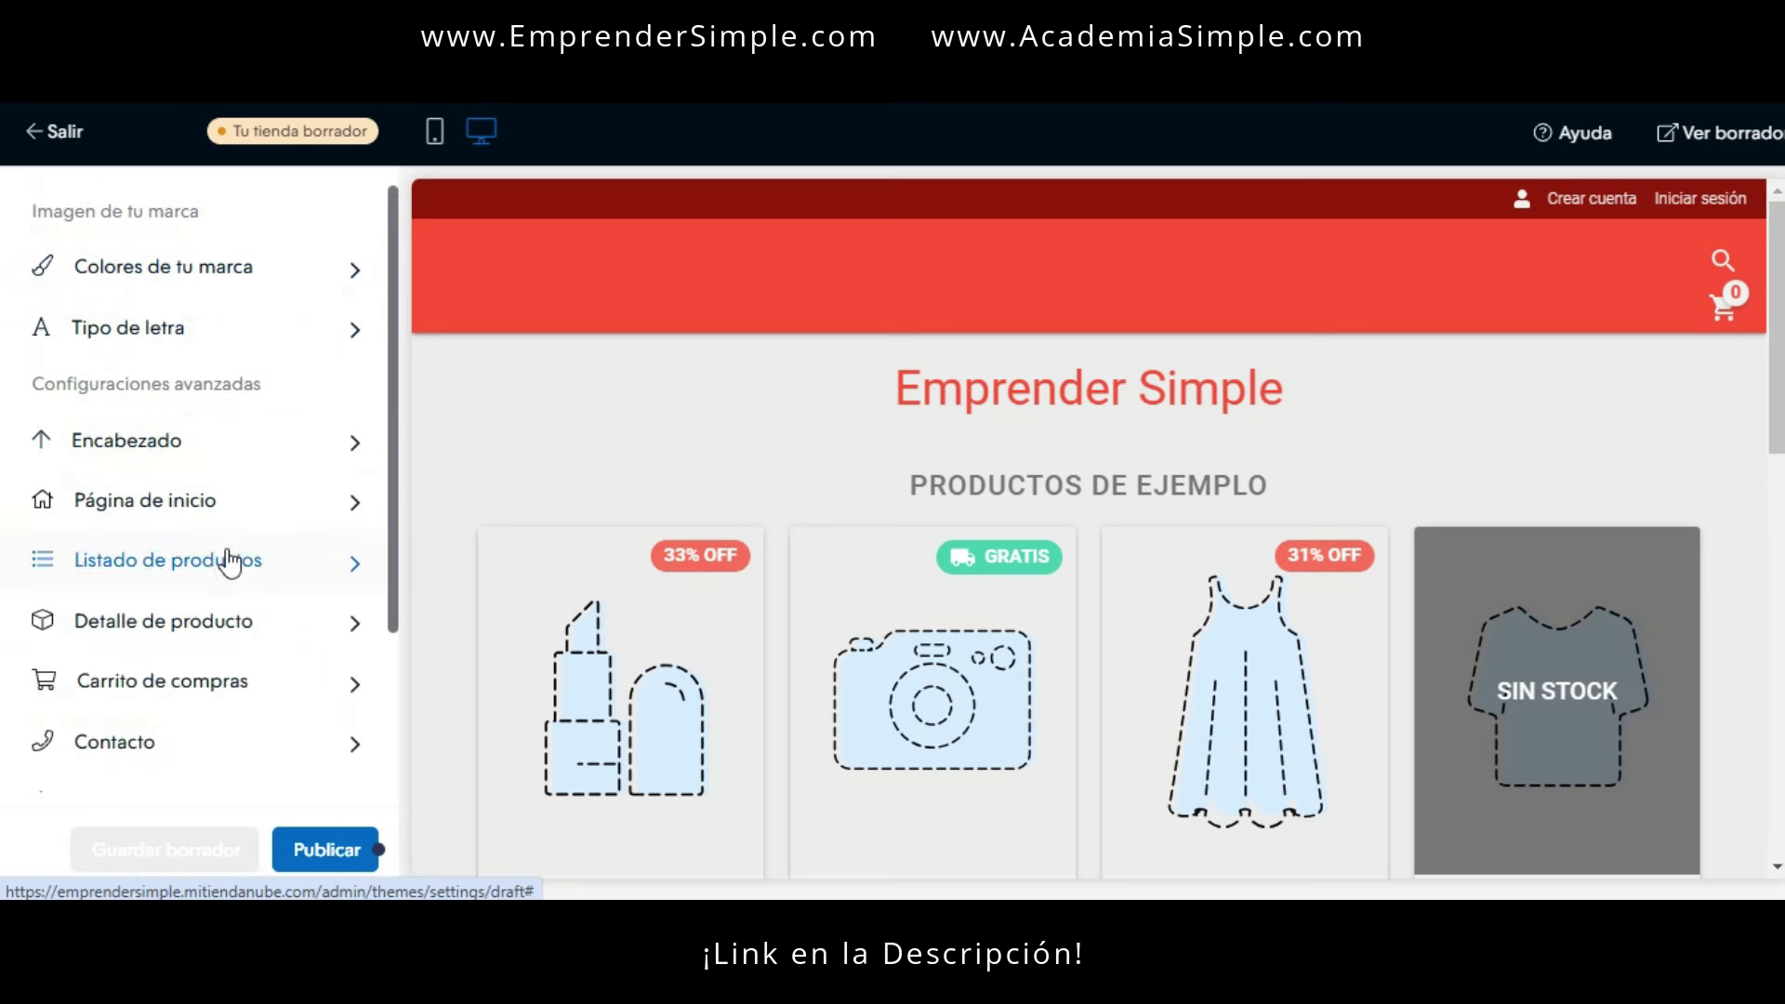
left_click(210, 510)
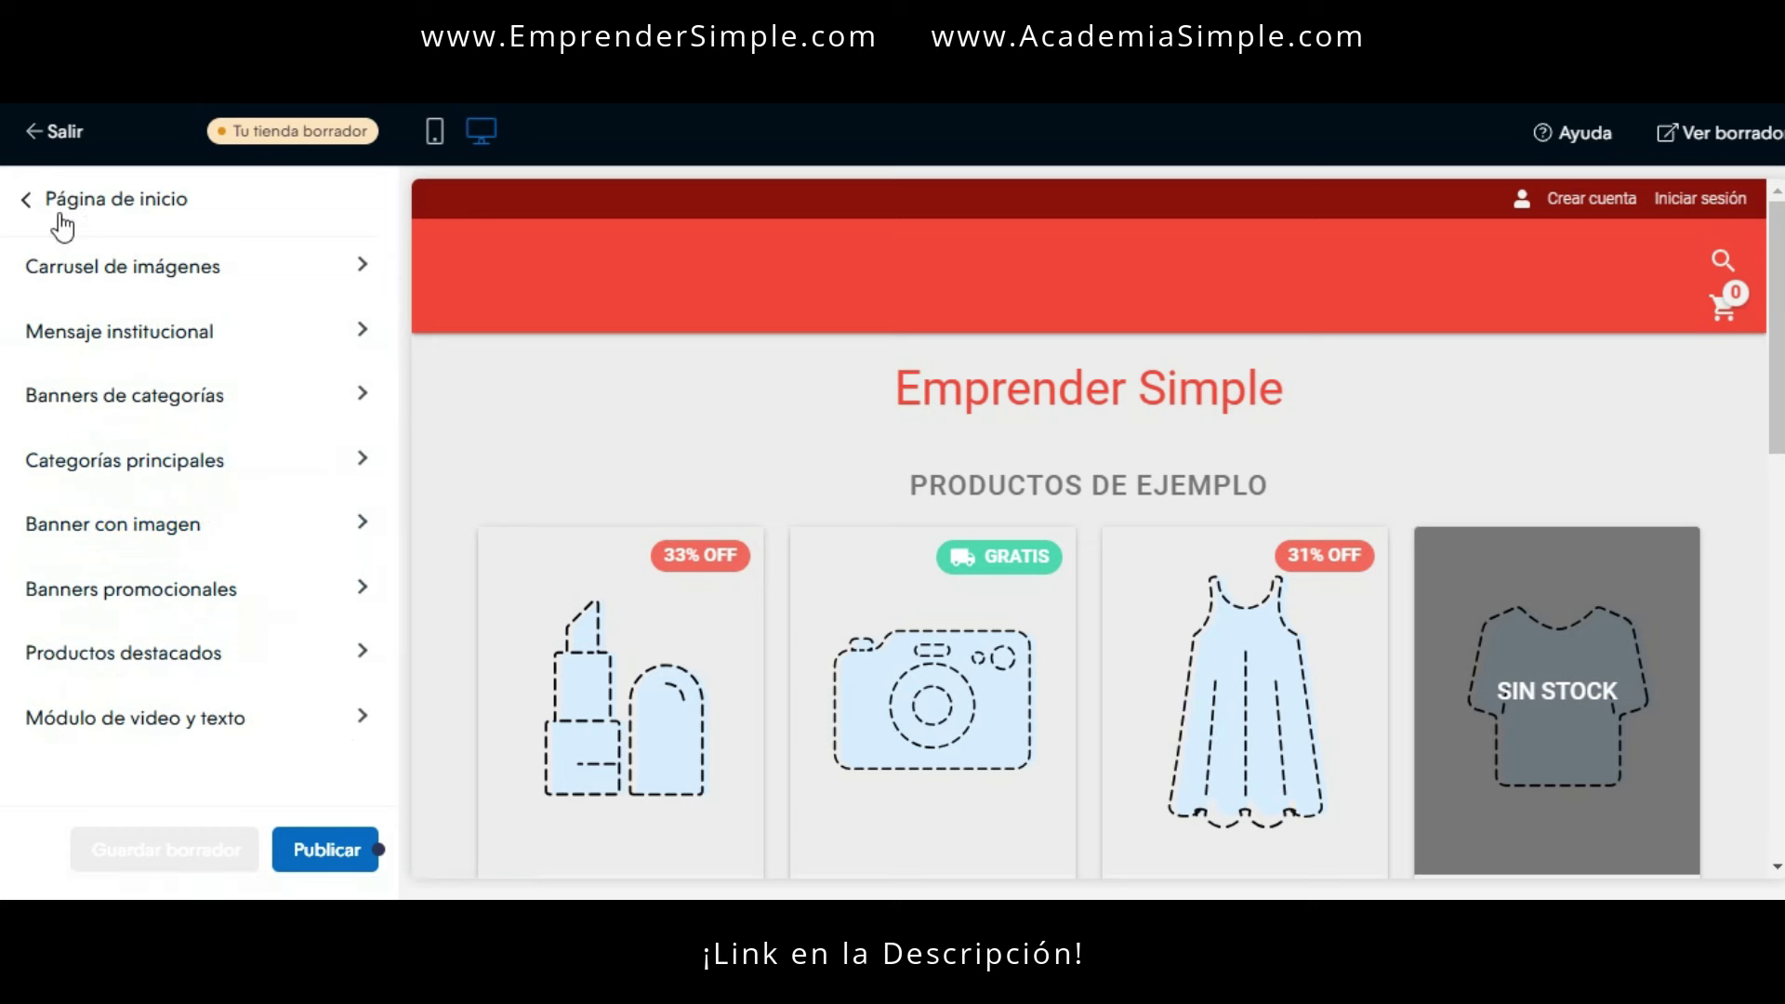
- Return to the editor's main settings list and look through its options and the draft's home page preview
left_click(30, 218)
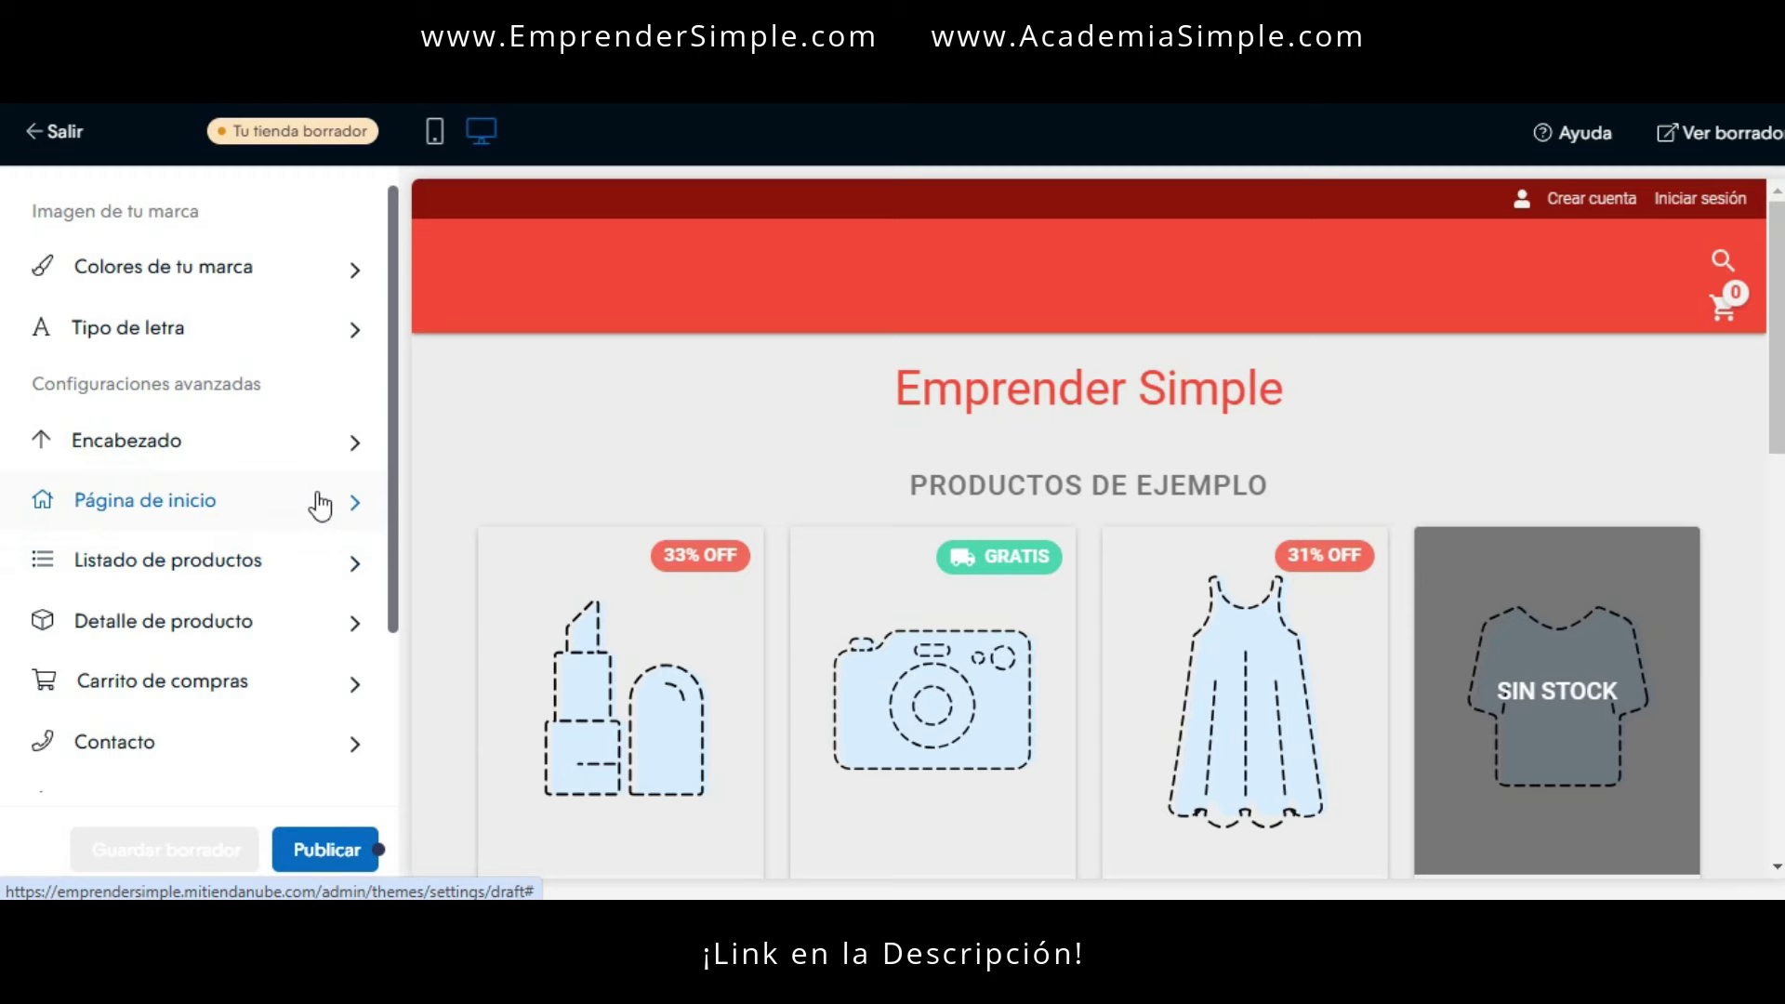
scroll(817, 531, "down", 10)
scroll(800, 532, "up", 10)
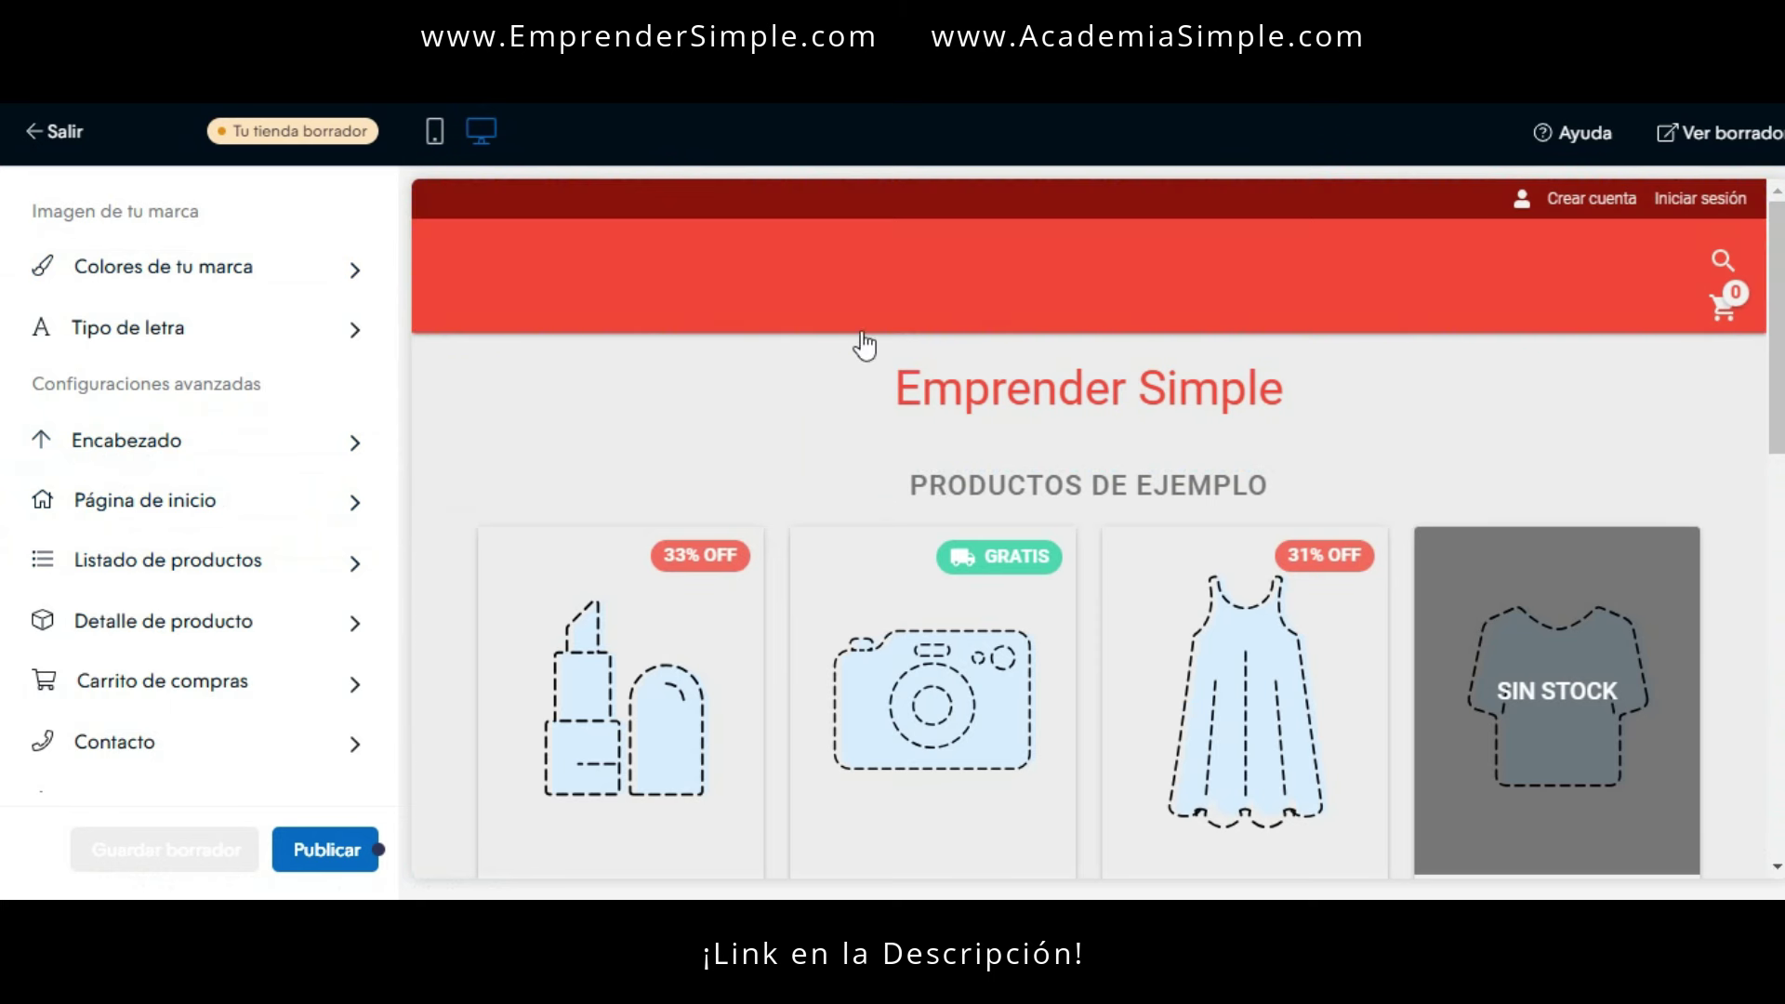
mouse_move(665, 171)
left_mouse_down()
mouse_move(397, 614)
mouse_move(1590, 835)
mouse_move(1302, 216)
mouse_move(666, 168)
left_mouse_up()
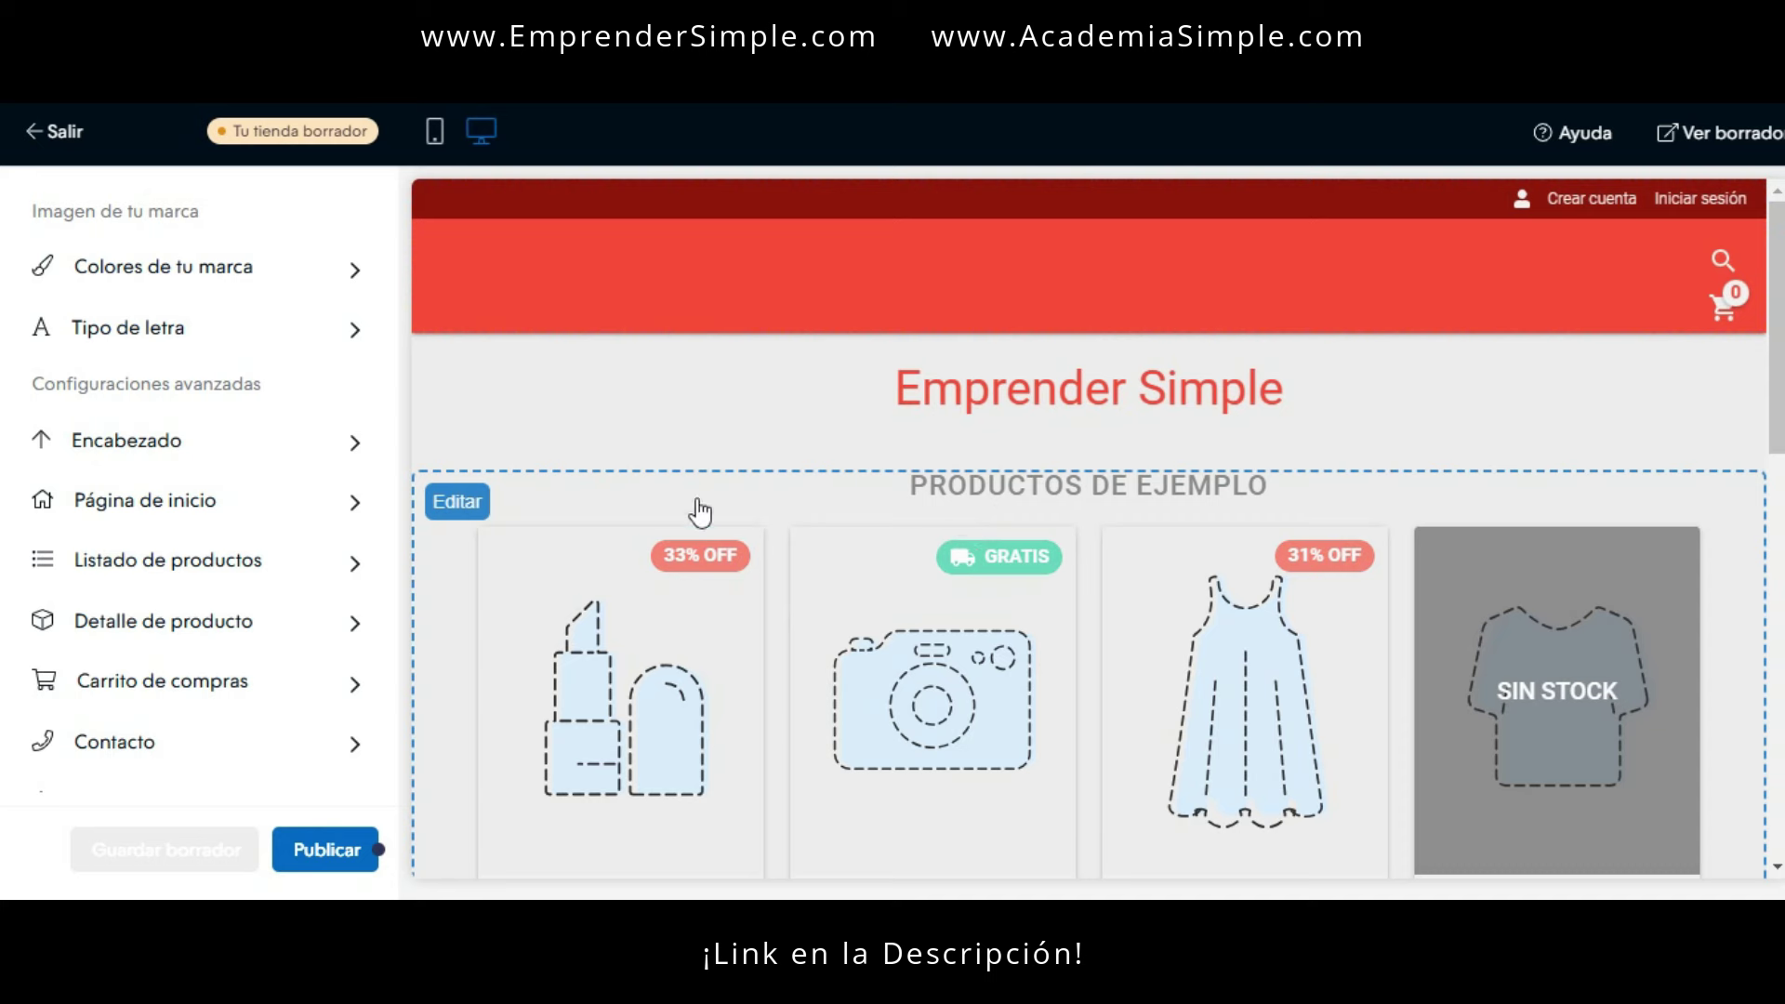
scroll(462, 516, "down", 10)
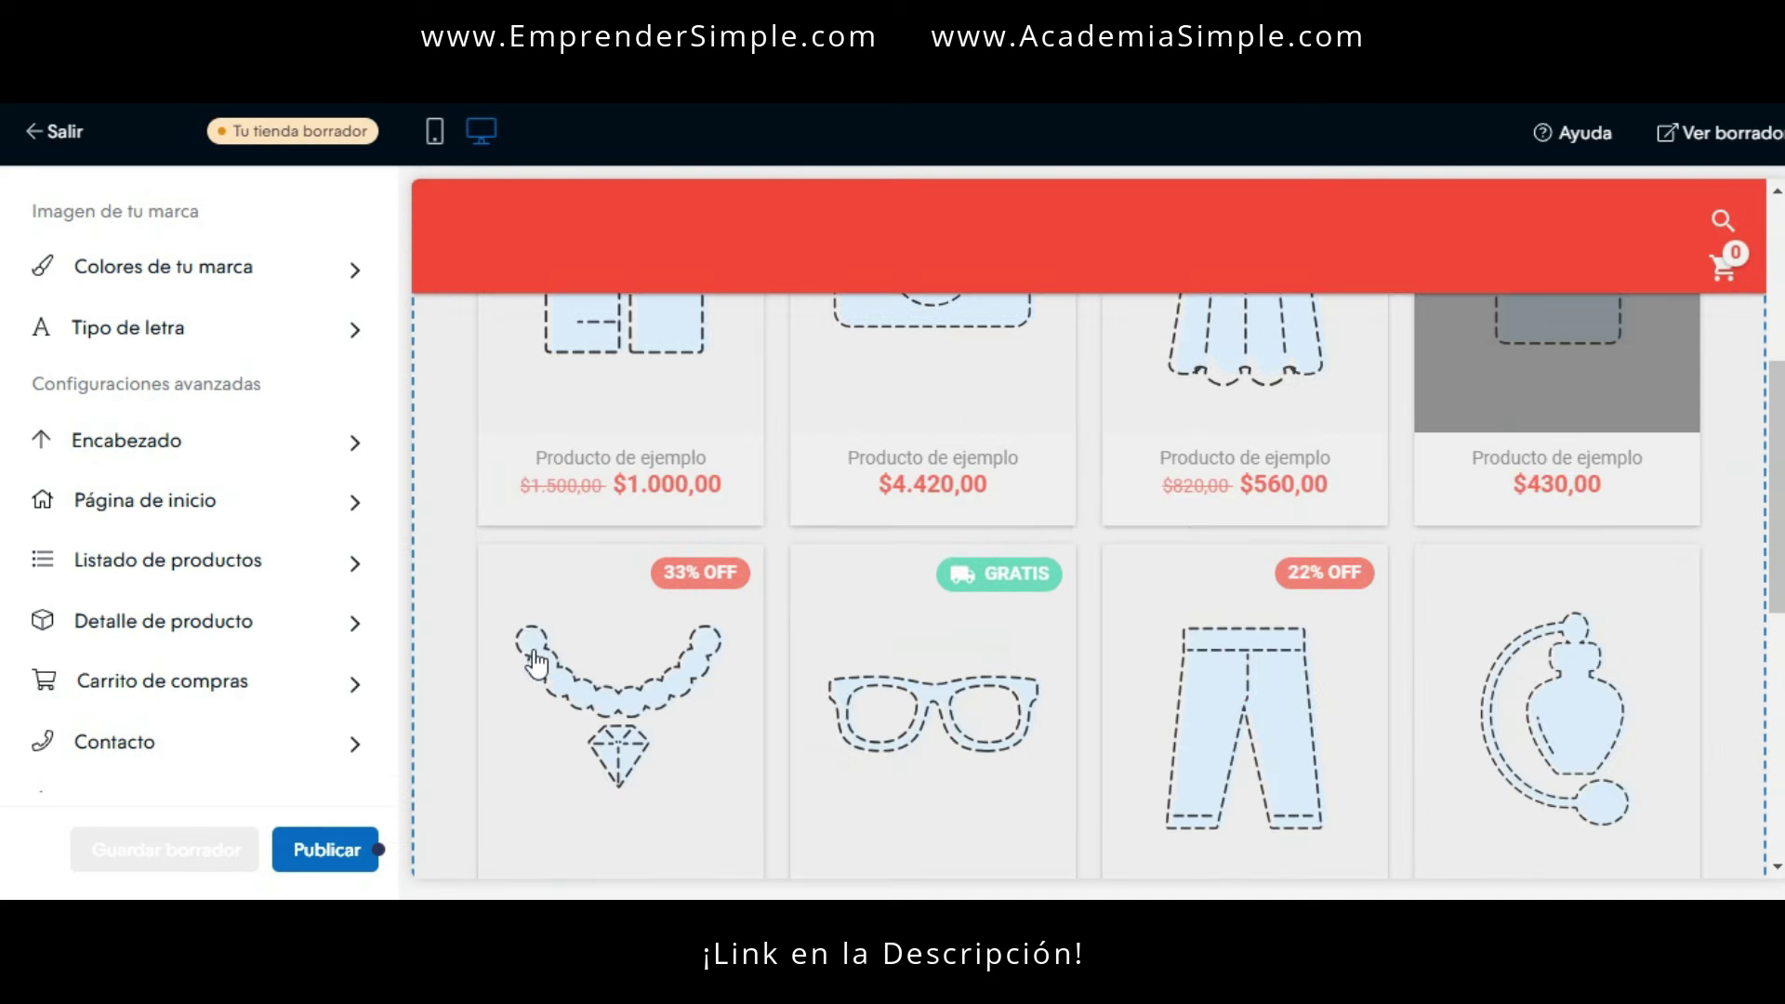
scroll(648, 551, "up", 10)
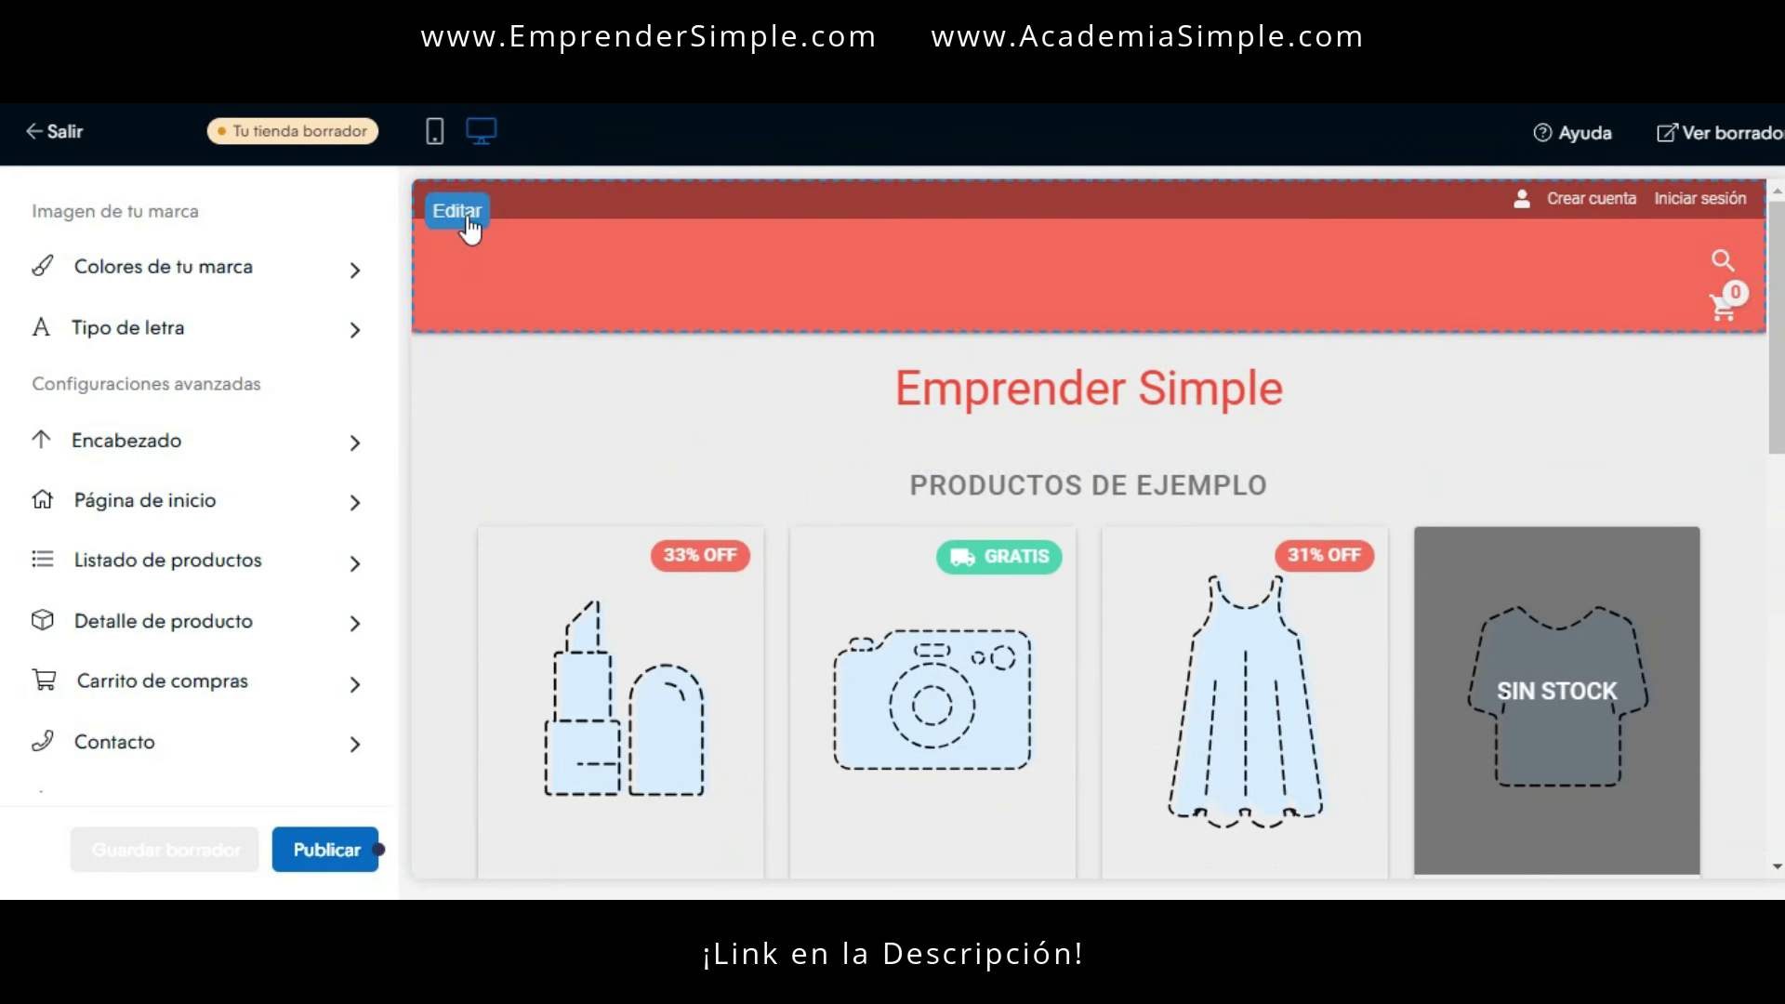
- Open the header settings (Encabezado) from the preview, return to the settings list and look over the home page
left_click(465, 216)
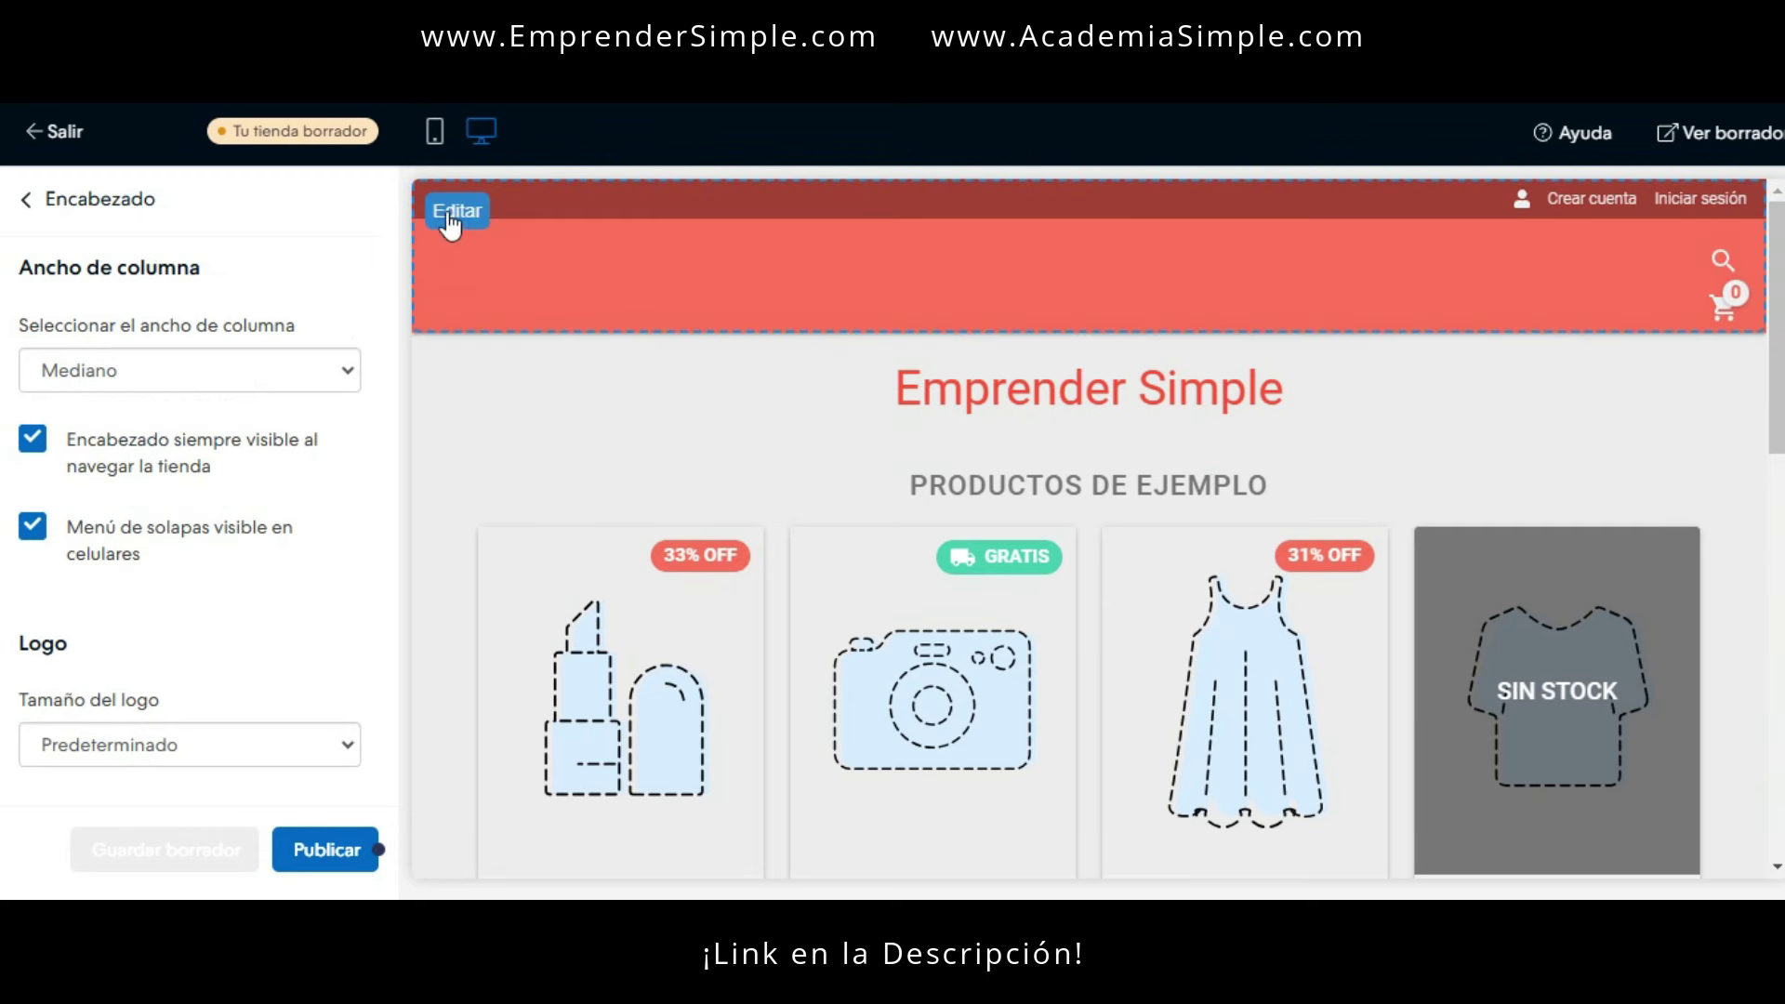
left_click(42, 203)
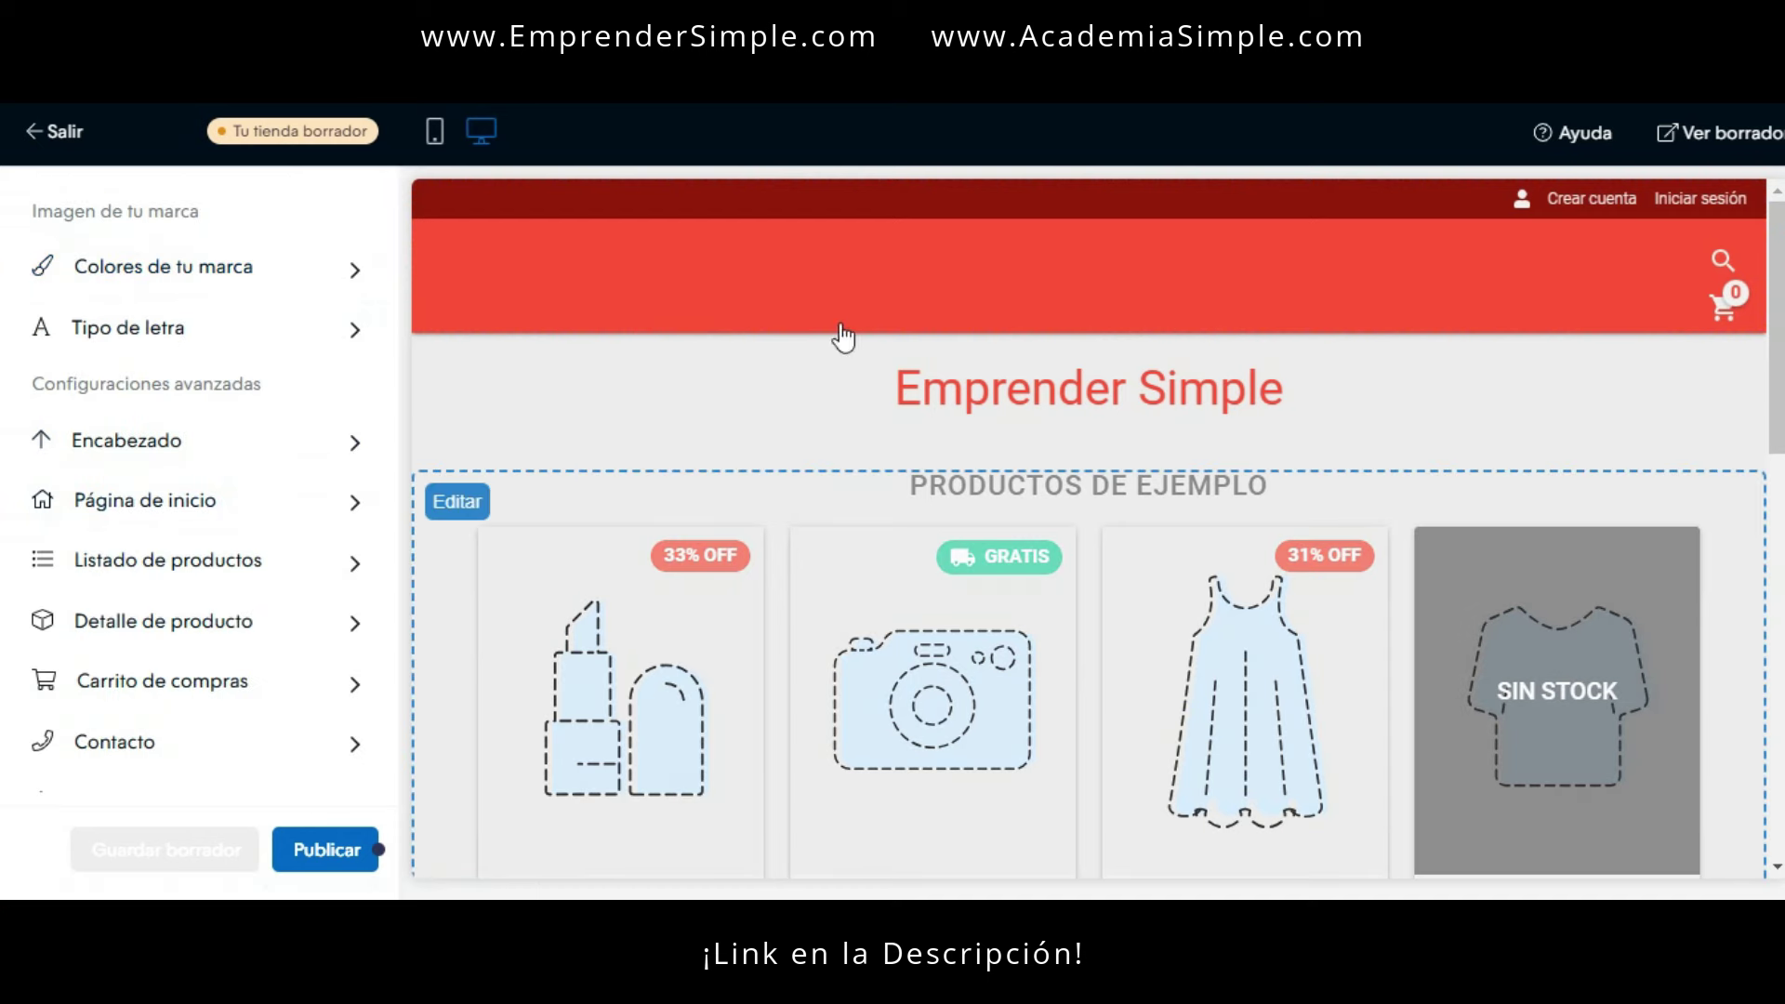
scroll(1120, 722, "down", 10)
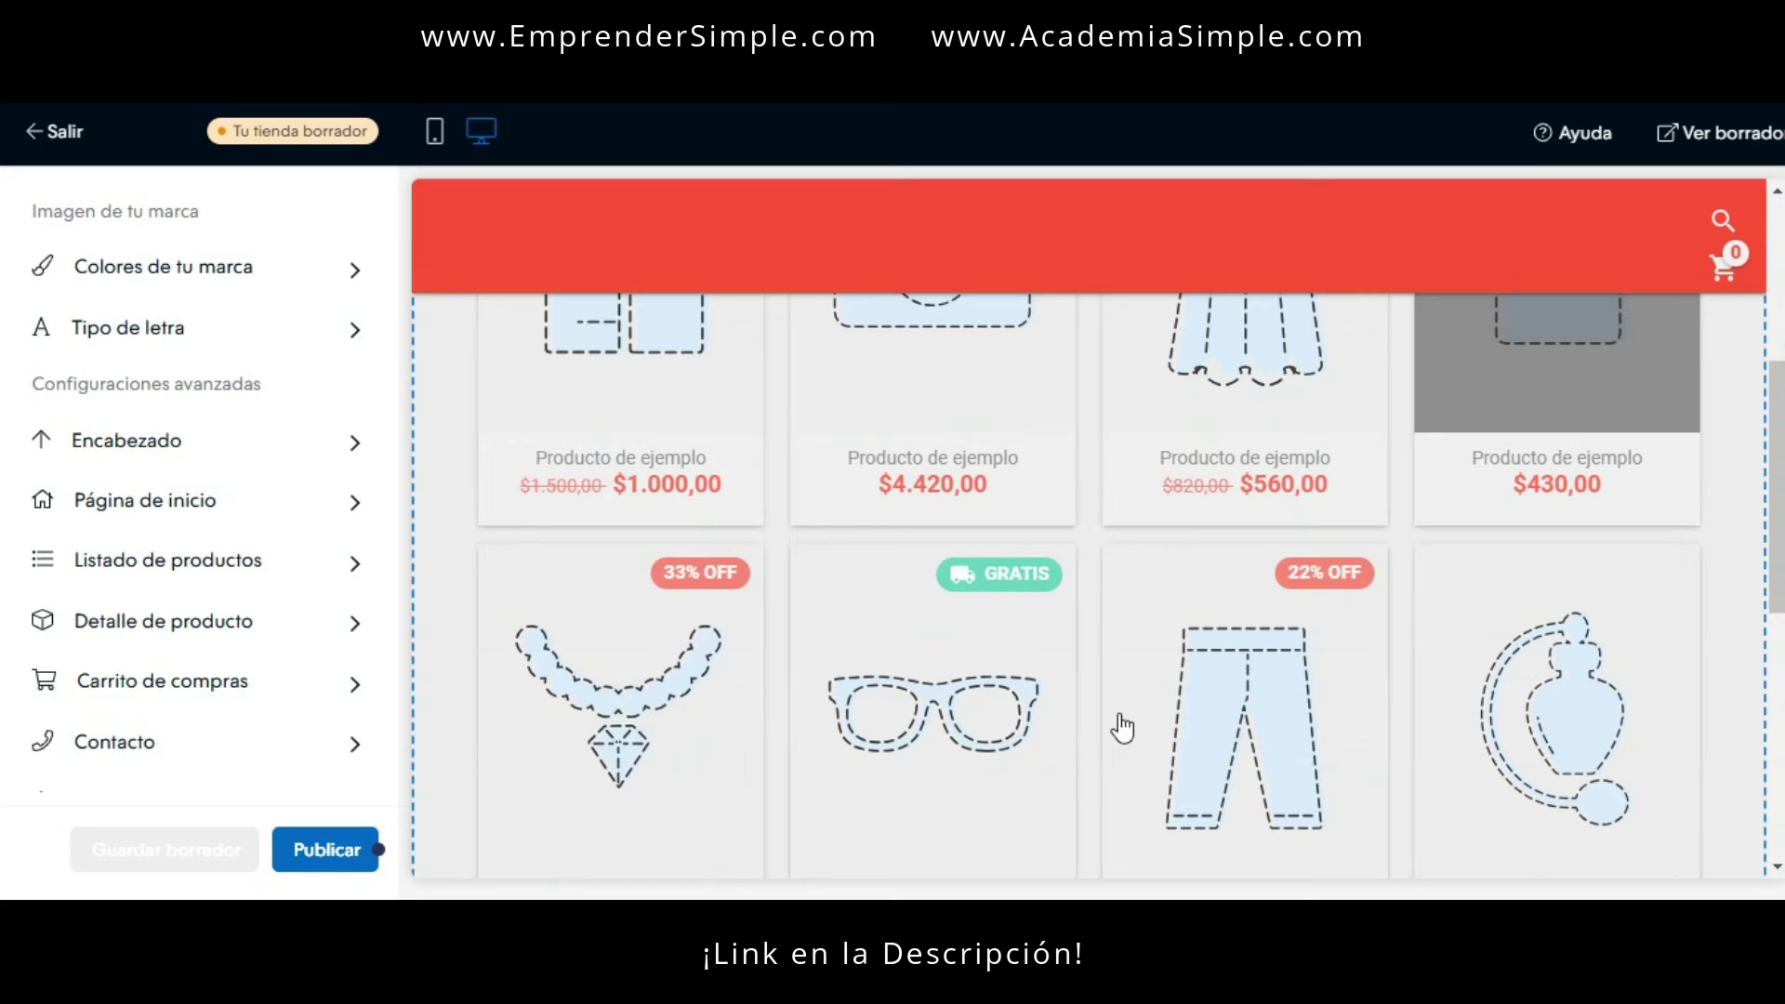
scroll(1217, 558, "up", 10)
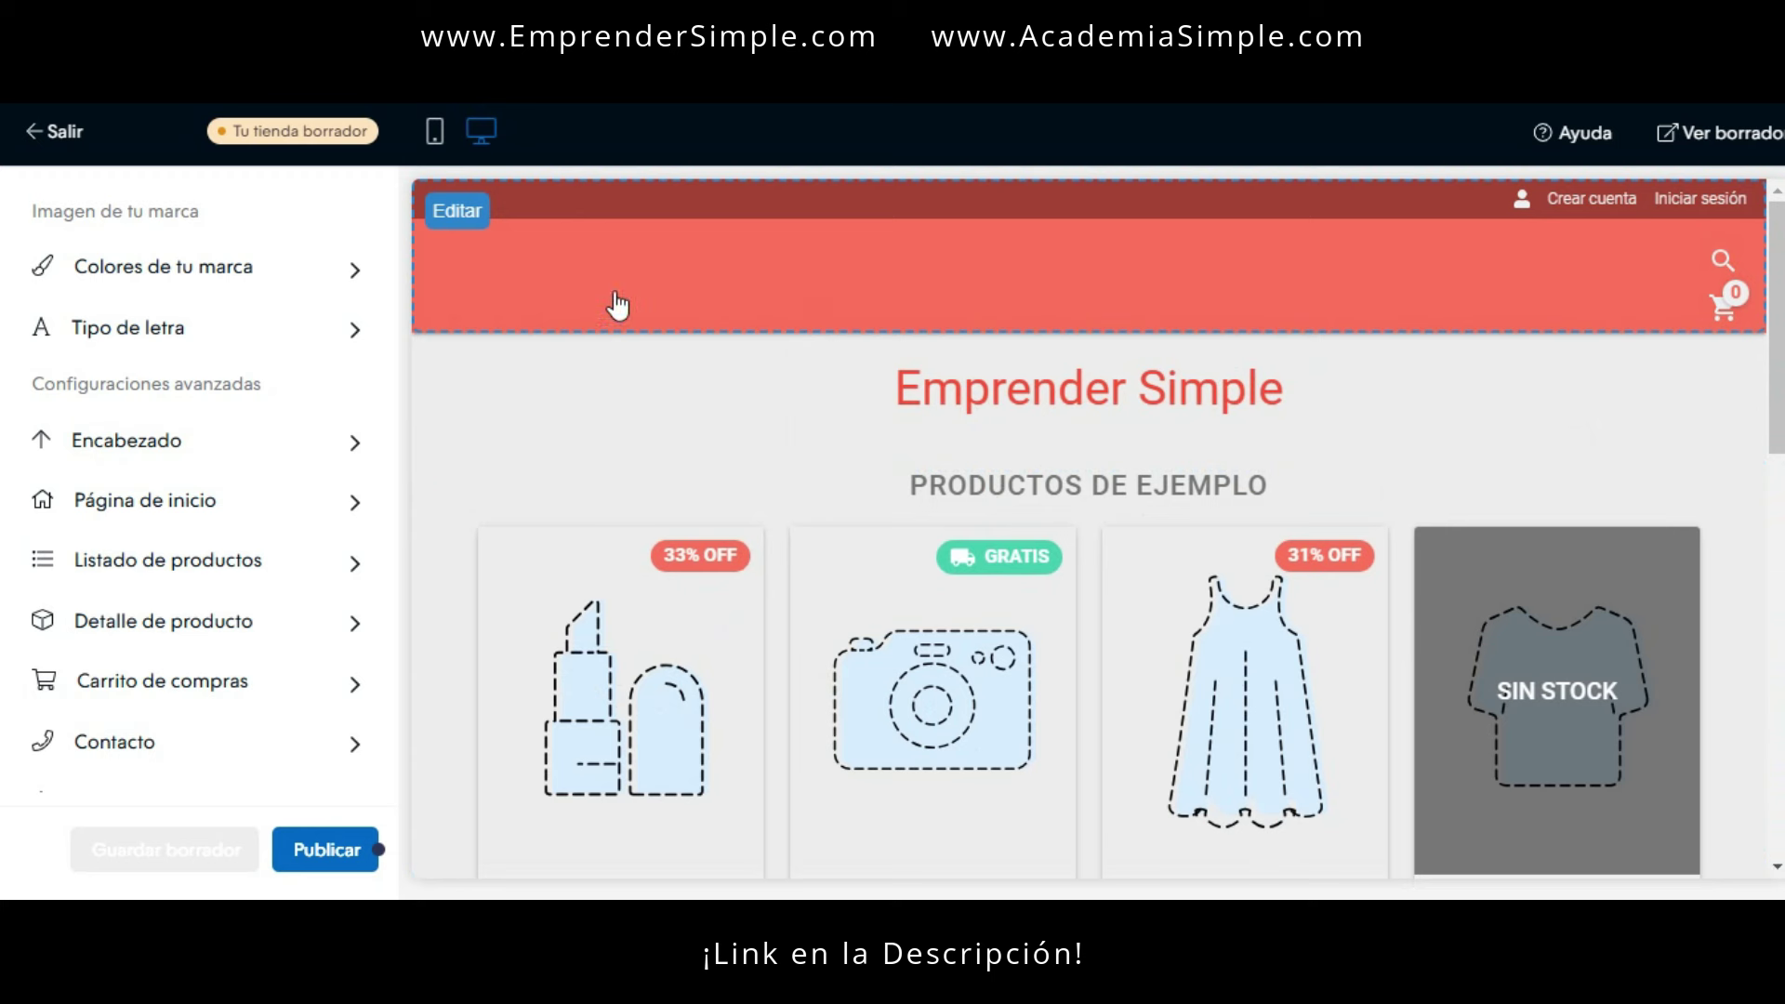
- Set the header's column width to Completo and turn off Encabezado siempre visible al navegar la tienda
left_click(456, 214)
left_click(221, 370)
left_click(188, 437)
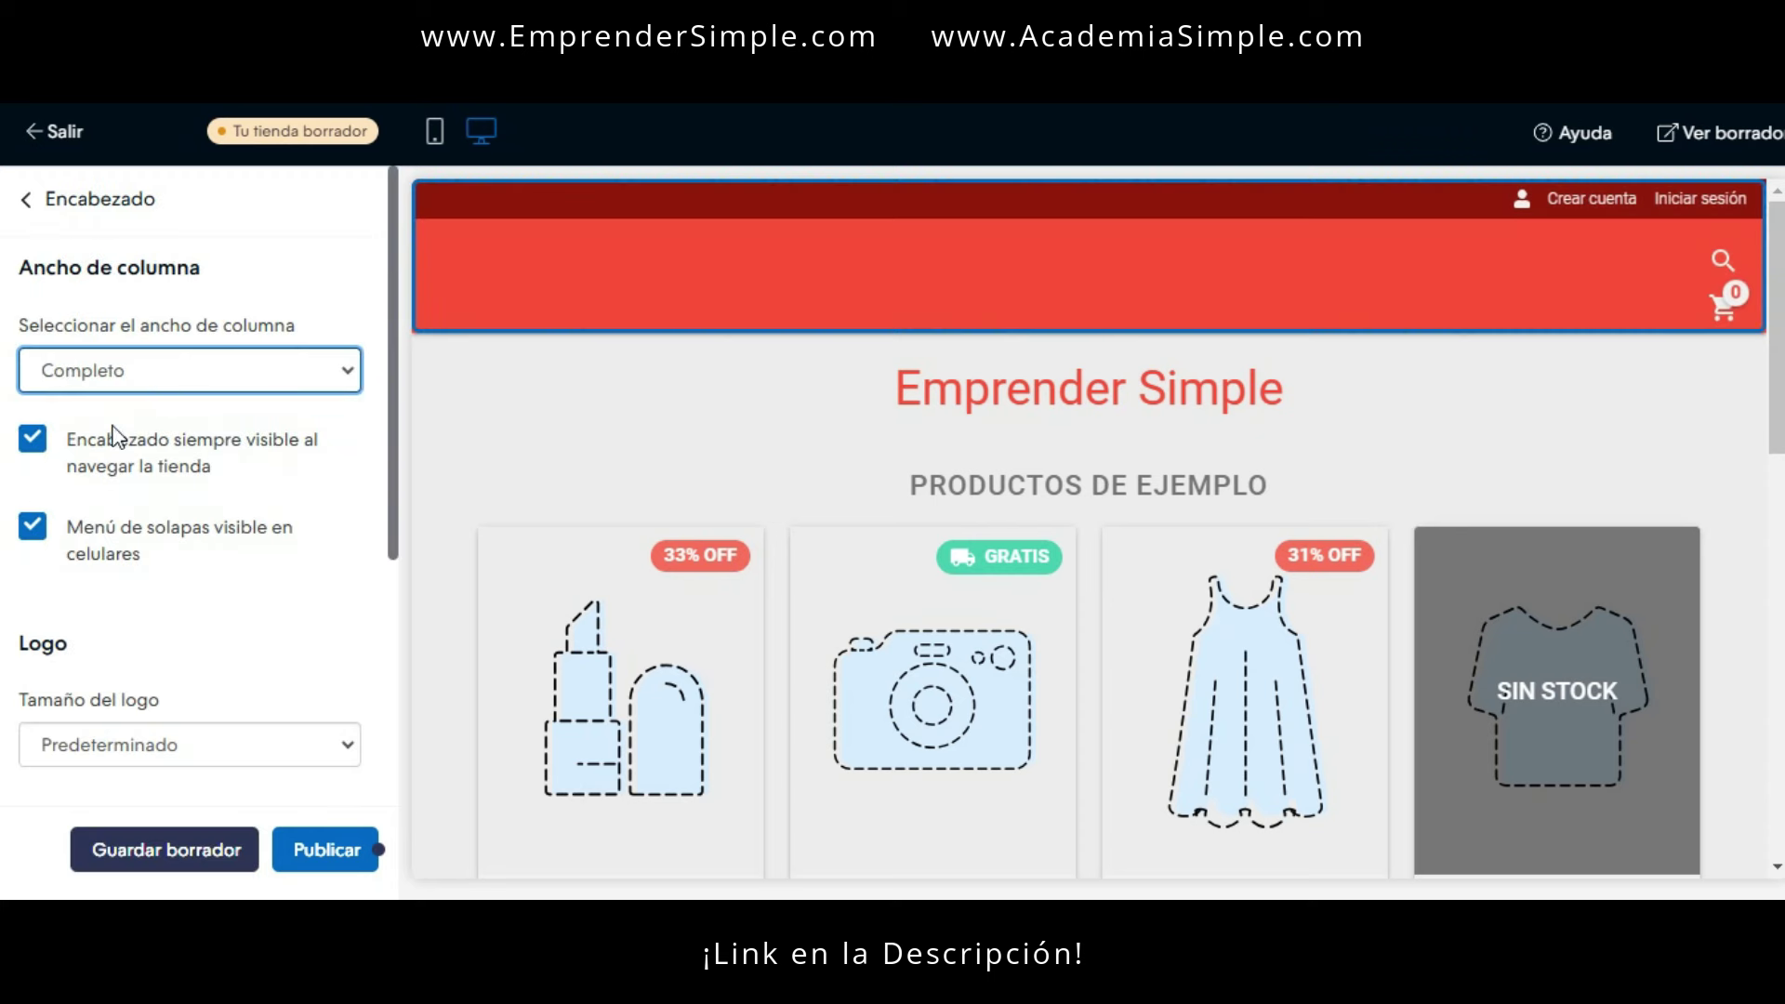
left_click(38, 448)
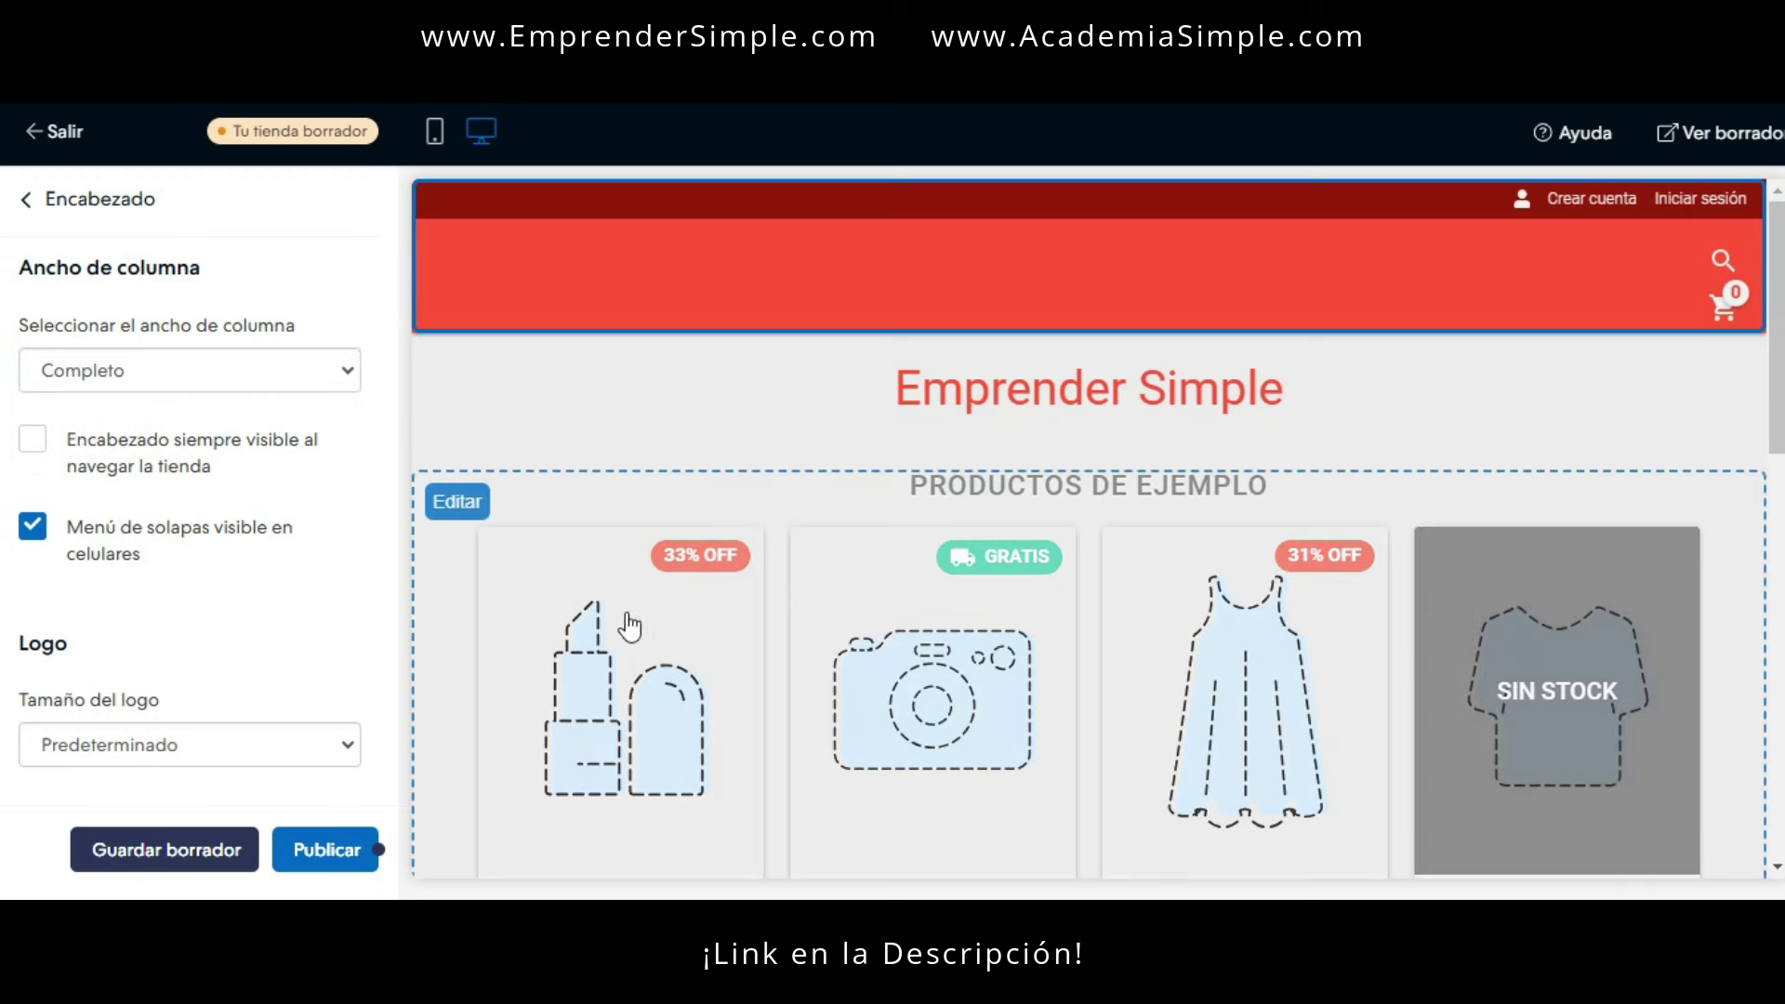
- View the featured products settings (Productos destacados) from the preview and return to the main settings list
left_click(455, 507)
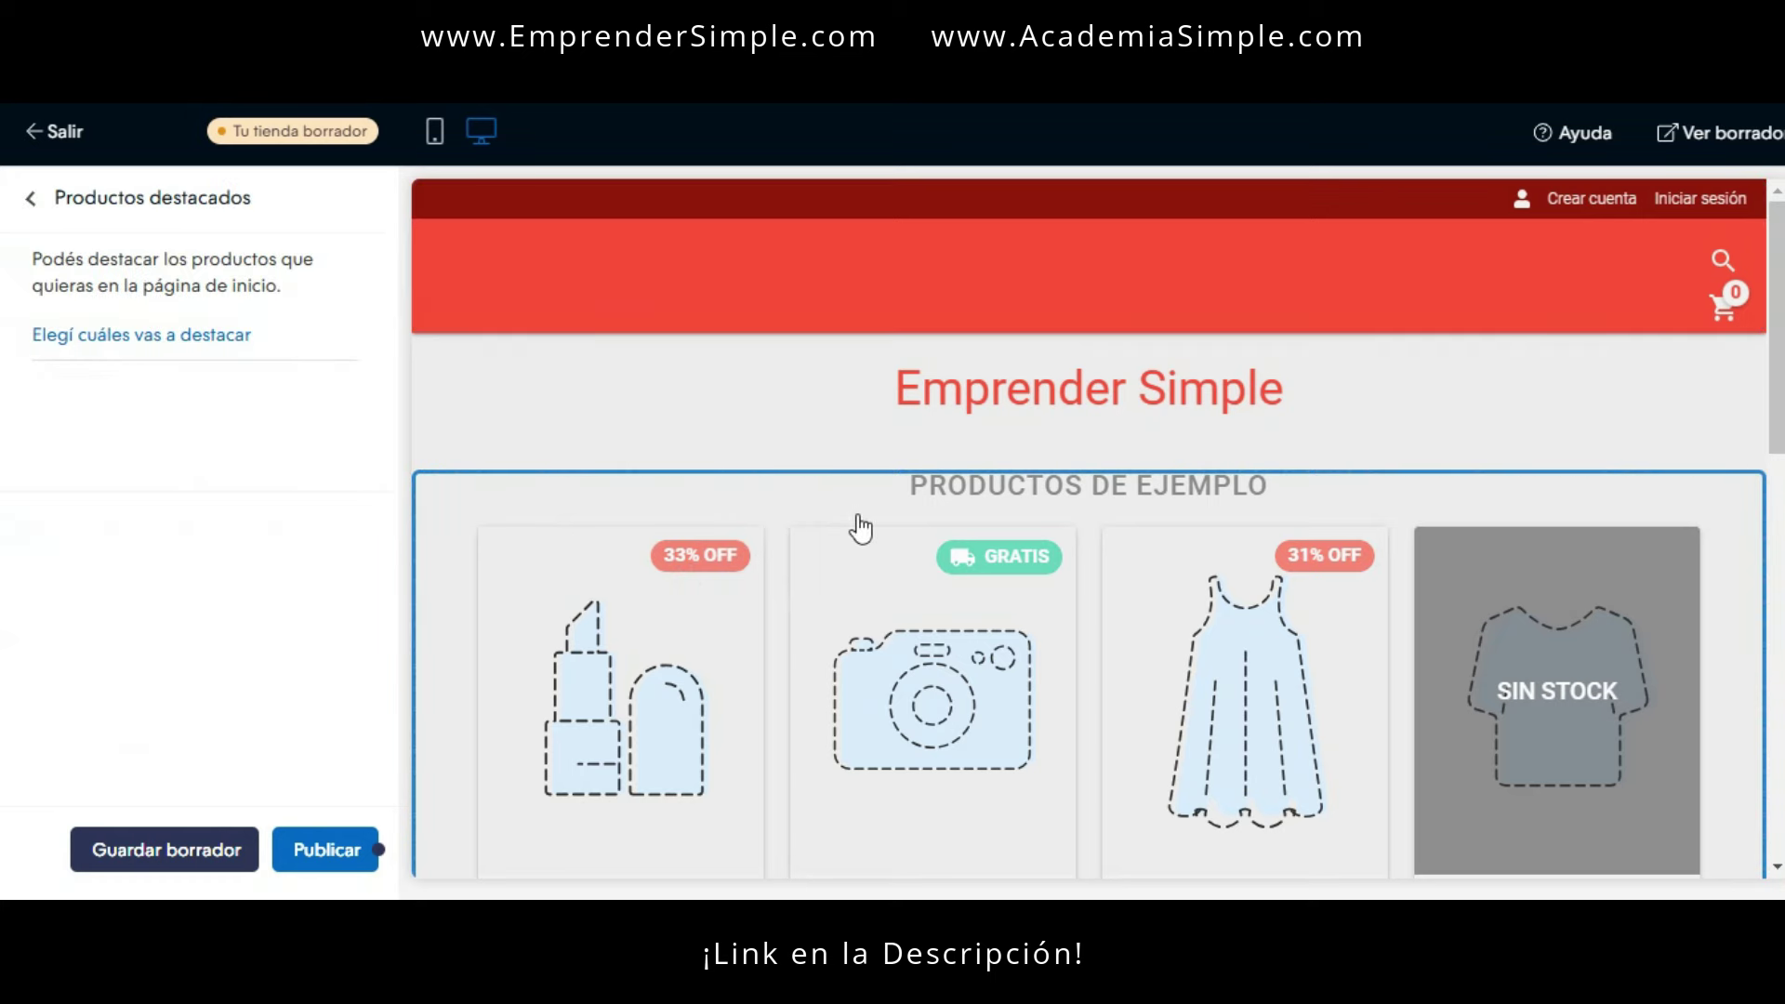
scroll(853, 521, "down", 10)
scroll(930, 502, "up", 10)
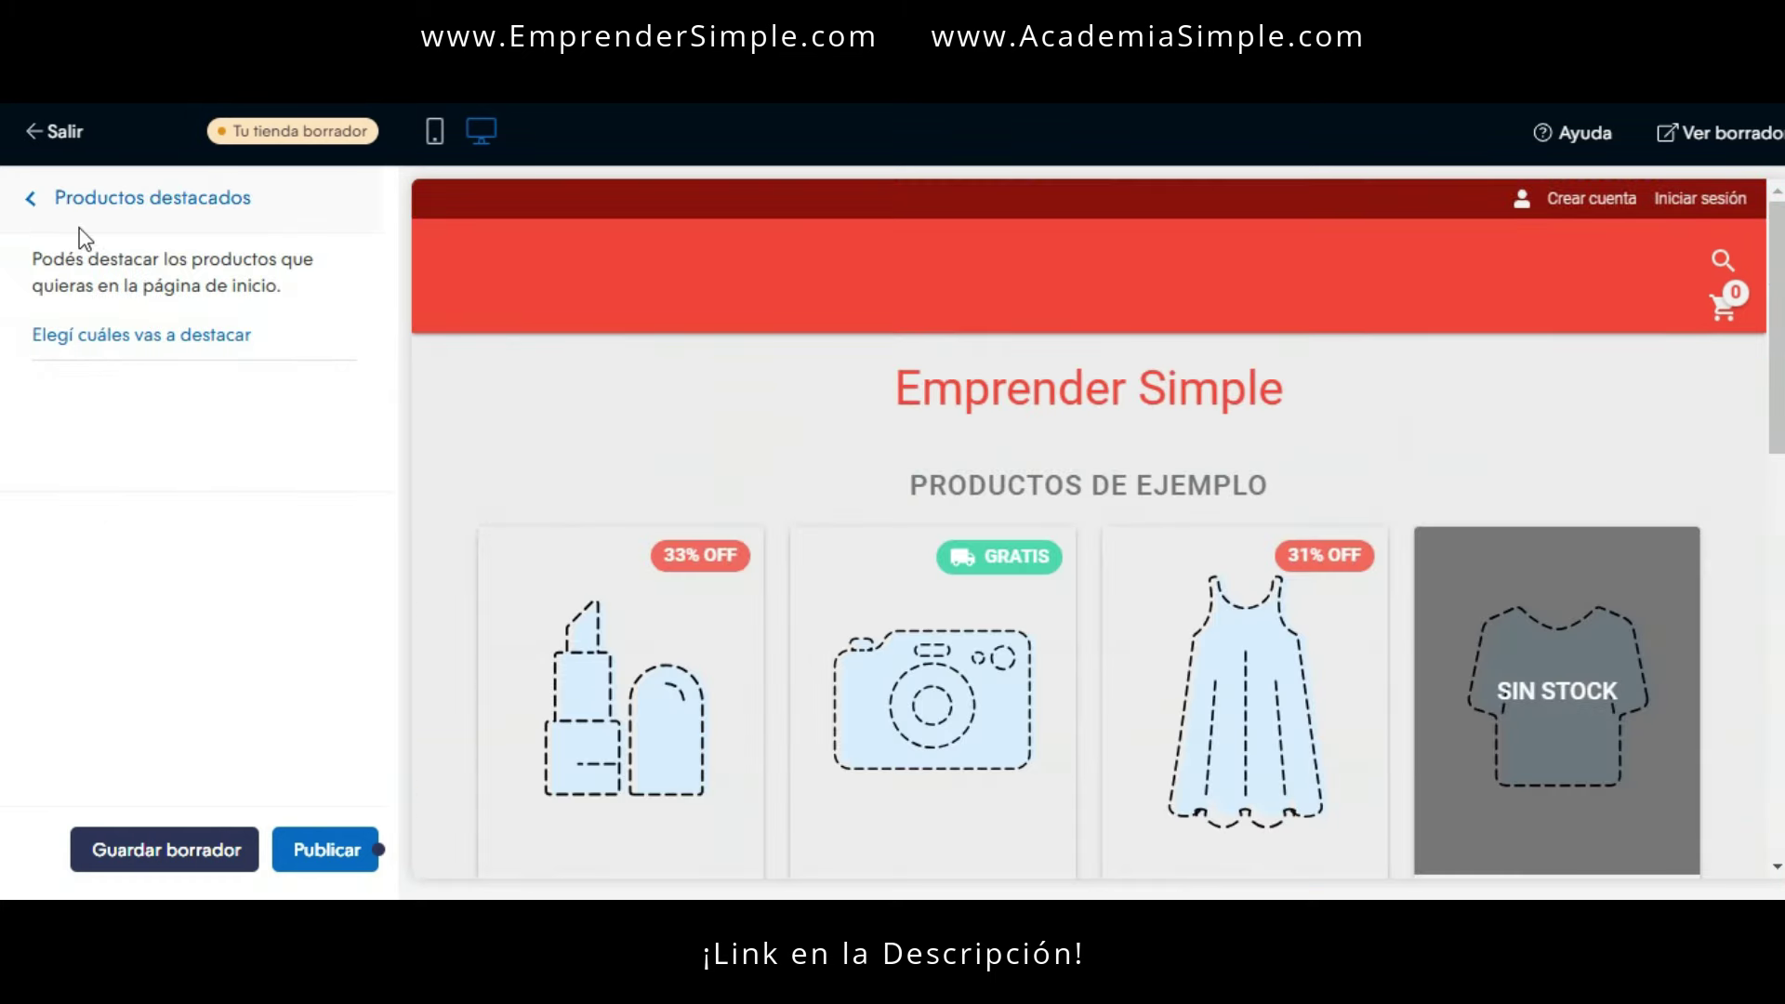
left_click(40, 221)
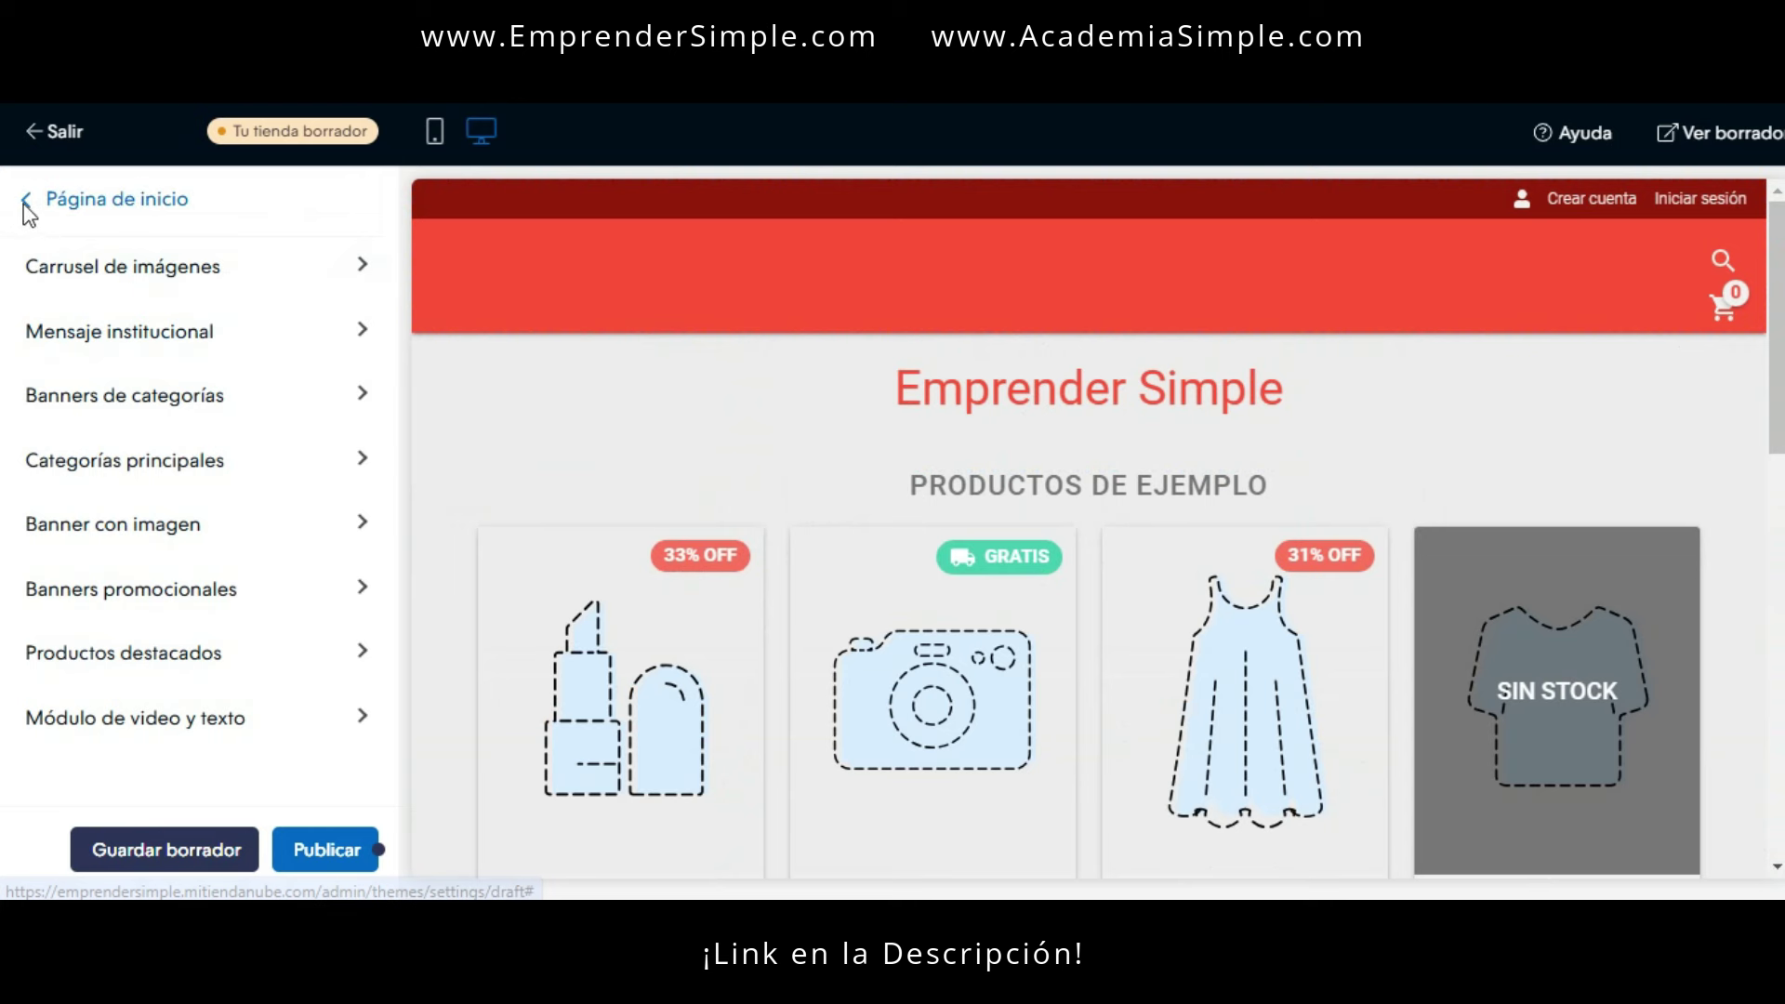
left_click(25, 203)
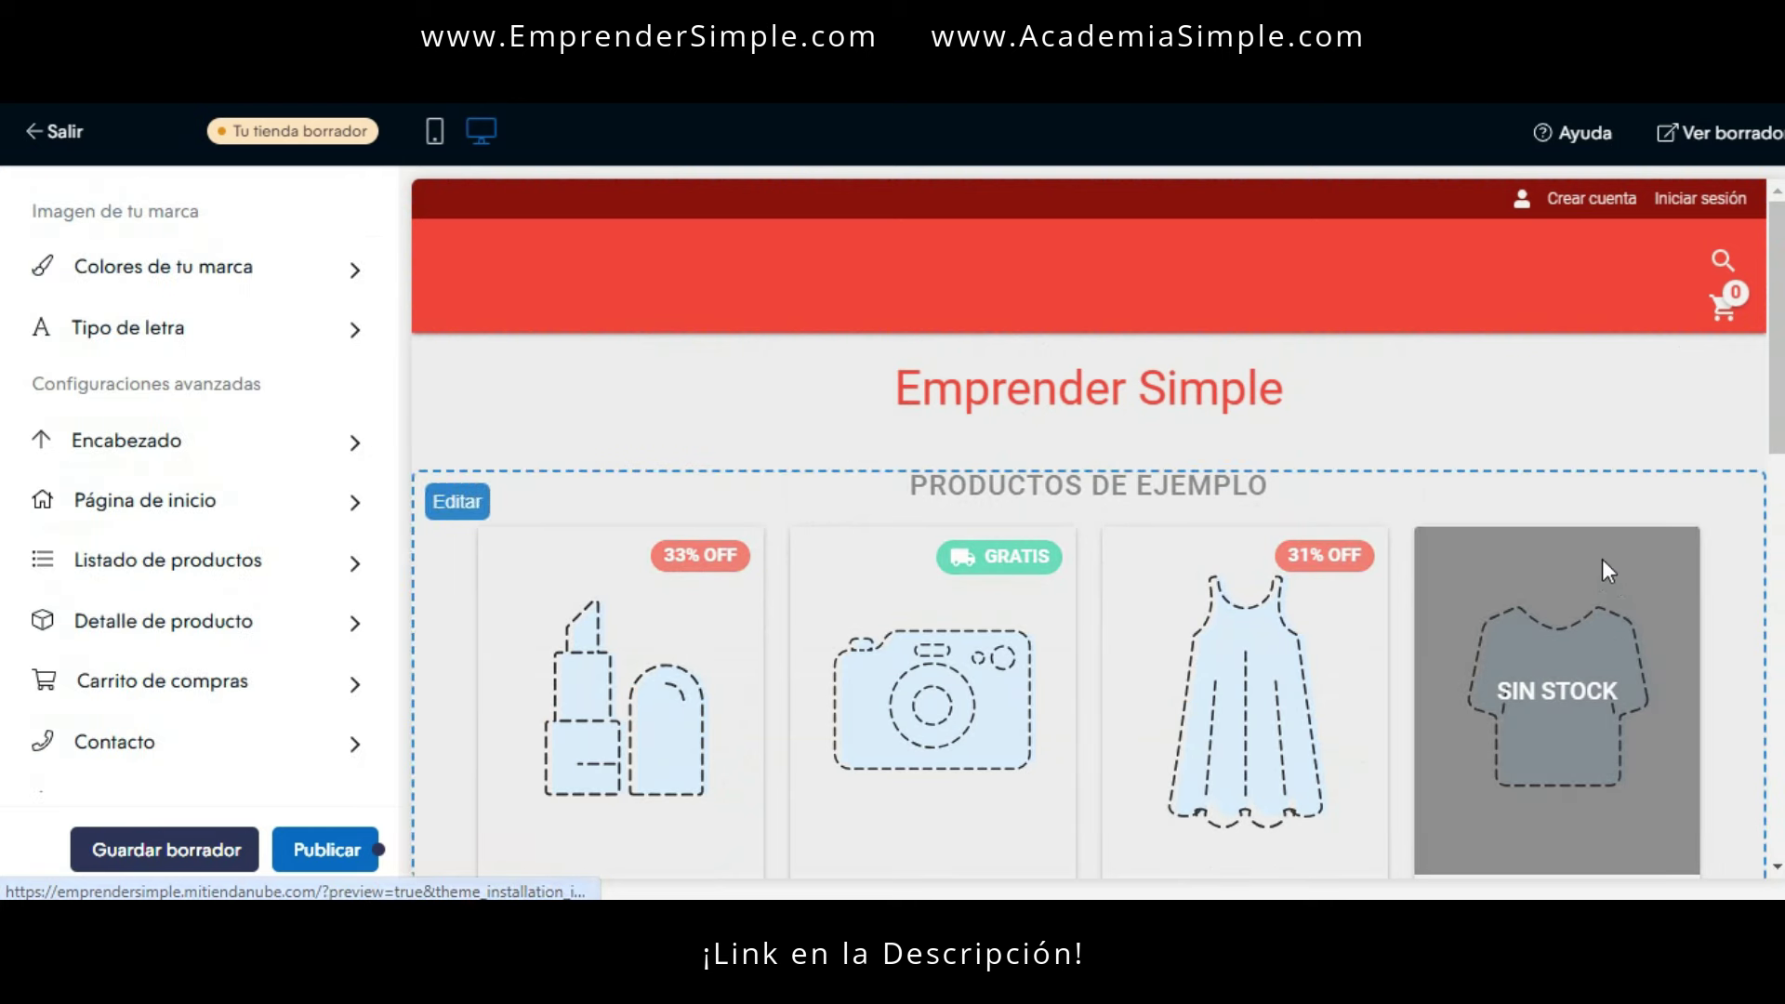
- Look through the draft's home page preview from the header to the payment and shipping footer
scroll(1618, 571, "down", 10)
scroll(1610, 716, "up", 10)
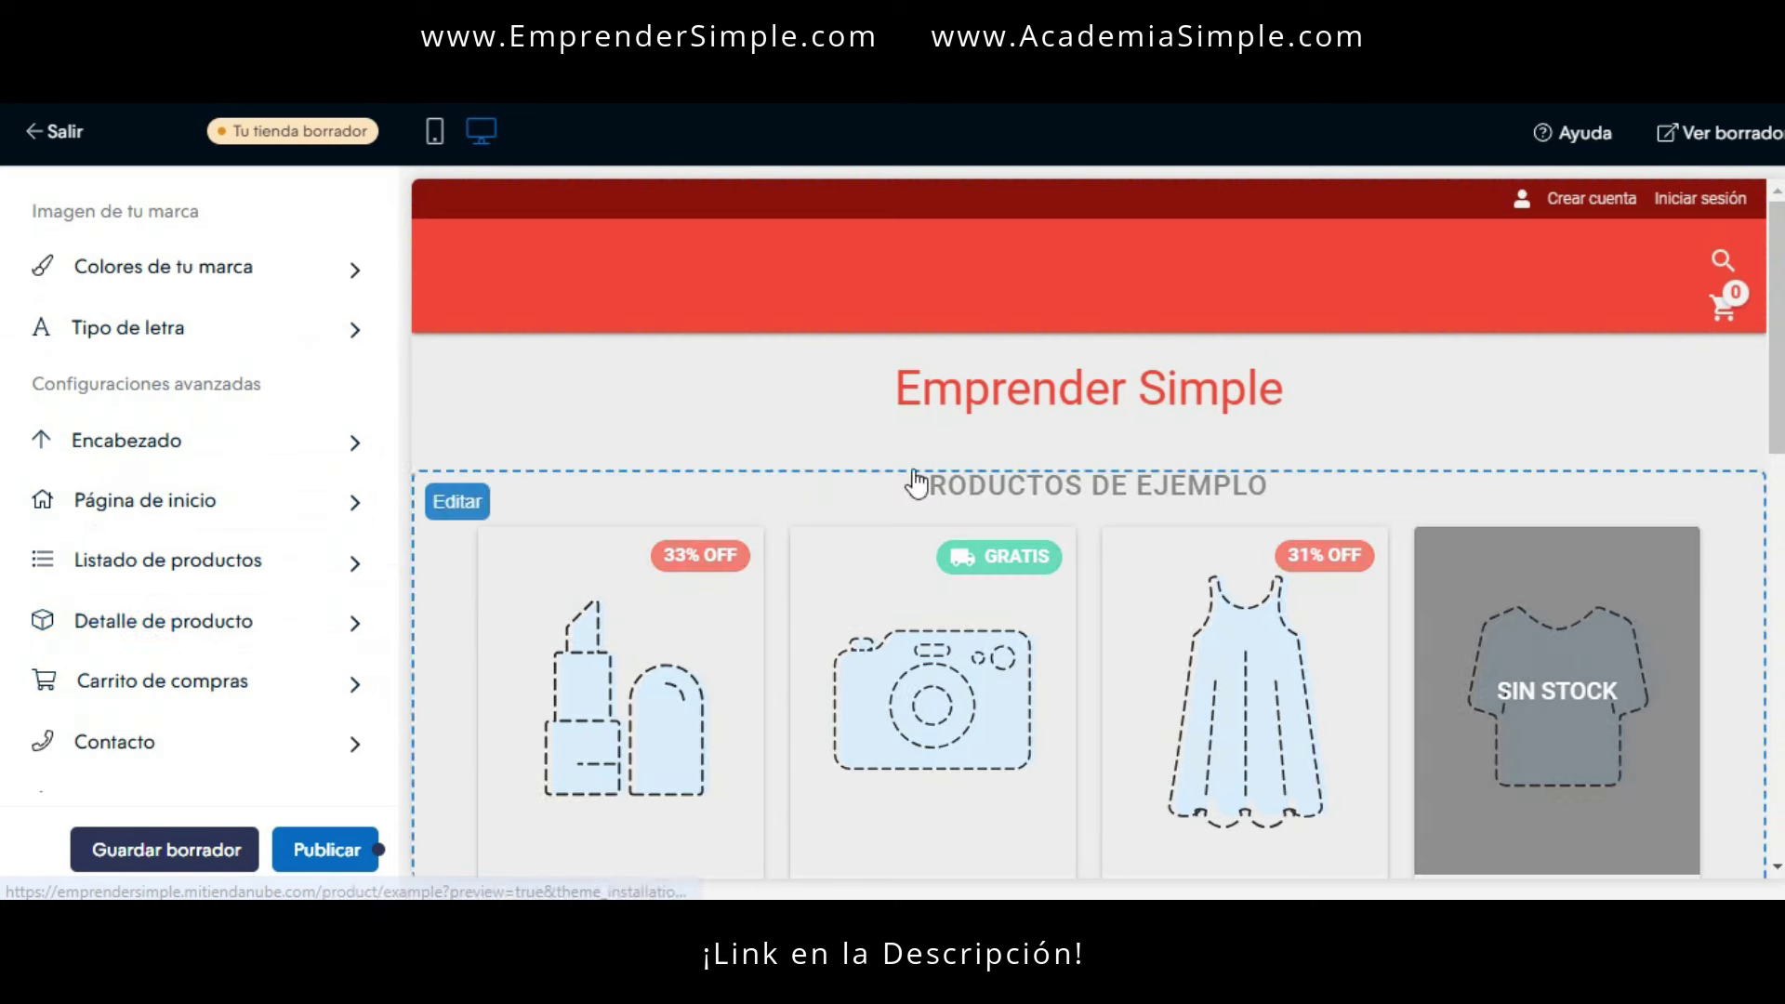
scroll(1506, 506, "down", 10)
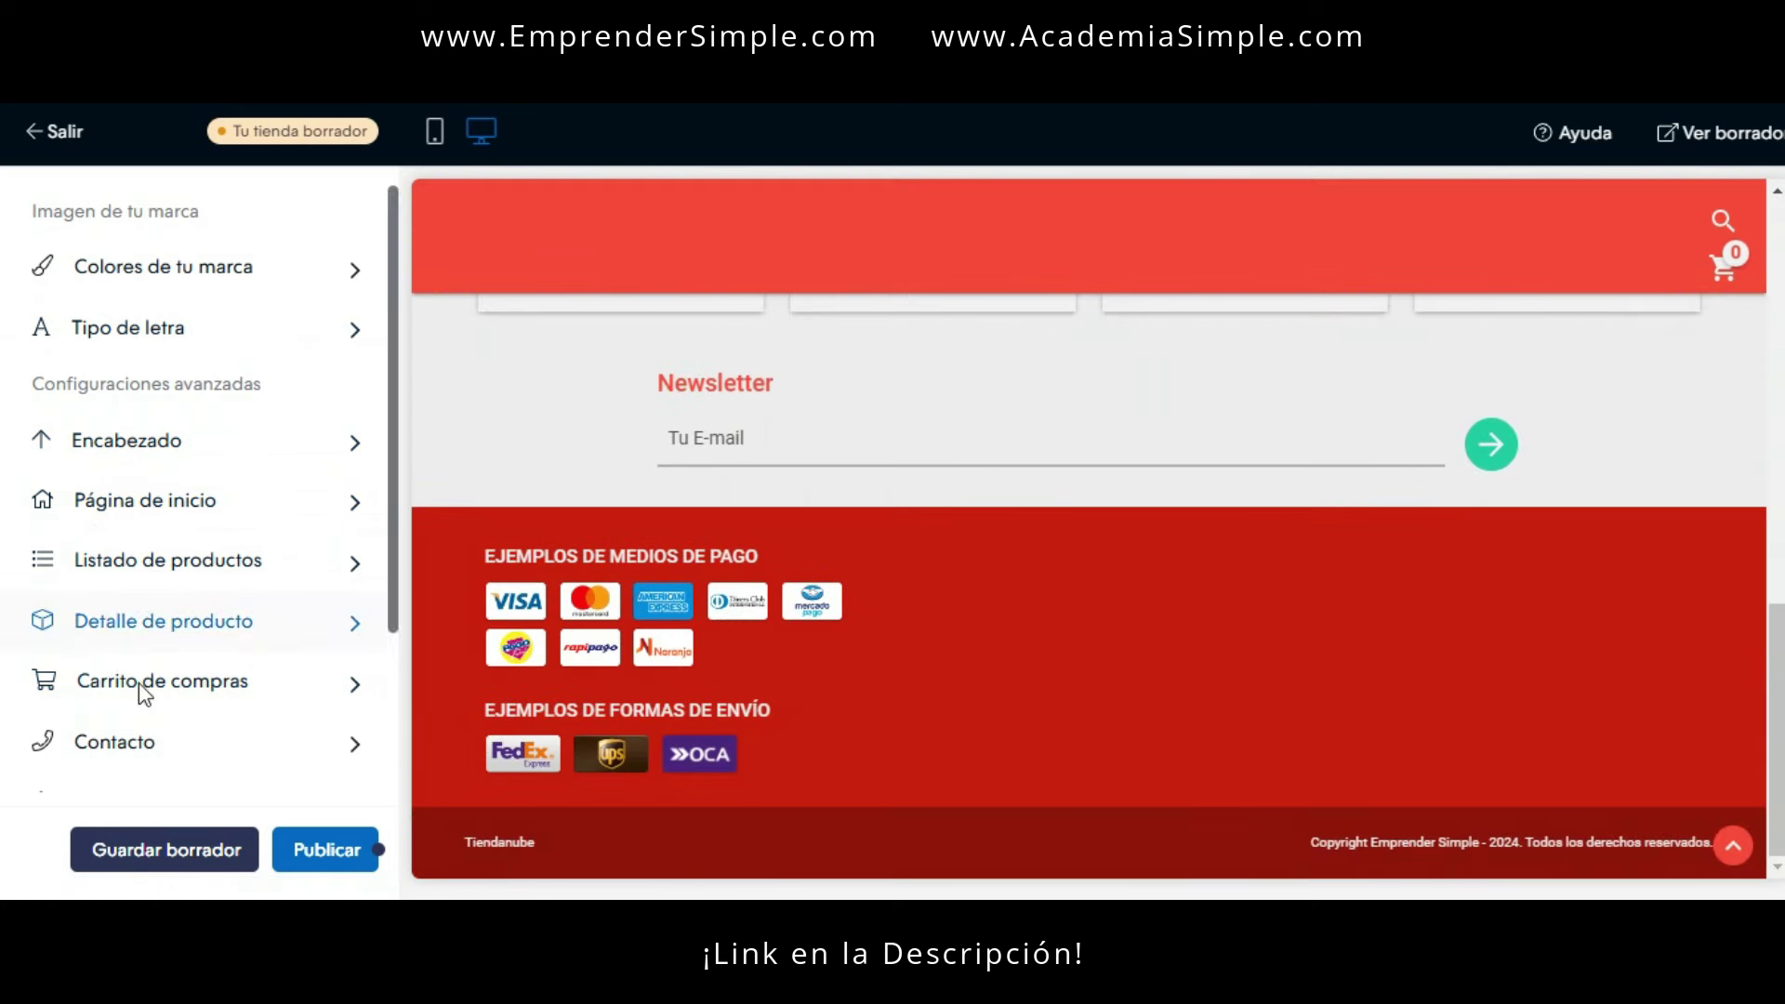
scroll(1395, 530, "up", 10)
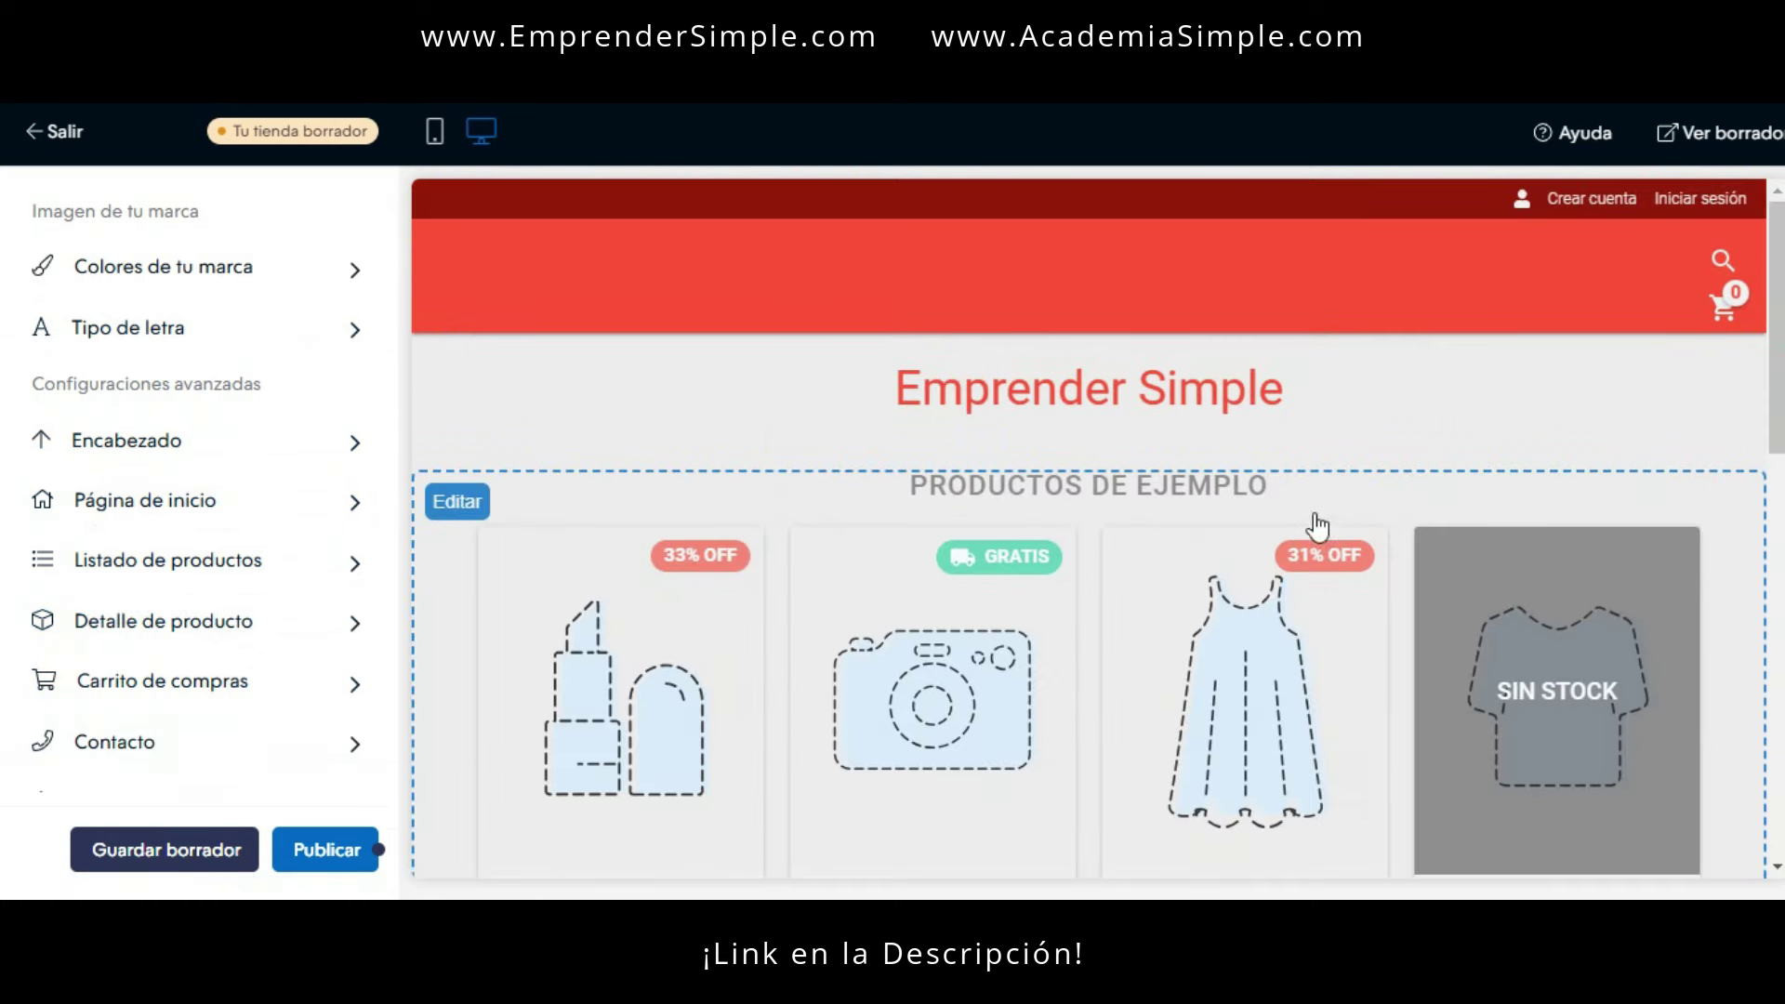
left_click_drag(350, 897, 292, 795)
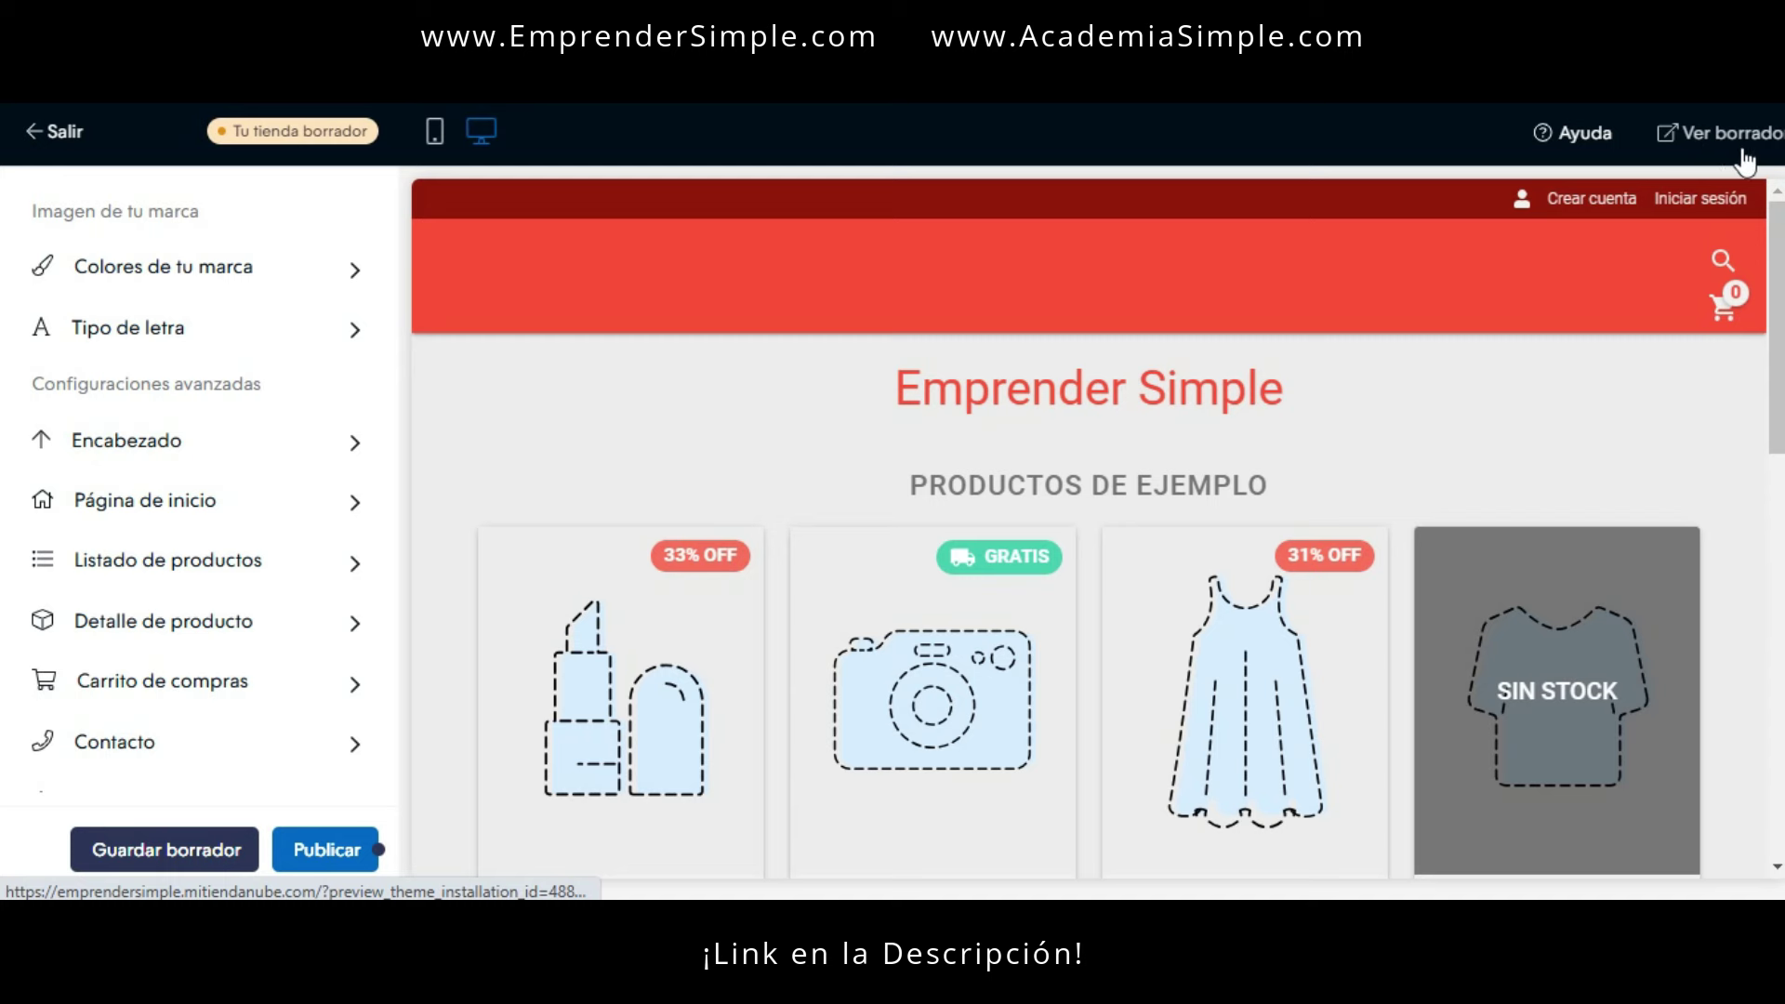
- View the full draft store (Ver borrador) down to its footer and return to the design editor
left_click(1702, 153)
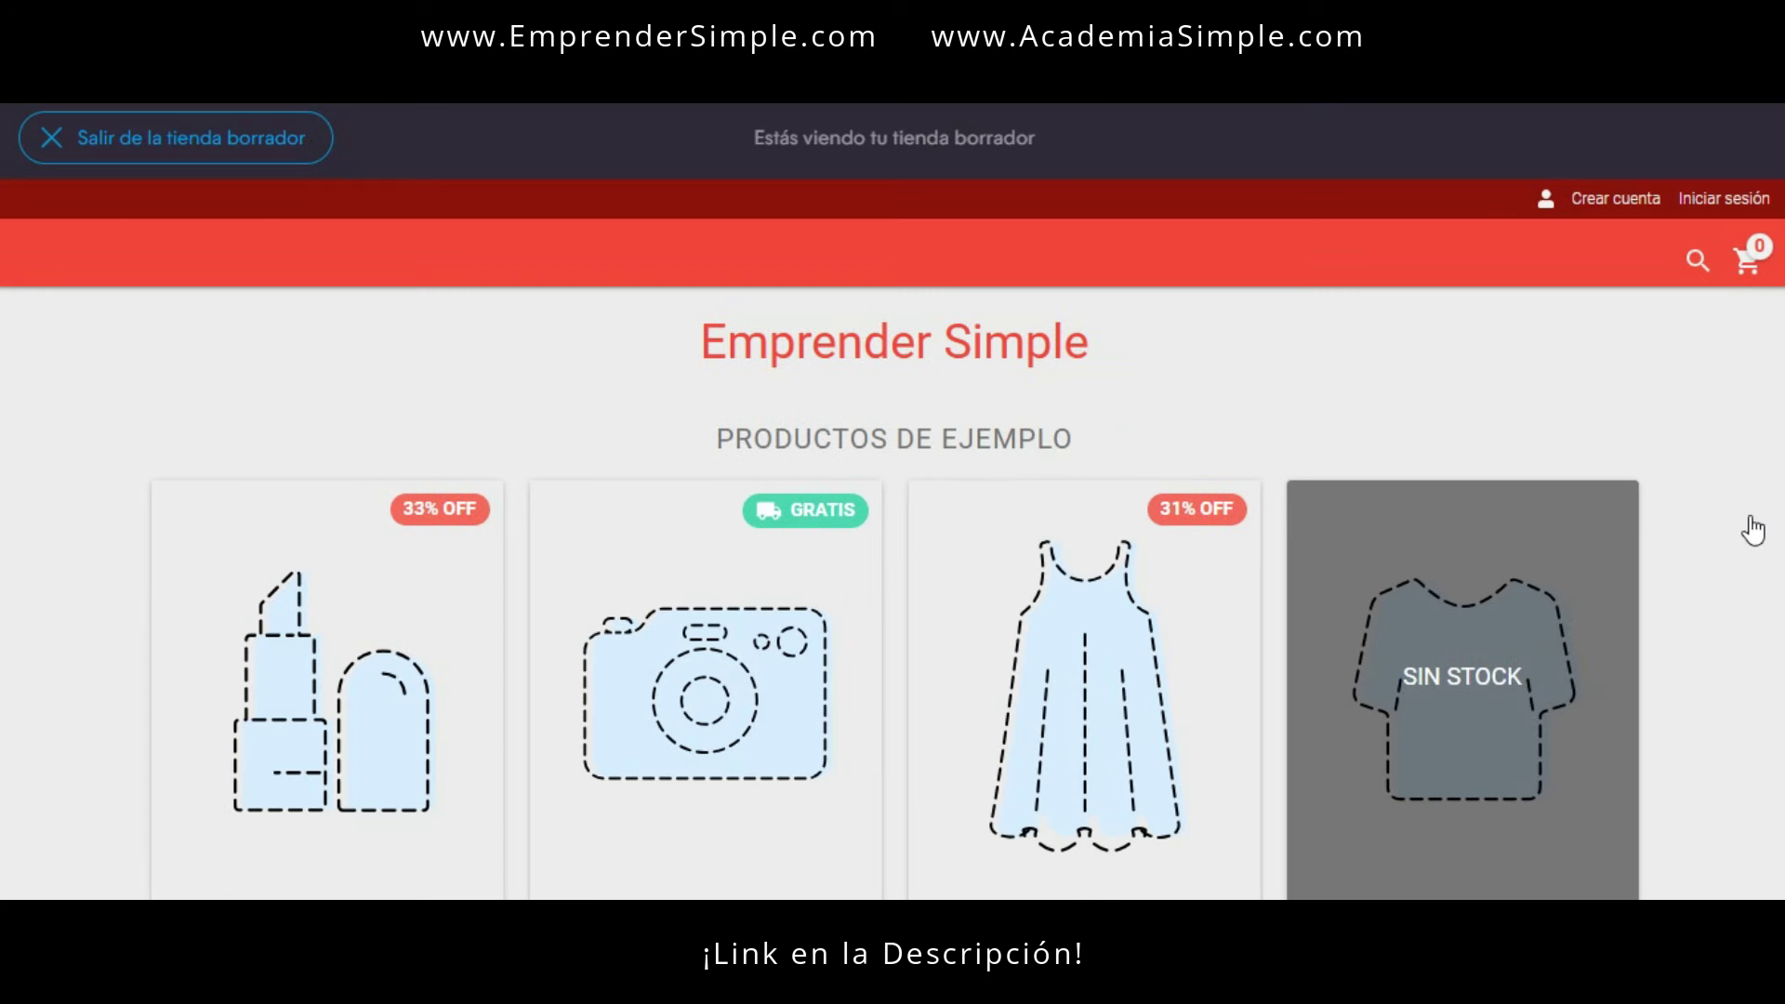
scroll(1732, 526, "down", 15)
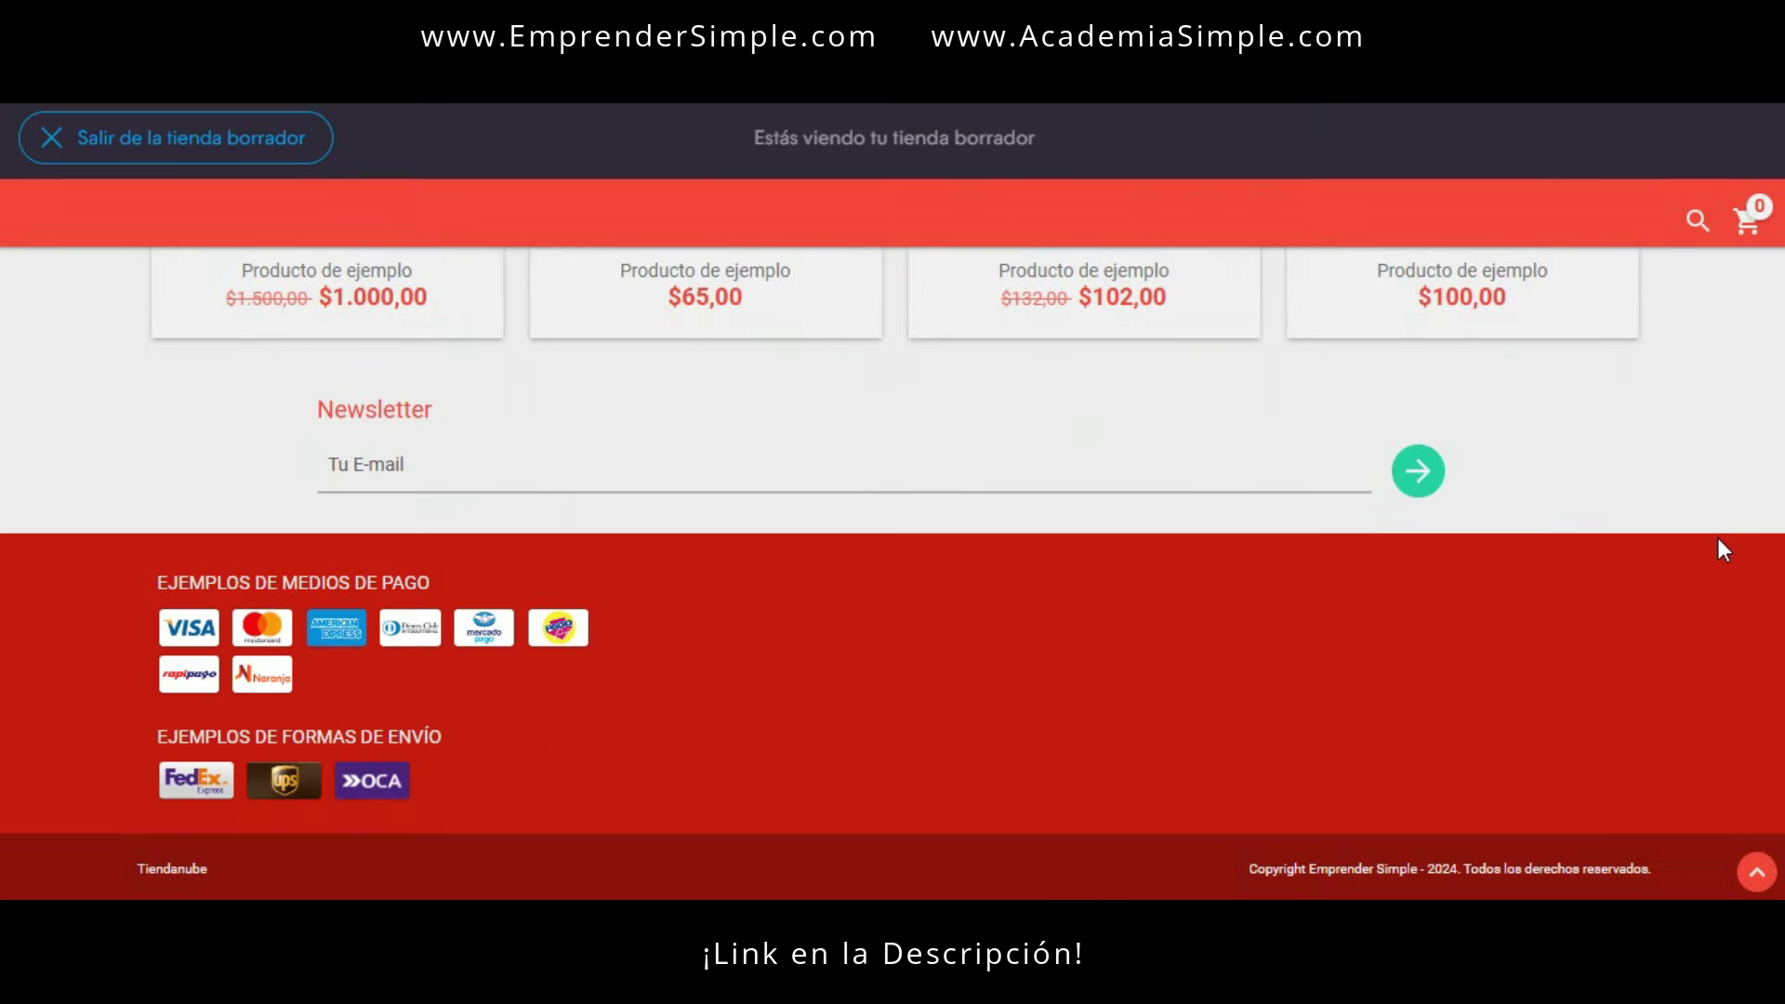
scroll(1717, 537, "up", 15)
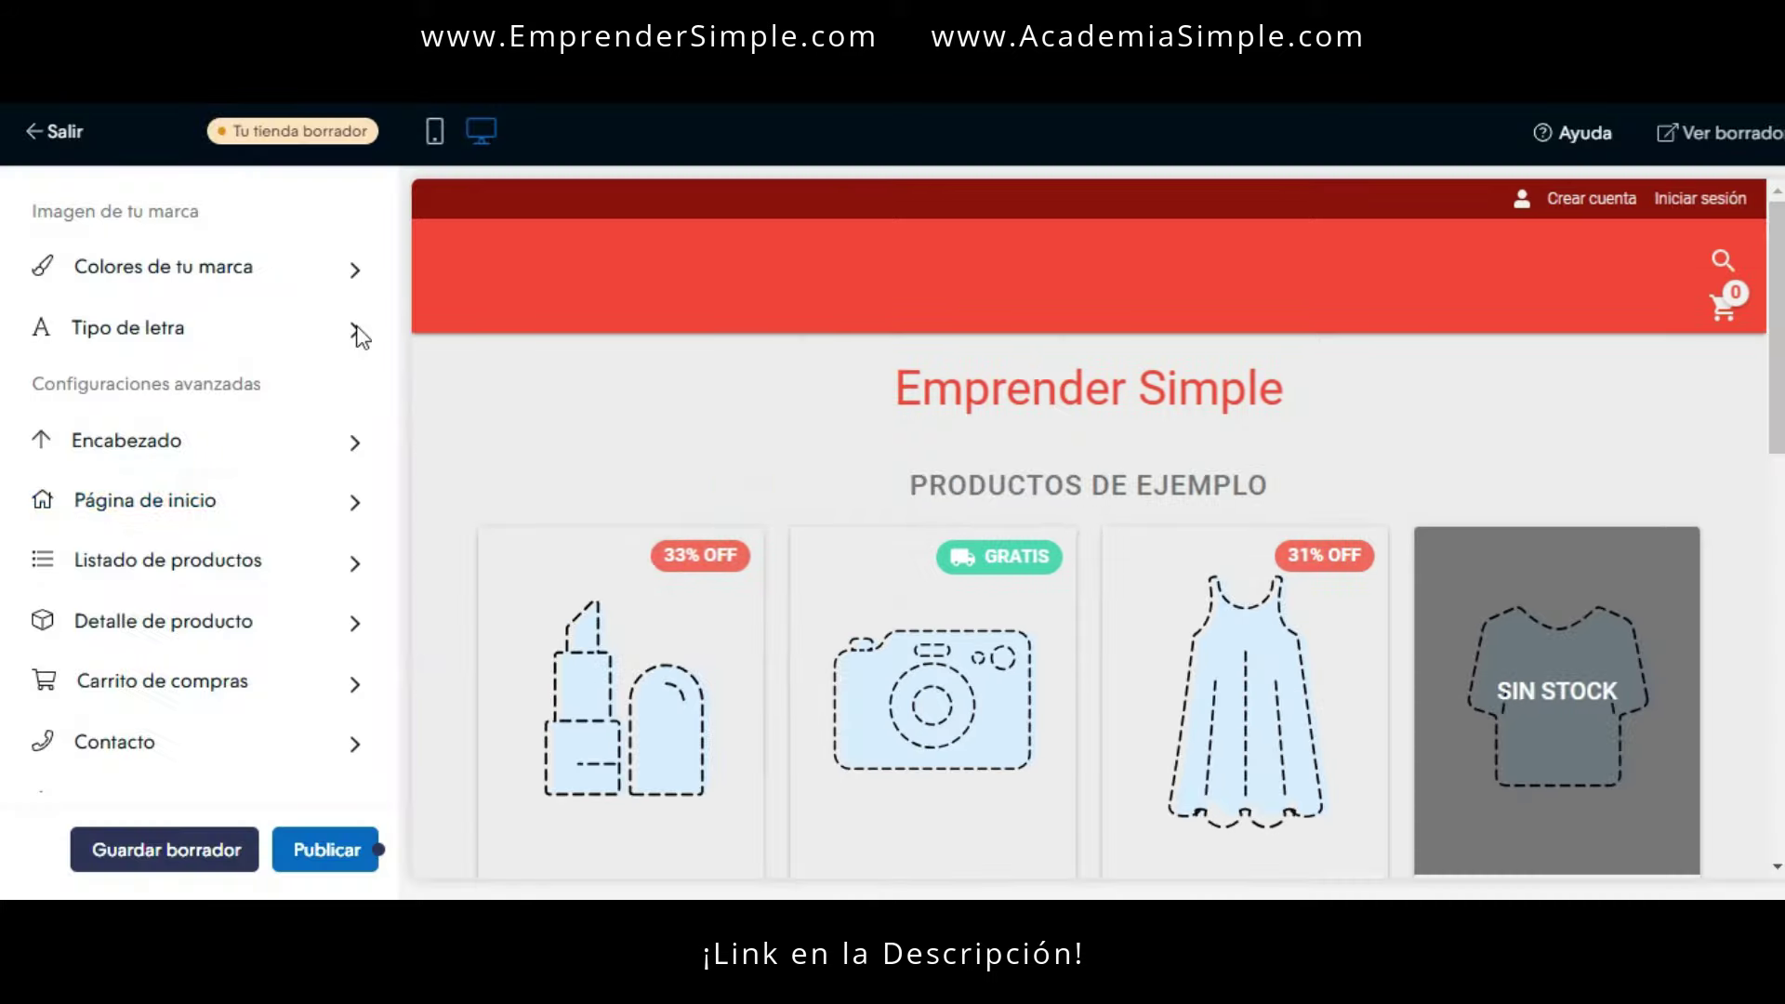
- Examine the example products (Productos de ejemplo) in the draft's home page preview
left_click(139, 851)
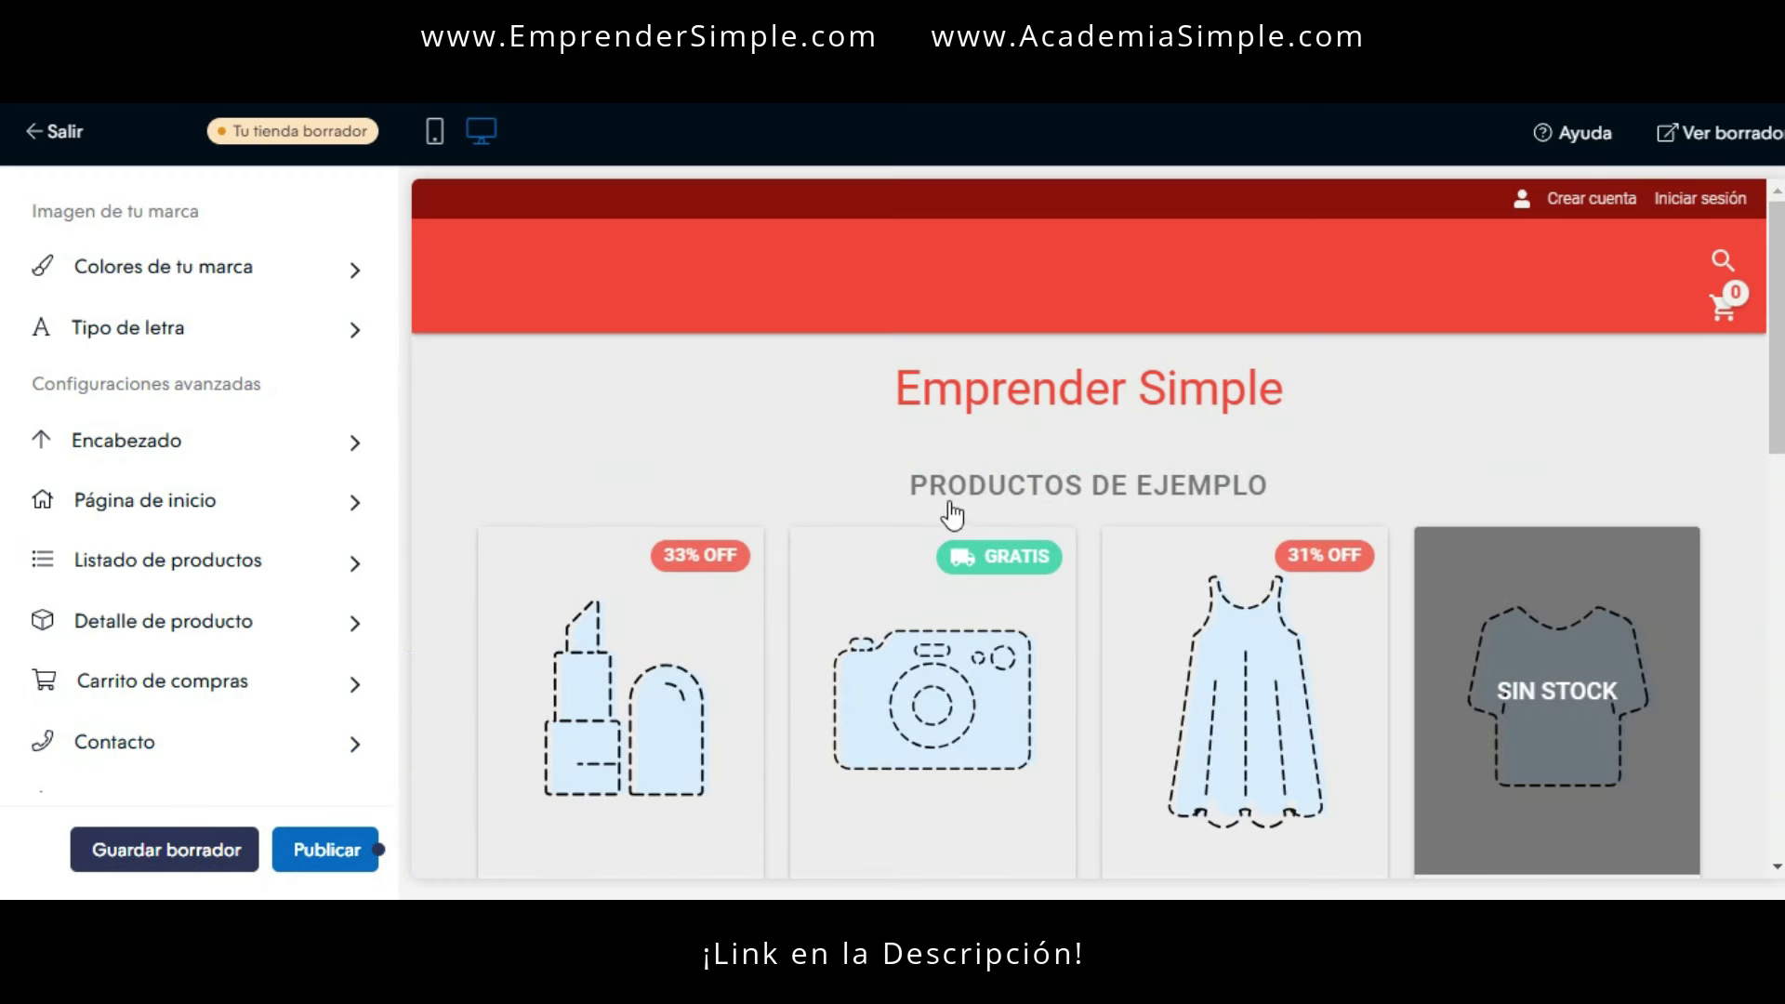
left_click_drag(913, 504, 1248, 502)
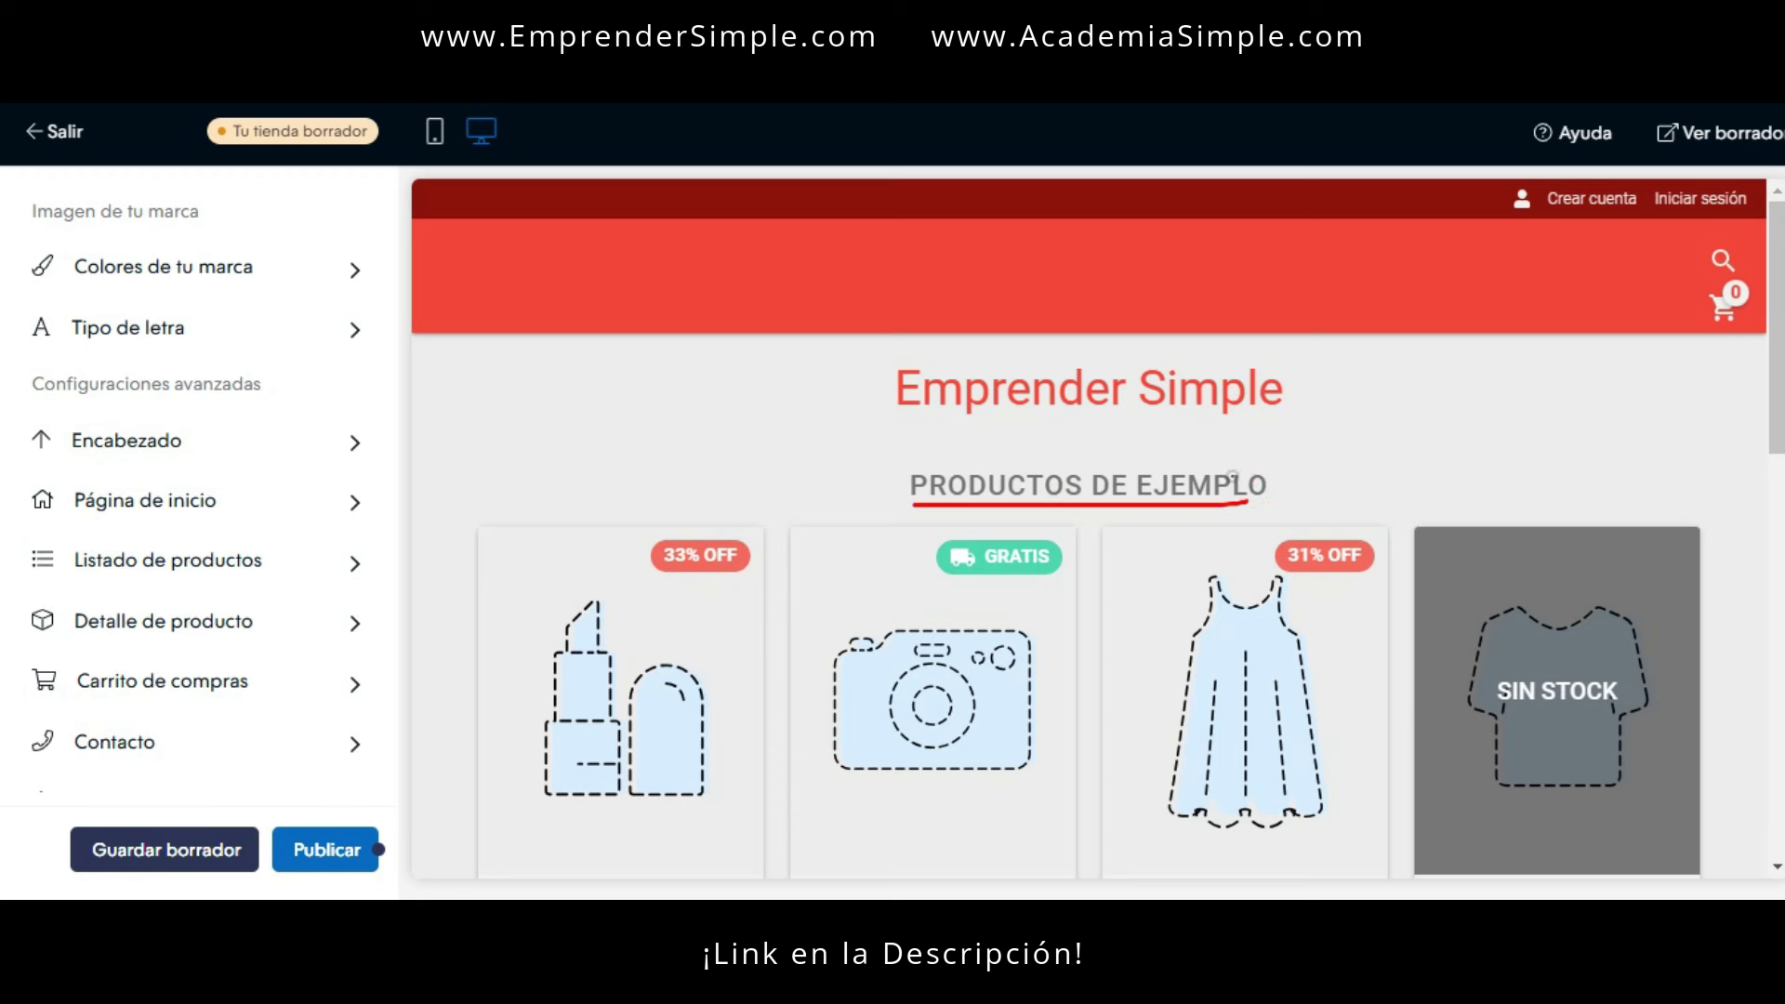
mouse_move(649, 489)
left_mouse_down()
mouse_move(497, 553)
mouse_move(735, 821)
mouse_move(1516, 841)
mouse_move(1367, 487)
left_mouse_up()
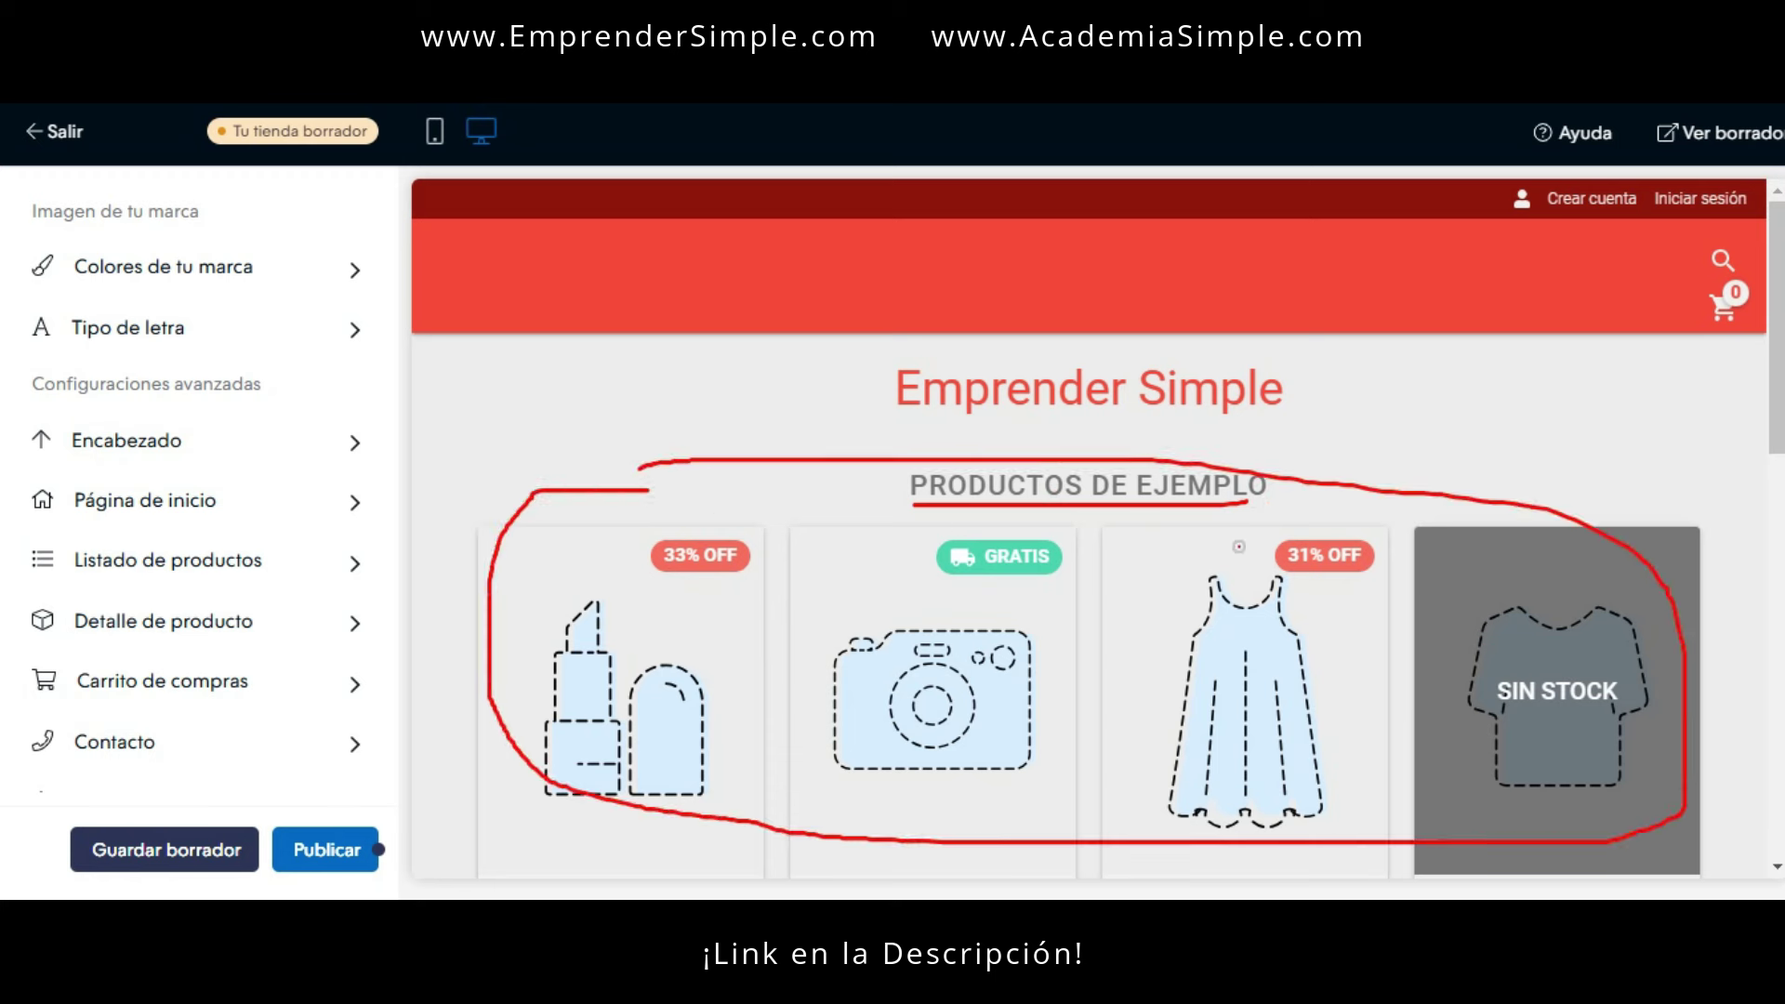
key("e")
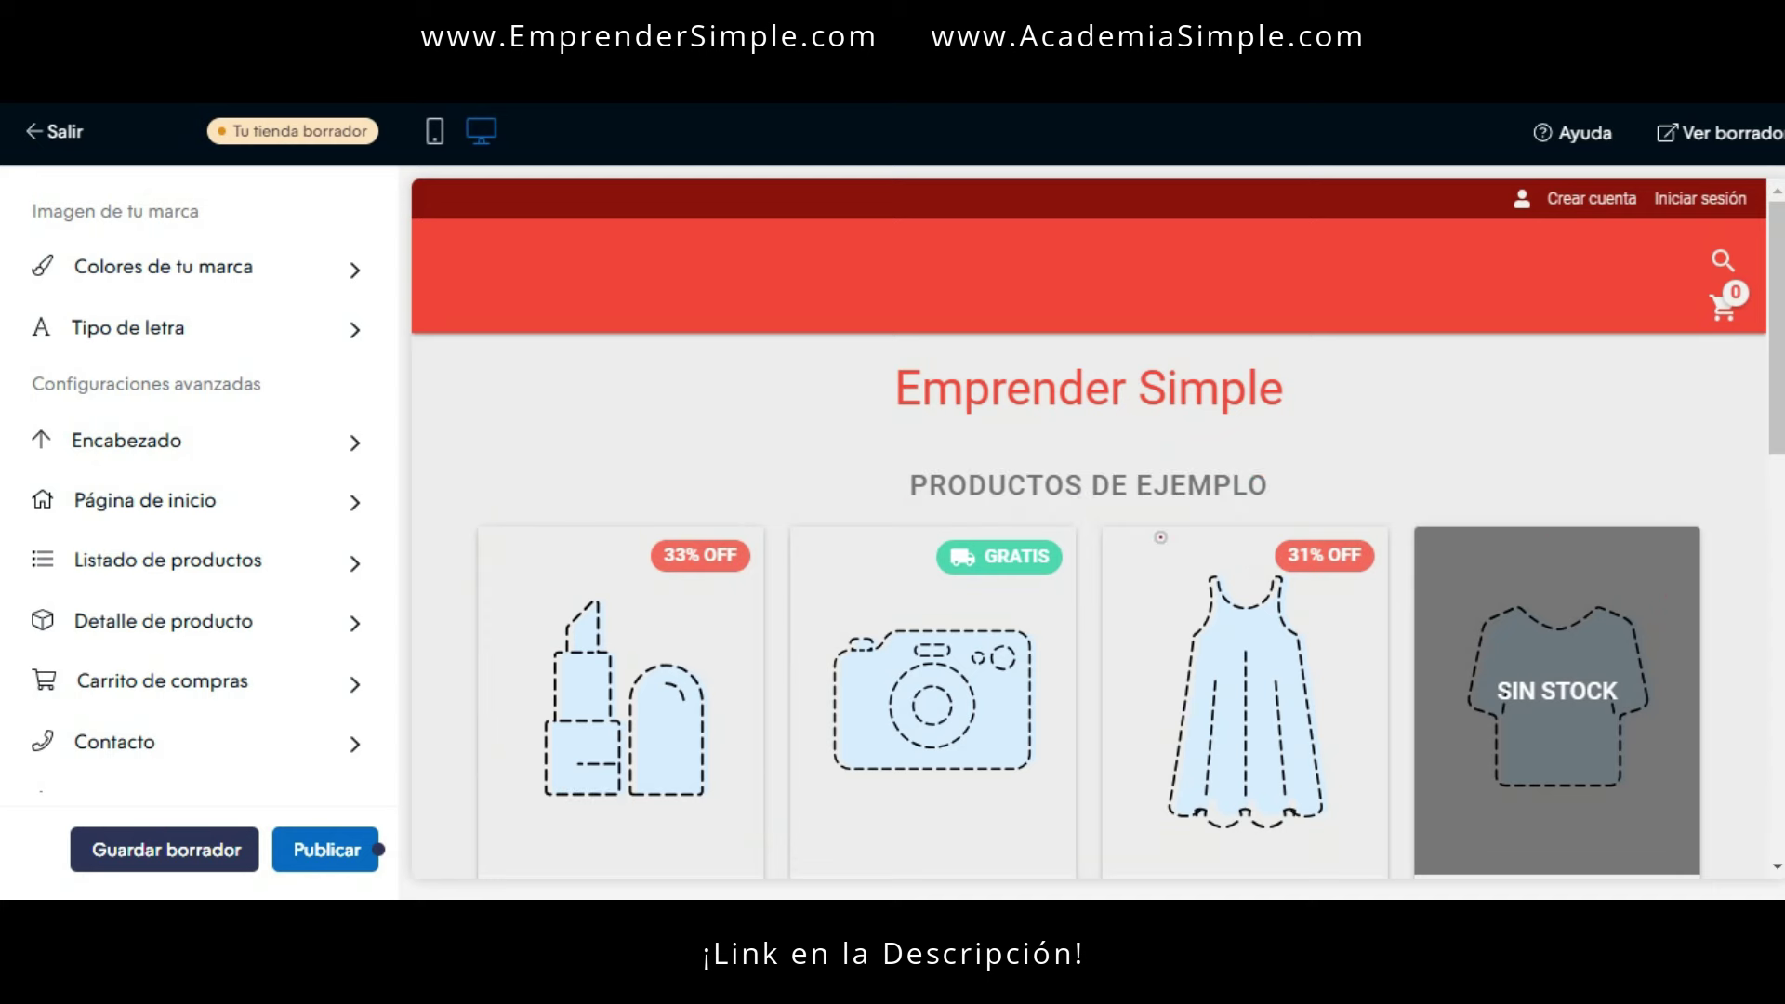
scroll(977, 567, "down", 2)
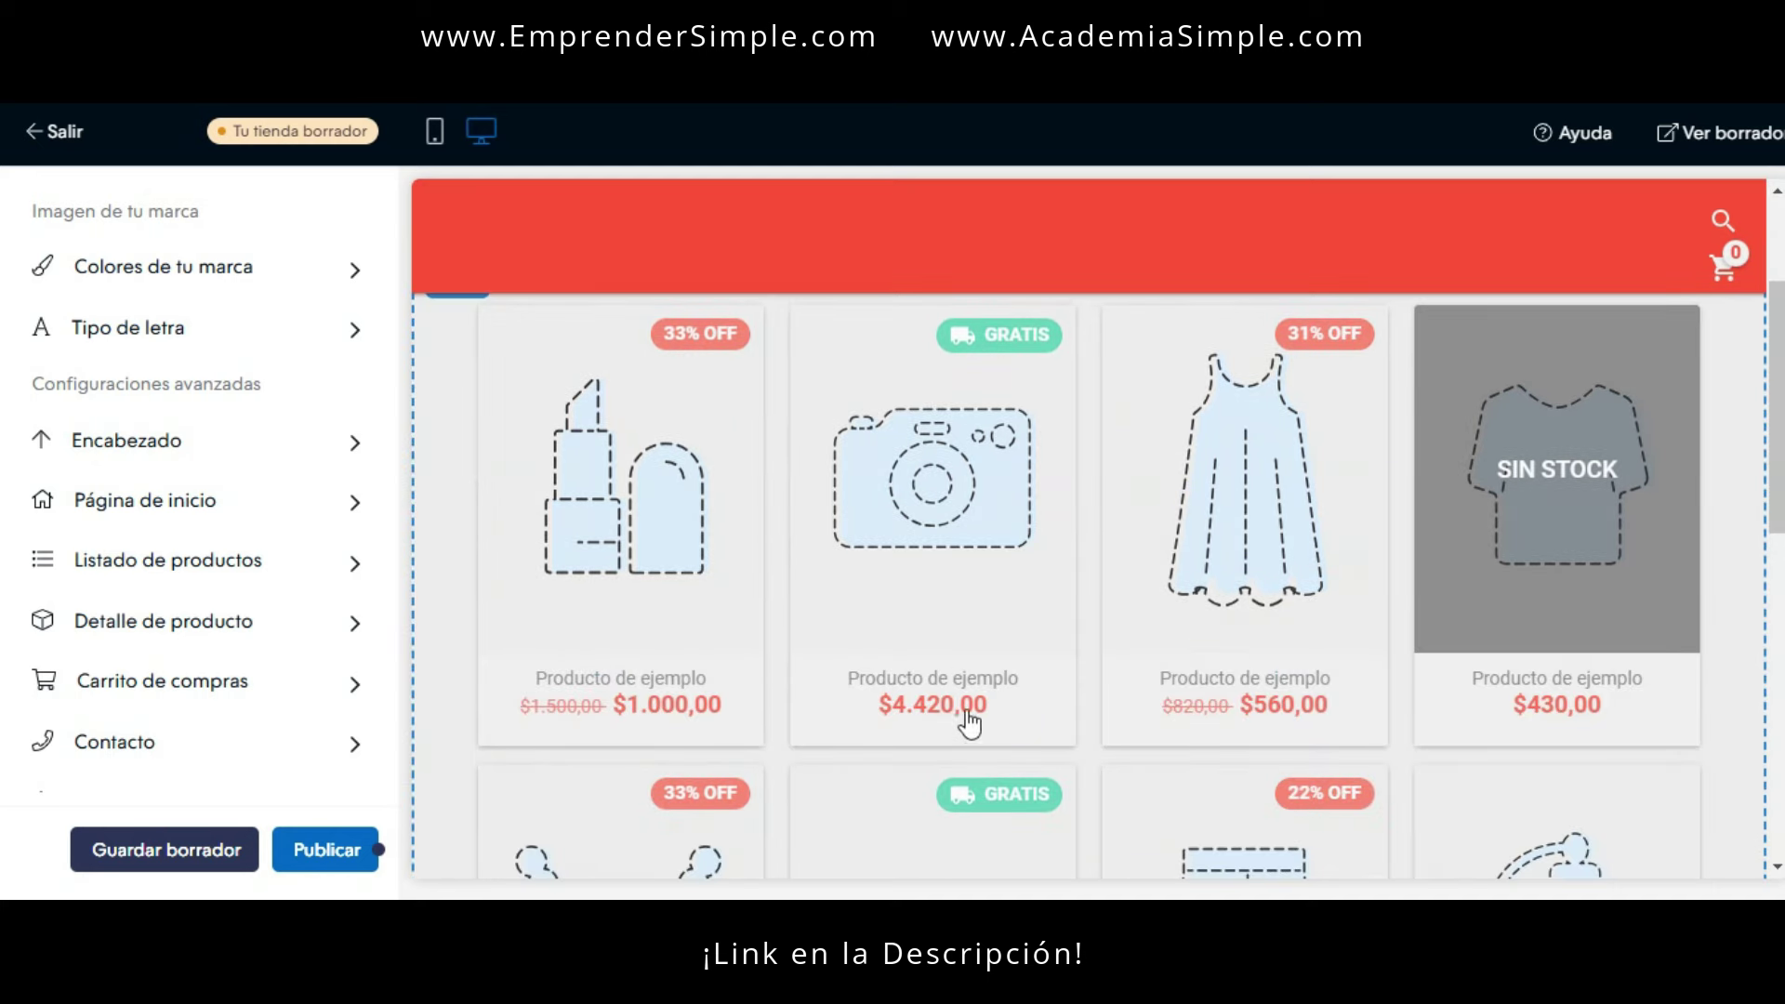
scroll(968, 724, "down", 4)
scroll(880, 666, "up", 6)
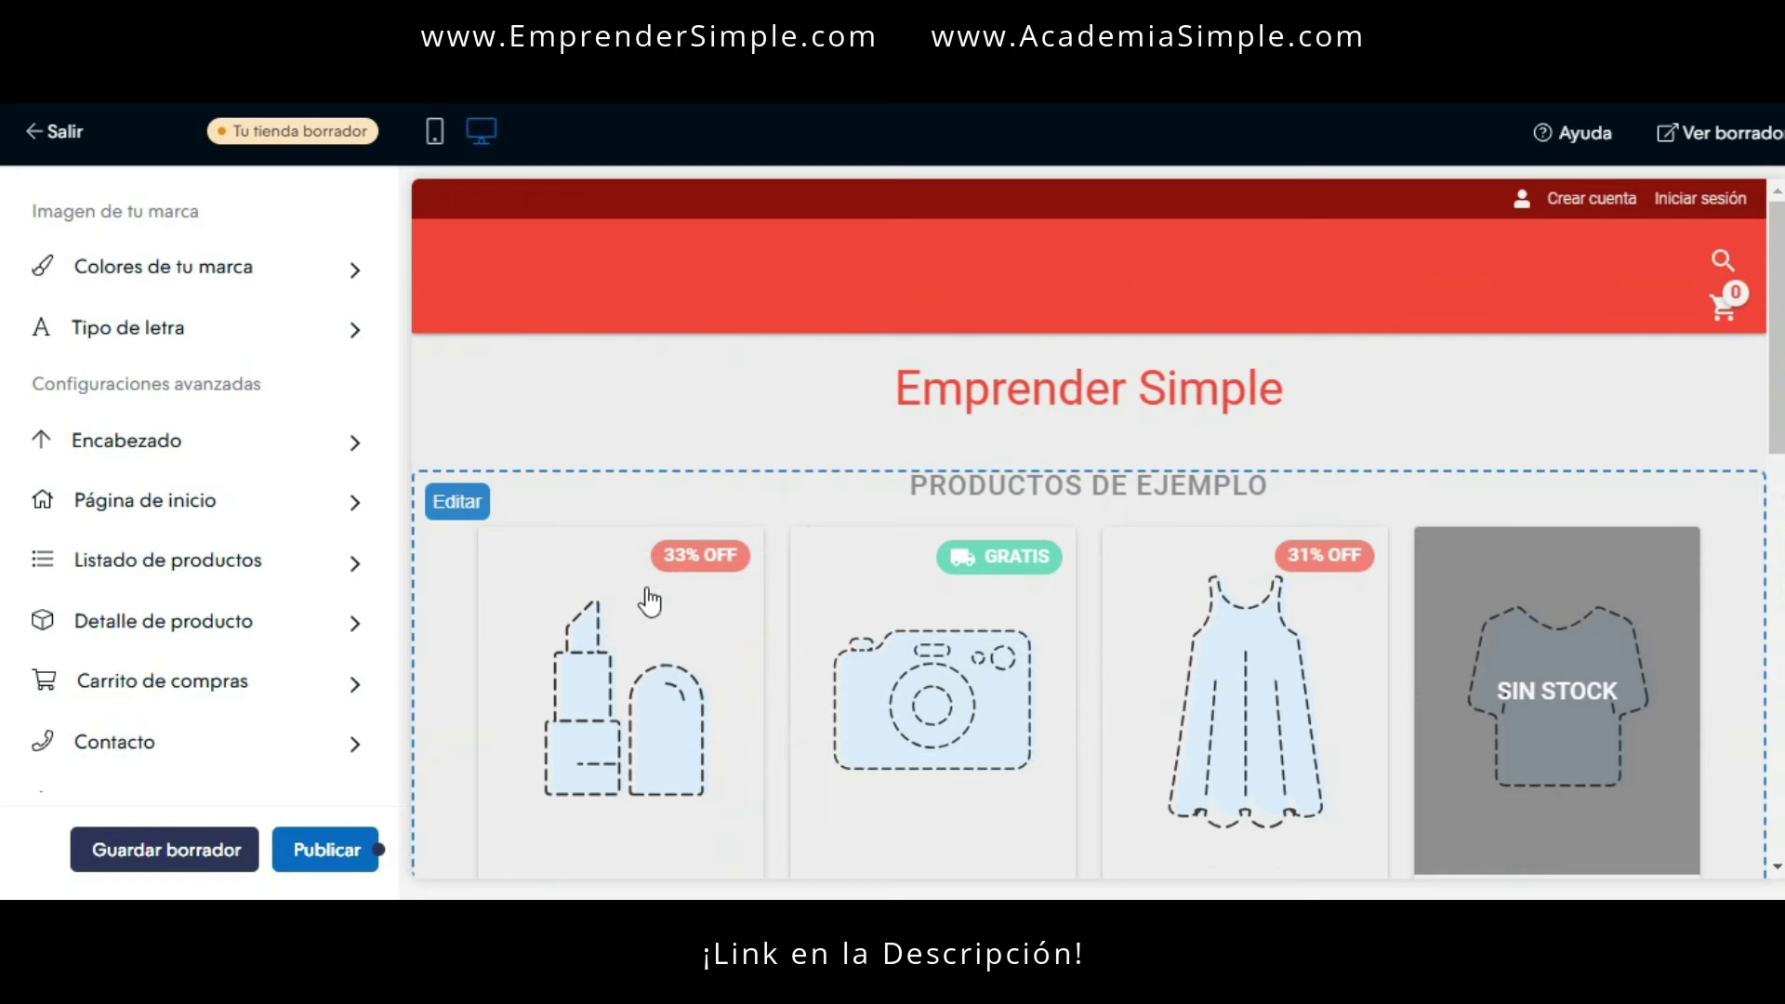
scroll(706, 670, "down", 4)
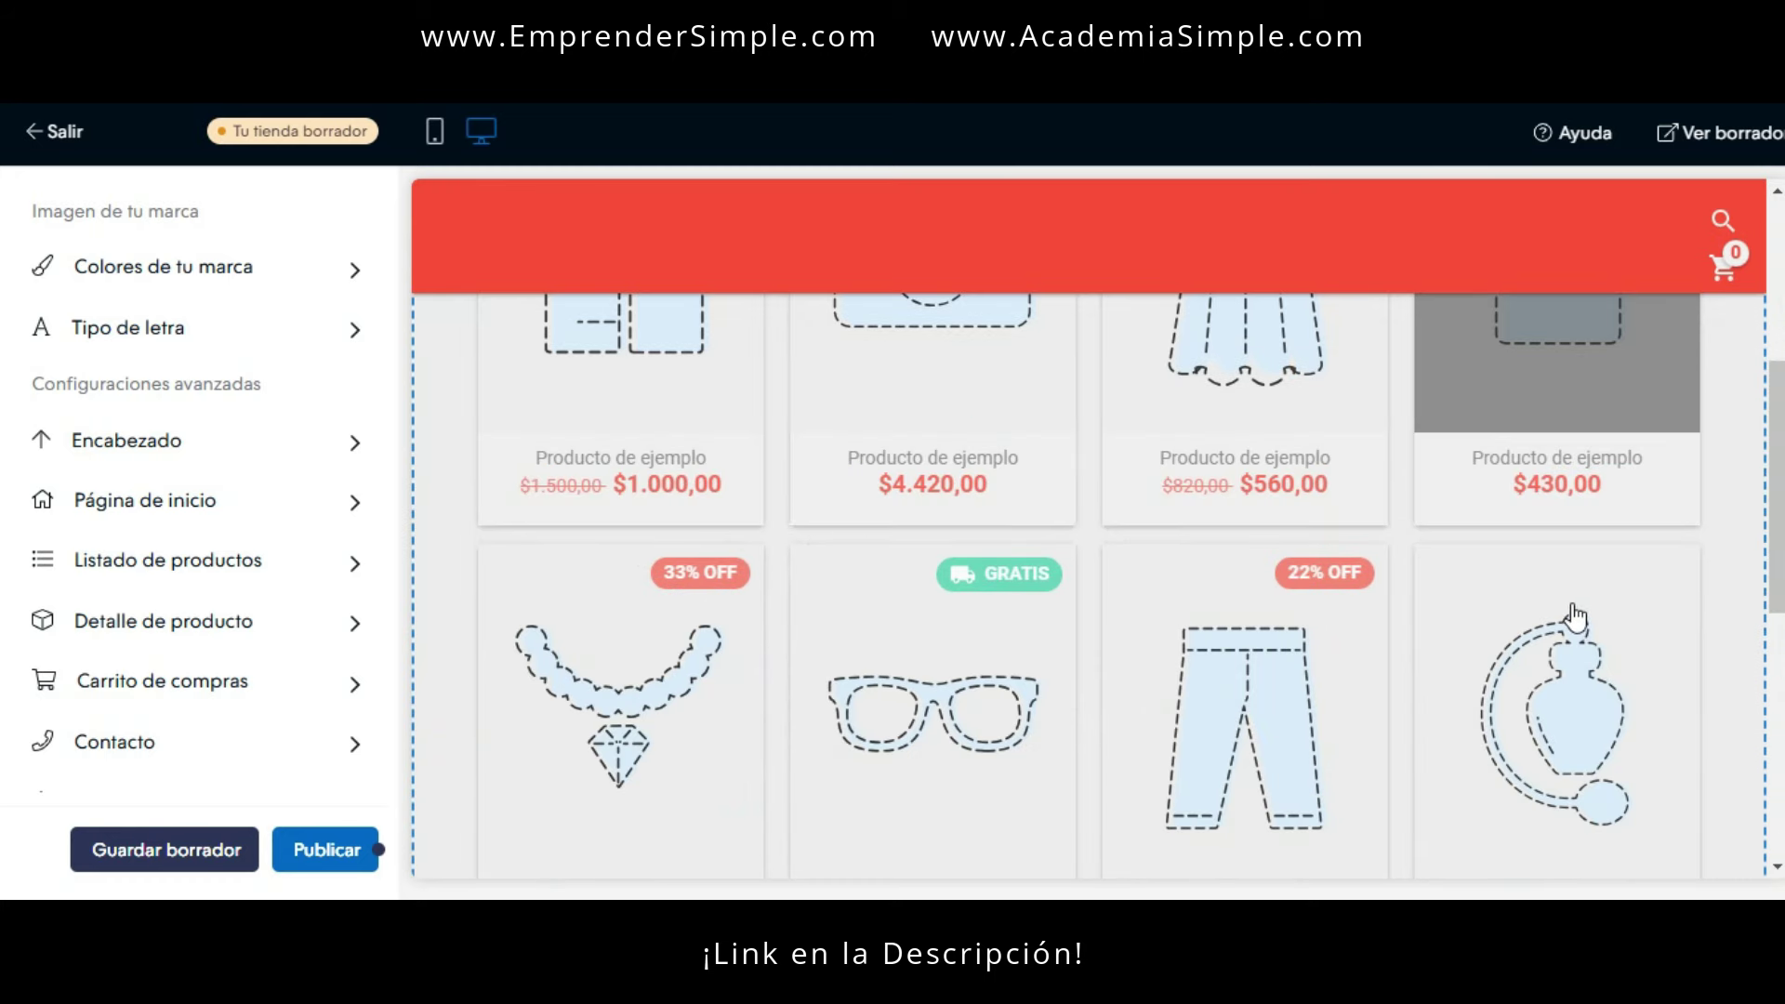
scroll(1572, 618, "up", 4)
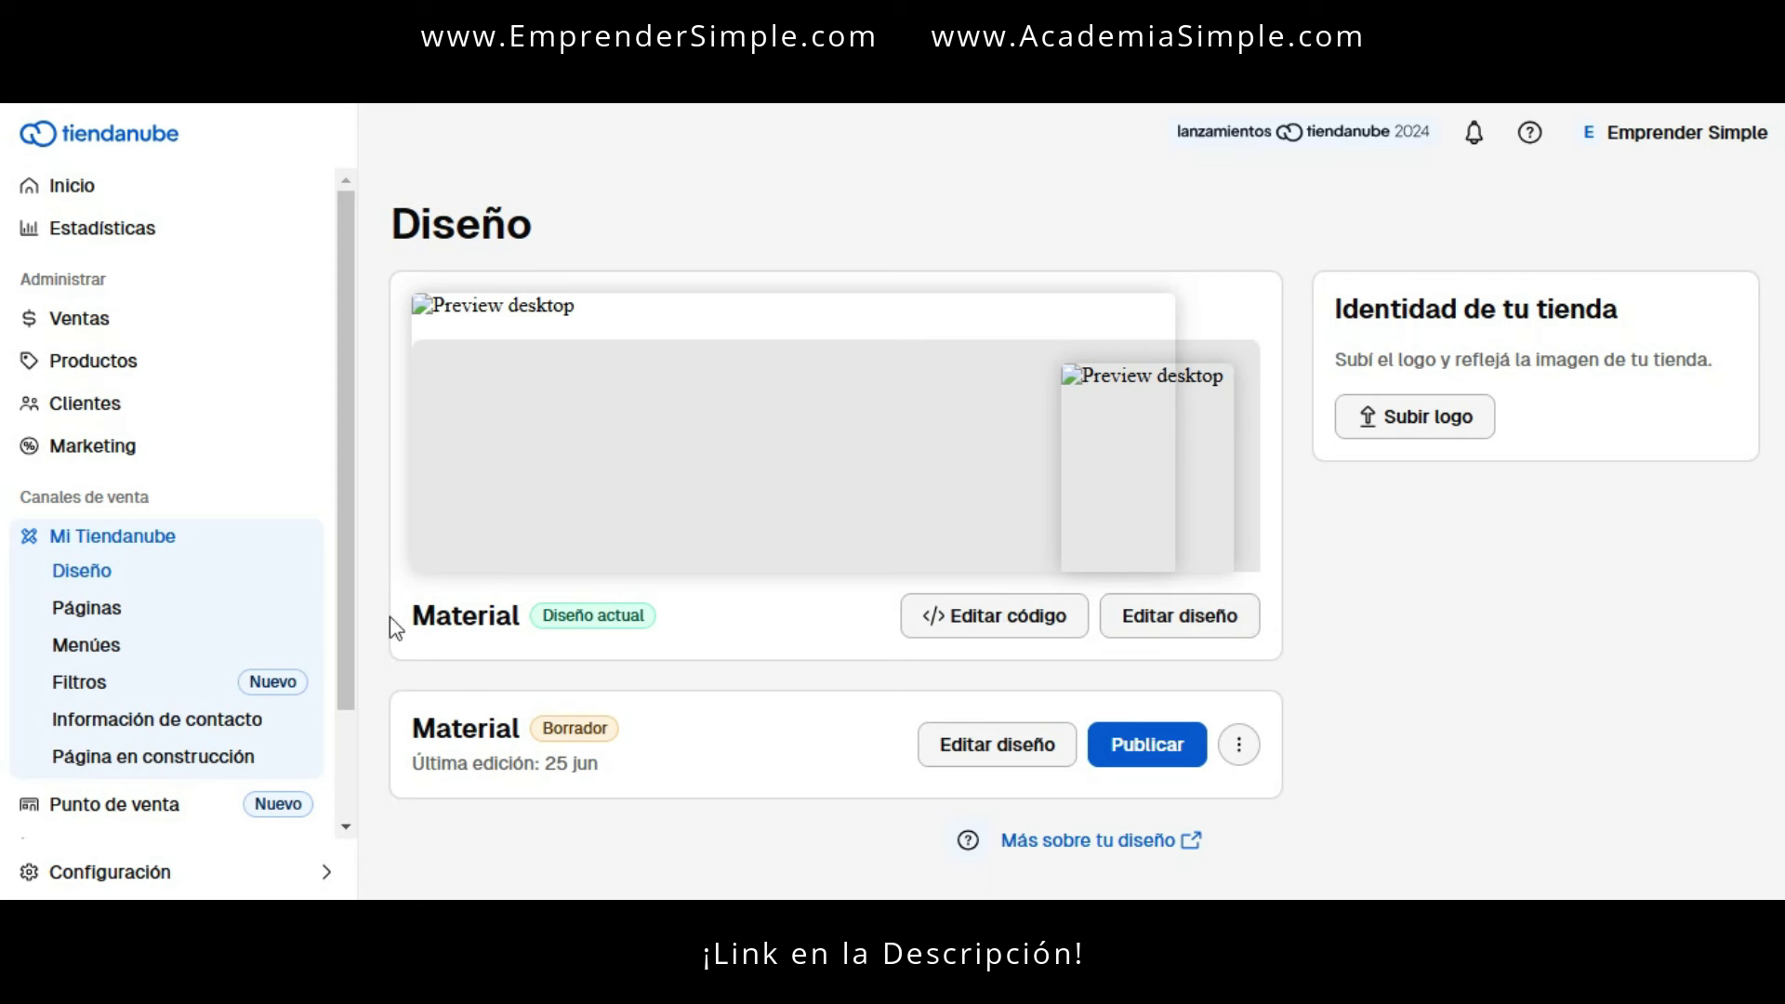
- Open the store's content pages (Páginas) and start creating a page to show the available page types
left_click_drag(54, 630, 129, 629)
mouse_move(48, 588)
left_mouse_down()
mouse_move(125, 587)
mouse_move(135, 618)
left_mouse_up()
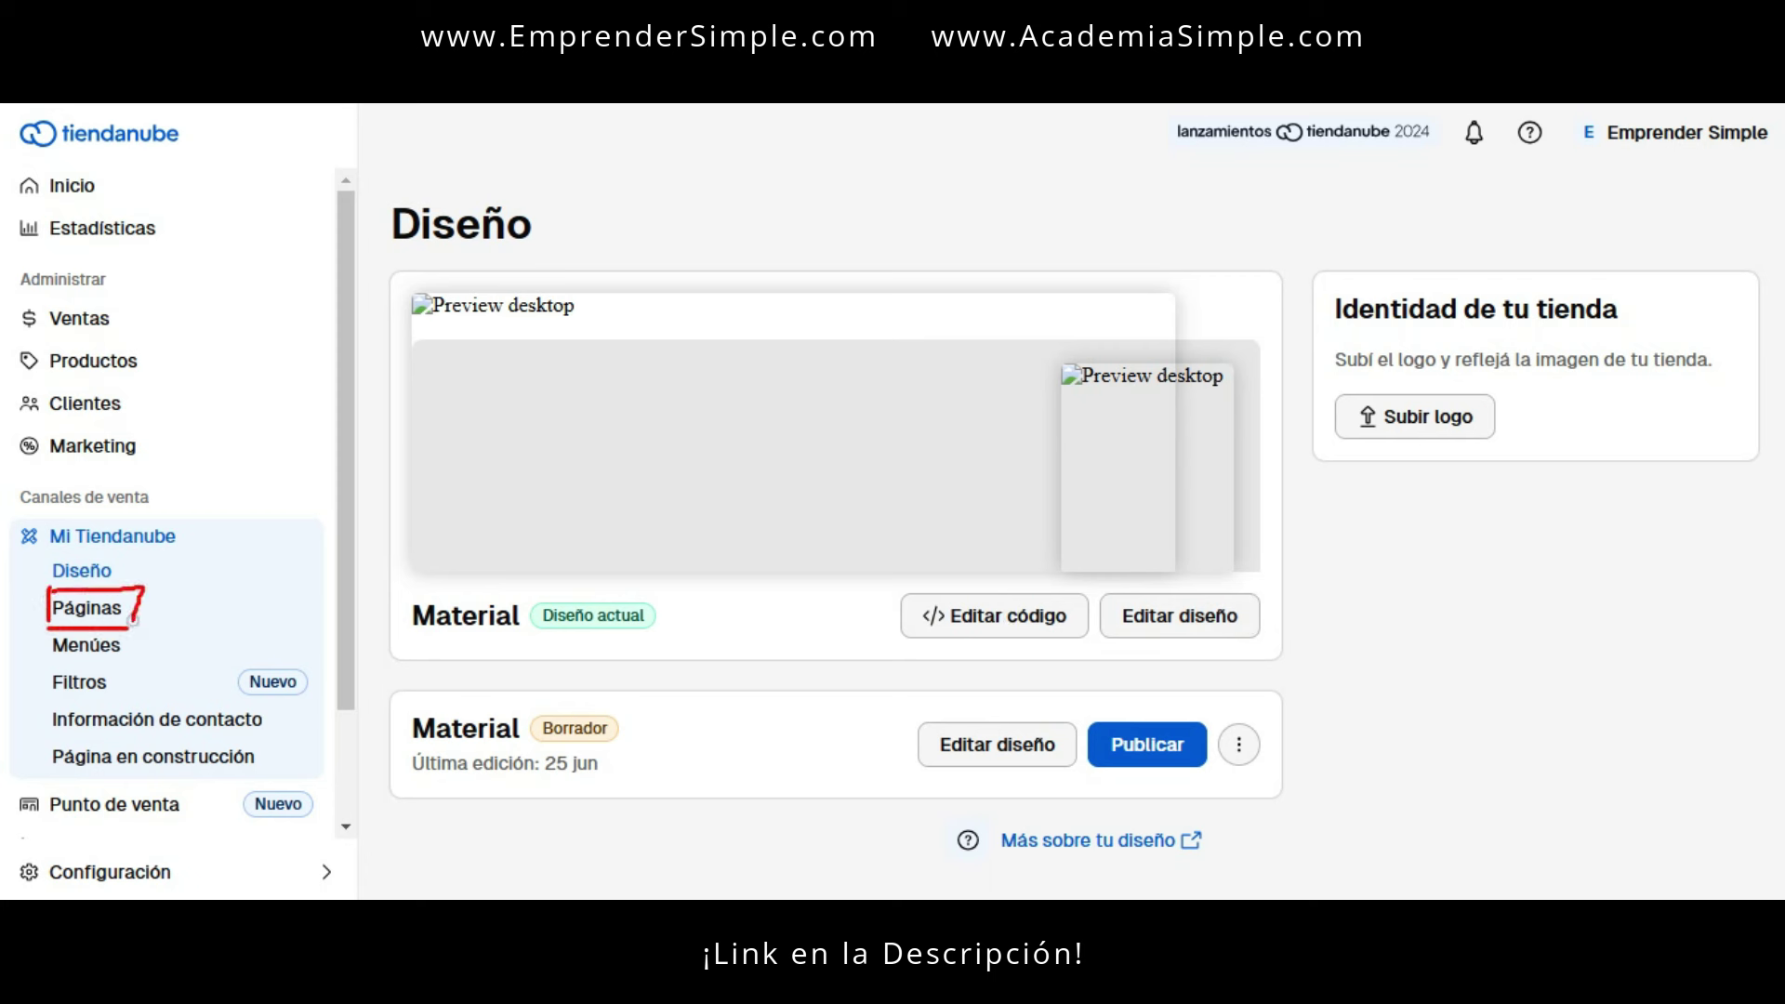
key("Escape")
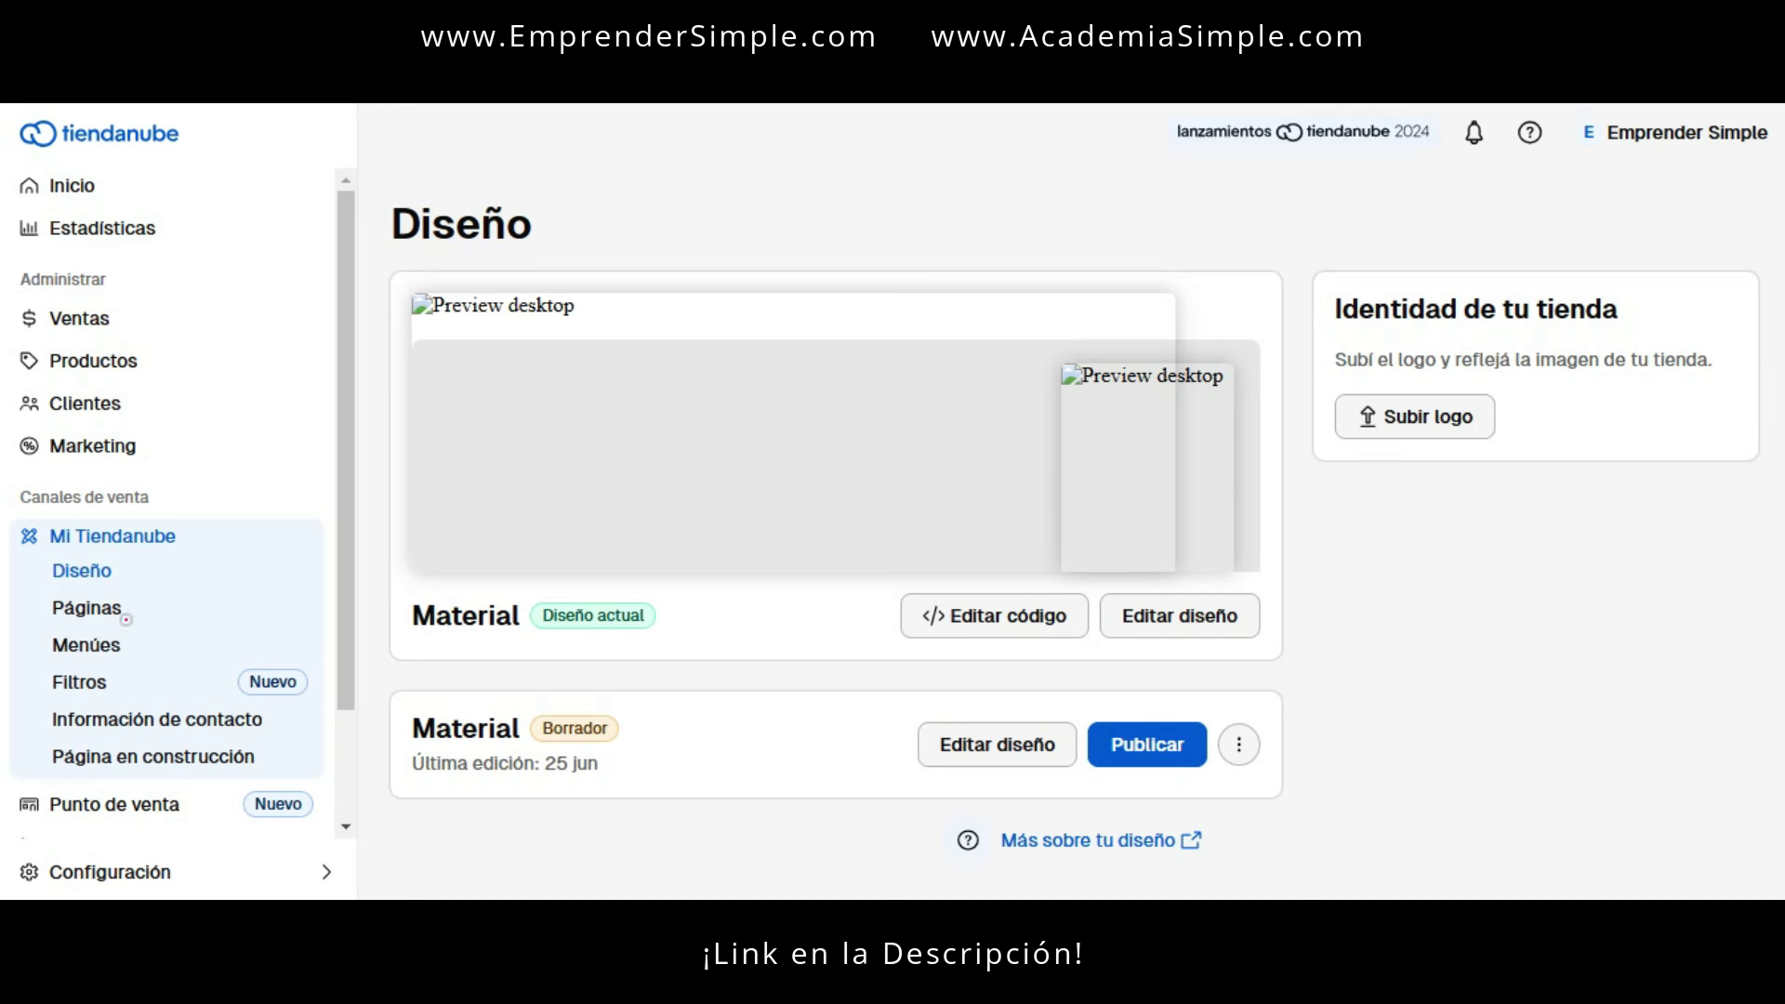
left_click(71, 614)
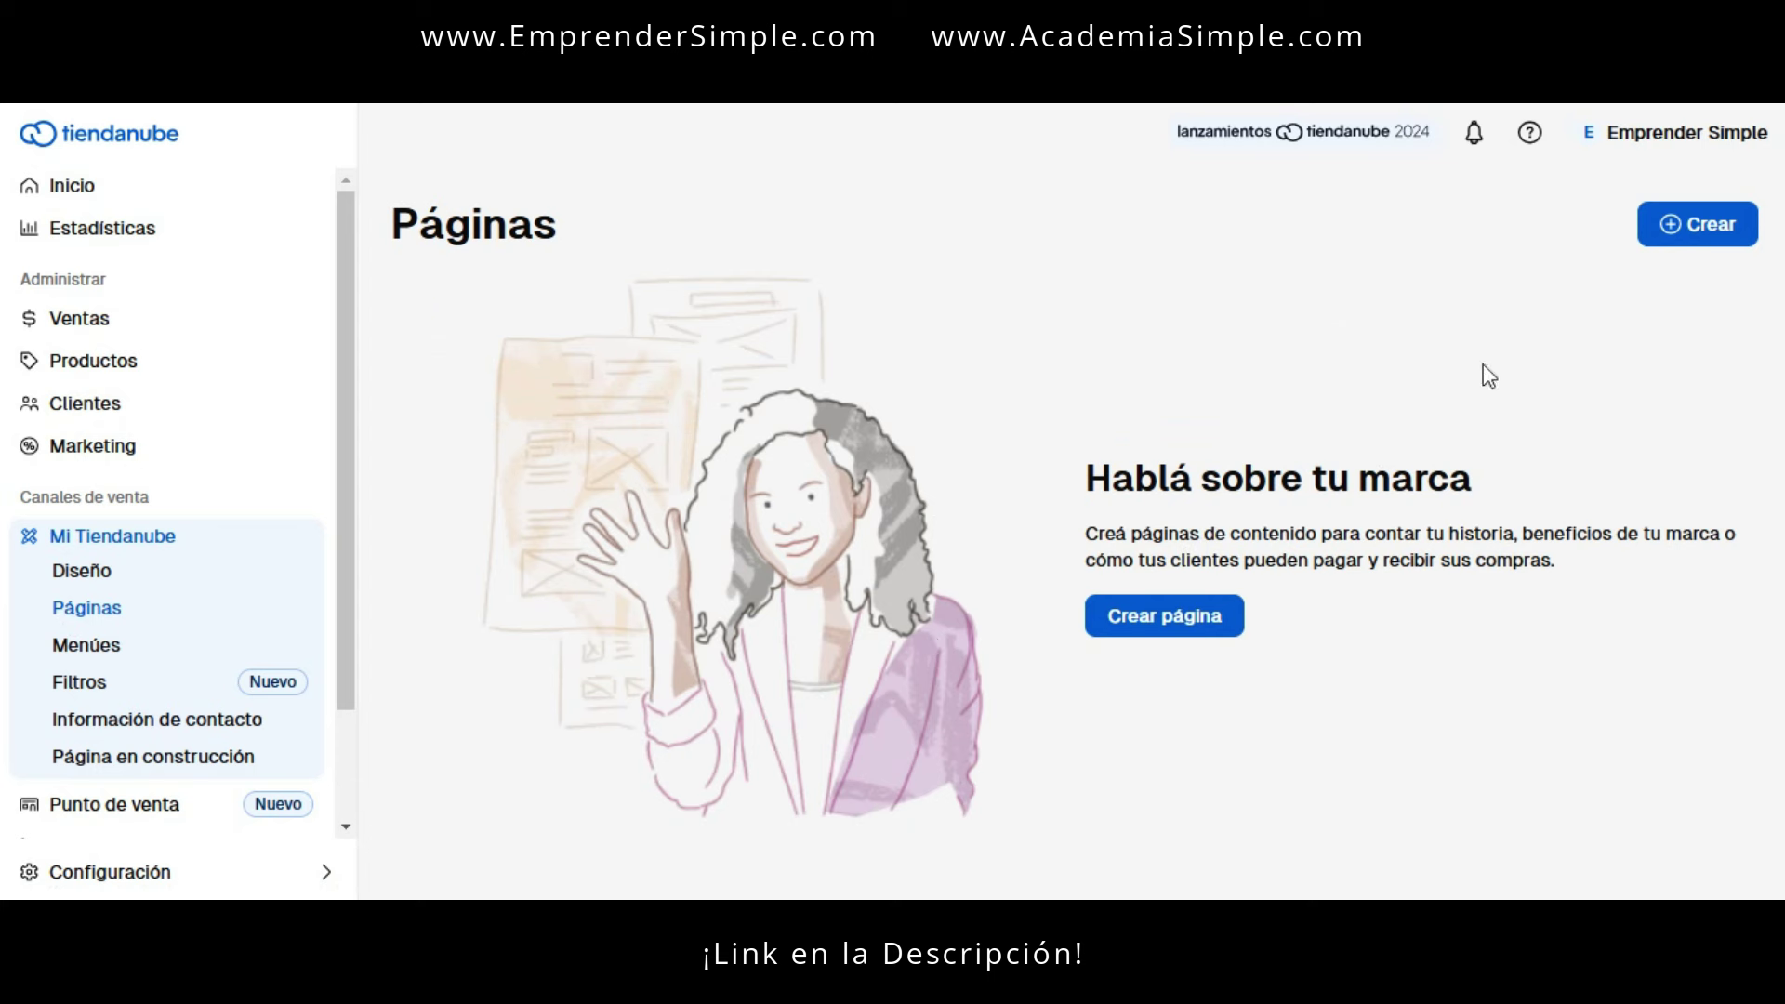
left_click_drag(1069, 667, 1271, 655)
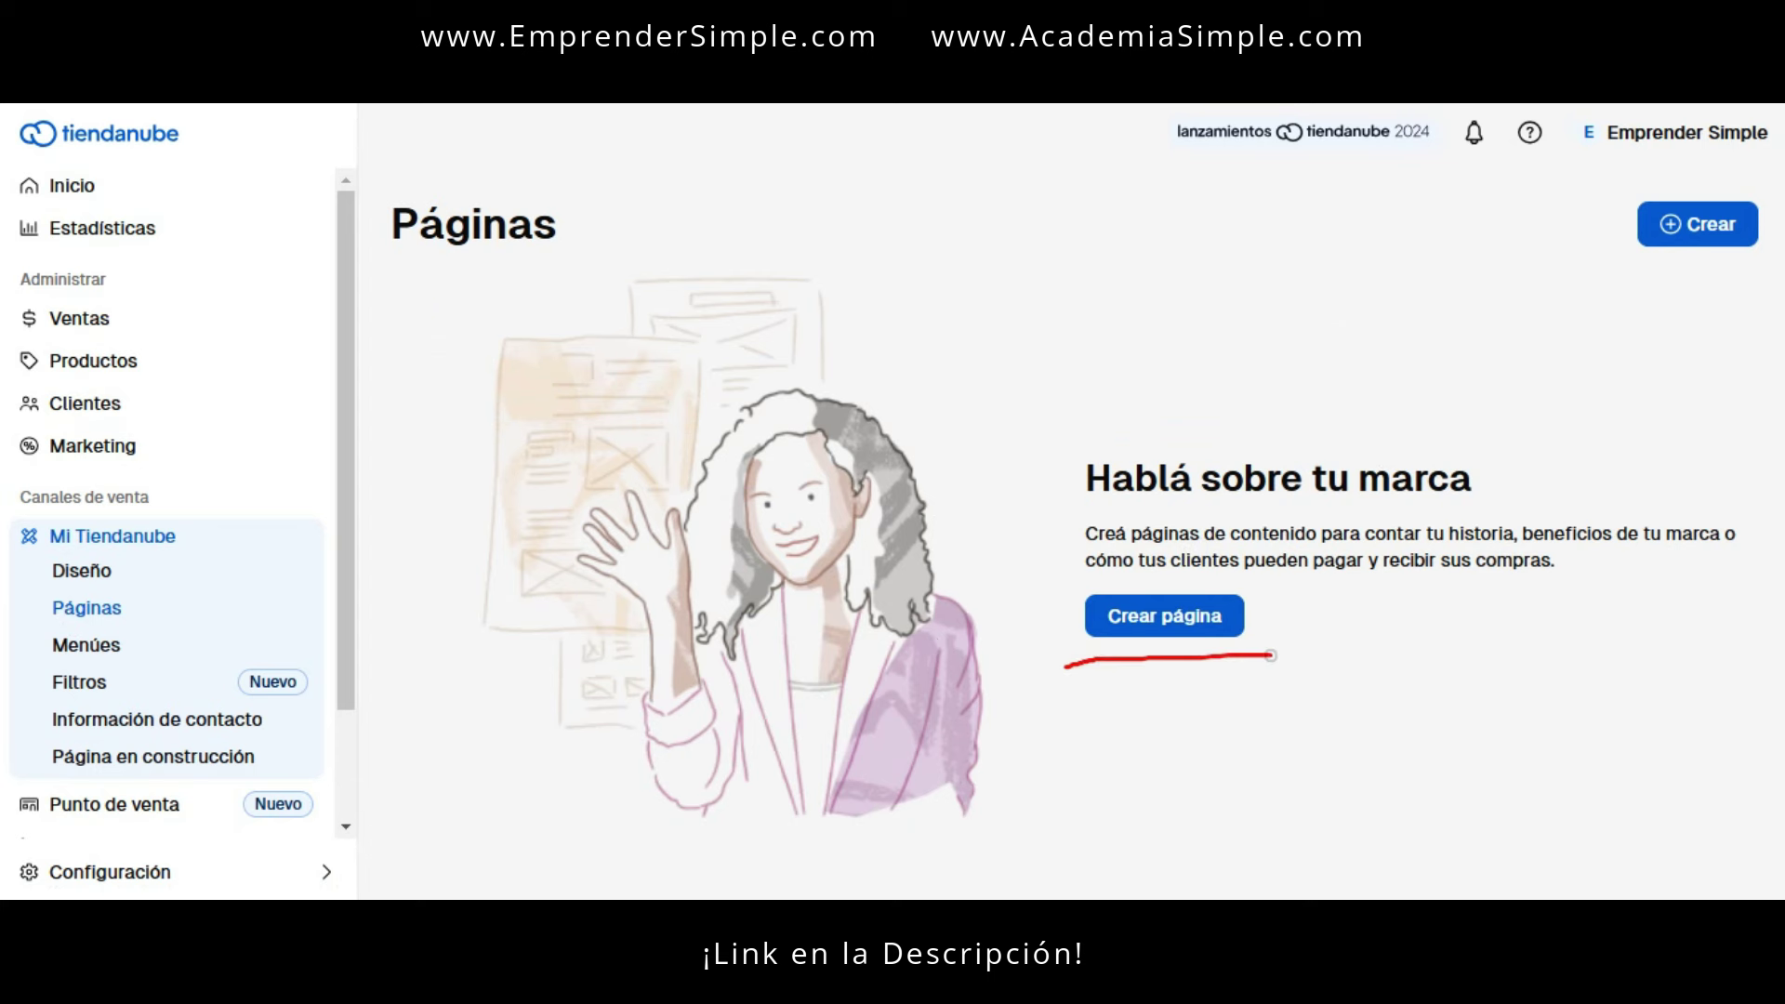
left_click(1184, 625)
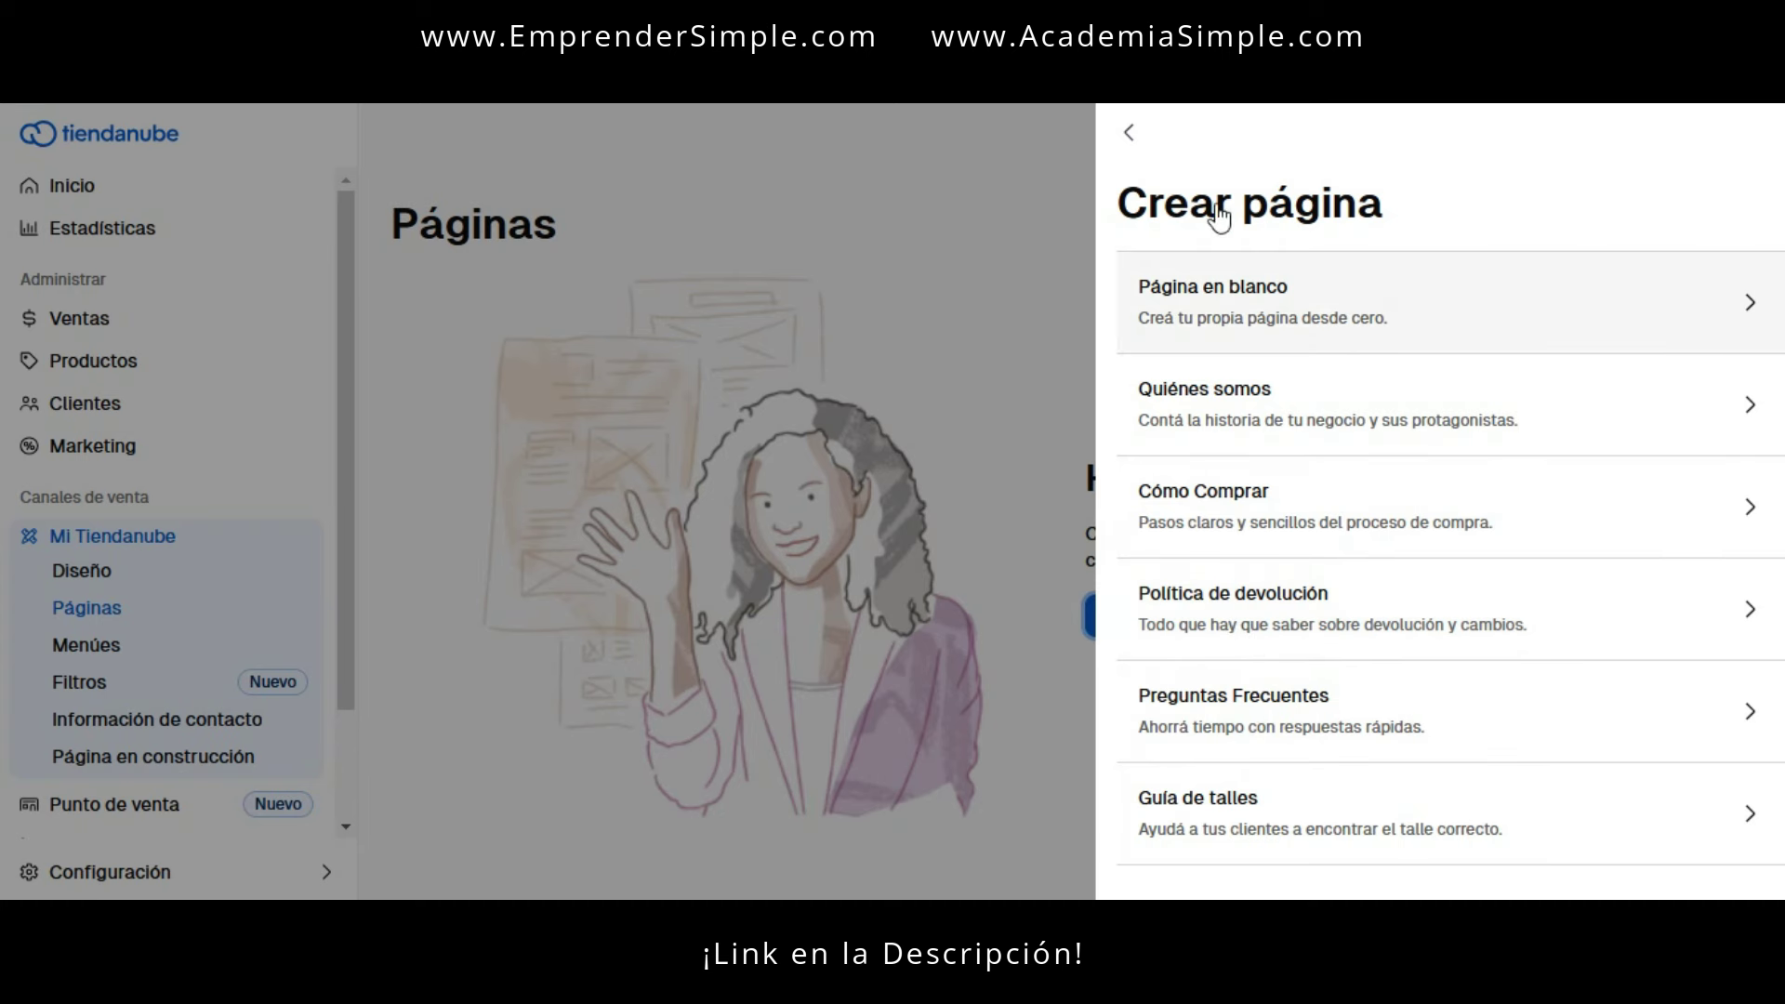
- Leave page creation and check the destinations offered for a new main menu link under Menúes, closing it without adding anything
left_click(1129, 133)
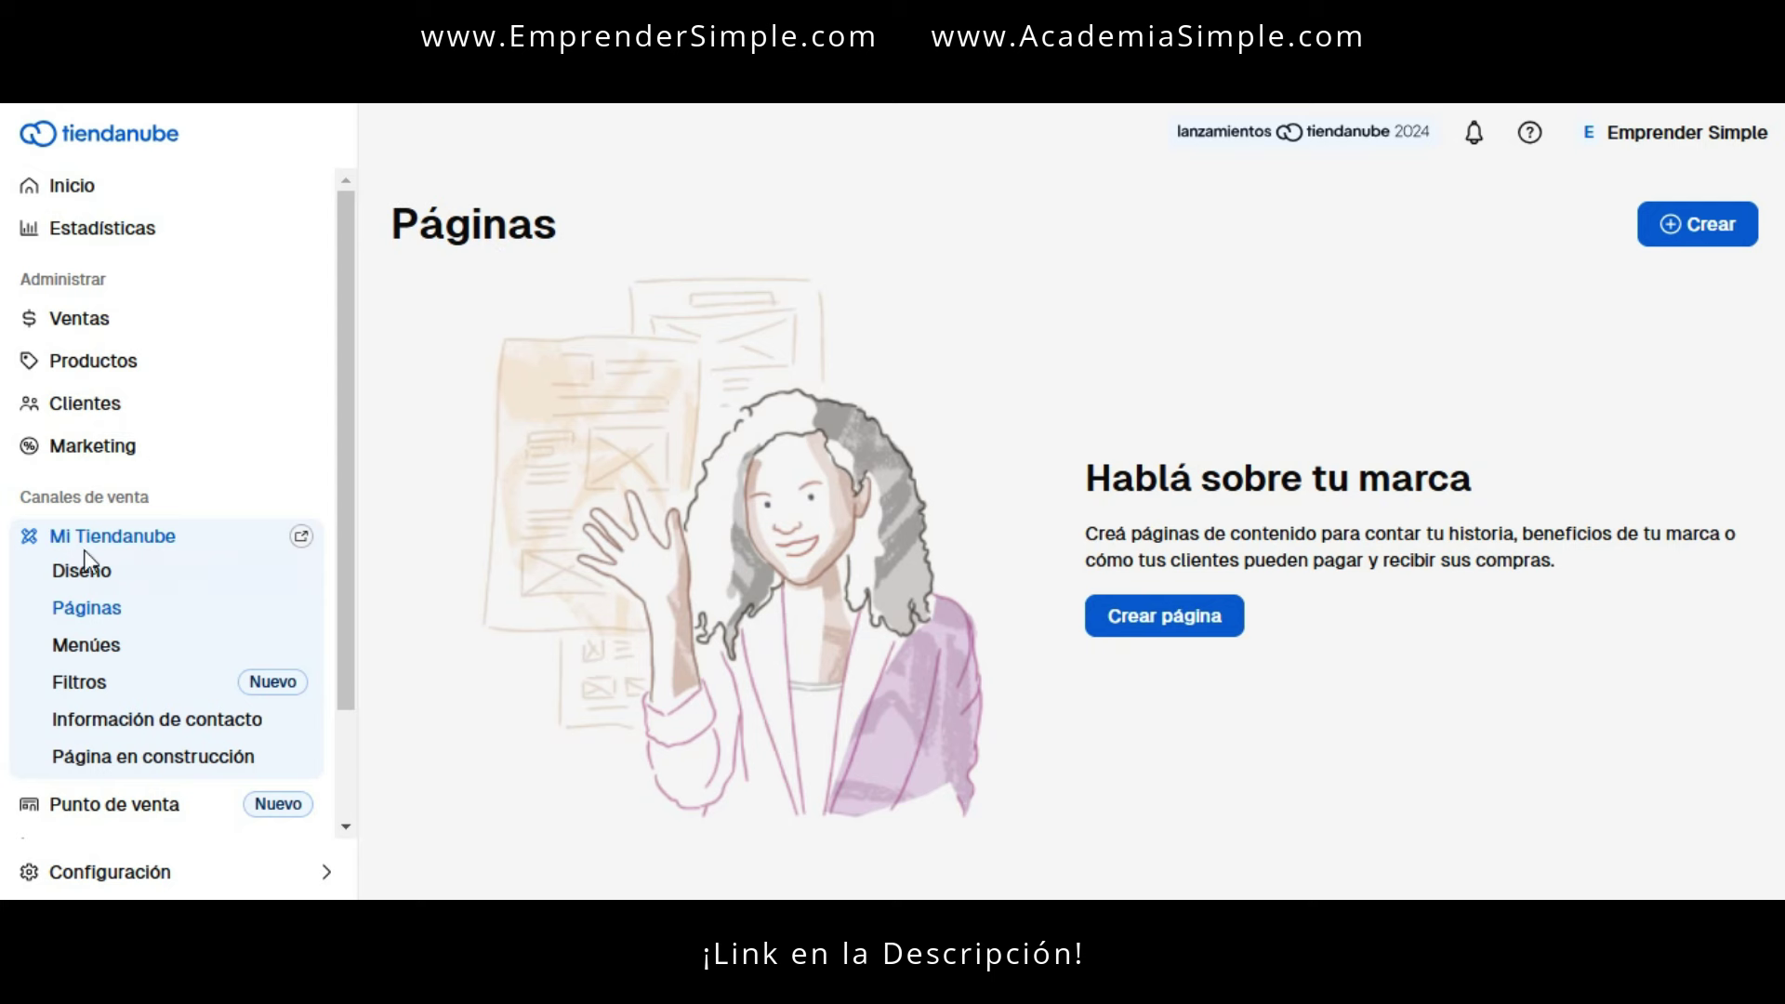
left_click_drag(52, 666, 133, 663)
left_click(96, 654)
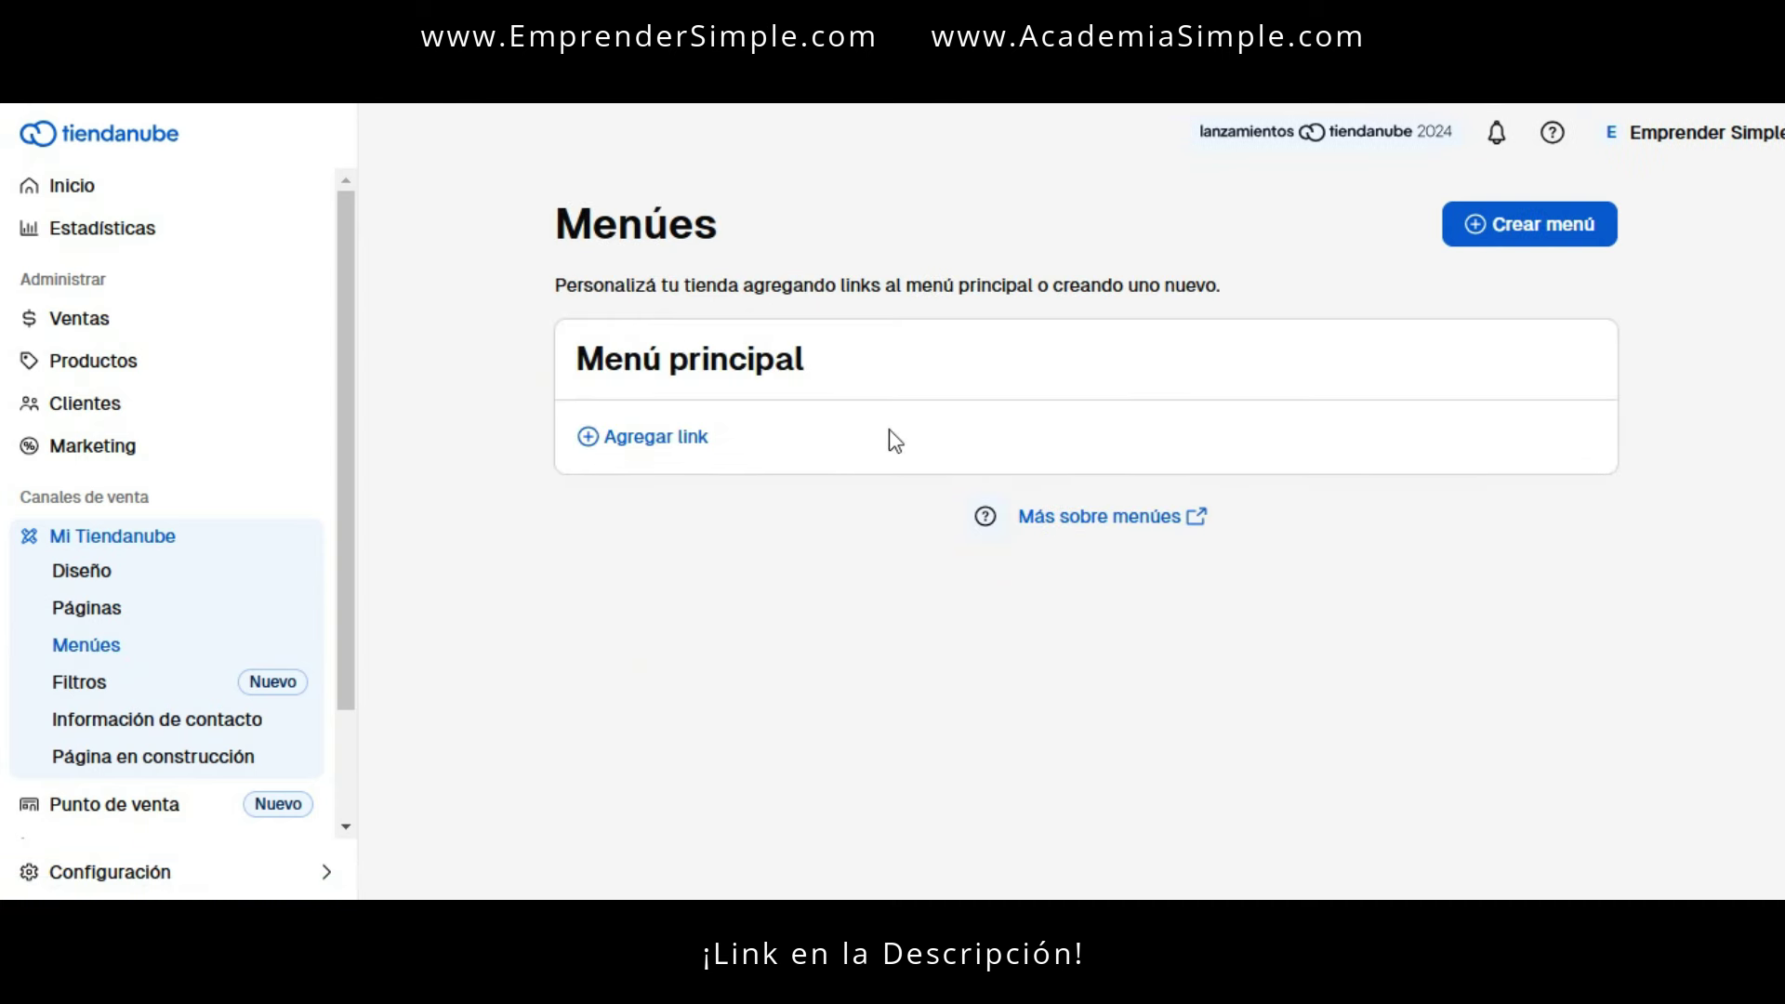
left_click(655, 437)
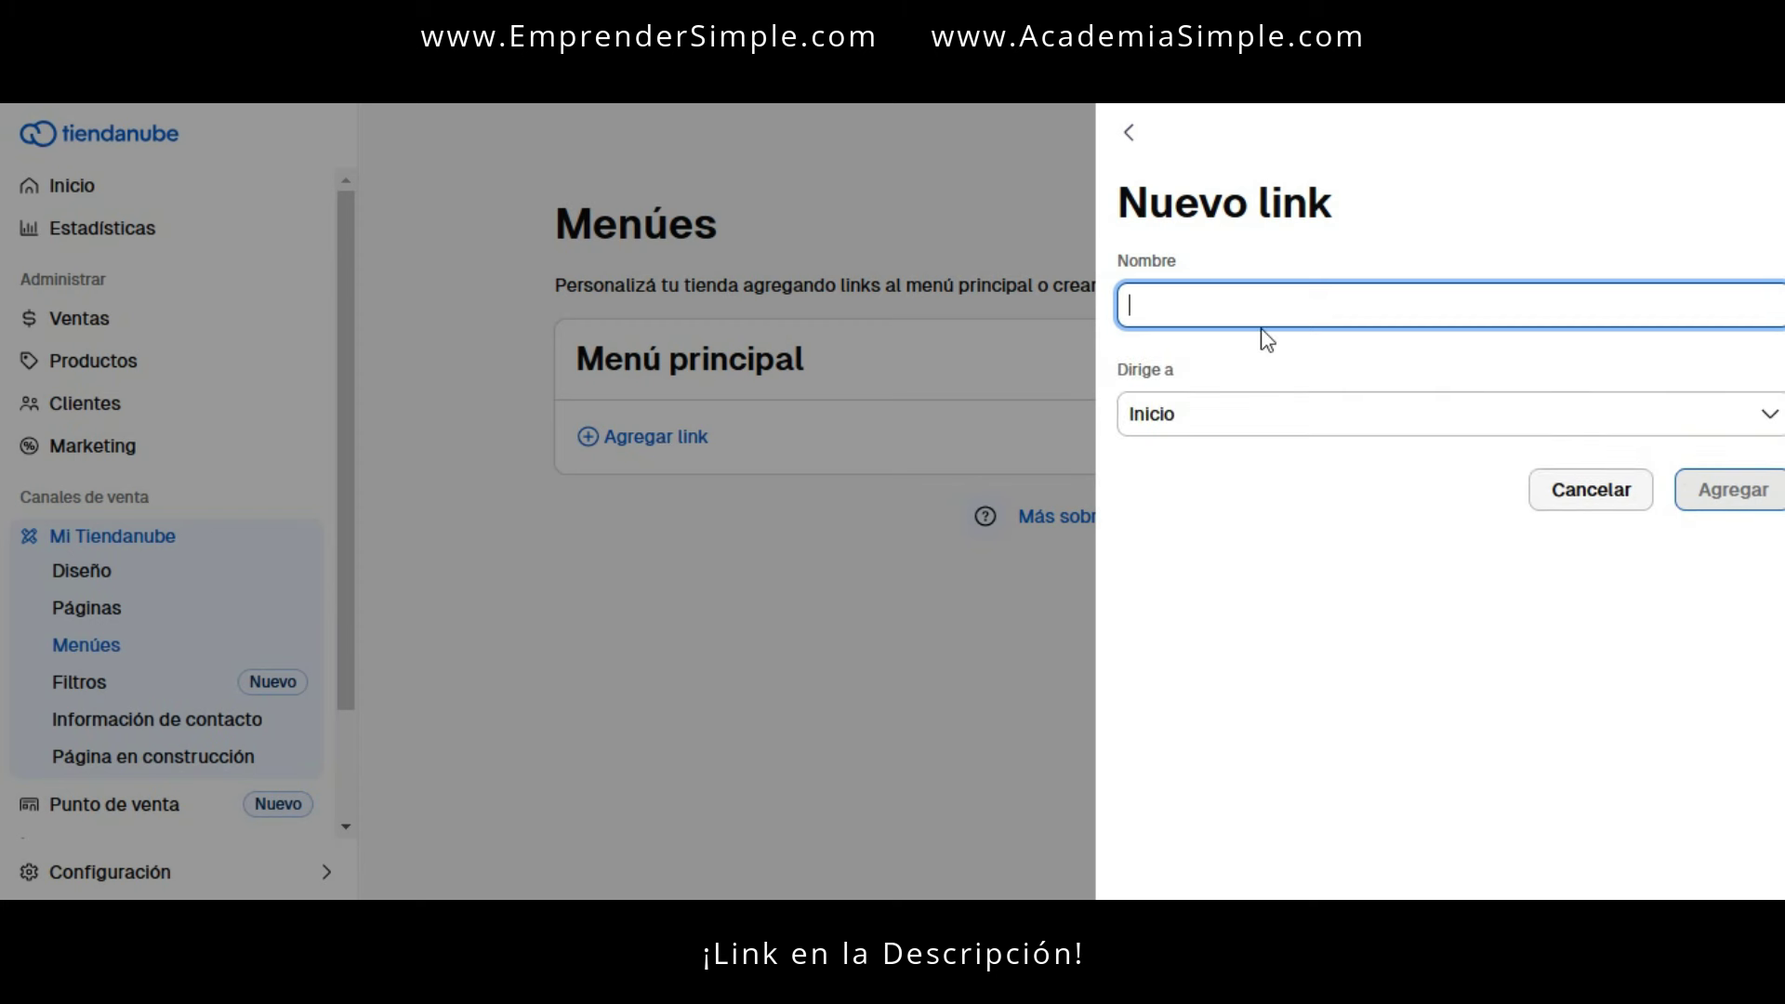
left_click(1303, 410)
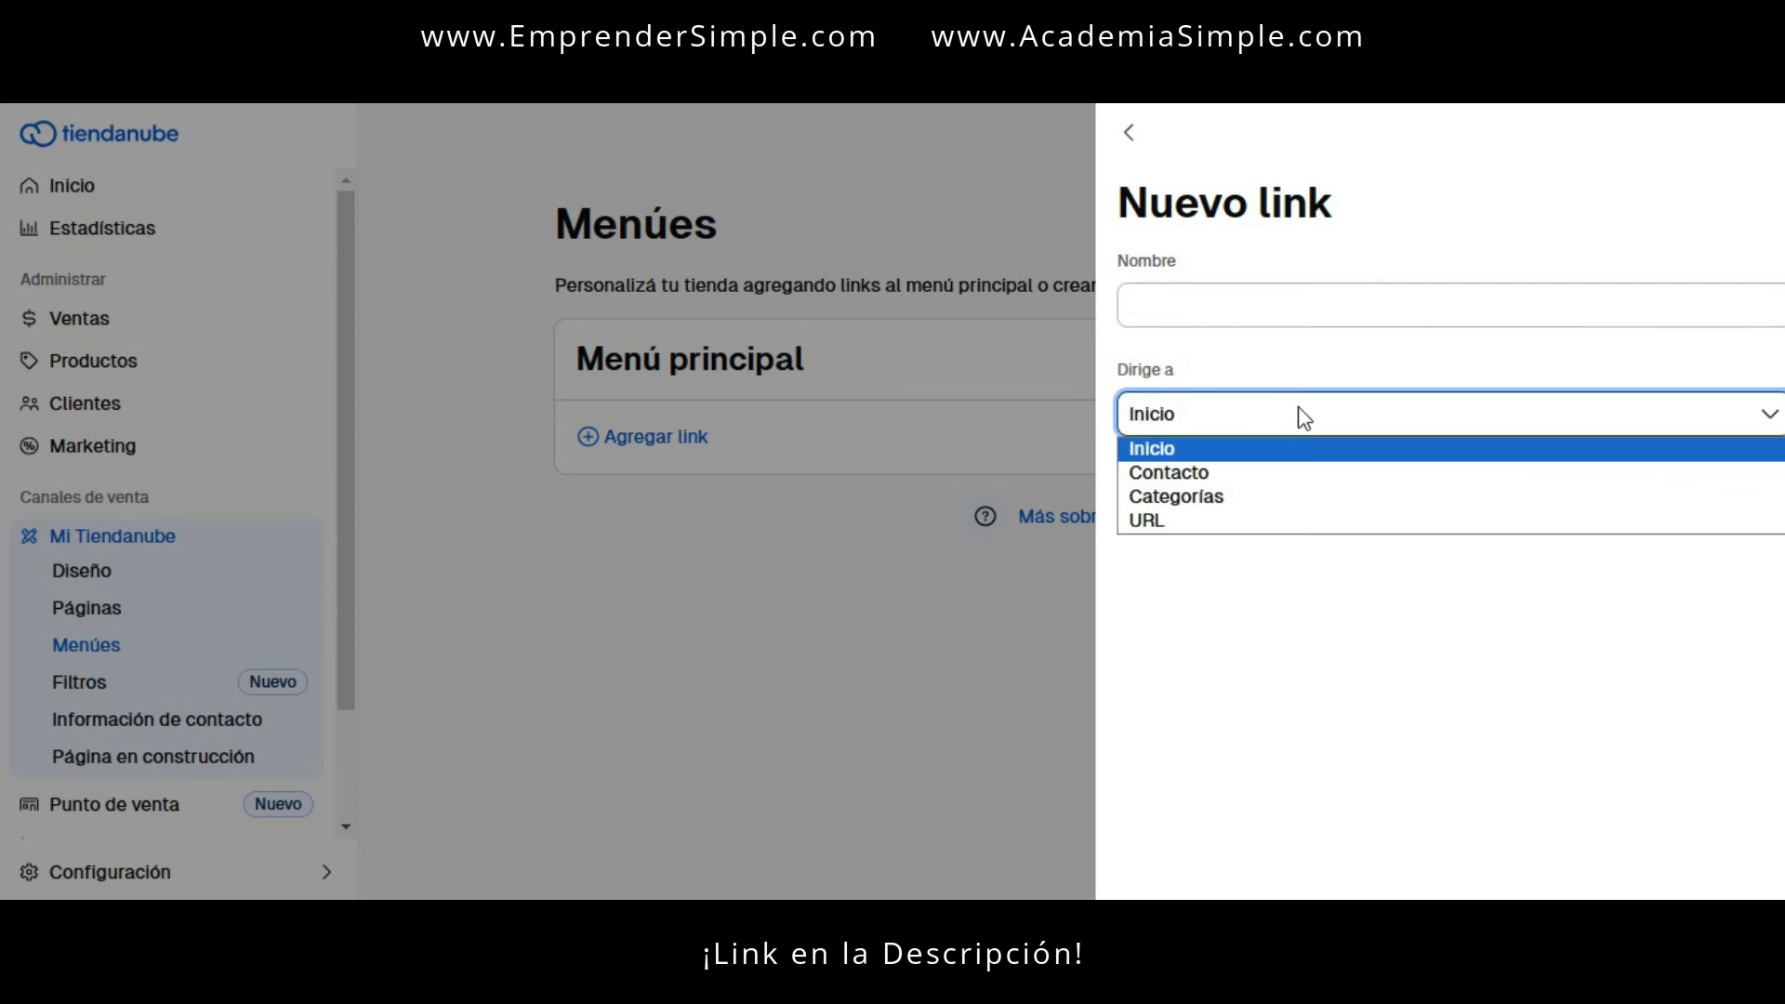
left_click(1227, 493)
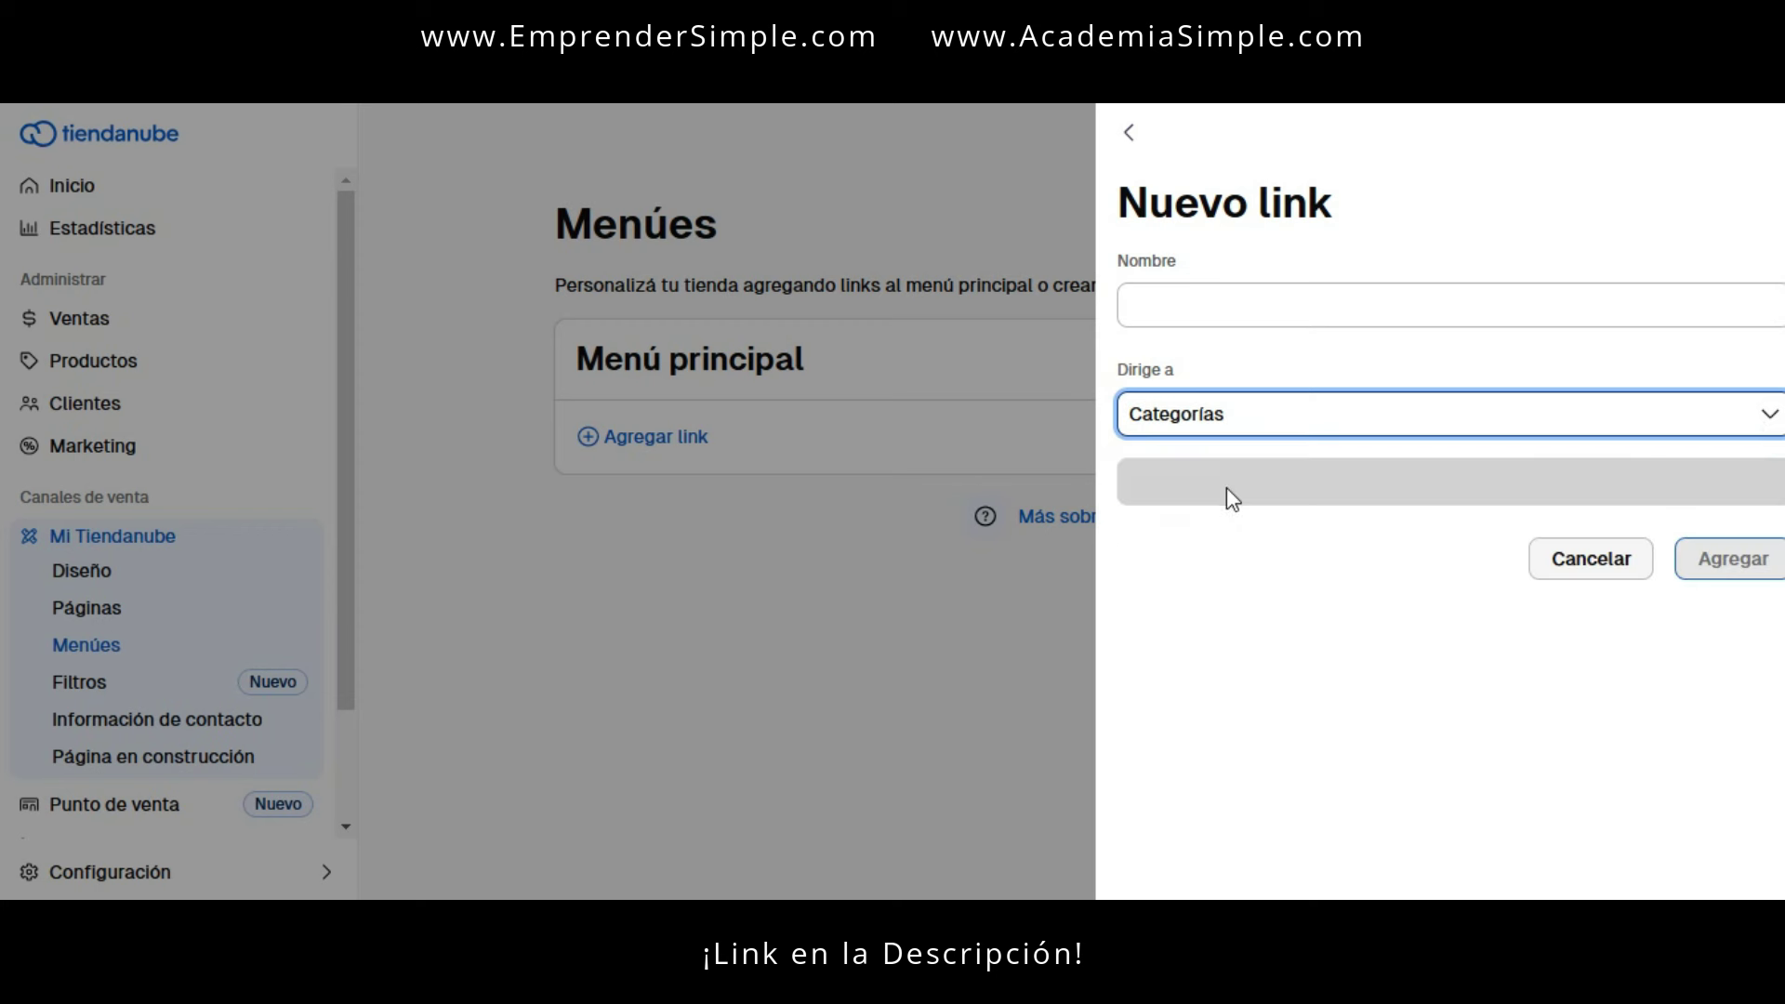
left_click(1201, 426)
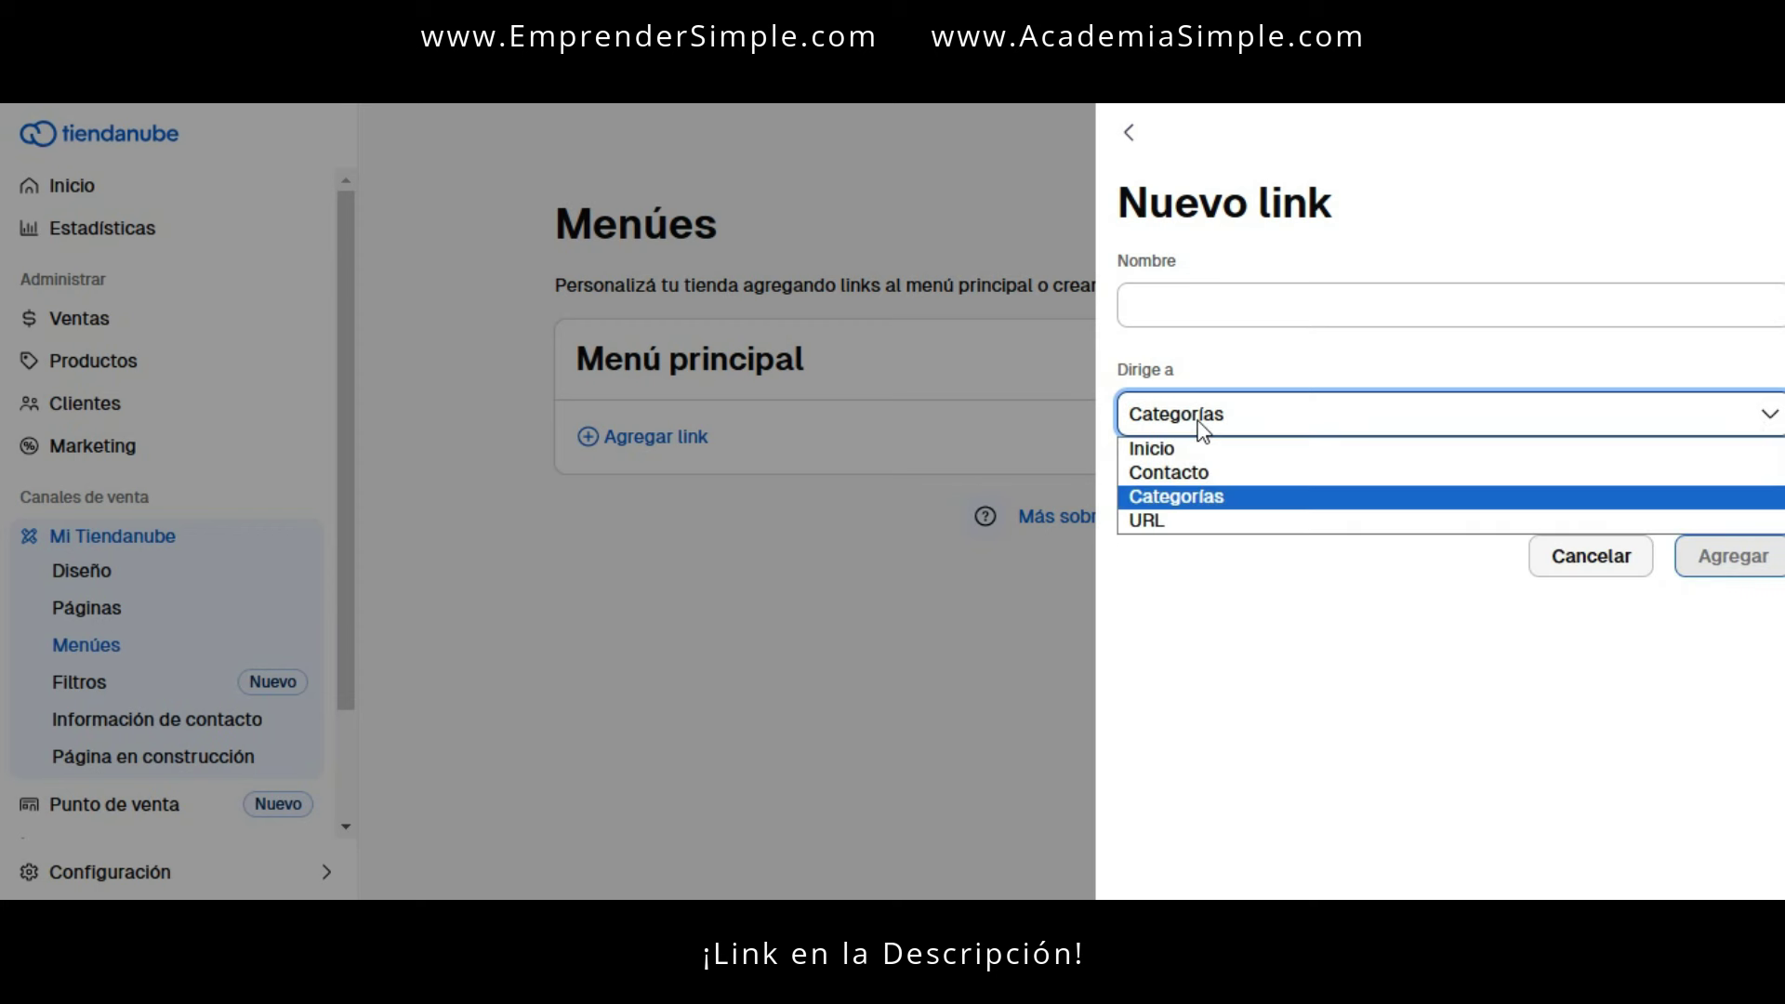
left_click(1202, 472)
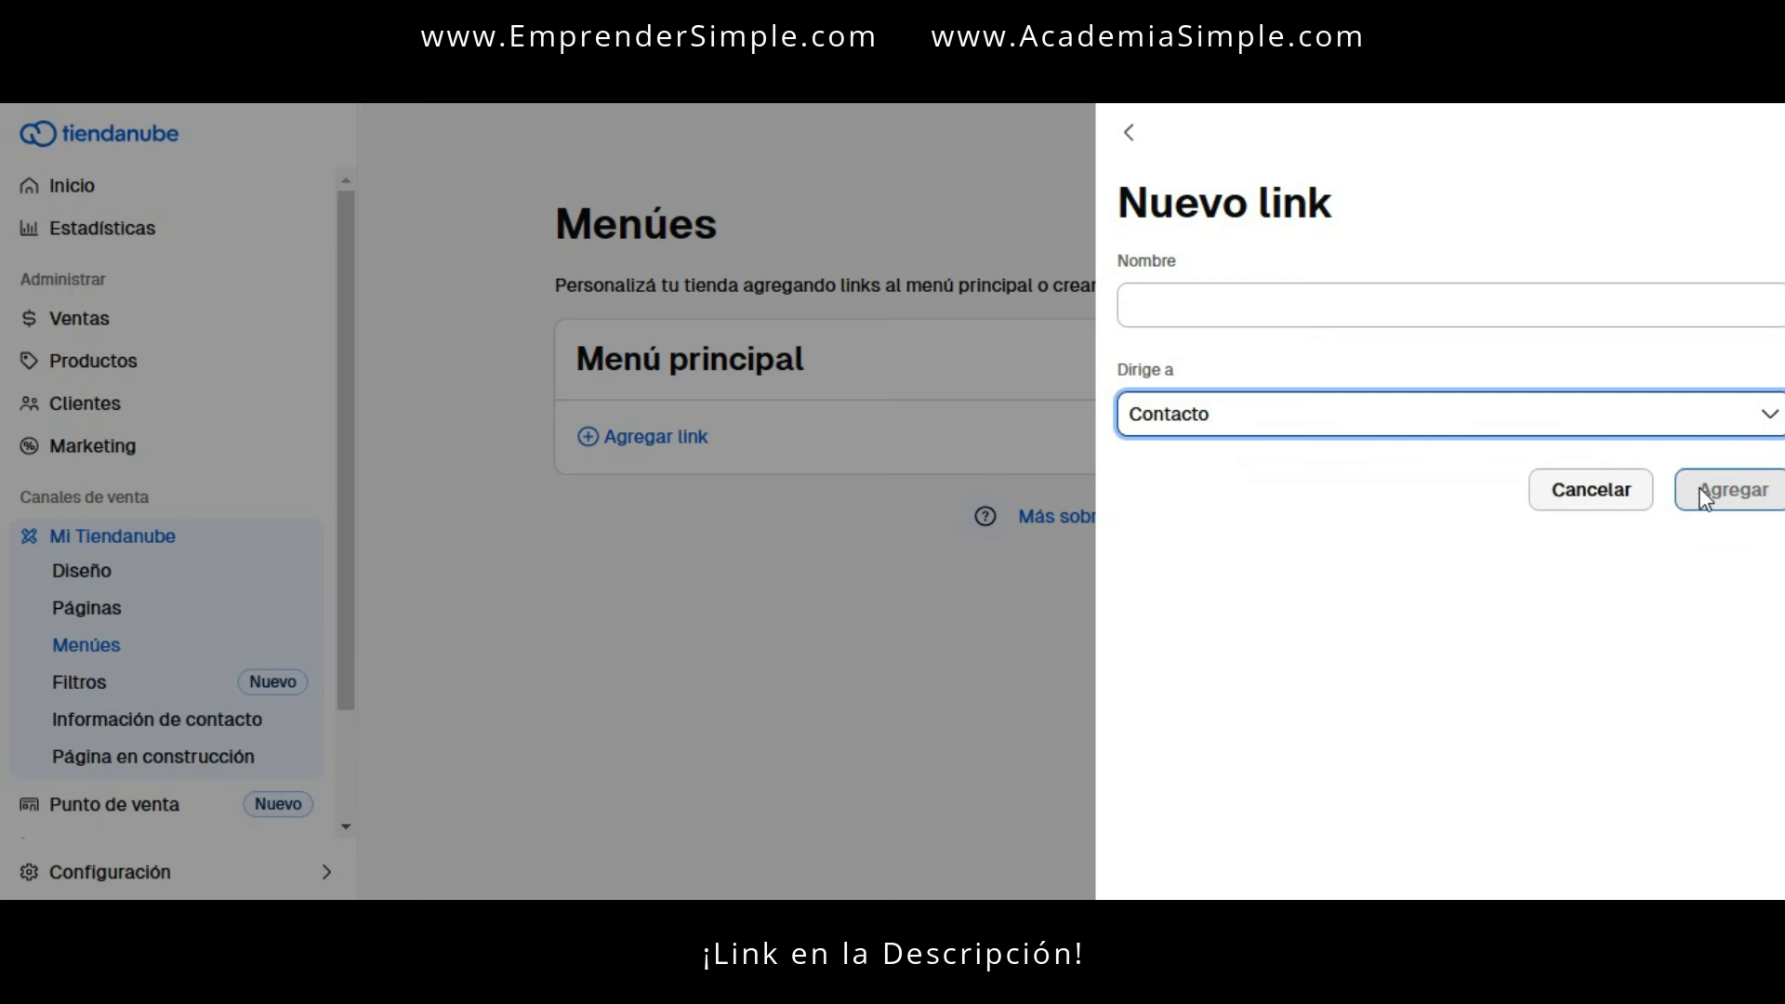
left_click(1244, 432)
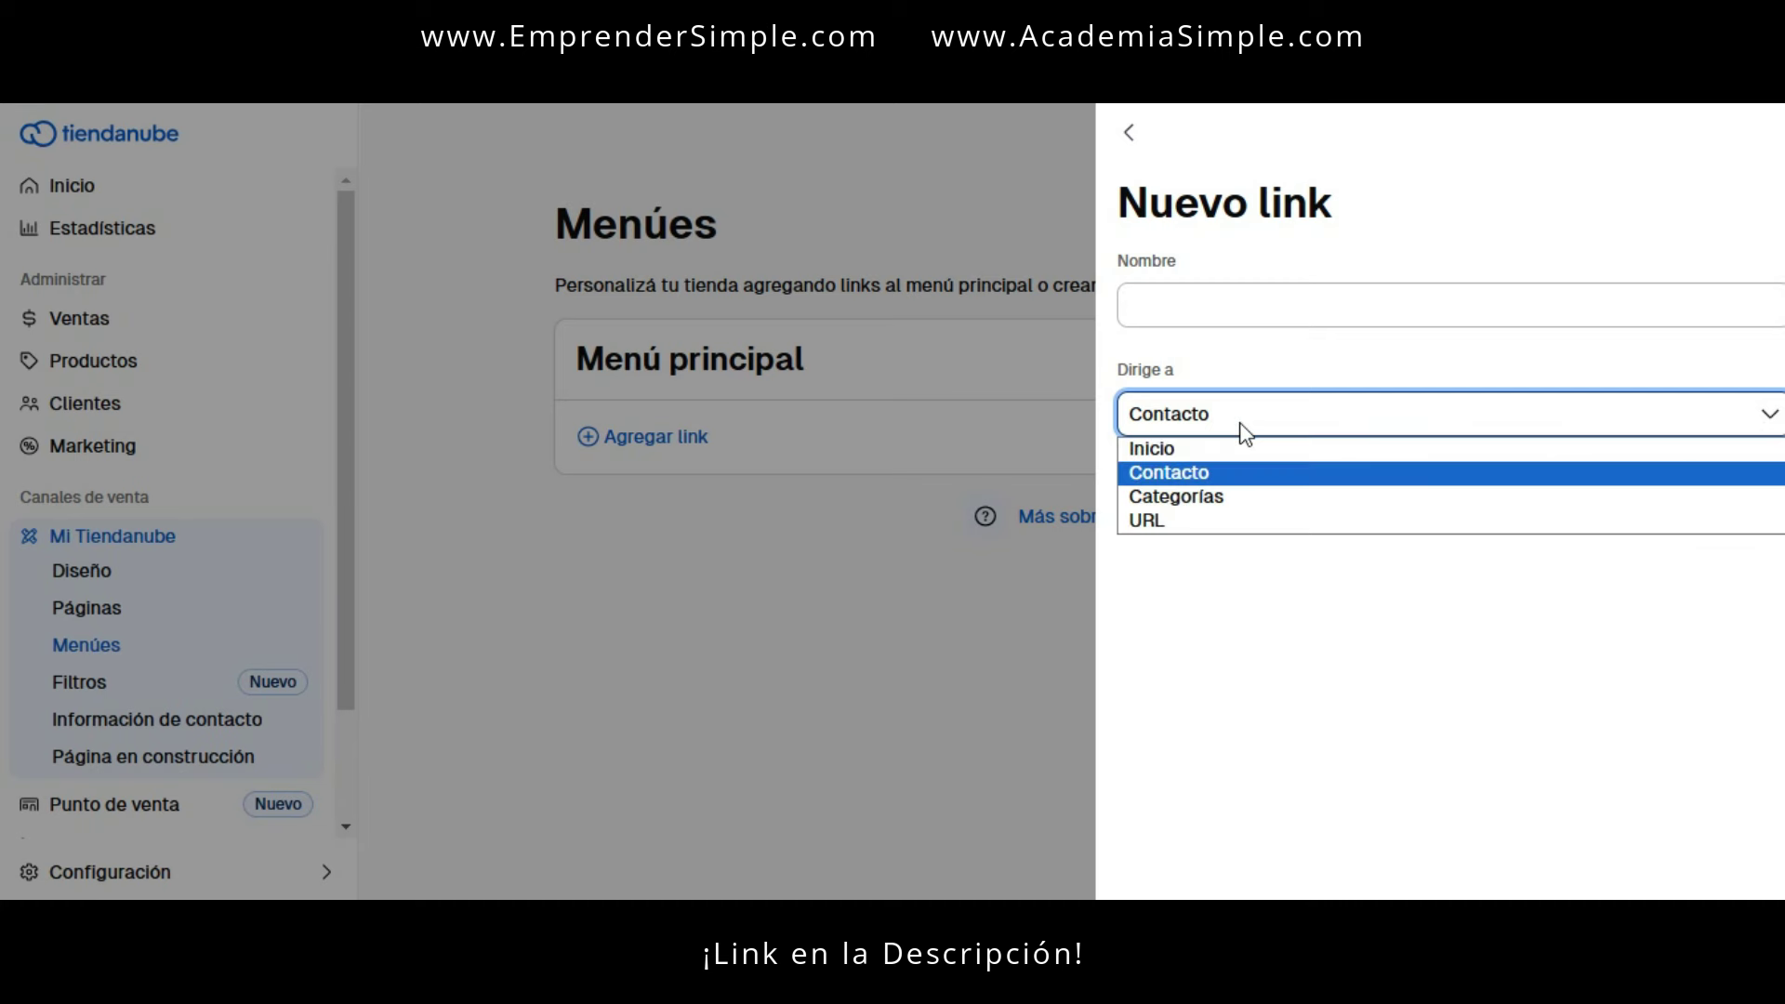
left_click(1238, 519)
left_click(1129, 132)
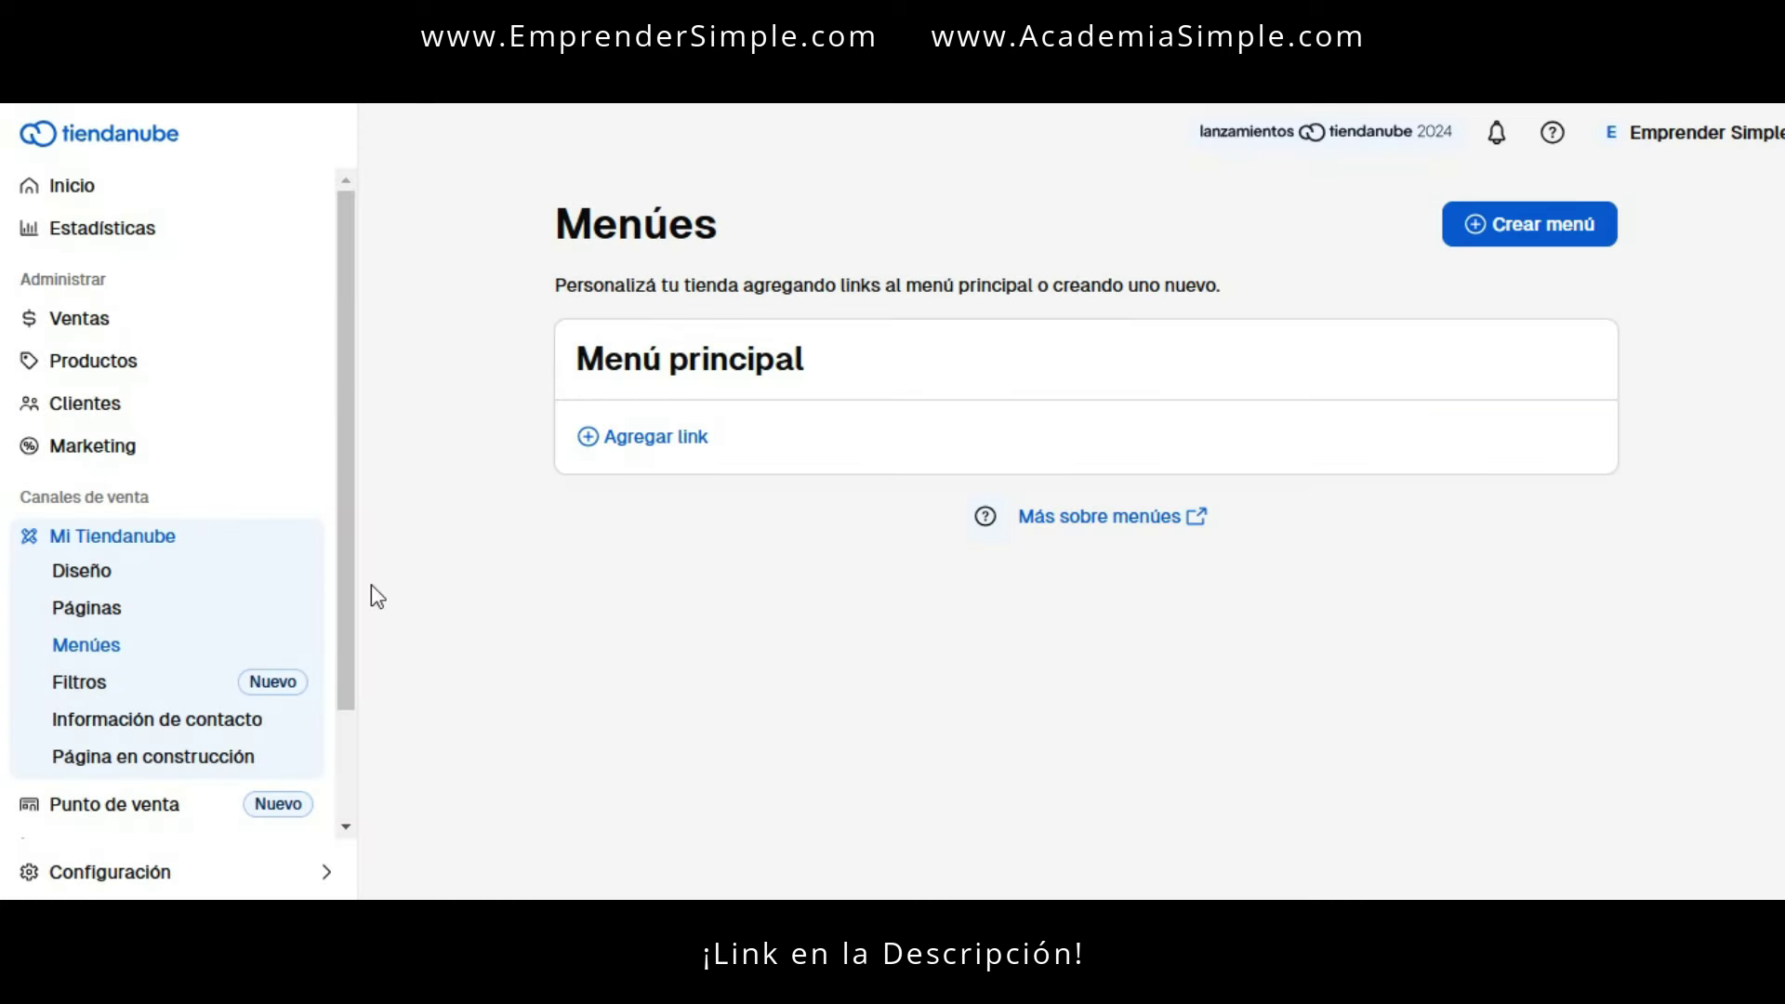
- Open Filtros and review the filters available for the store's product list
left_click_drag(58, 694, 118, 693)
left_click(90, 688)
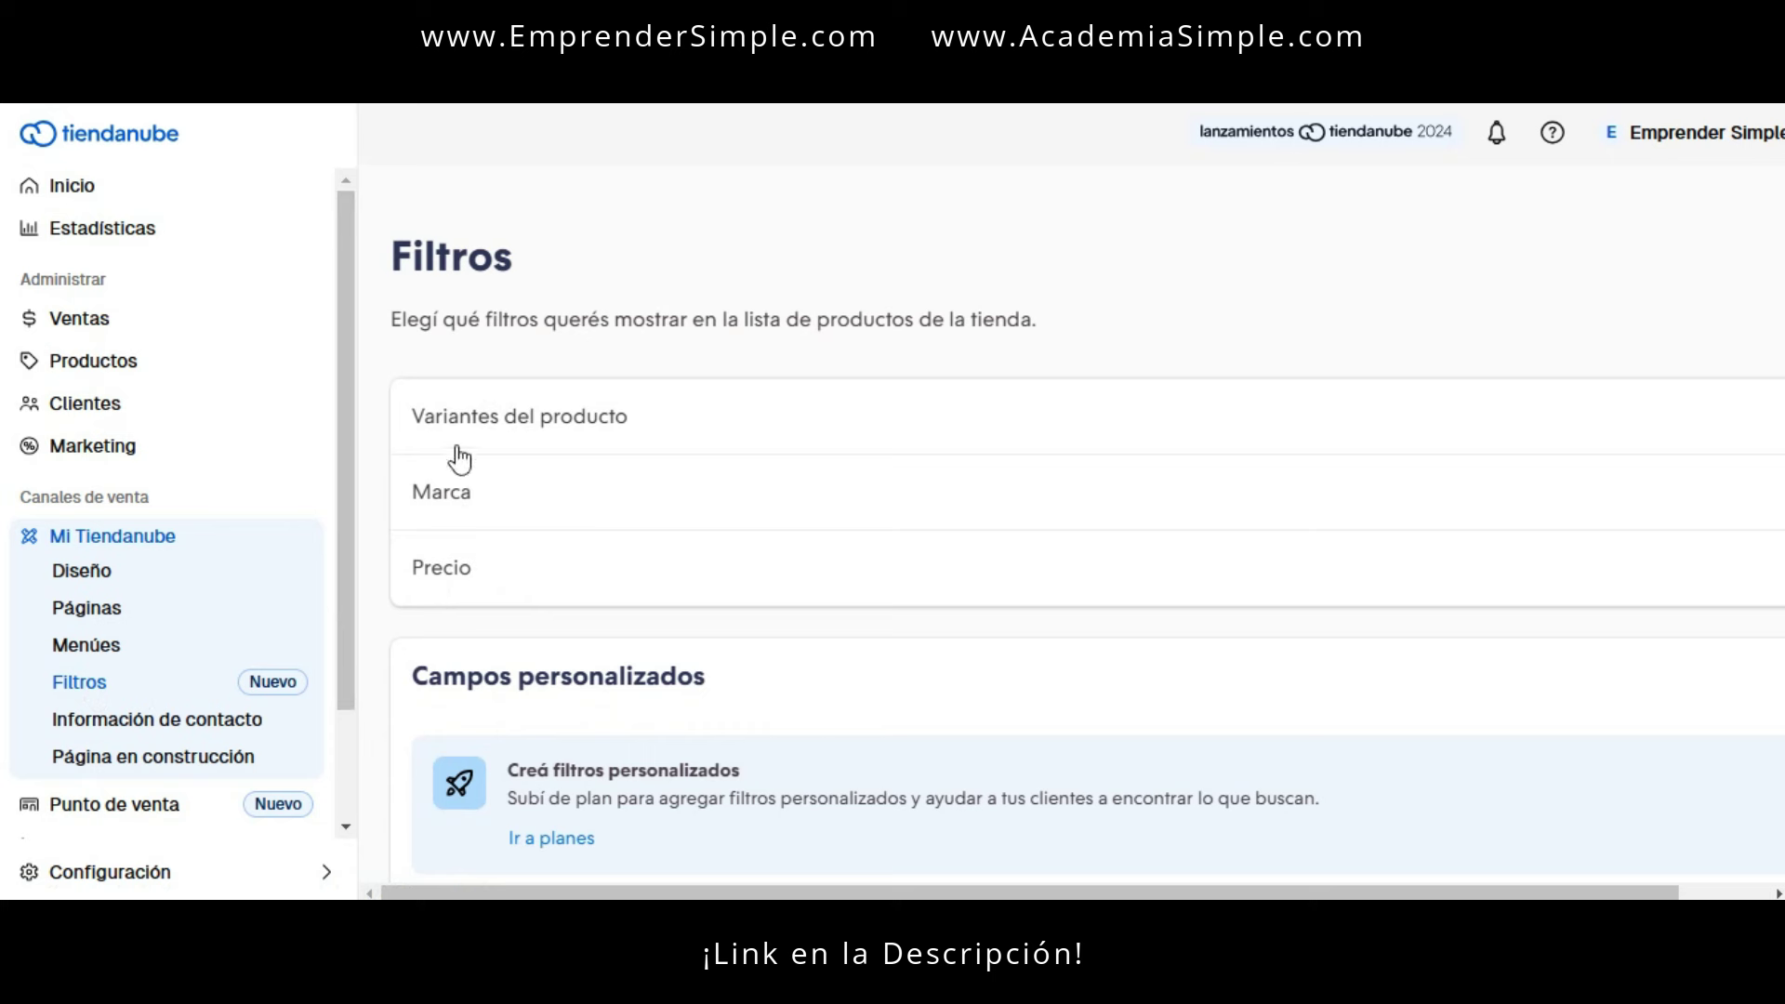
scroll(578, 609, "down", 1)
scroll(578, 609, "up", 1)
- Open Información de contacto and look through the store's contact fields
left_click(224, 726)
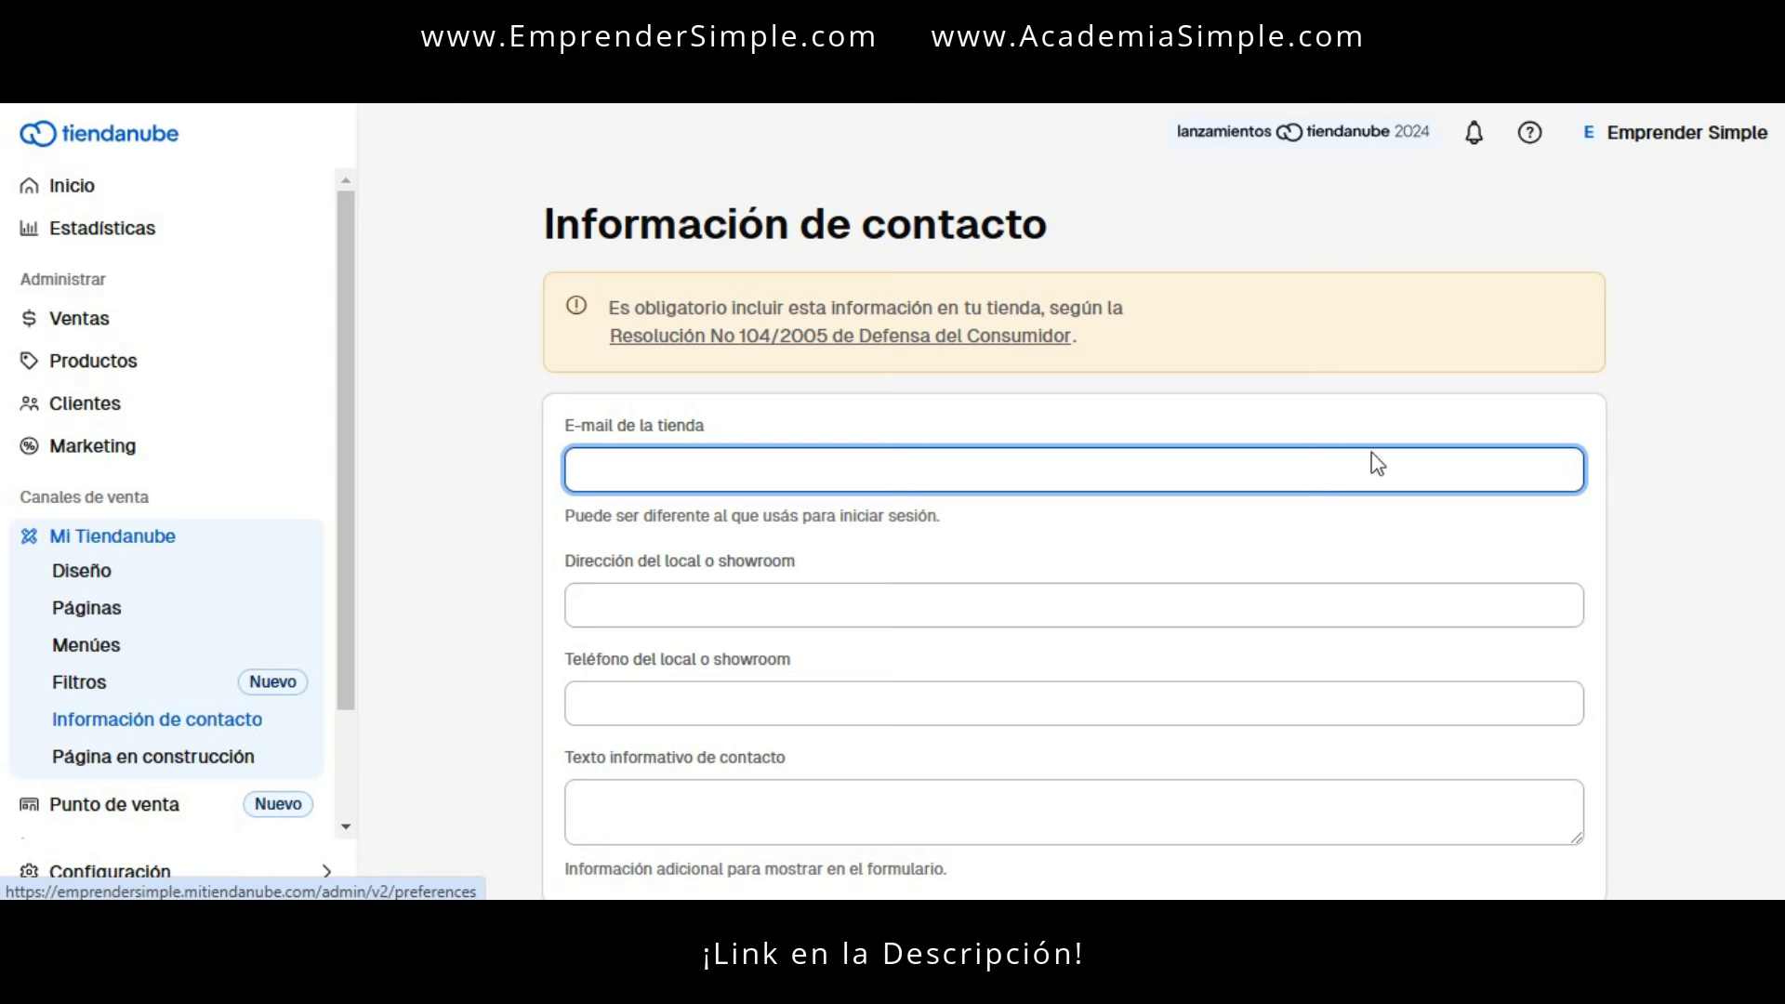
scroll(1772, 604, "down", 2)
scroll(1771, 605, "up", 2)
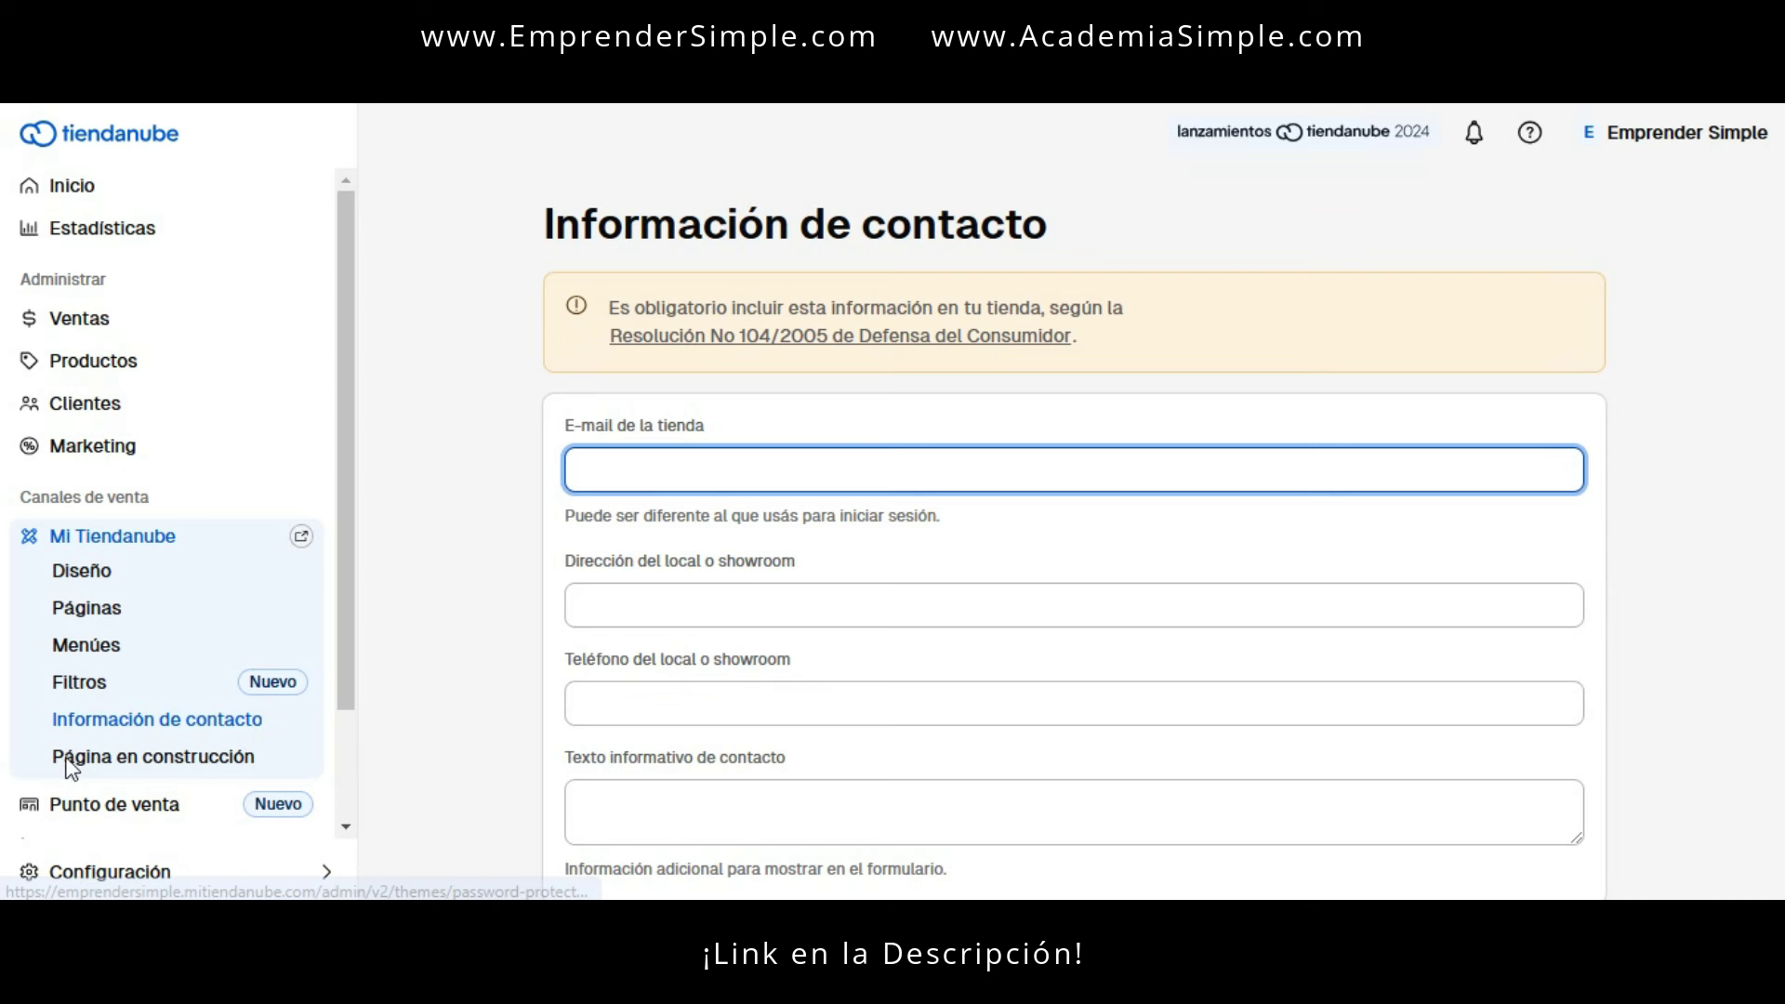
- Turn on Mostrar página under Página en construcción to view its customer message and access password fields
left_click(224, 768)
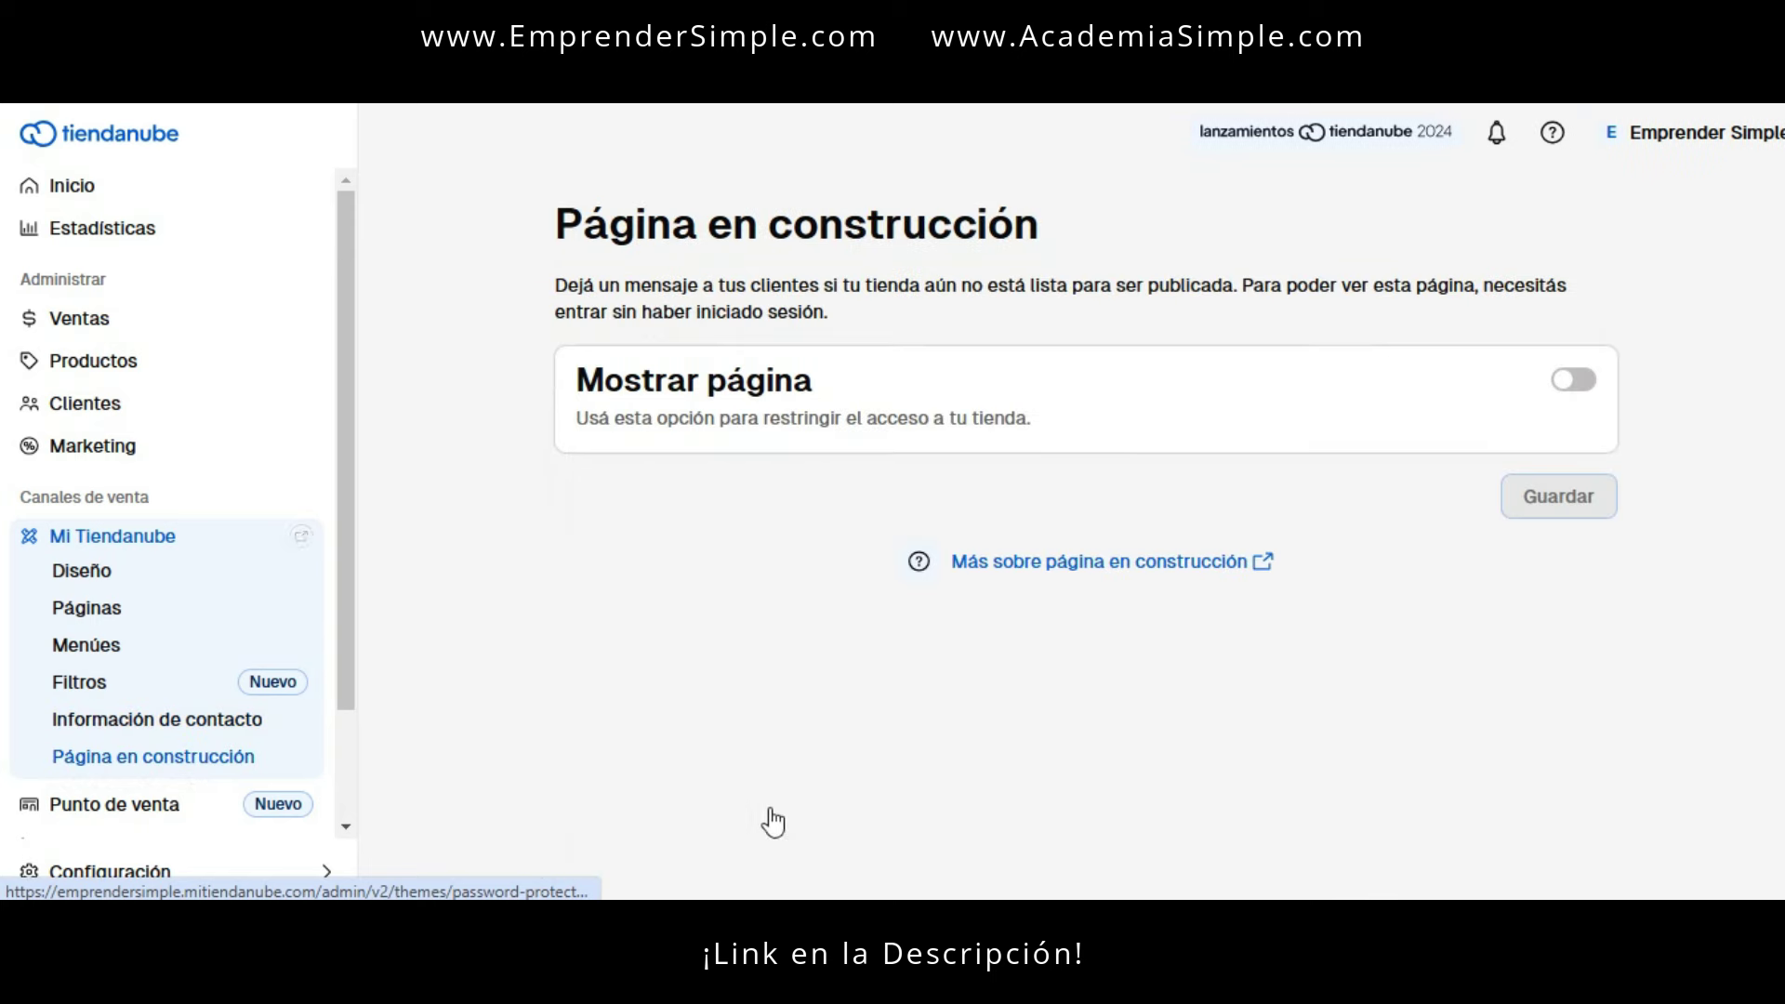
left_click(1573, 381)
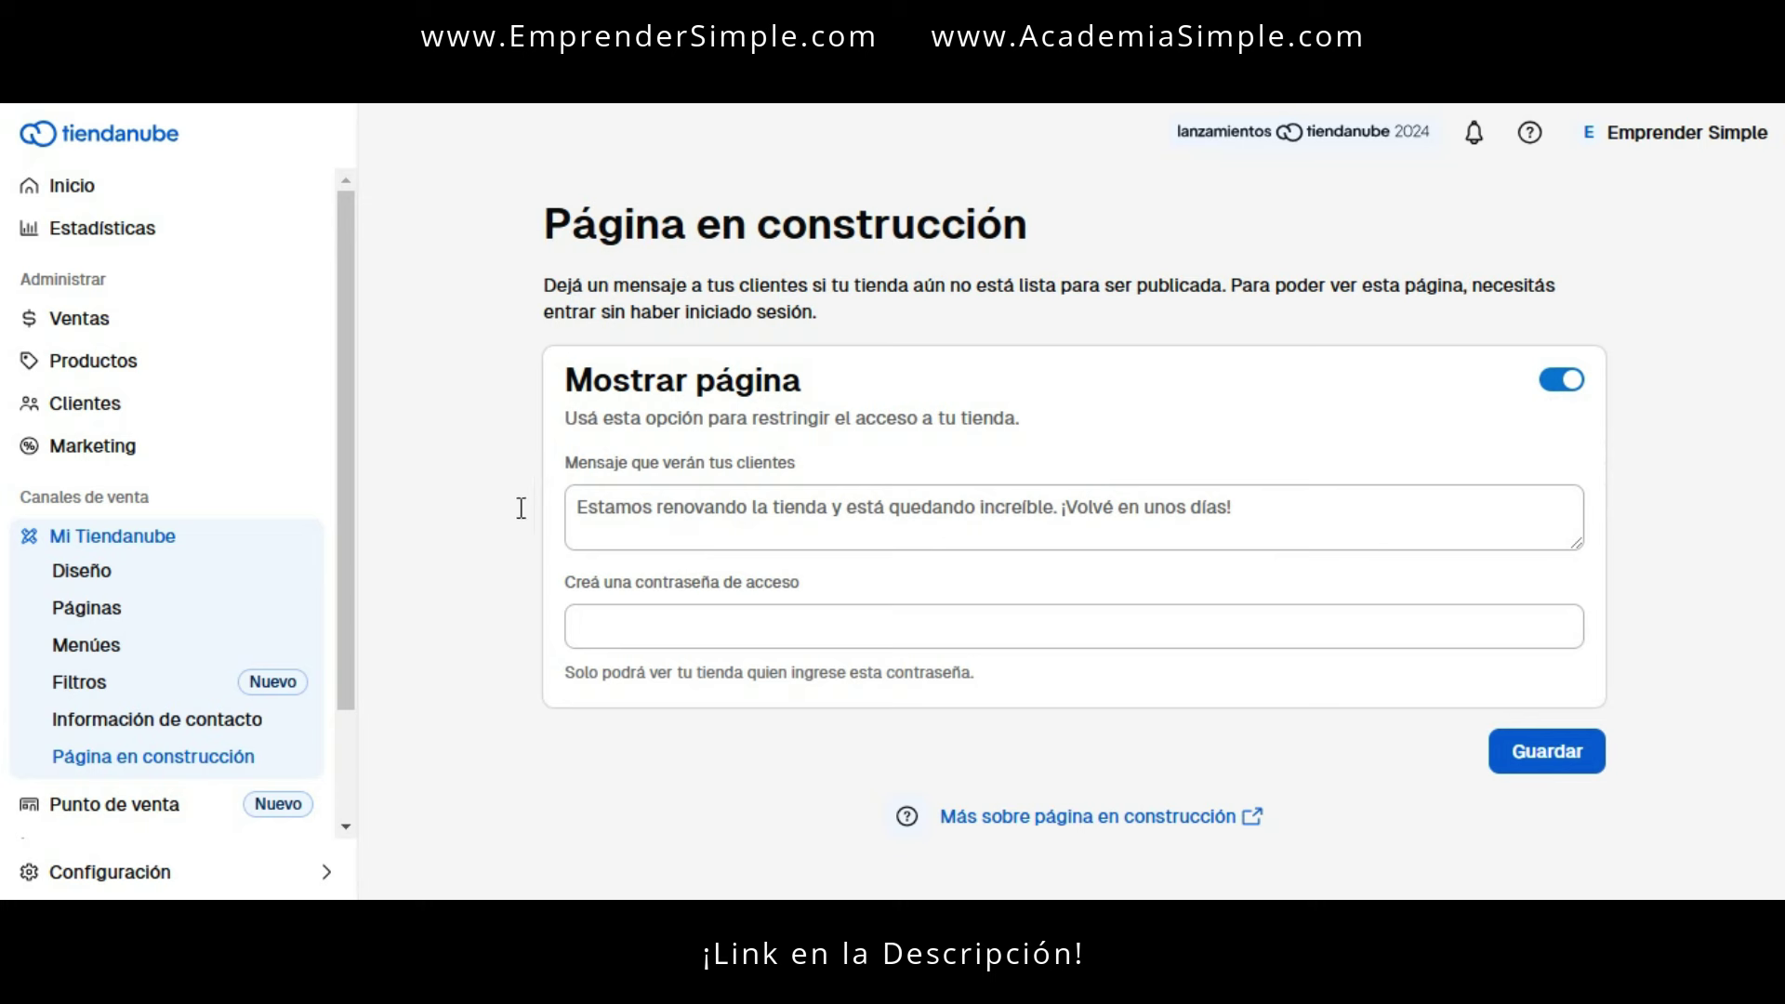
left_click(598, 503)
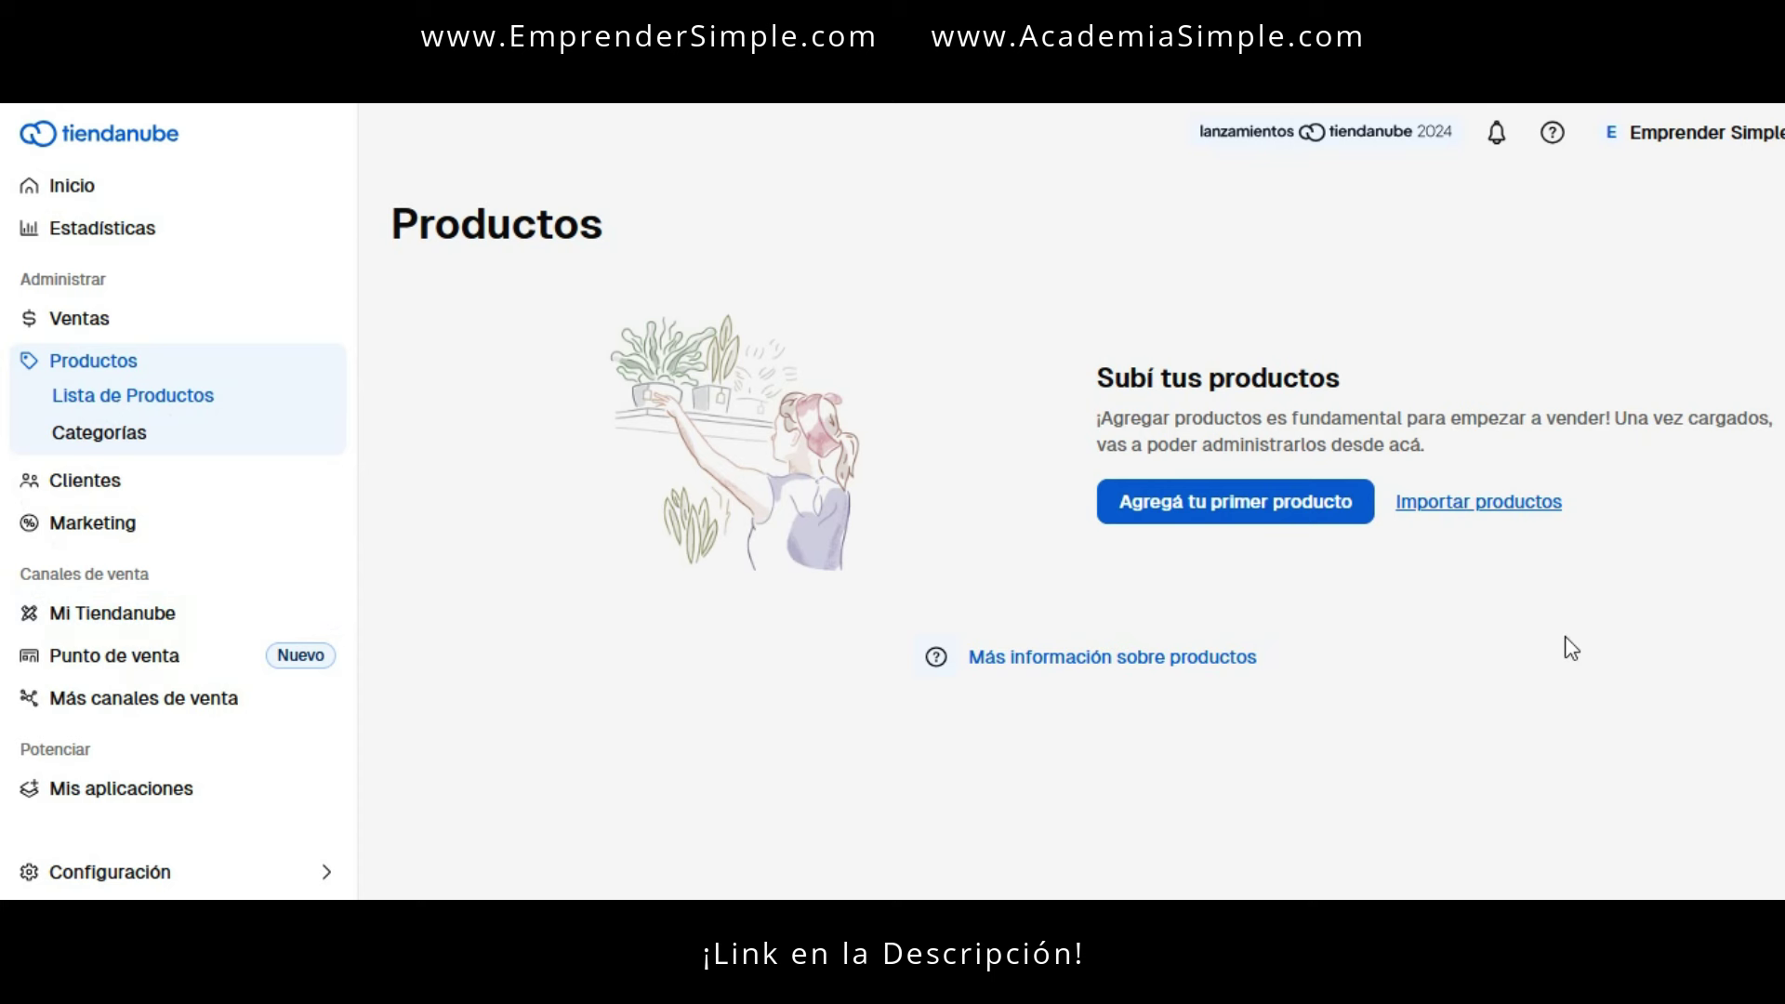
mouse_move(1288, 299)
left_mouse_down()
mouse_move(1227, 302)
mouse_move(1186, 595)
mouse_move(1781, 493)
mouse_move(1218, 316)
left_mouse_up()
mouse_move(1606, 444)
left_mouse_down()
mouse_move(1614, 497)
mouse_move(1681, 342)
left_mouse_up()
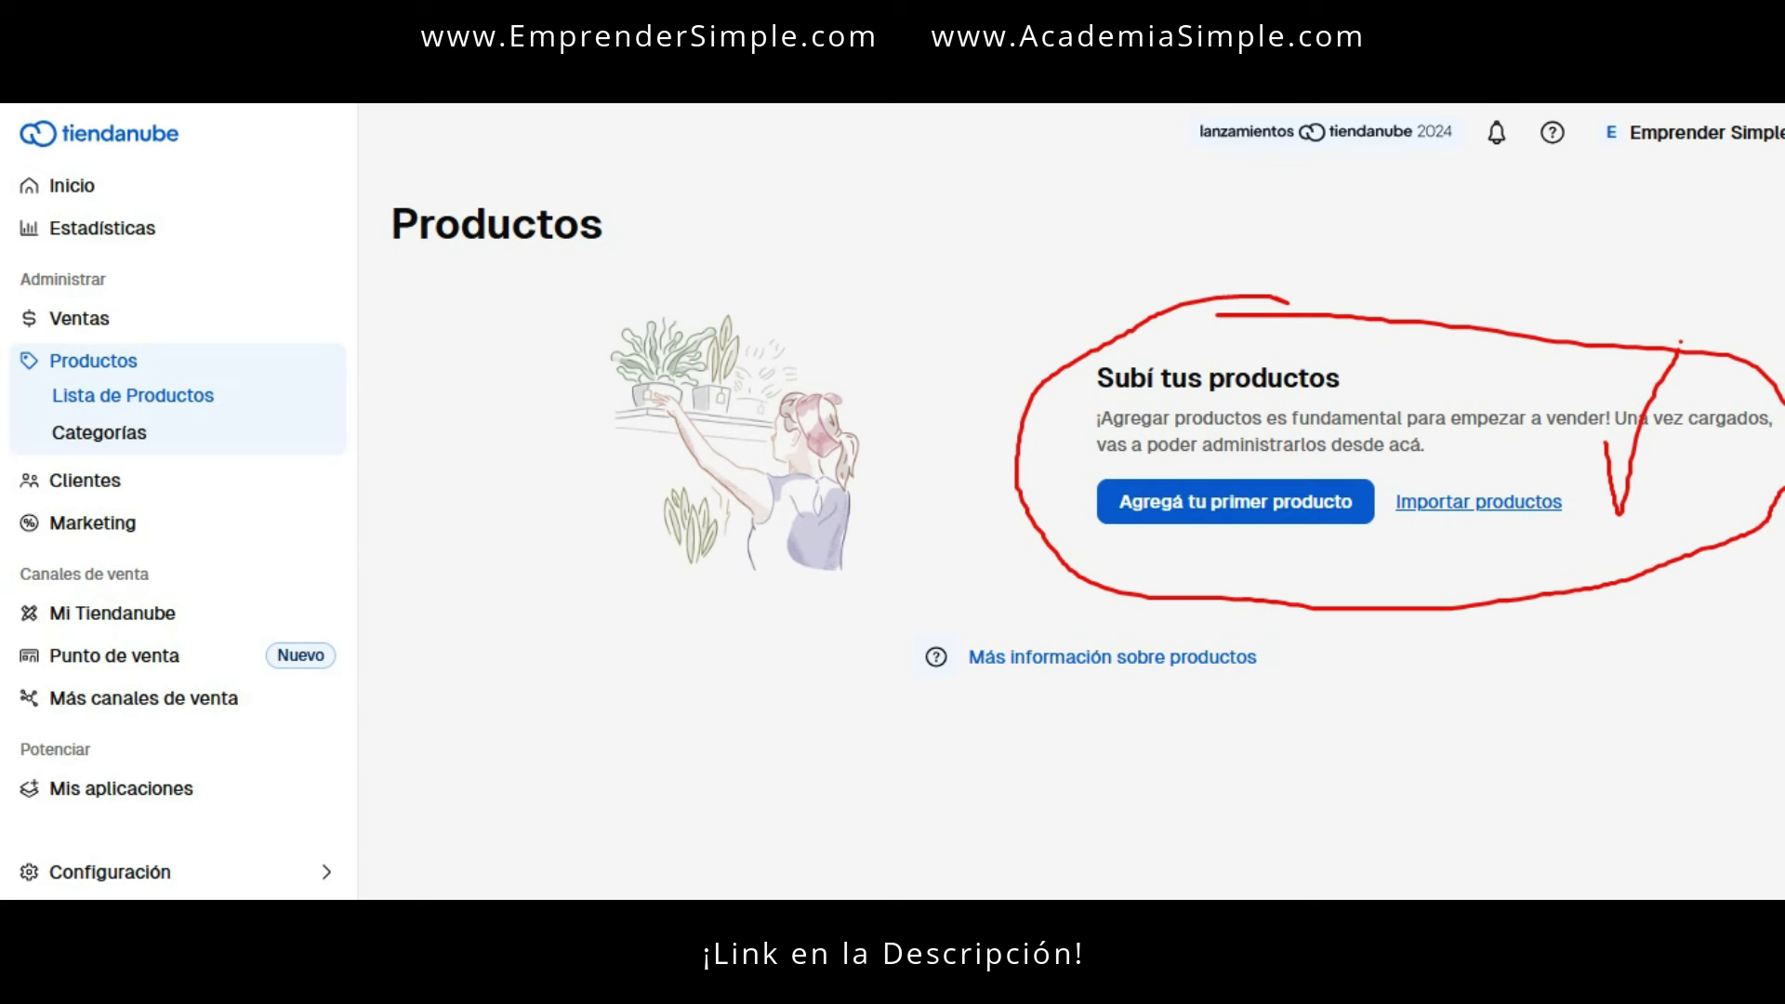
left_click_drag(18, 297, 100, 293)
mouse_move(57, 376)
left_mouse_down()
mouse_move(131, 373)
mouse_move(43, 444)
mouse_move(216, 406)
mouse_move(242, 373)
left_mouse_up()
left_click_drag(58, 450, 131, 442)
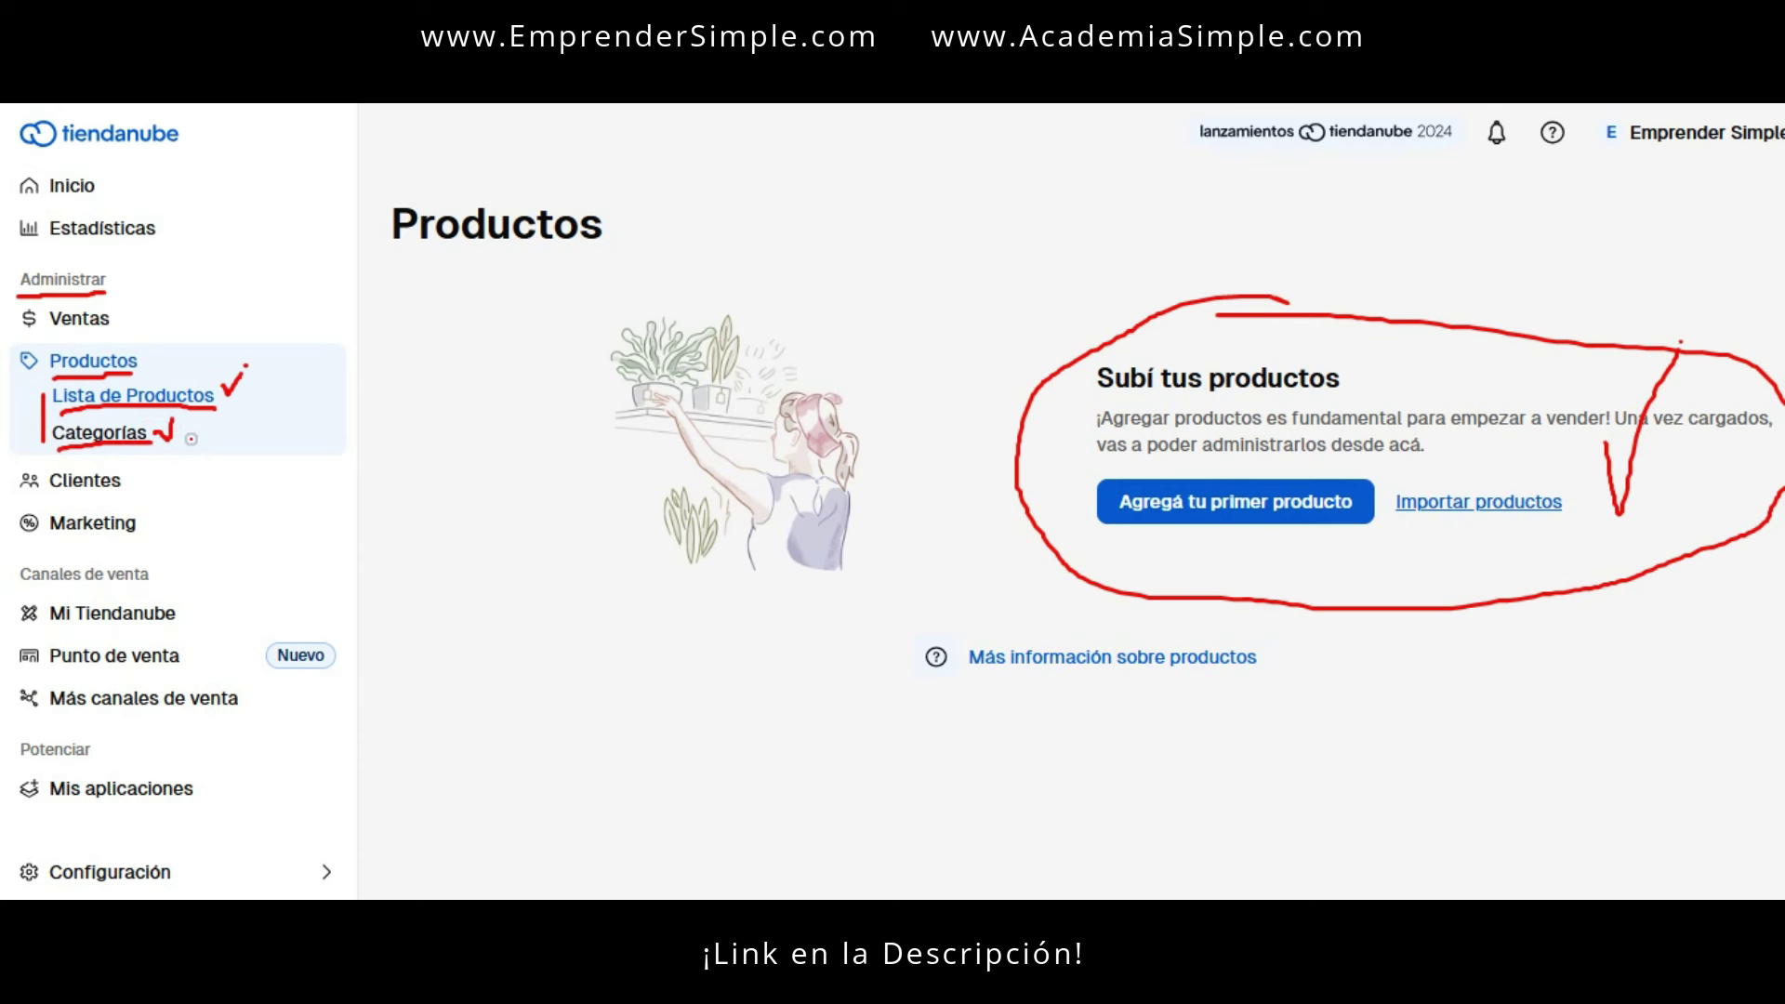
left_click_drag(228, 440, 238, 402)
key("e")
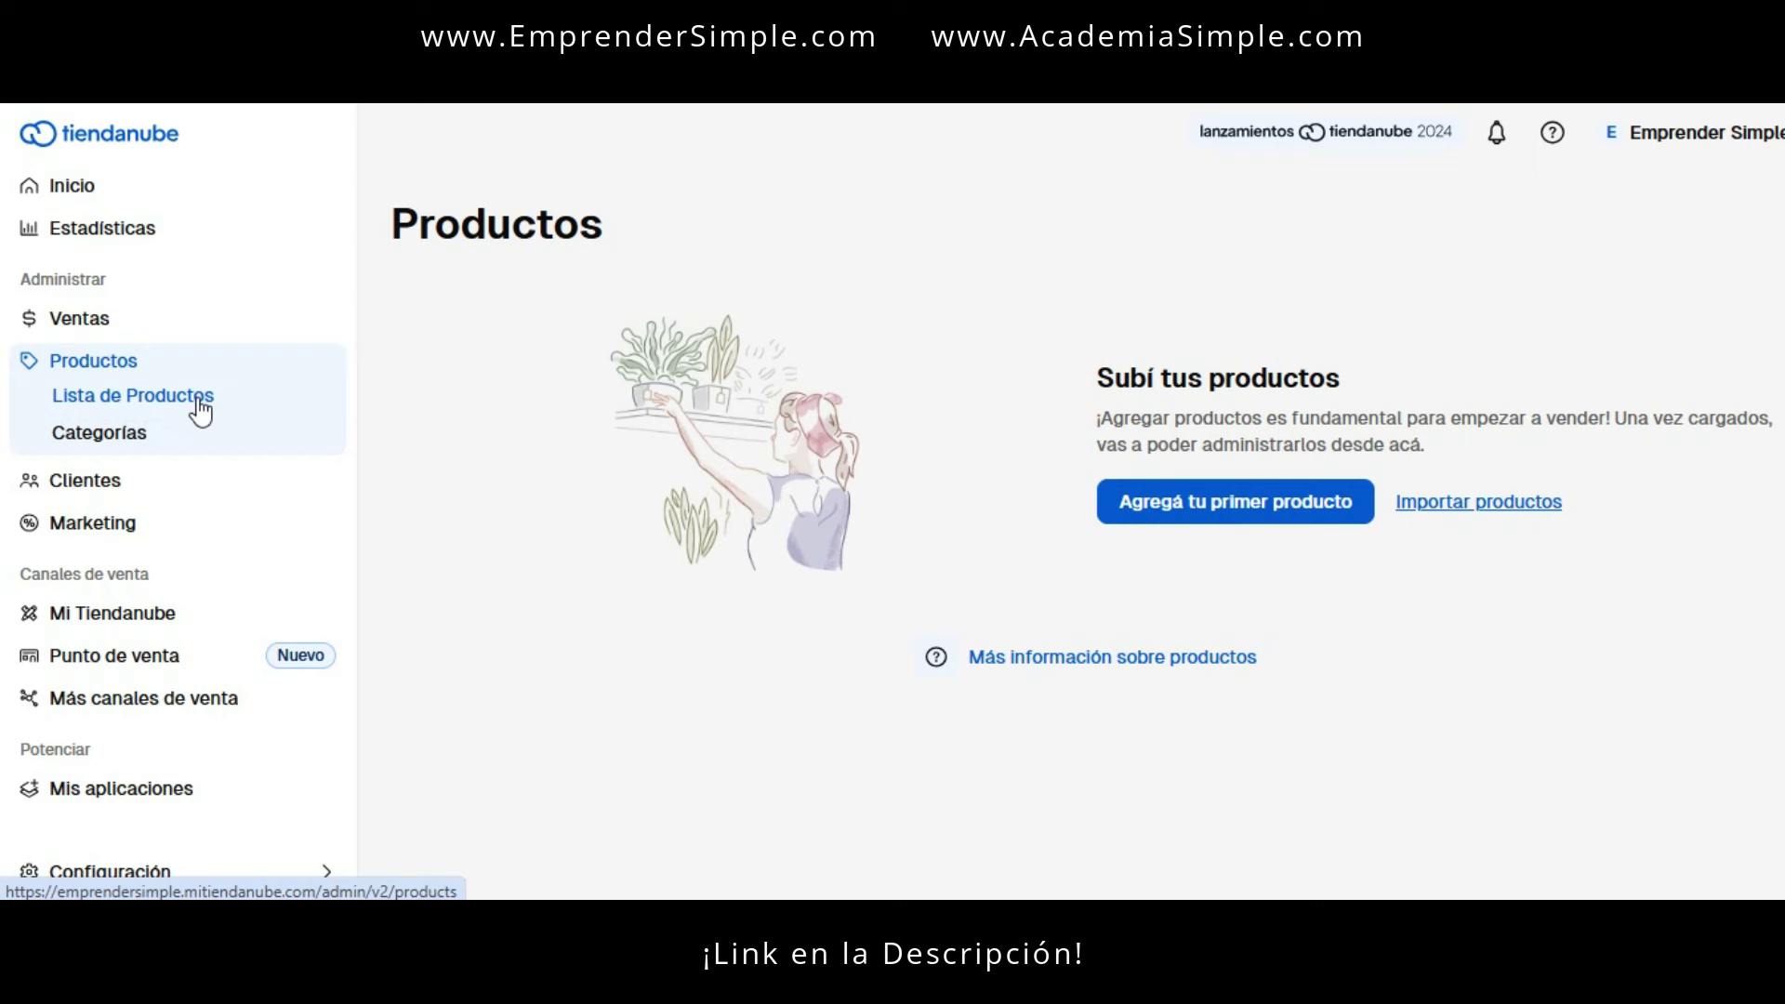
- Start adding the first product and look through the whole Nuevo producto form, from name and photos to Más opciones
left_click(1263, 521)
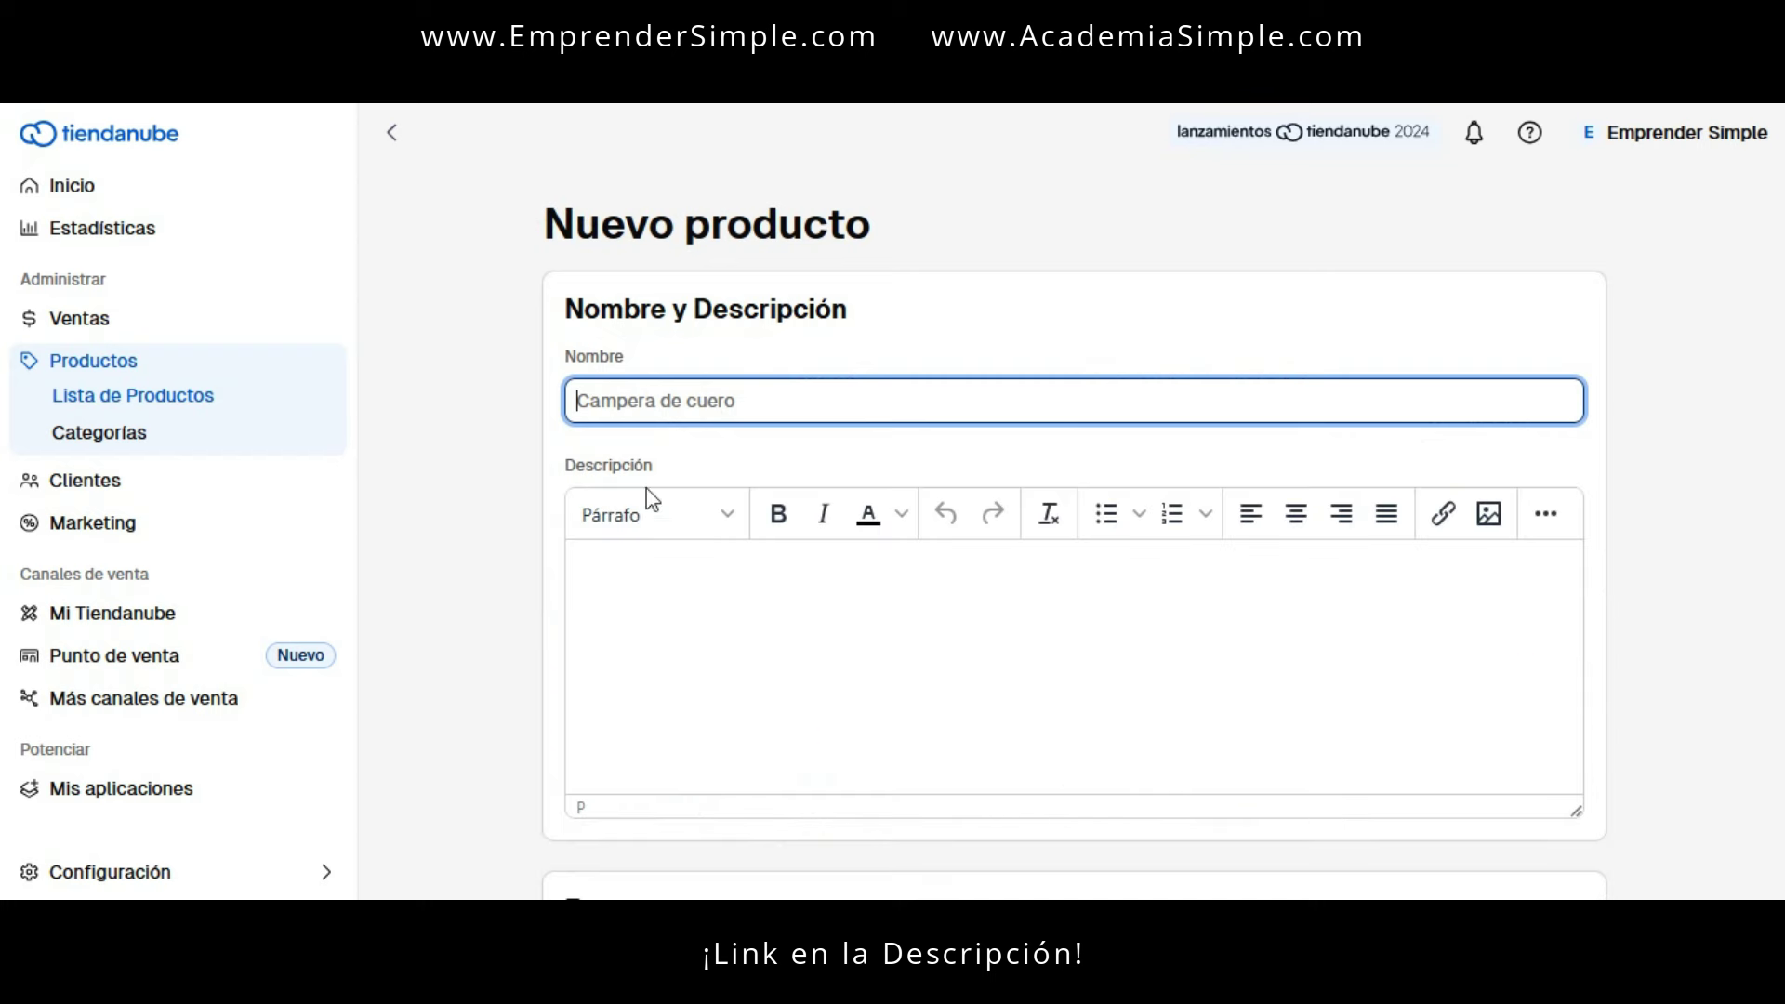
scroll(1287, 669, "down", 5)
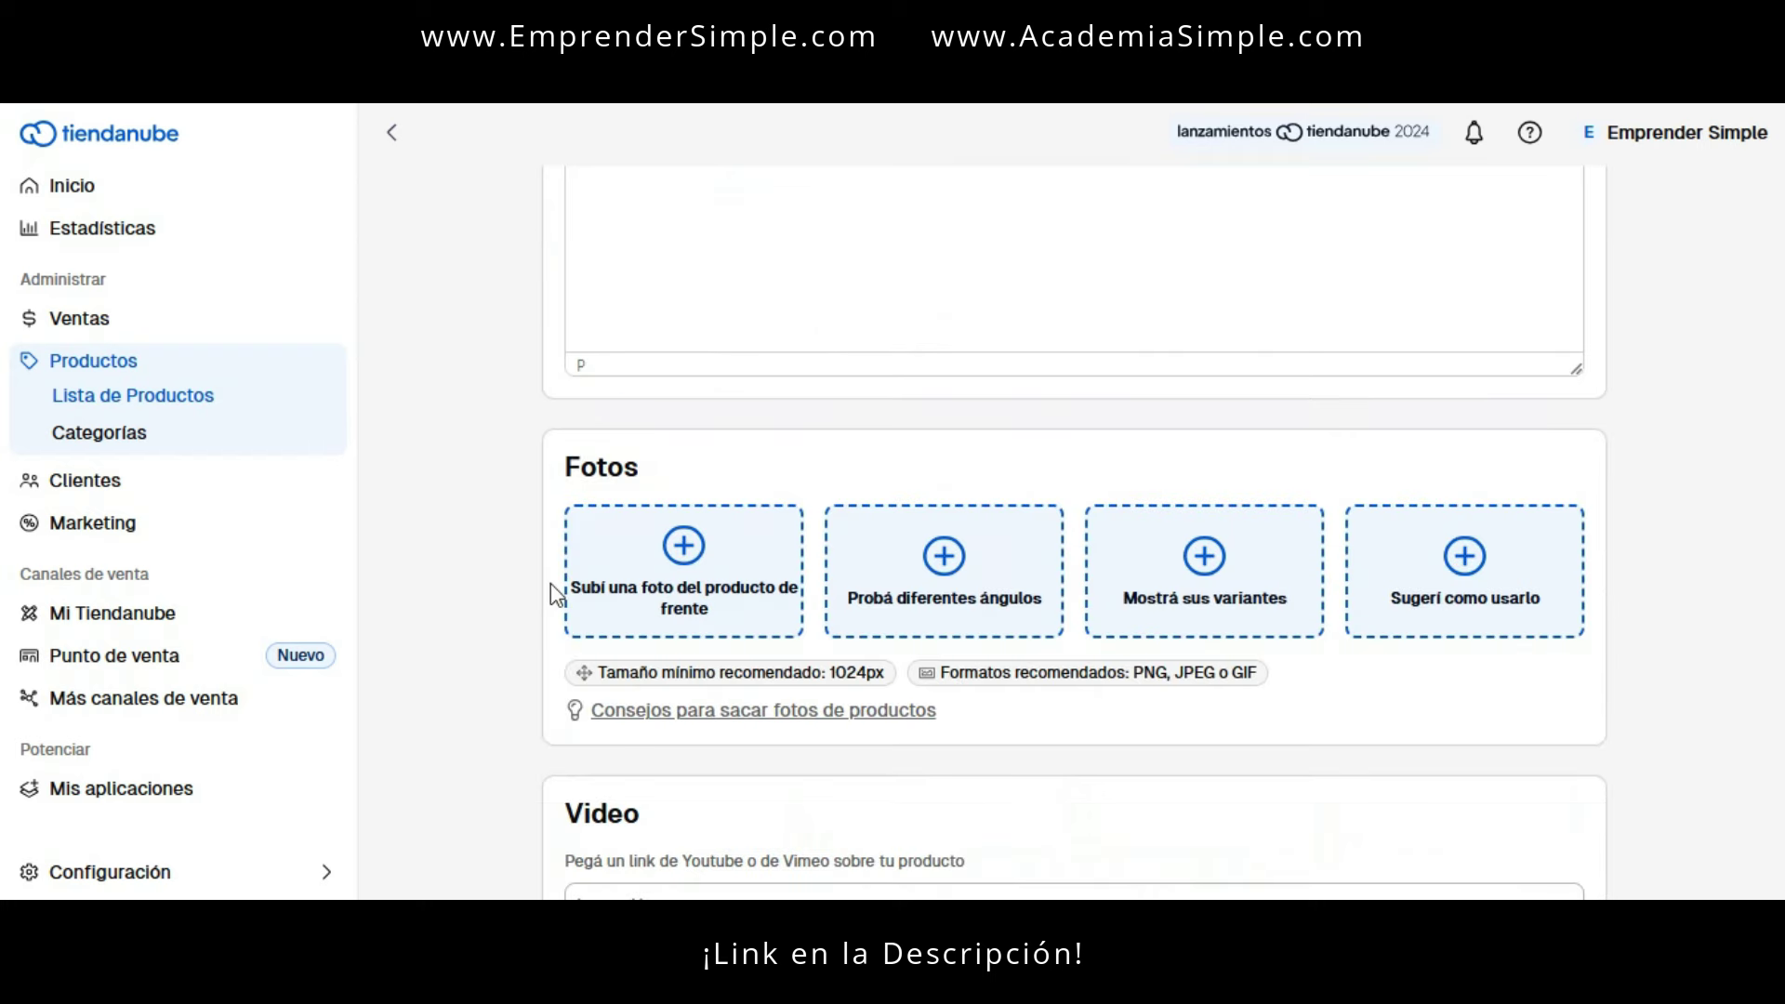
scroll(799, 591, "down", 4)
scroll(939, 563, "down", 7)
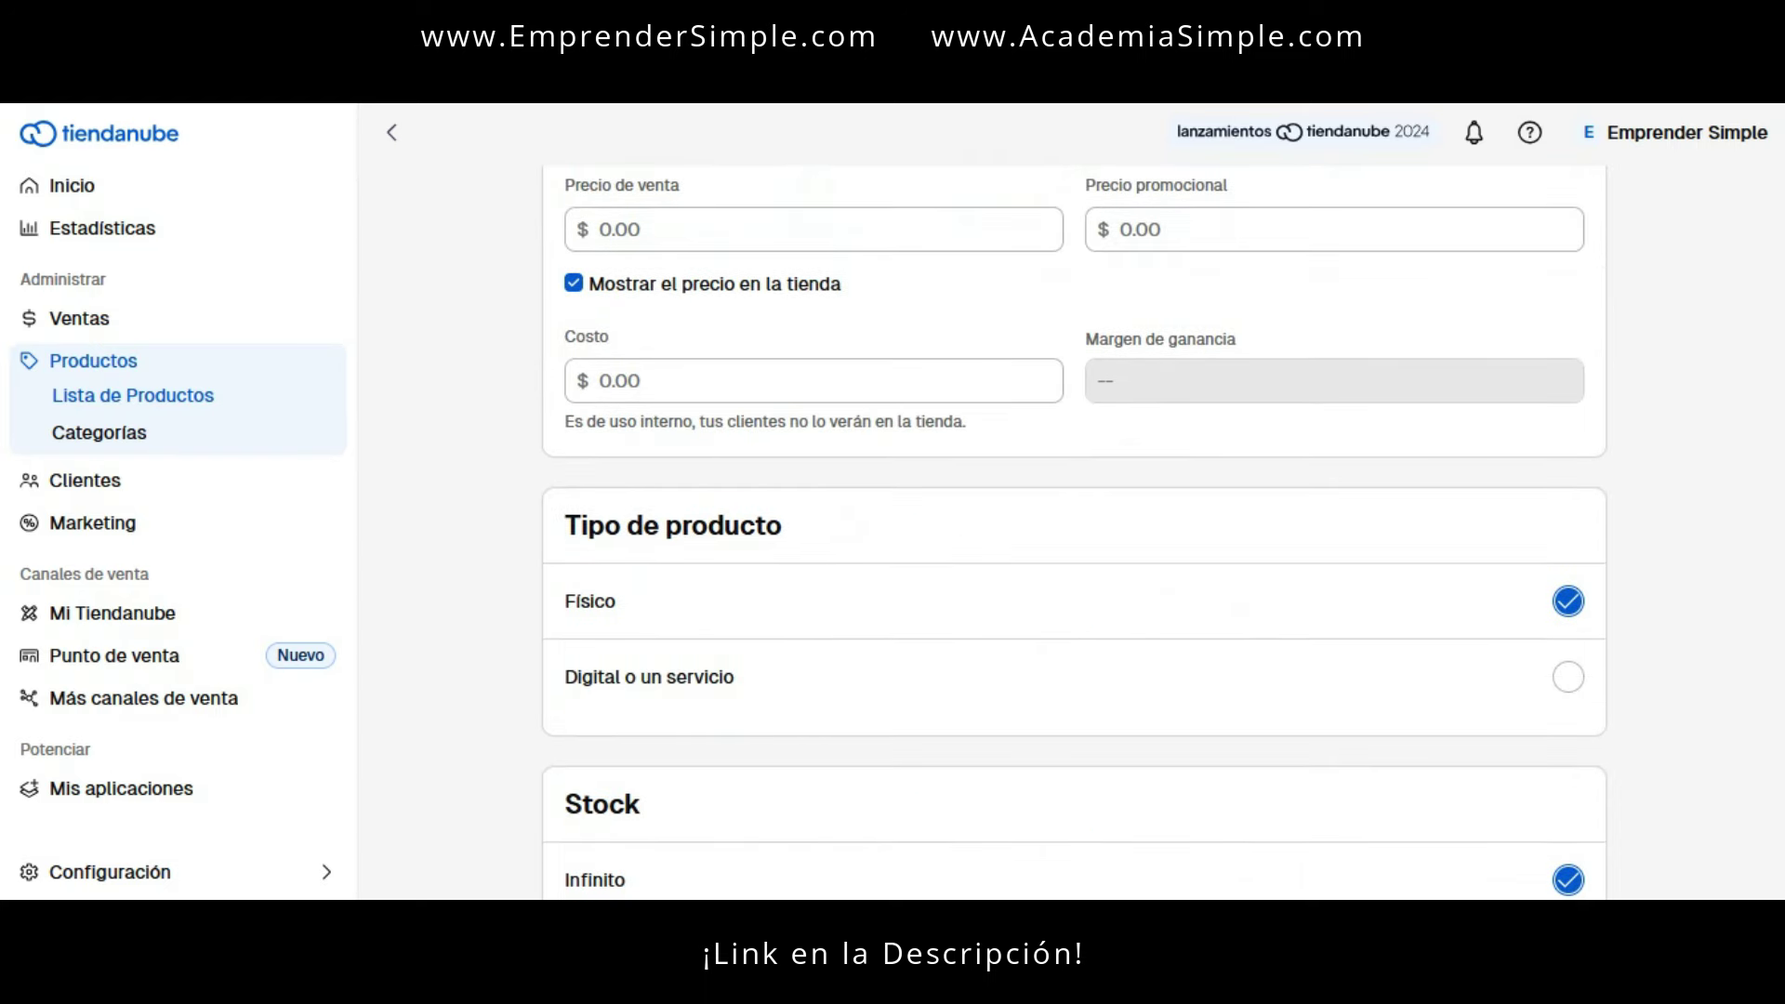
scroll(1773, 544, "down", 5)
scroll(1774, 558, "down", 9)
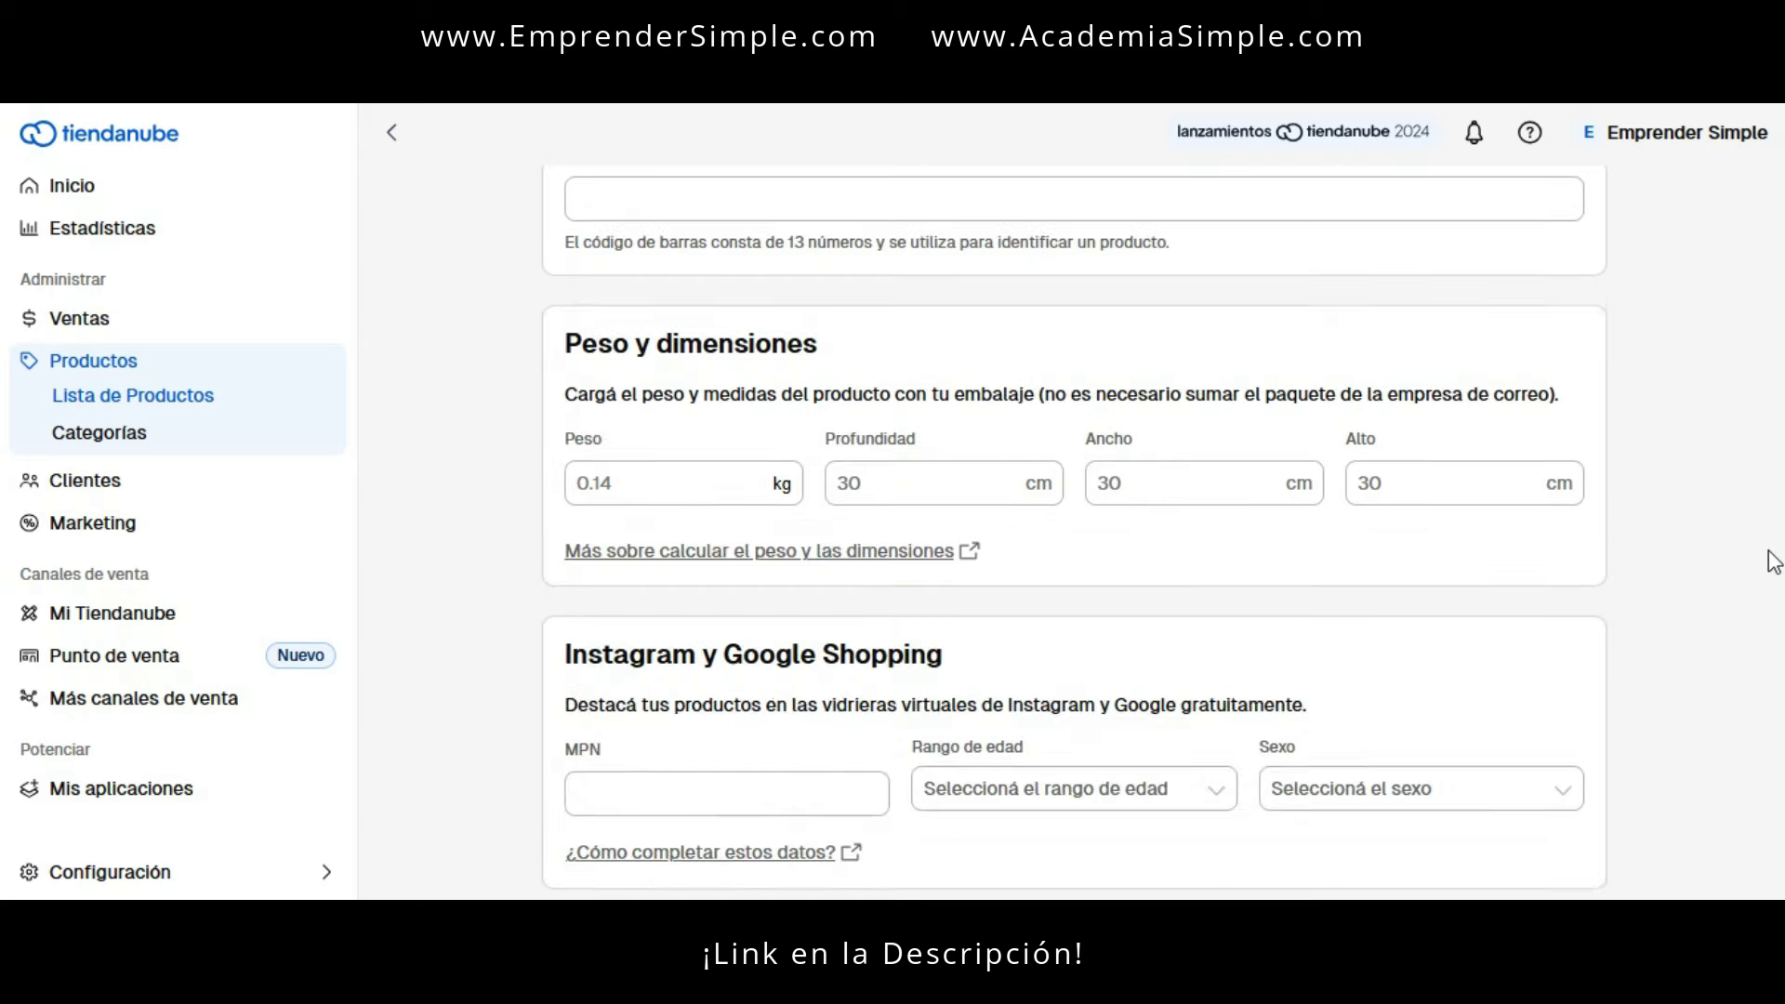
scroll(1772, 567, "down", 5)
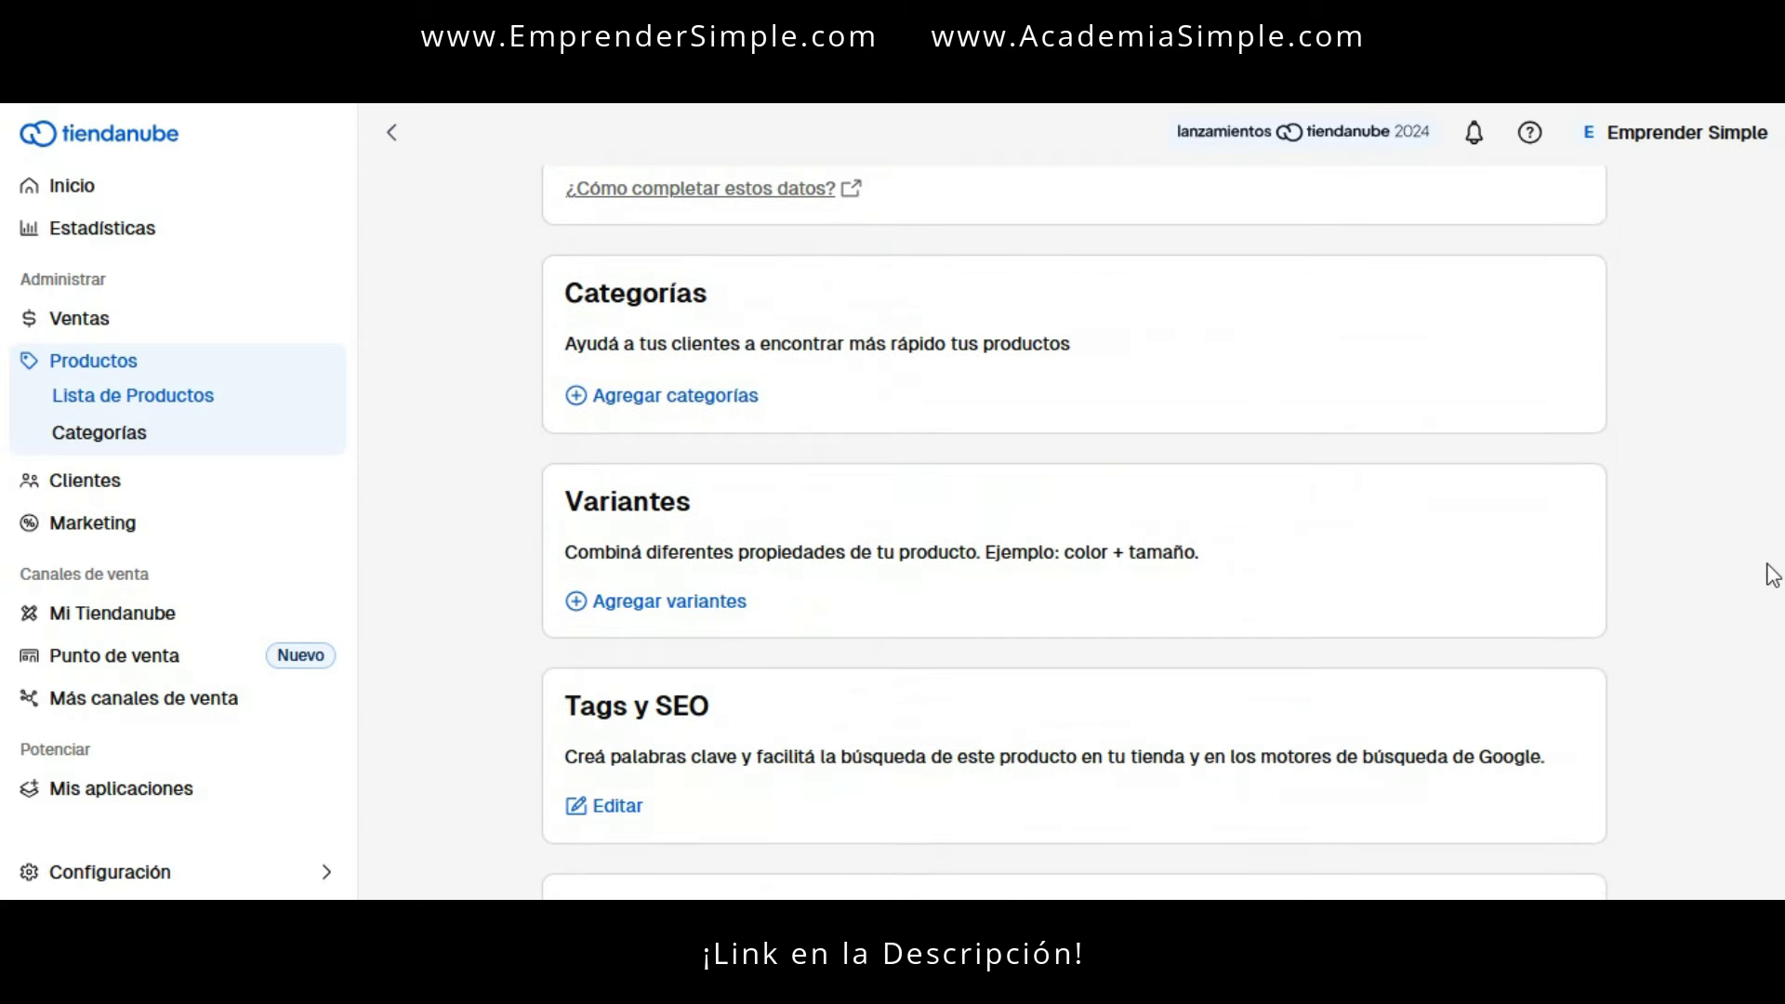
left_click_drag(548, 325, 890, 332)
scroll(1592, 520, "down", 5)
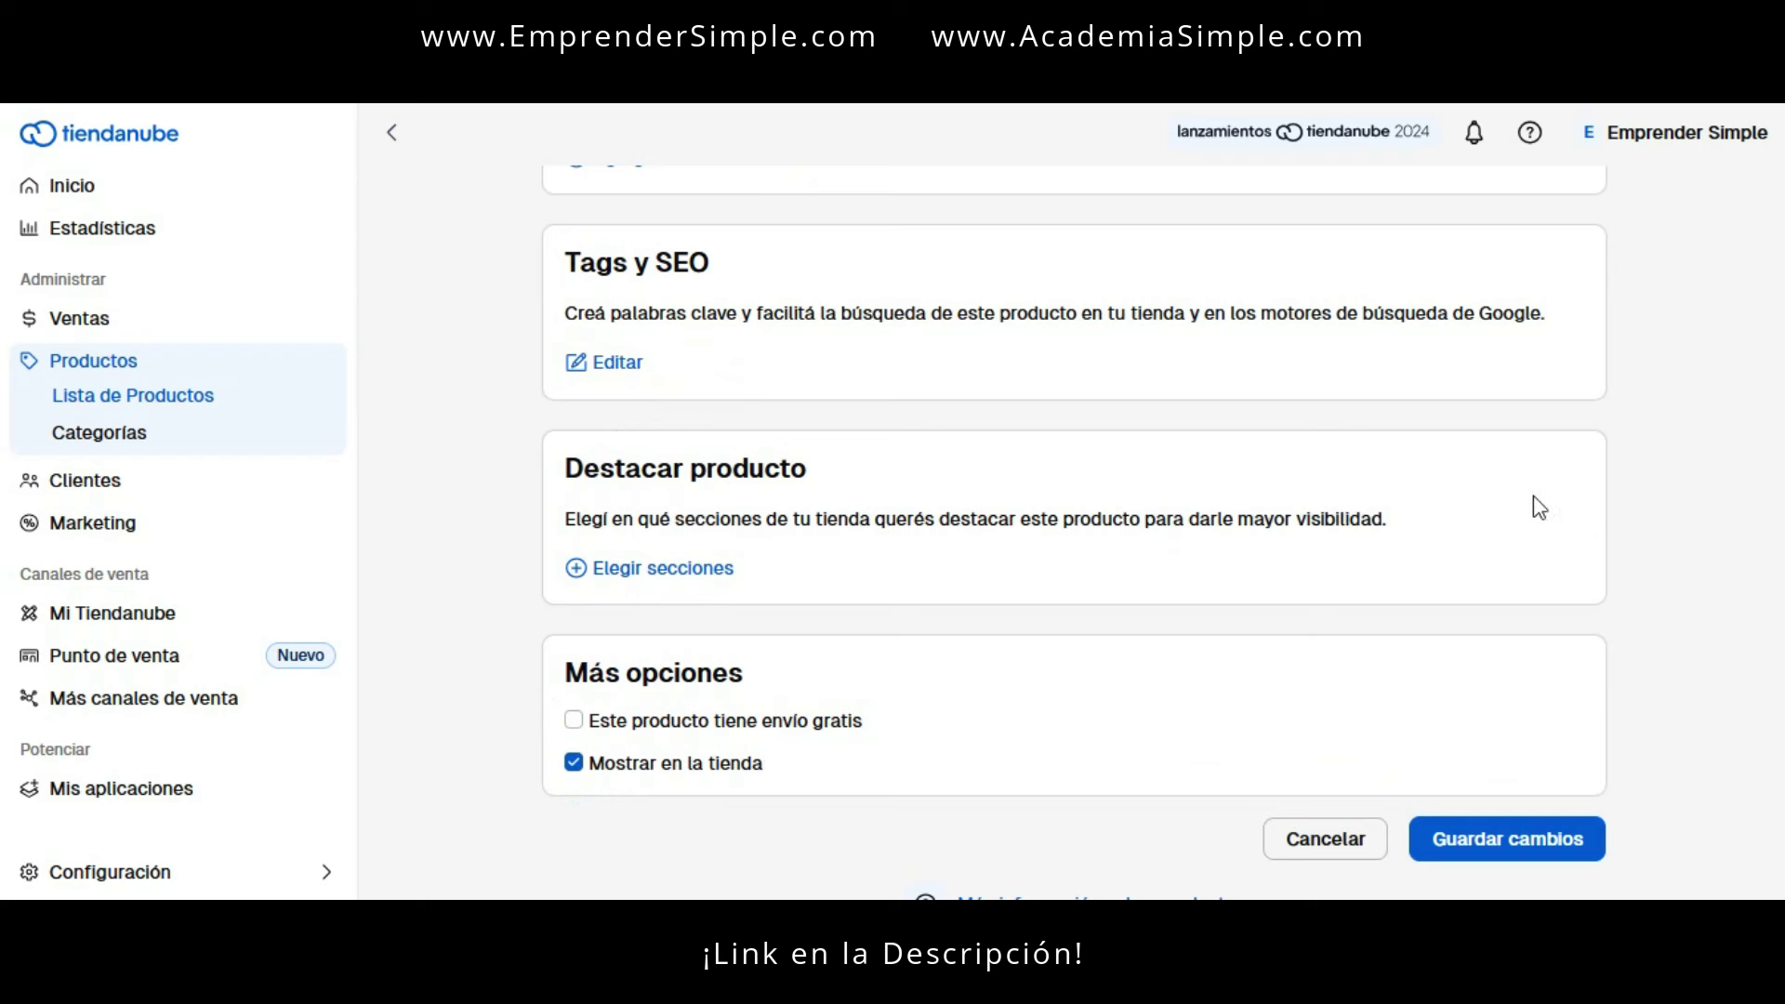
- Review the new product form's Categorías, Variantes, Tags y SEO and Destacar producto sections, returning toward the form's beginning
scroll(1570, 478, "up", 7)
scroll(1590, 478, "down", 2)
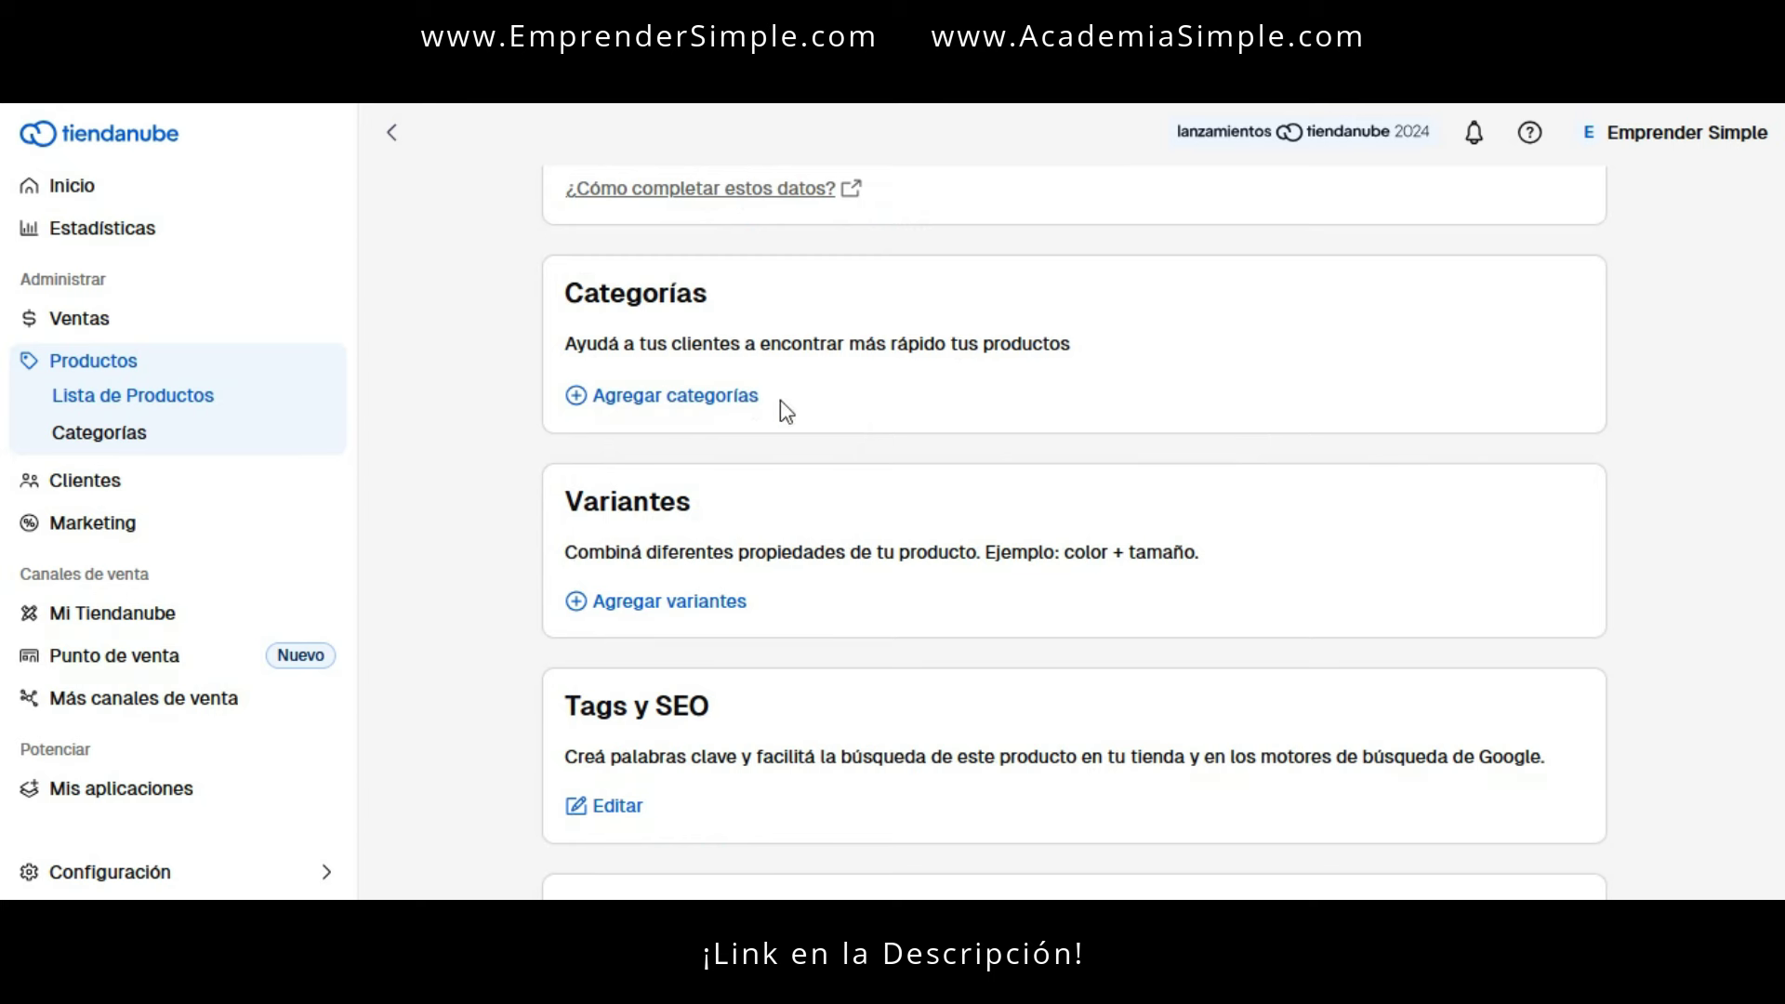
scroll(1547, 516, "down", 2)
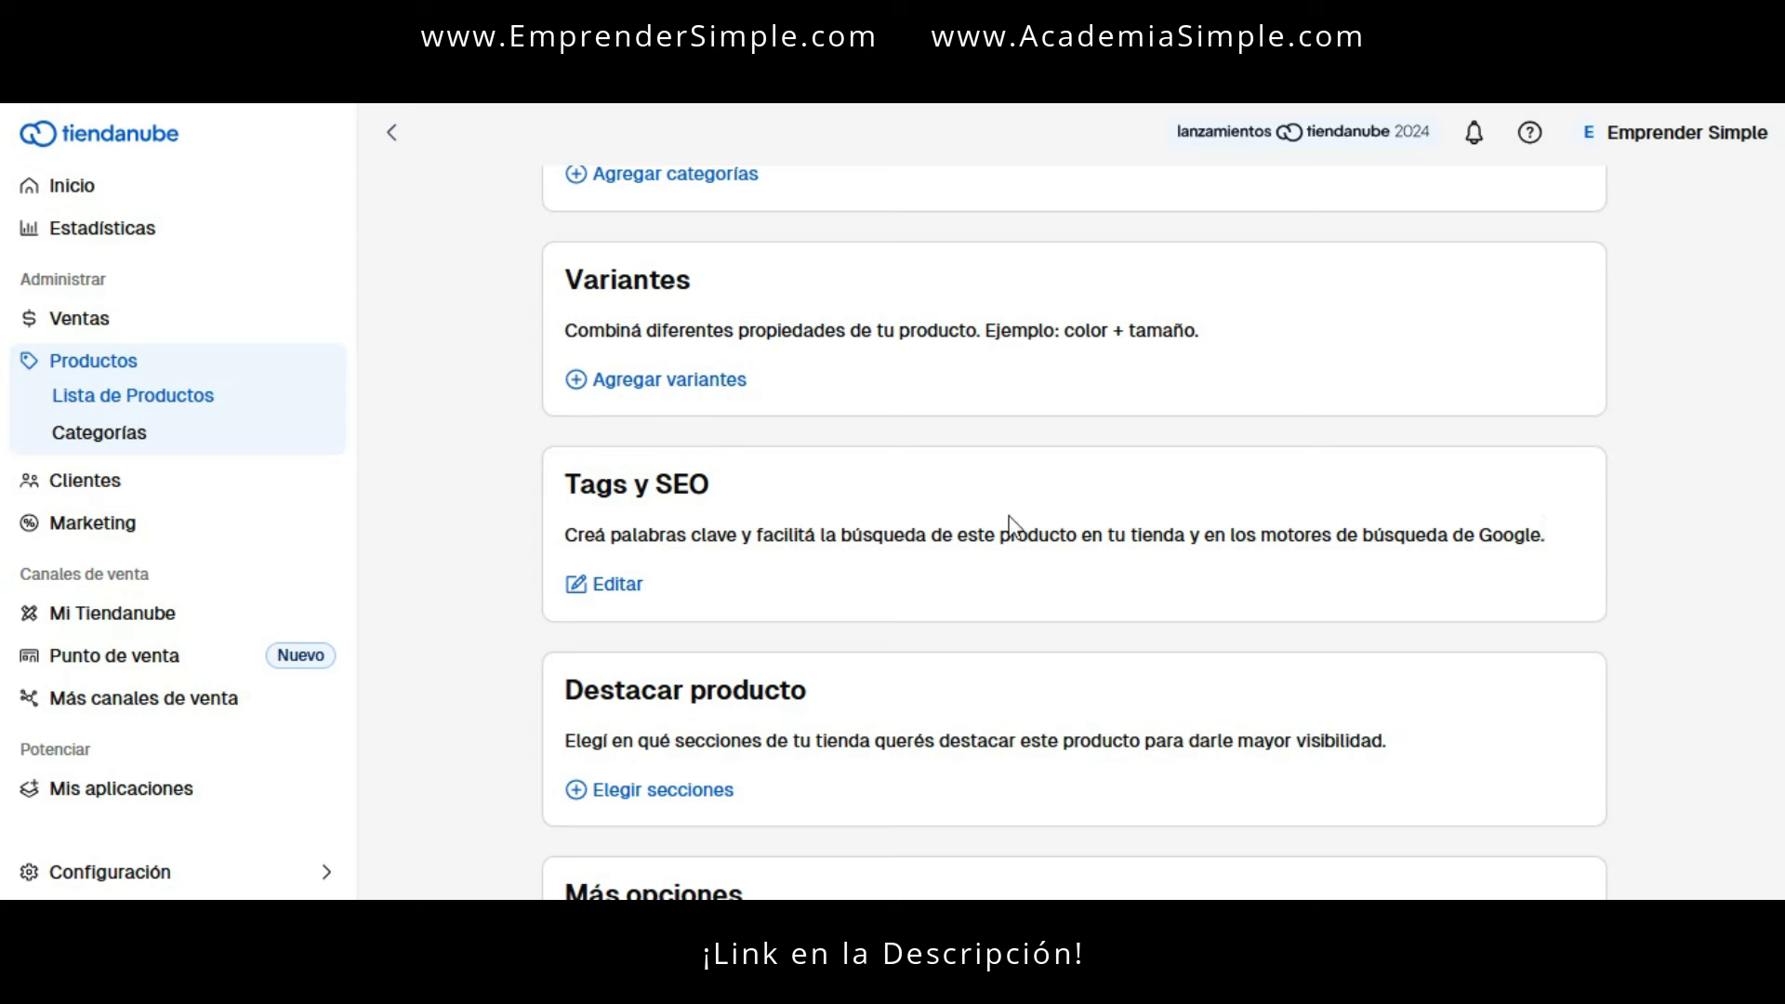
left_click_drag(648, 501, 722, 500)
scroll(1637, 586, "down", 3)
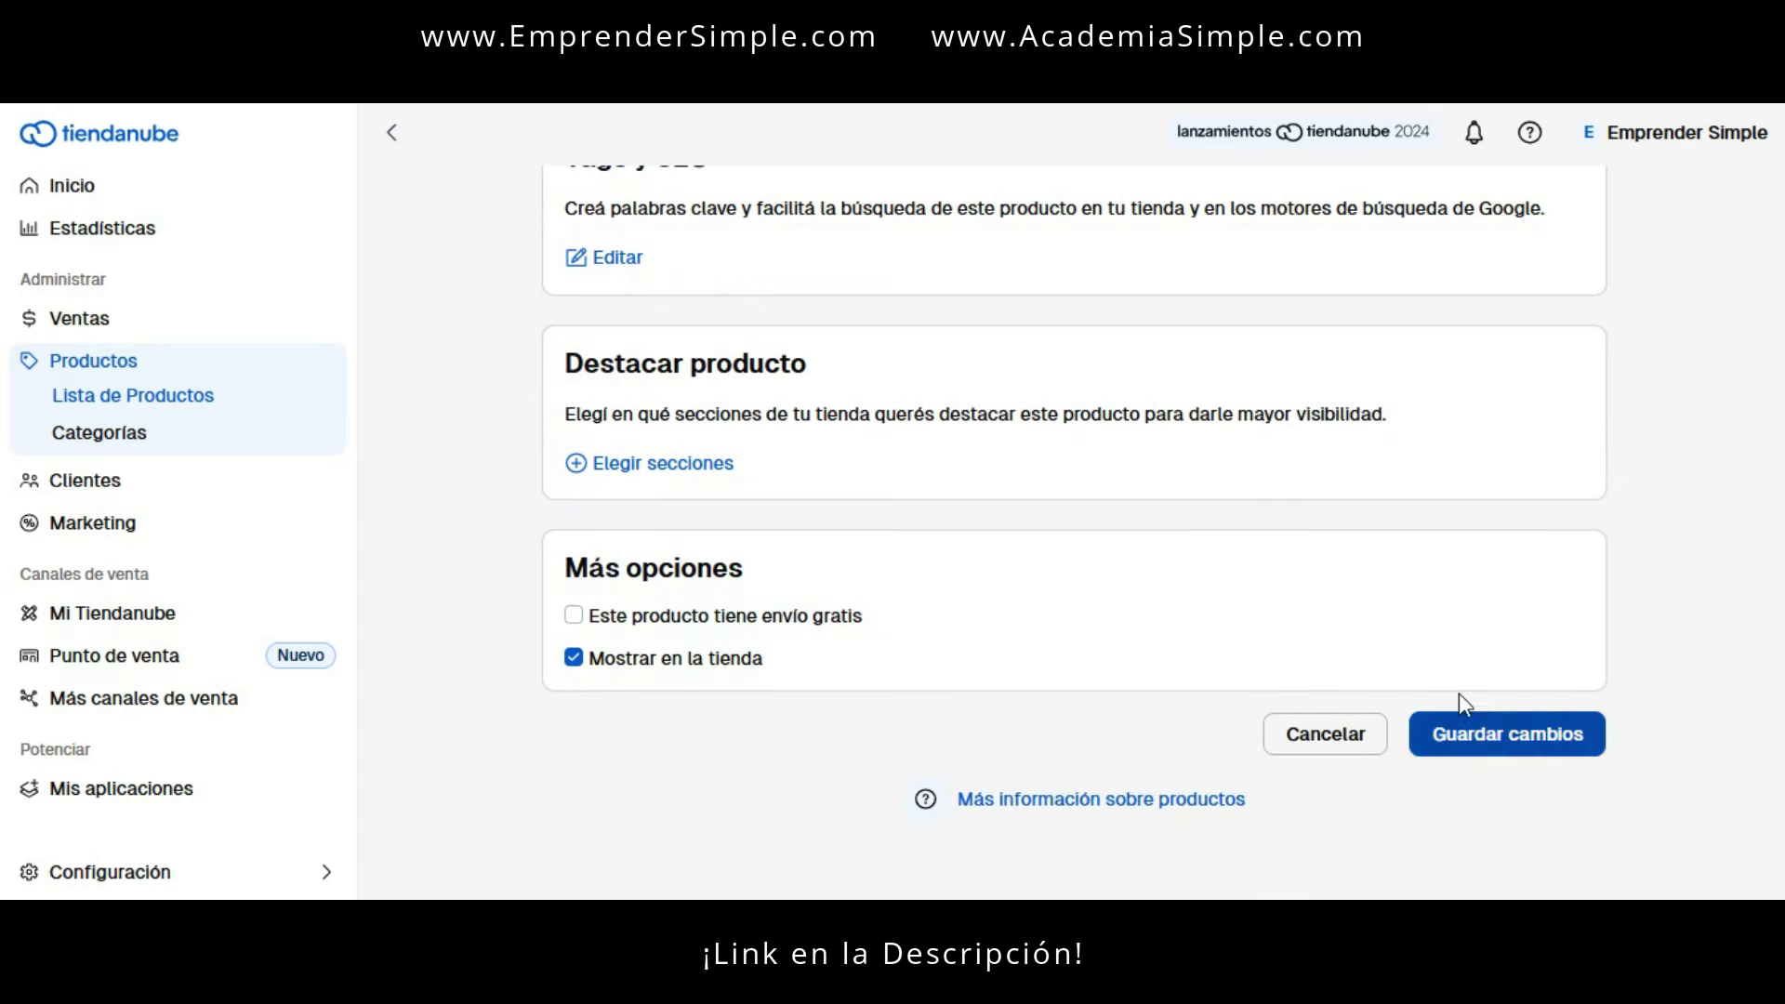
scroll(1733, 745, "up", 20)
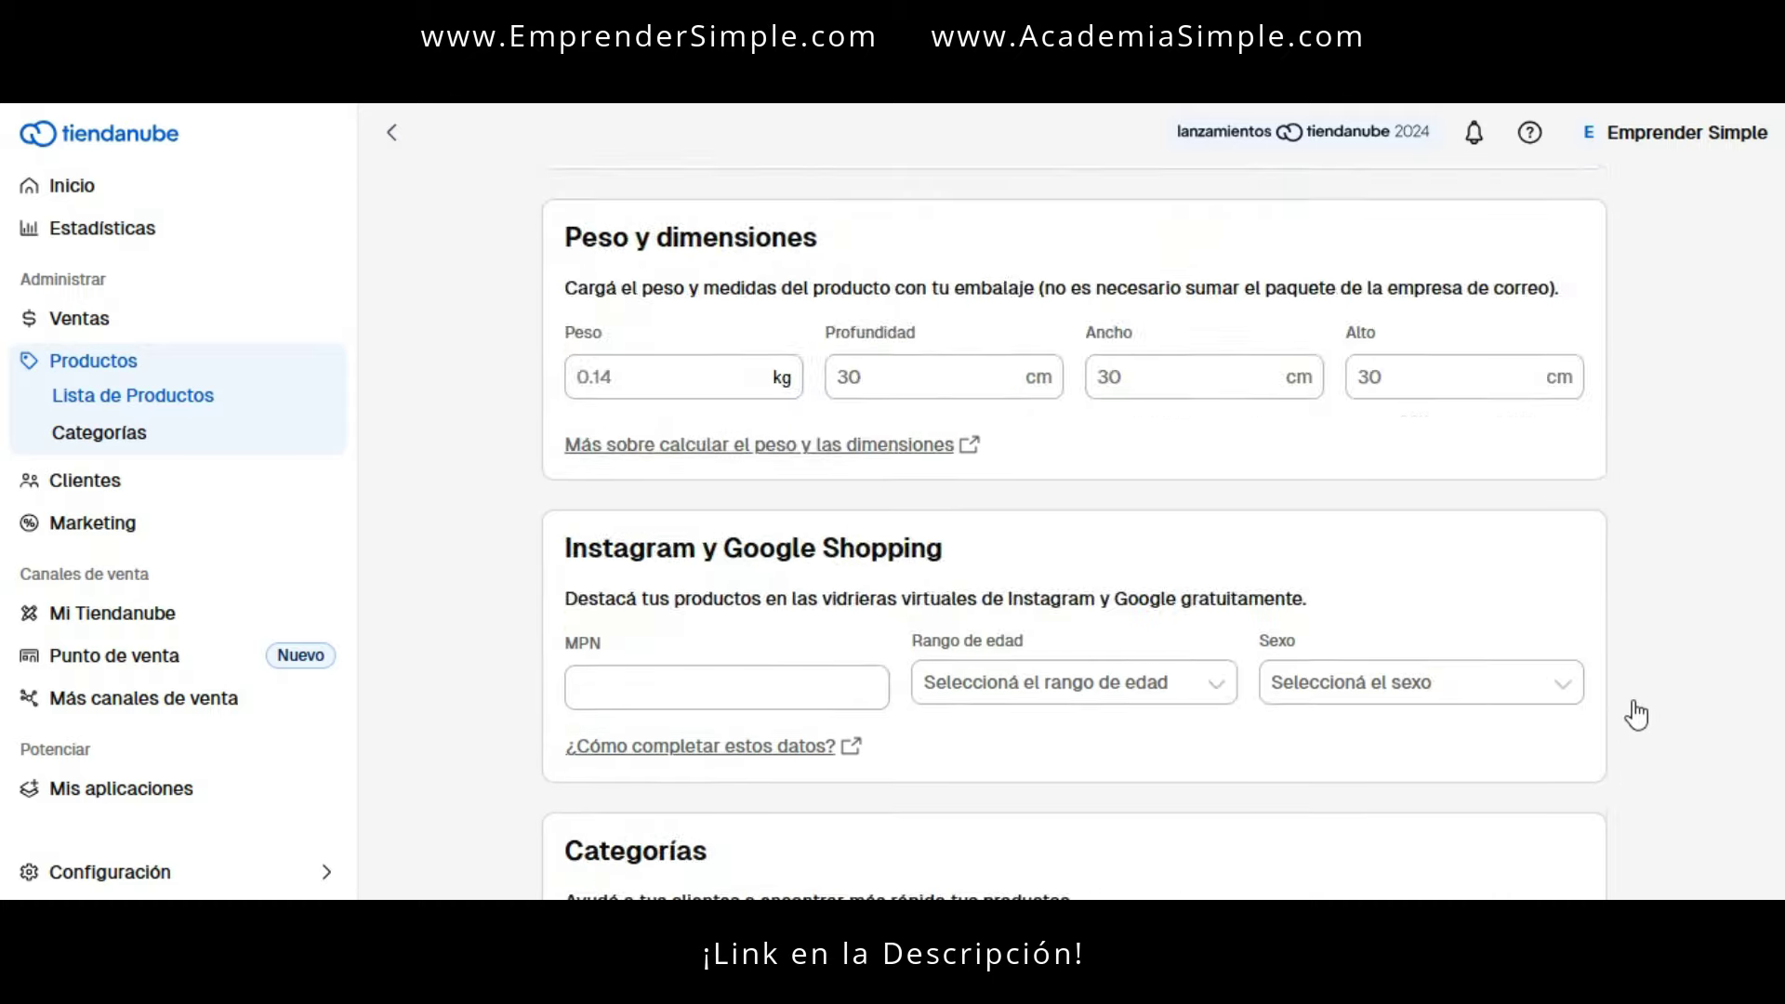
scroll(1347, 466, "up", 8)
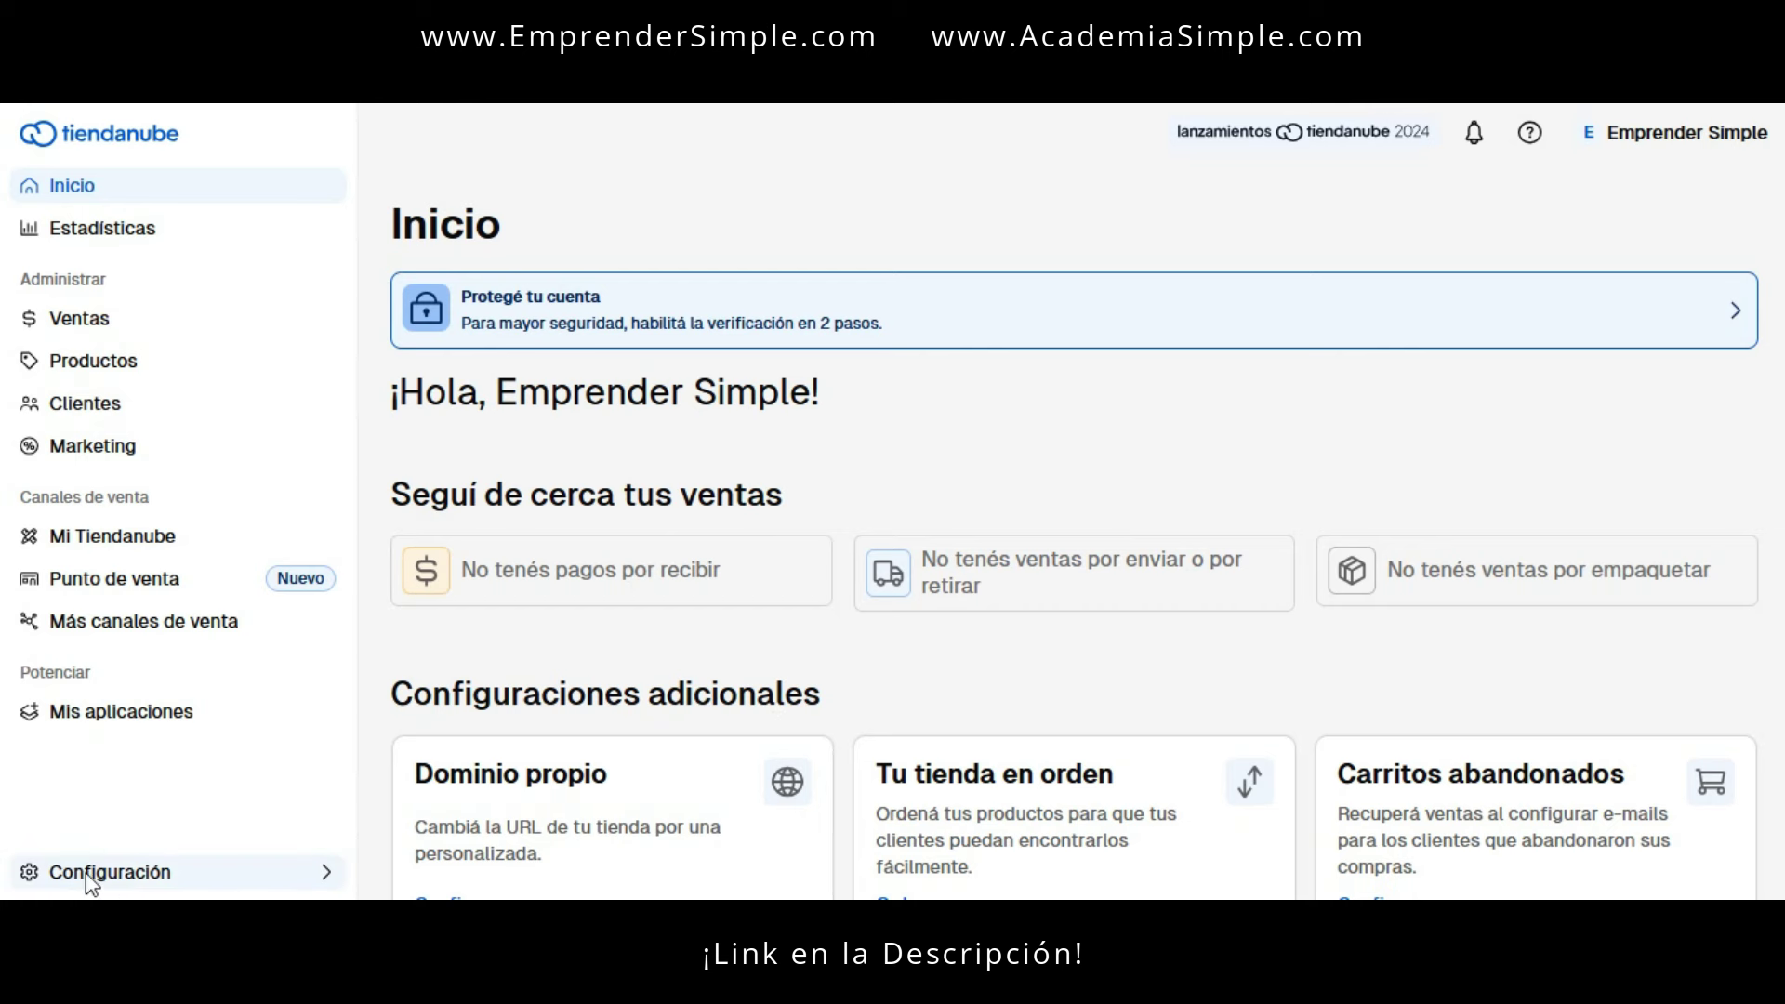
- Open Formas de entrega, look through the main distribution centre form's location and address fields, and leave without saving
left_click(186, 876)
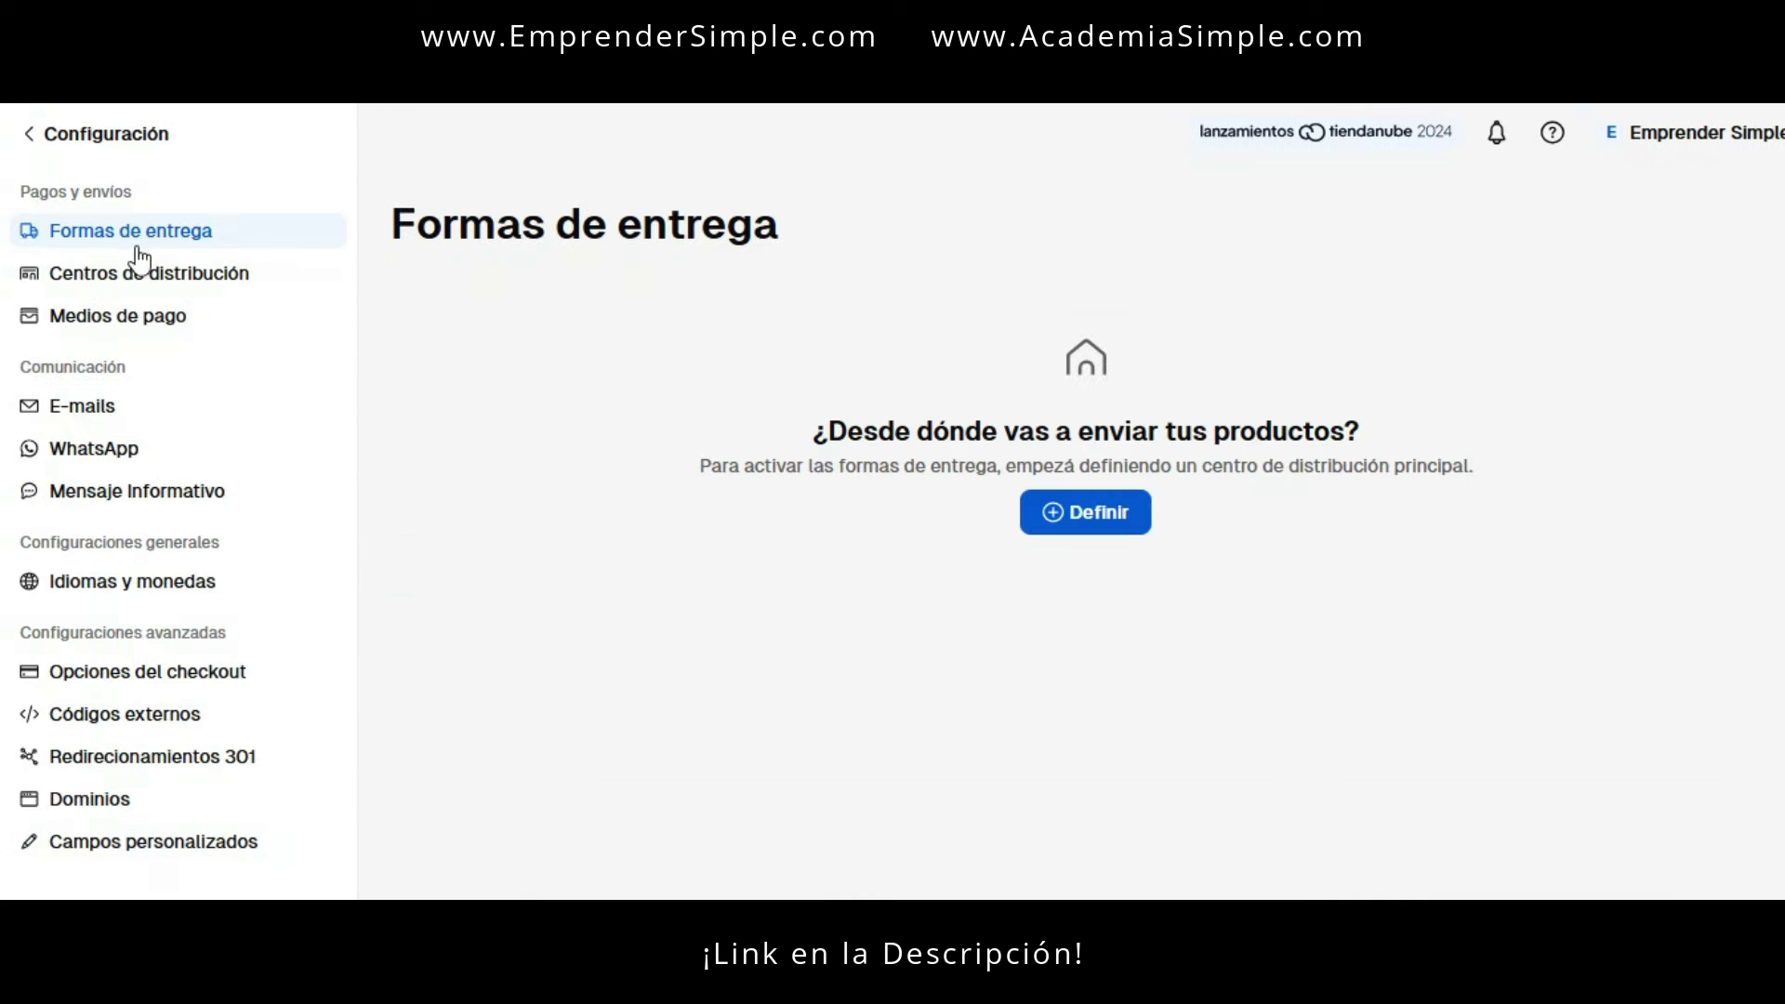
mouse_move(237, 230)
left_mouse_down()
mouse_move(741, 326)
mouse_move(704, 388)
left_mouse_up()
mouse_move(1260, 305)
left_mouse_down()
mouse_move(717, 585)
mouse_move(1437, 371)
mouse_move(1054, 296)
left_mouse_up()
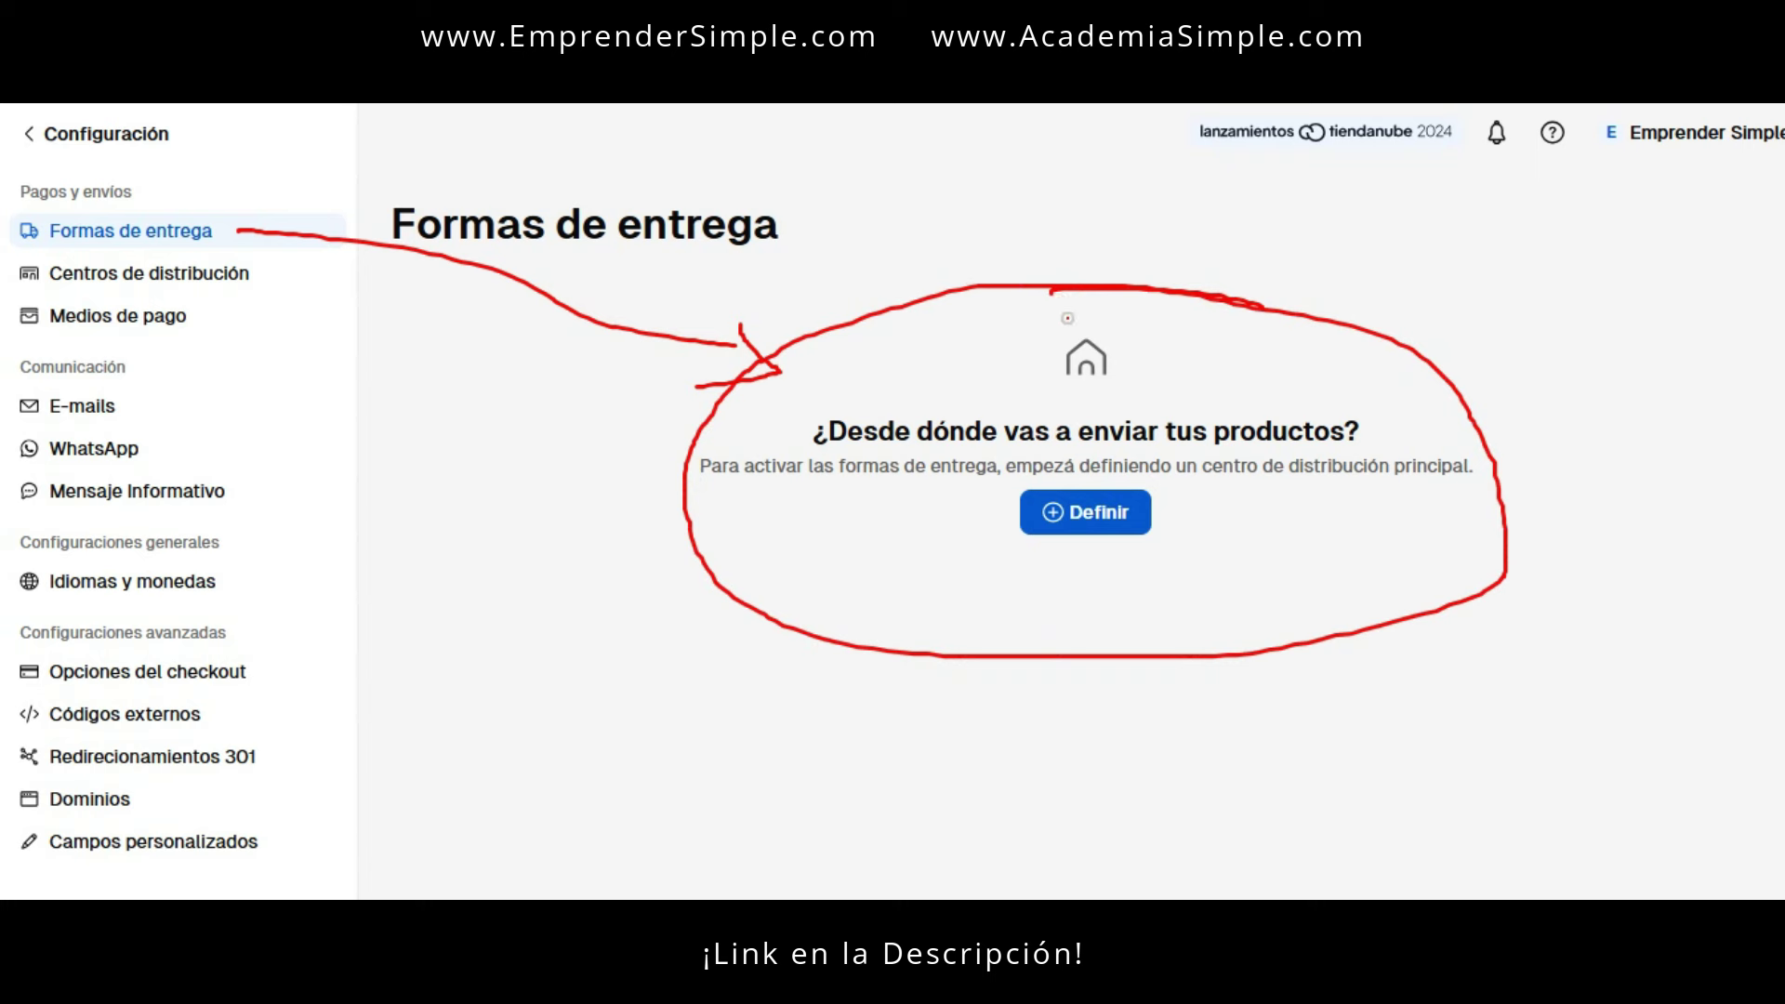
left_click(1088, 521)
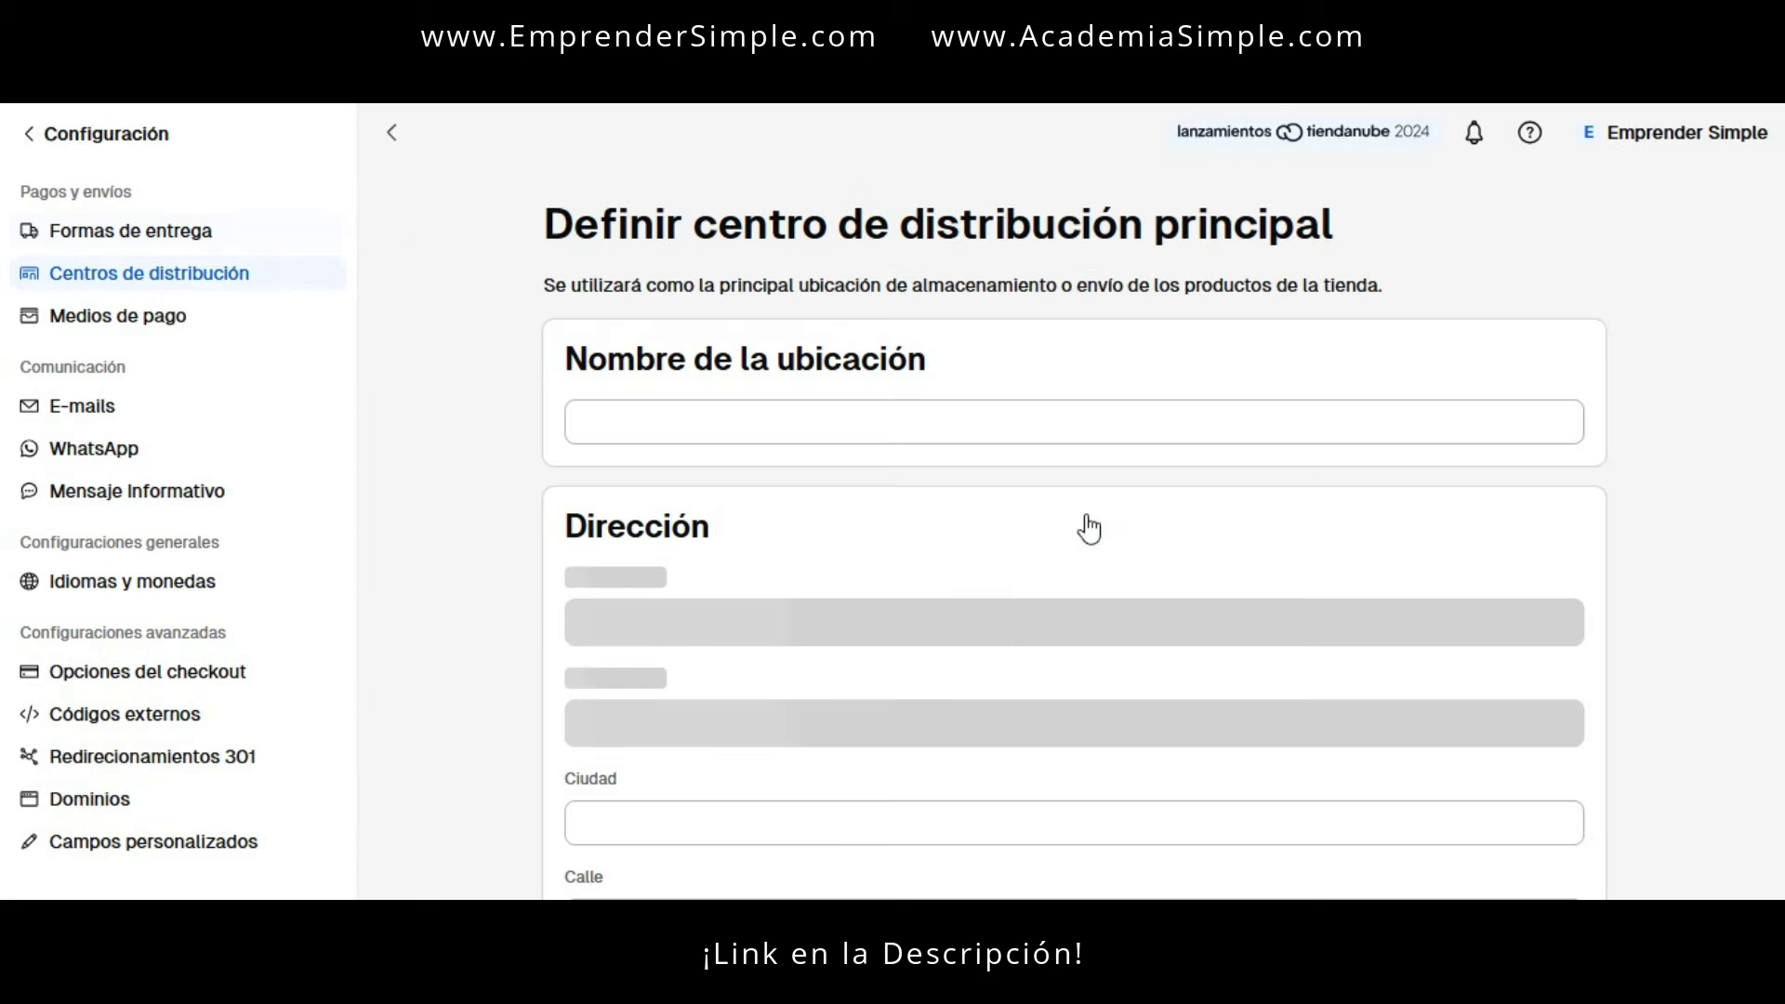
scroll(1601, 539, "down", 5)
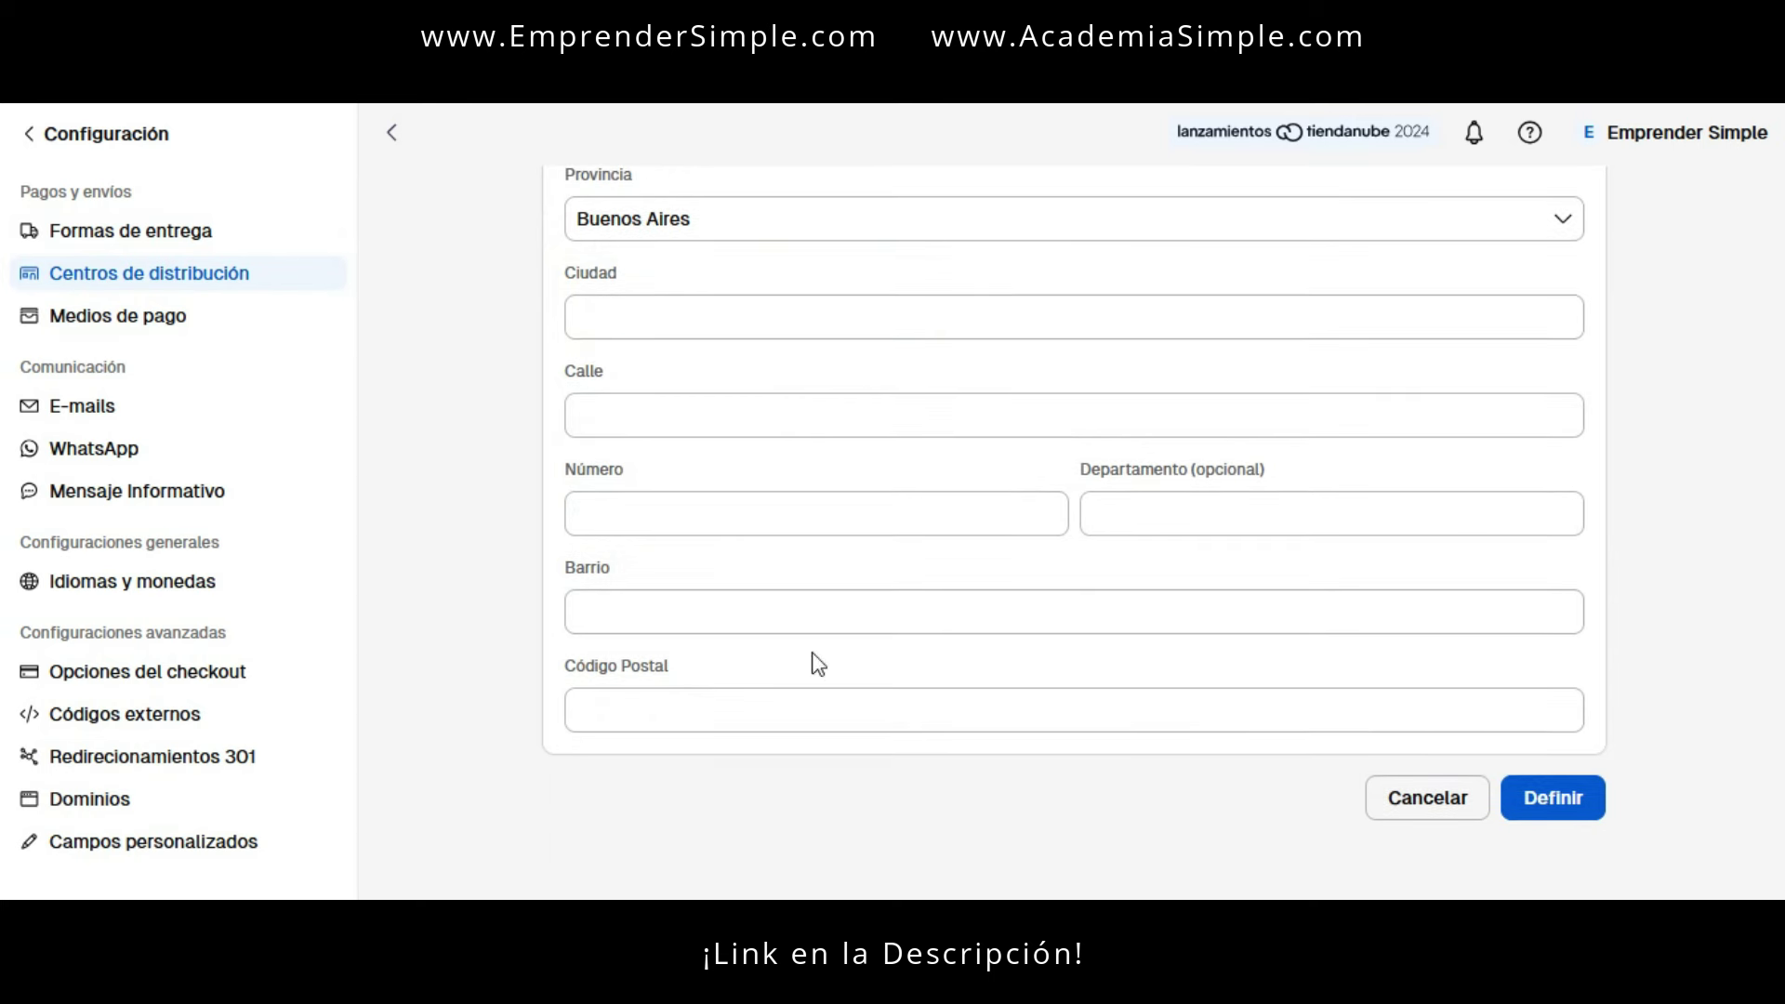
scroll(1212, 629, "up", 5)
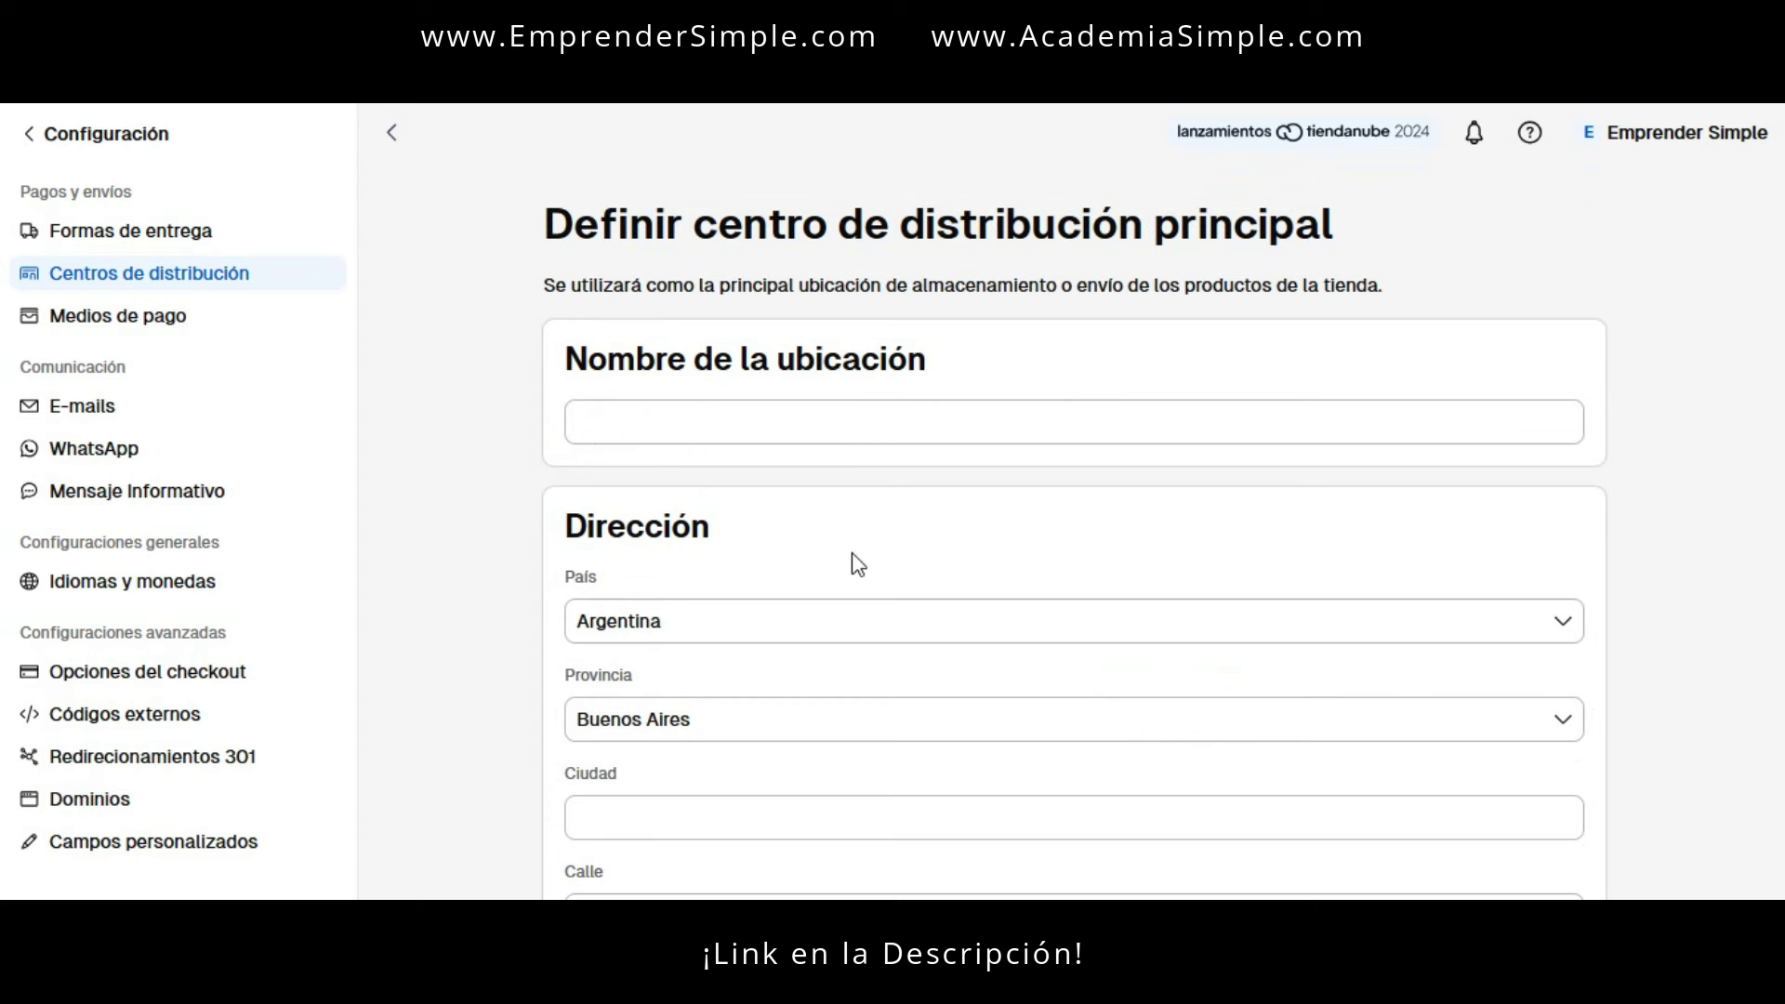
left_click(395, 136)
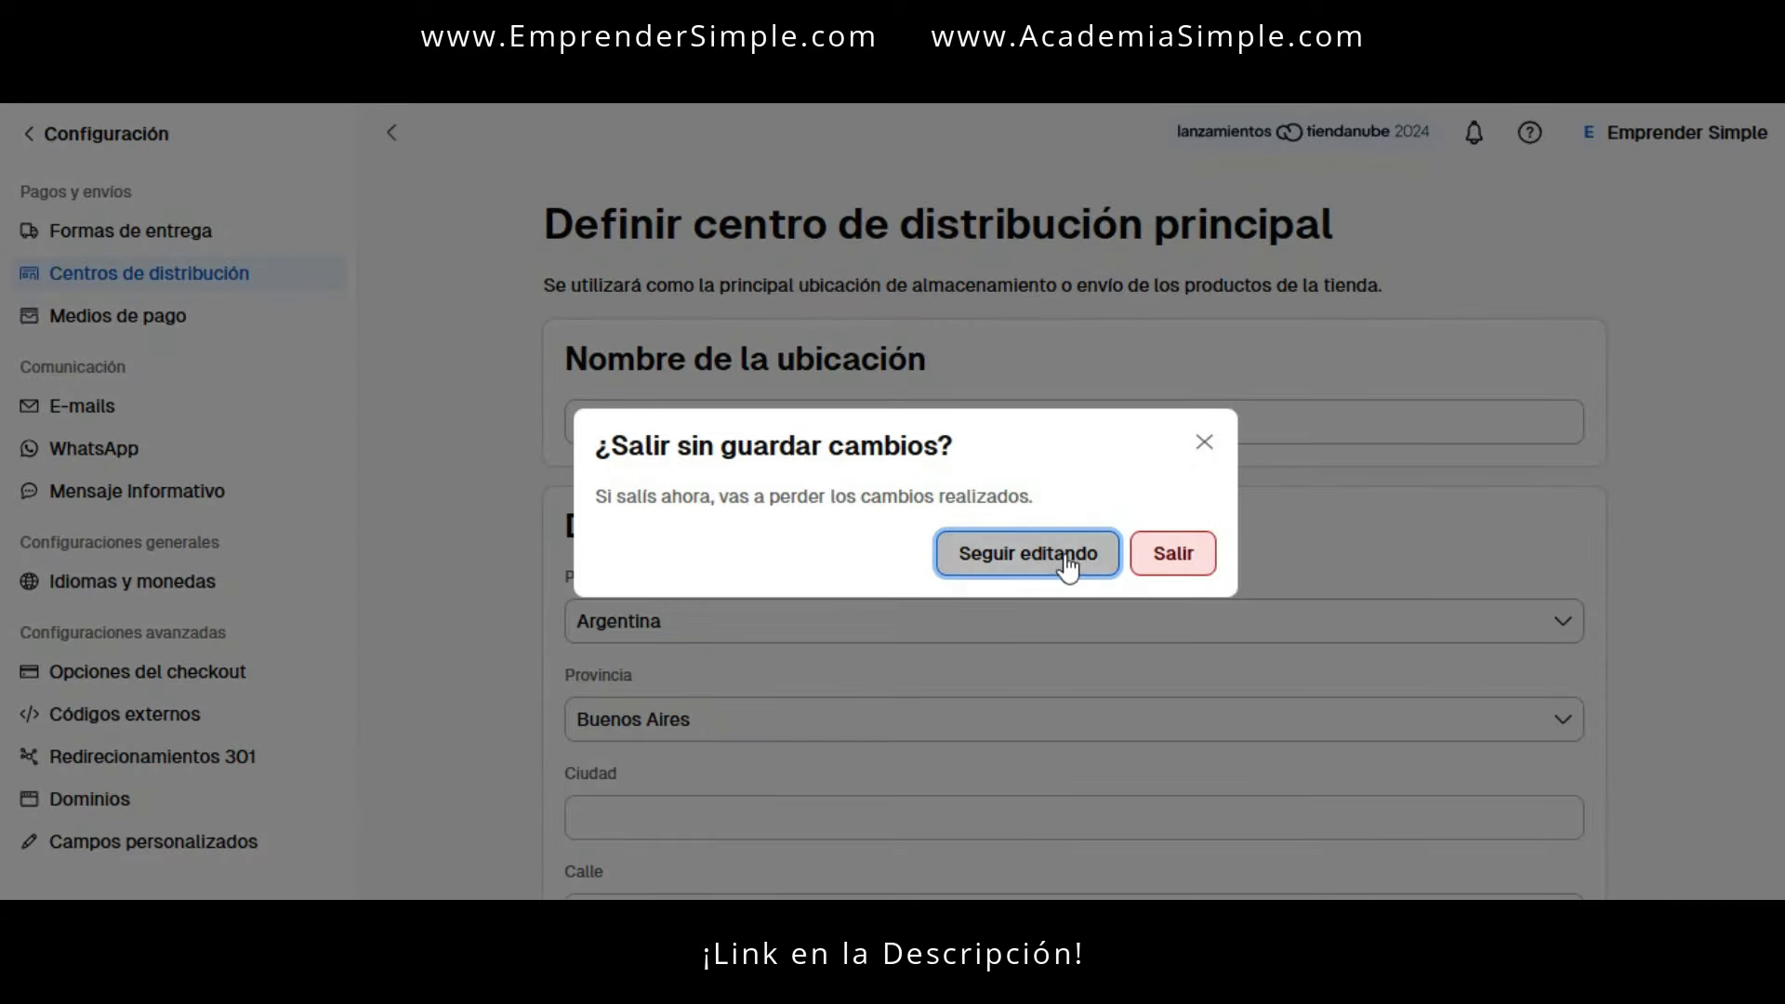
left_click(1179, 569)
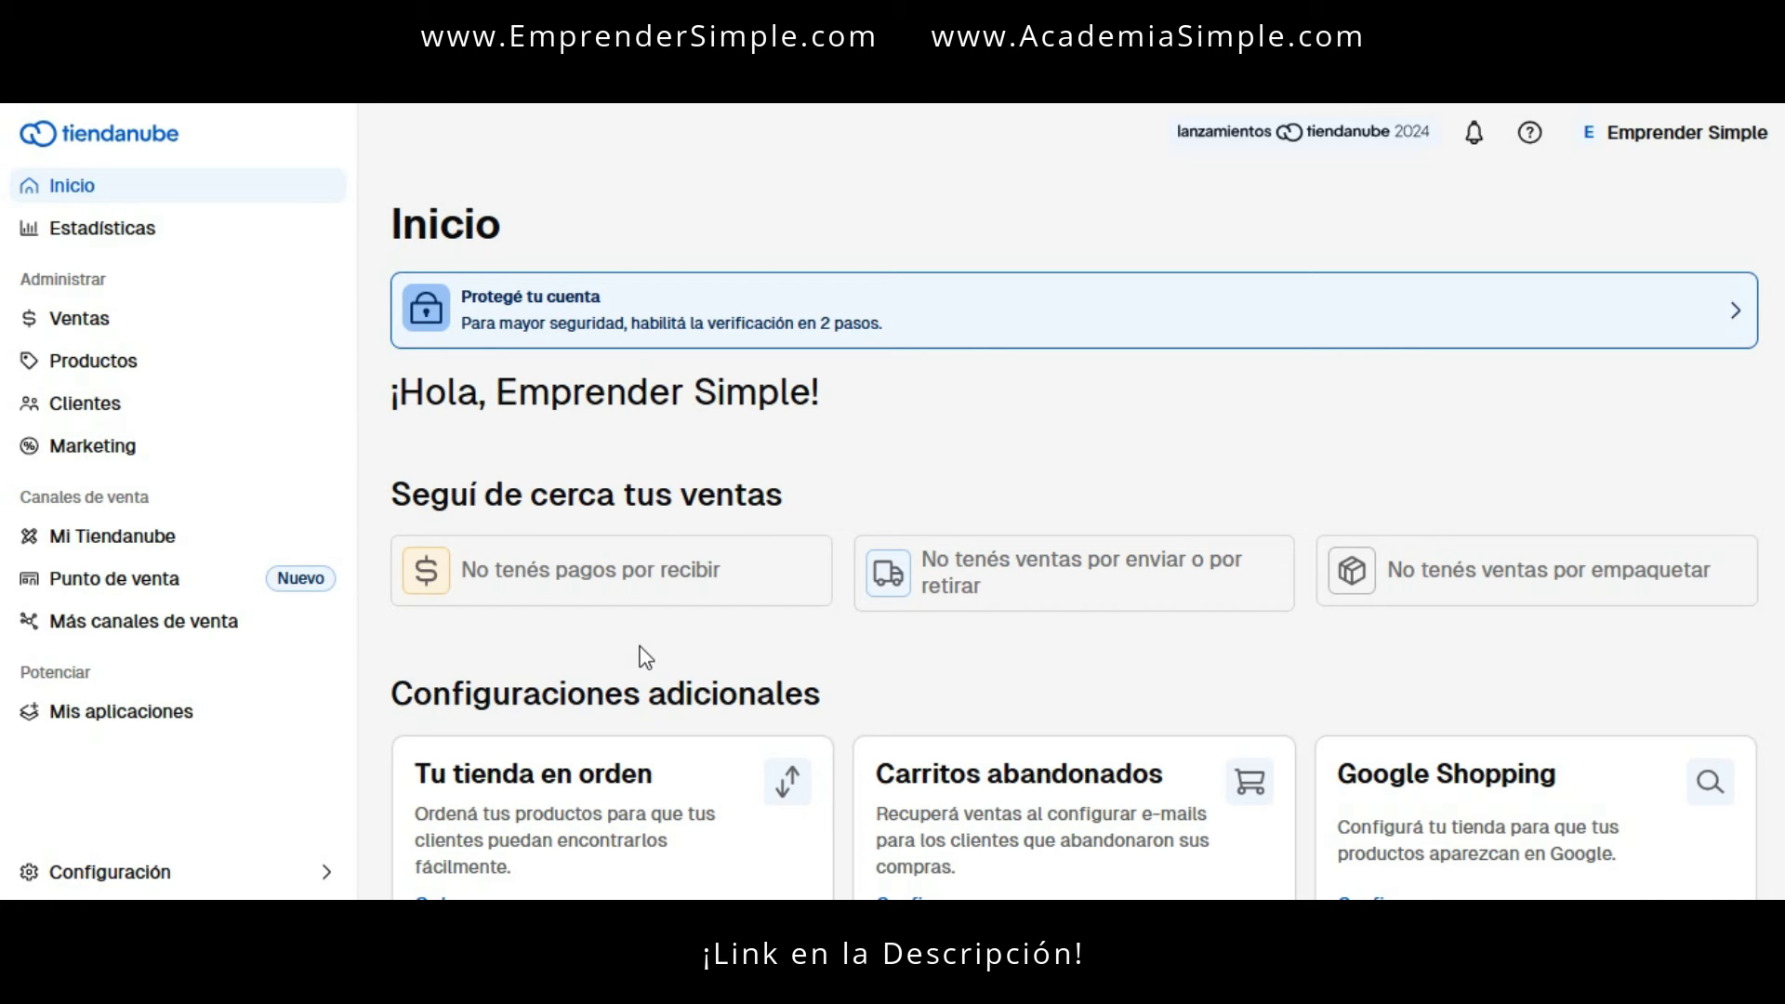
- Open Medios de pago in the store configuration and look through the custom option and the payment providers
left_click(249, 879)
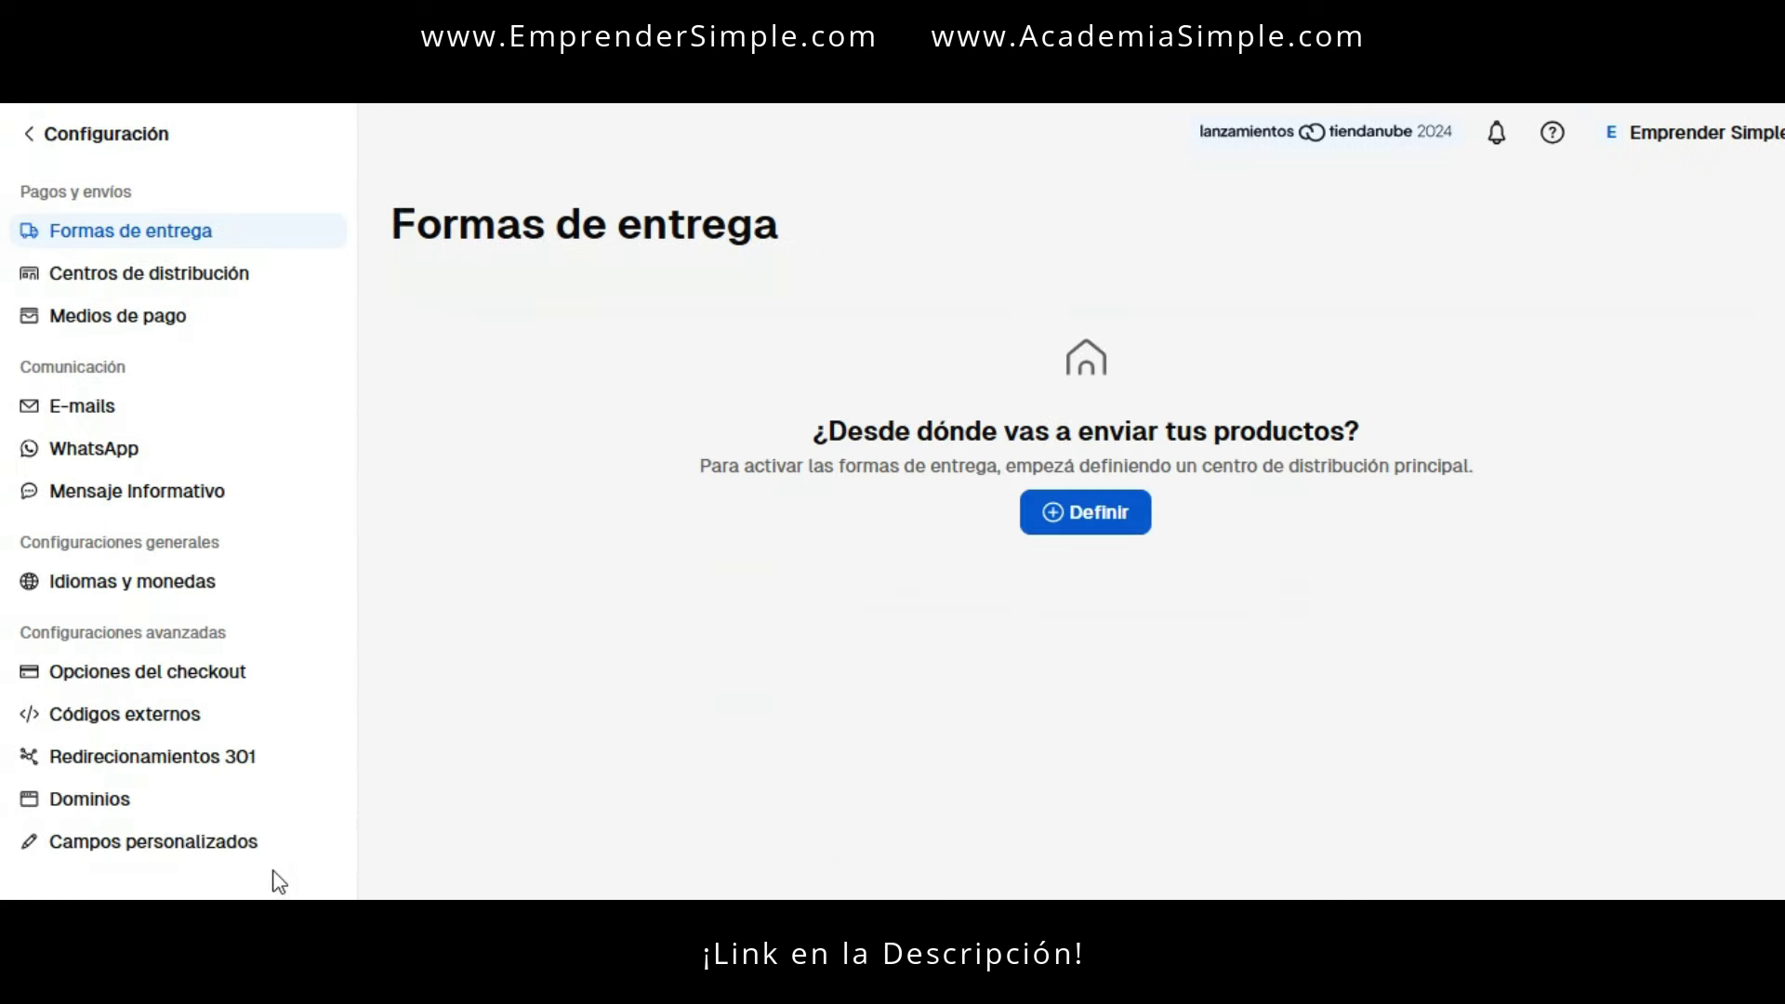
left_click(183, 326)
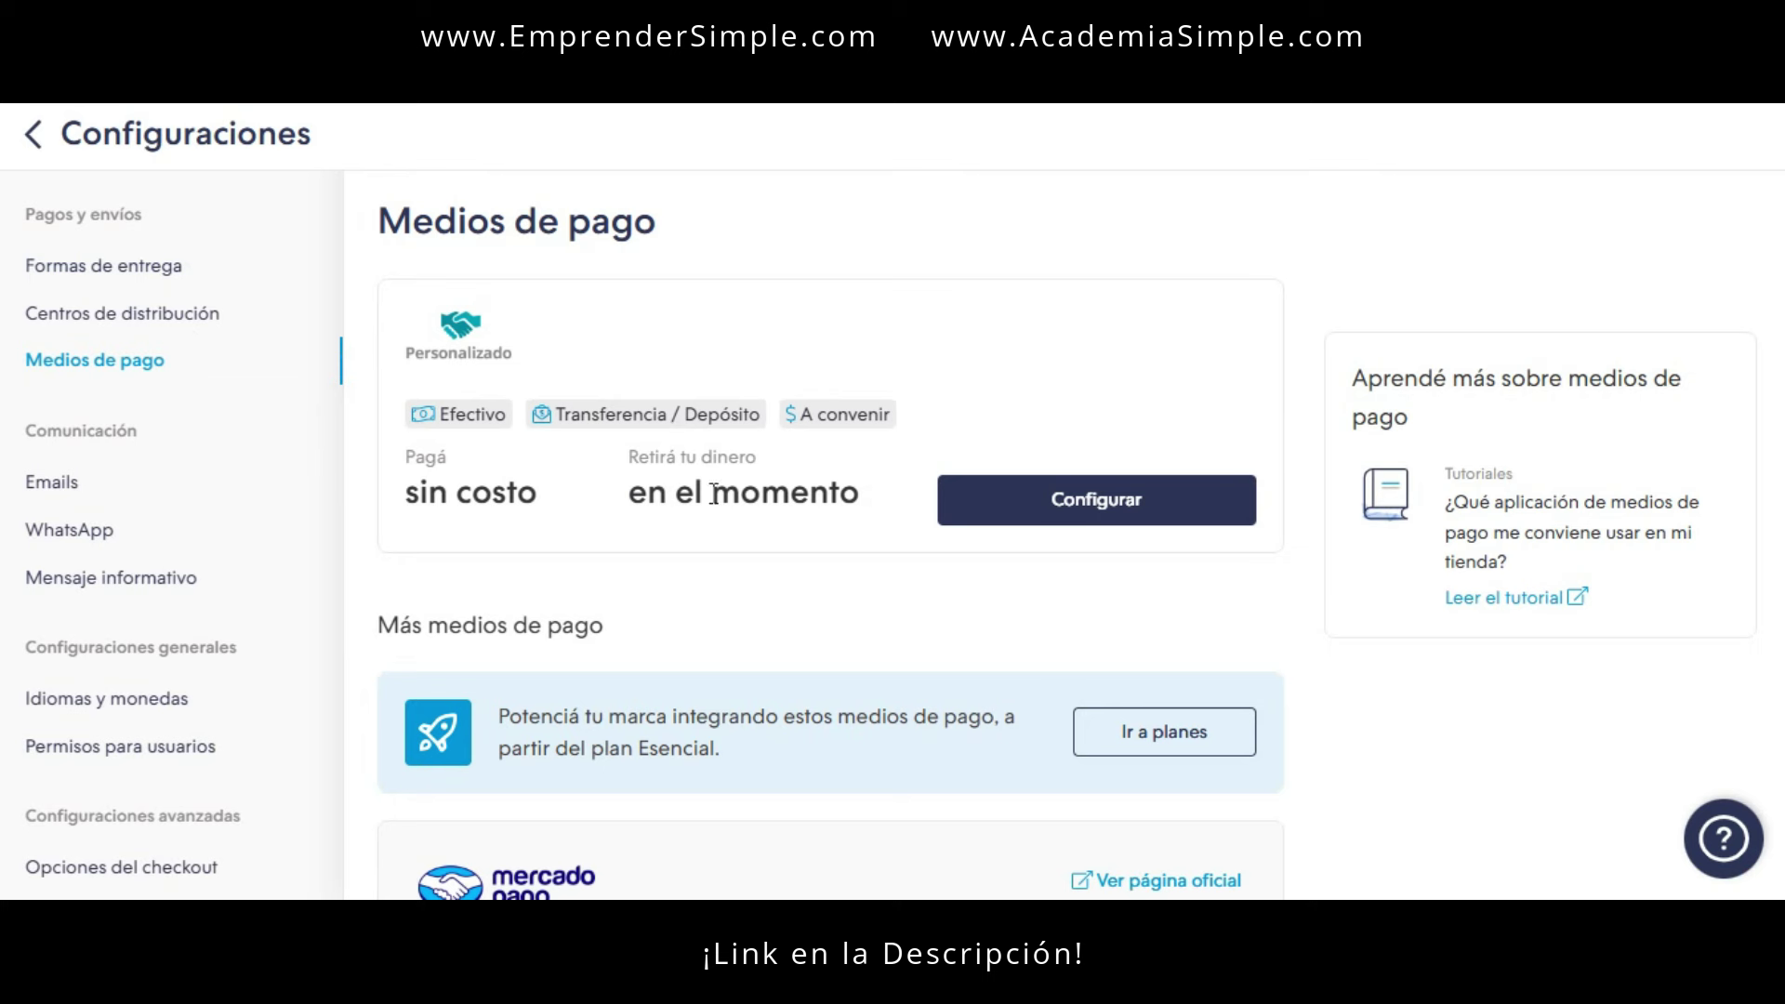
scroll(1283, 658, "down", 5)
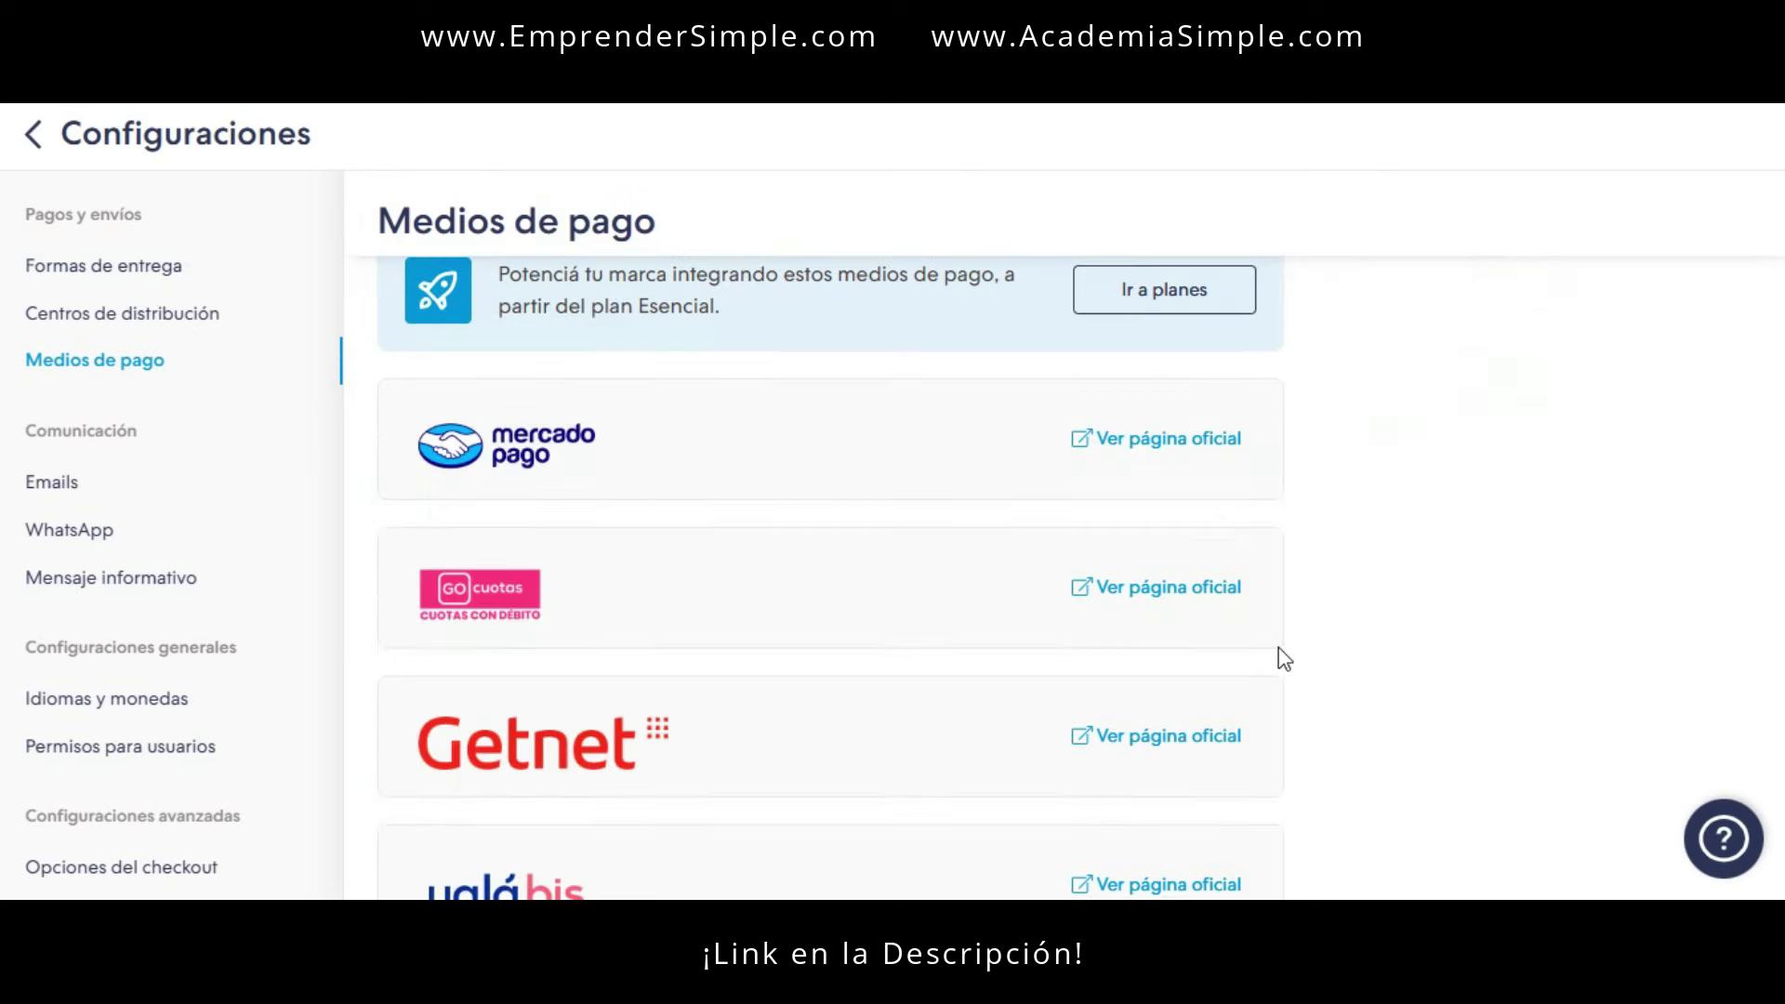
scroll(1283, 658, "down", 2)
scroll(1279, 648, "down", 8)
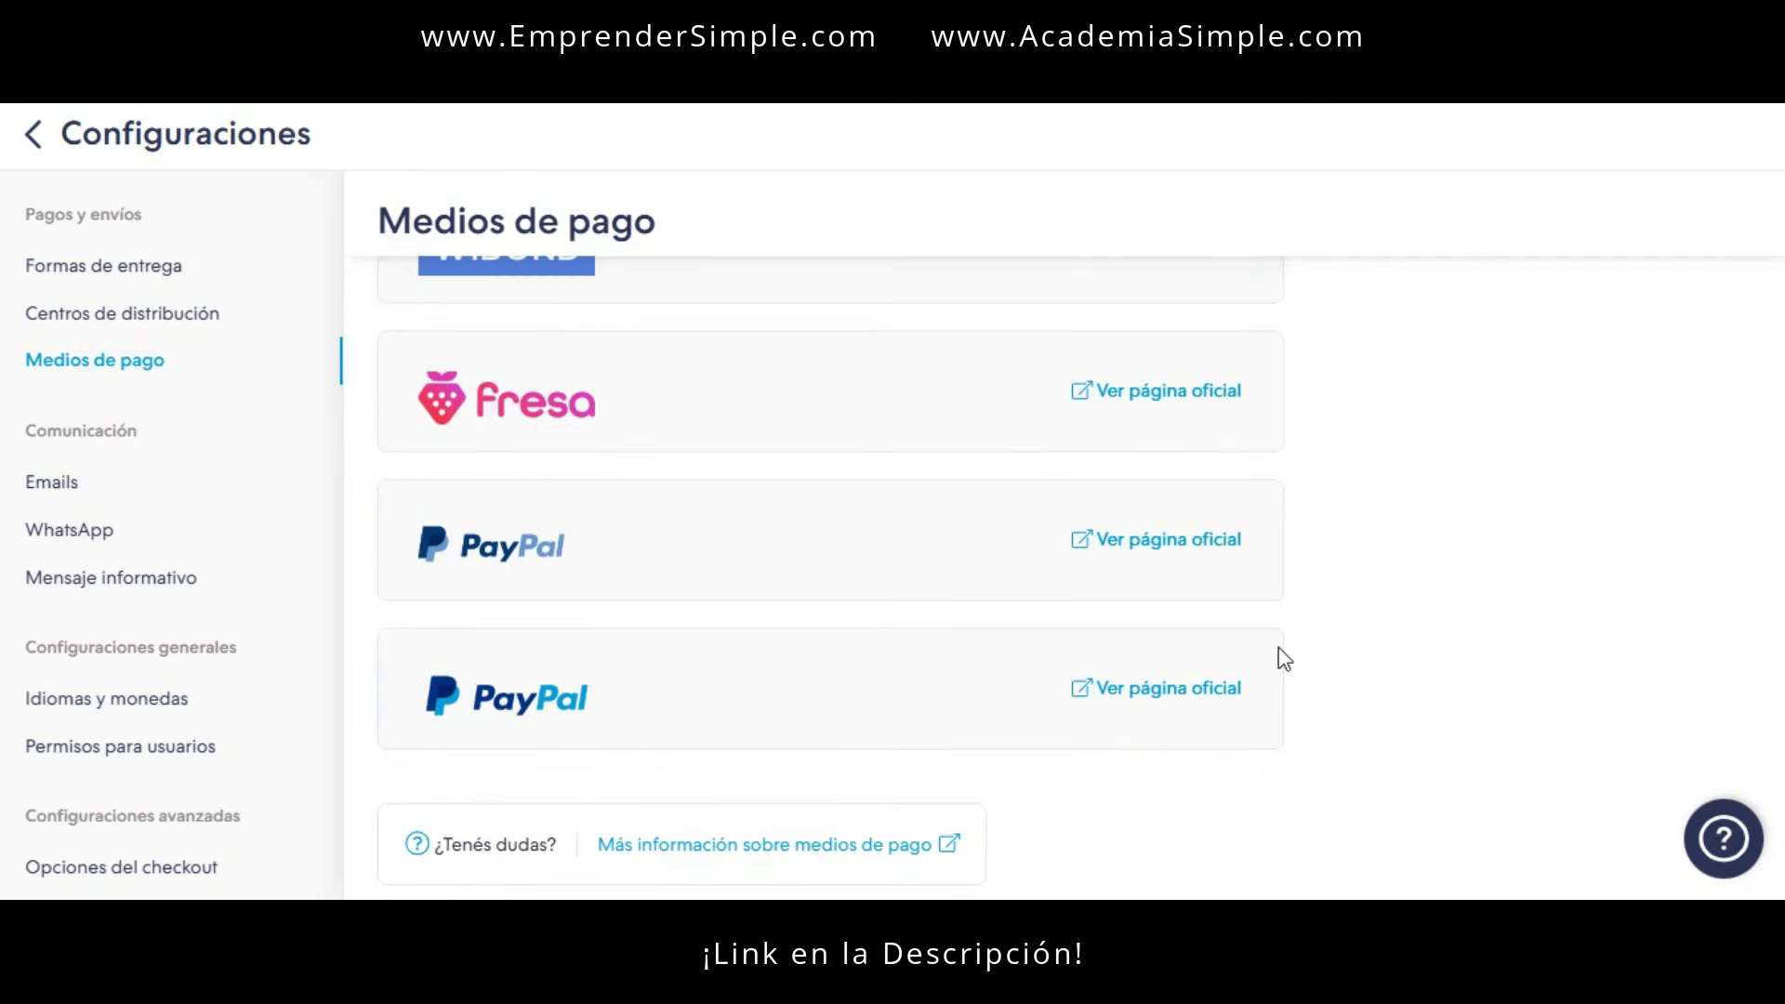
scroll(1280, 647, "up", 15)
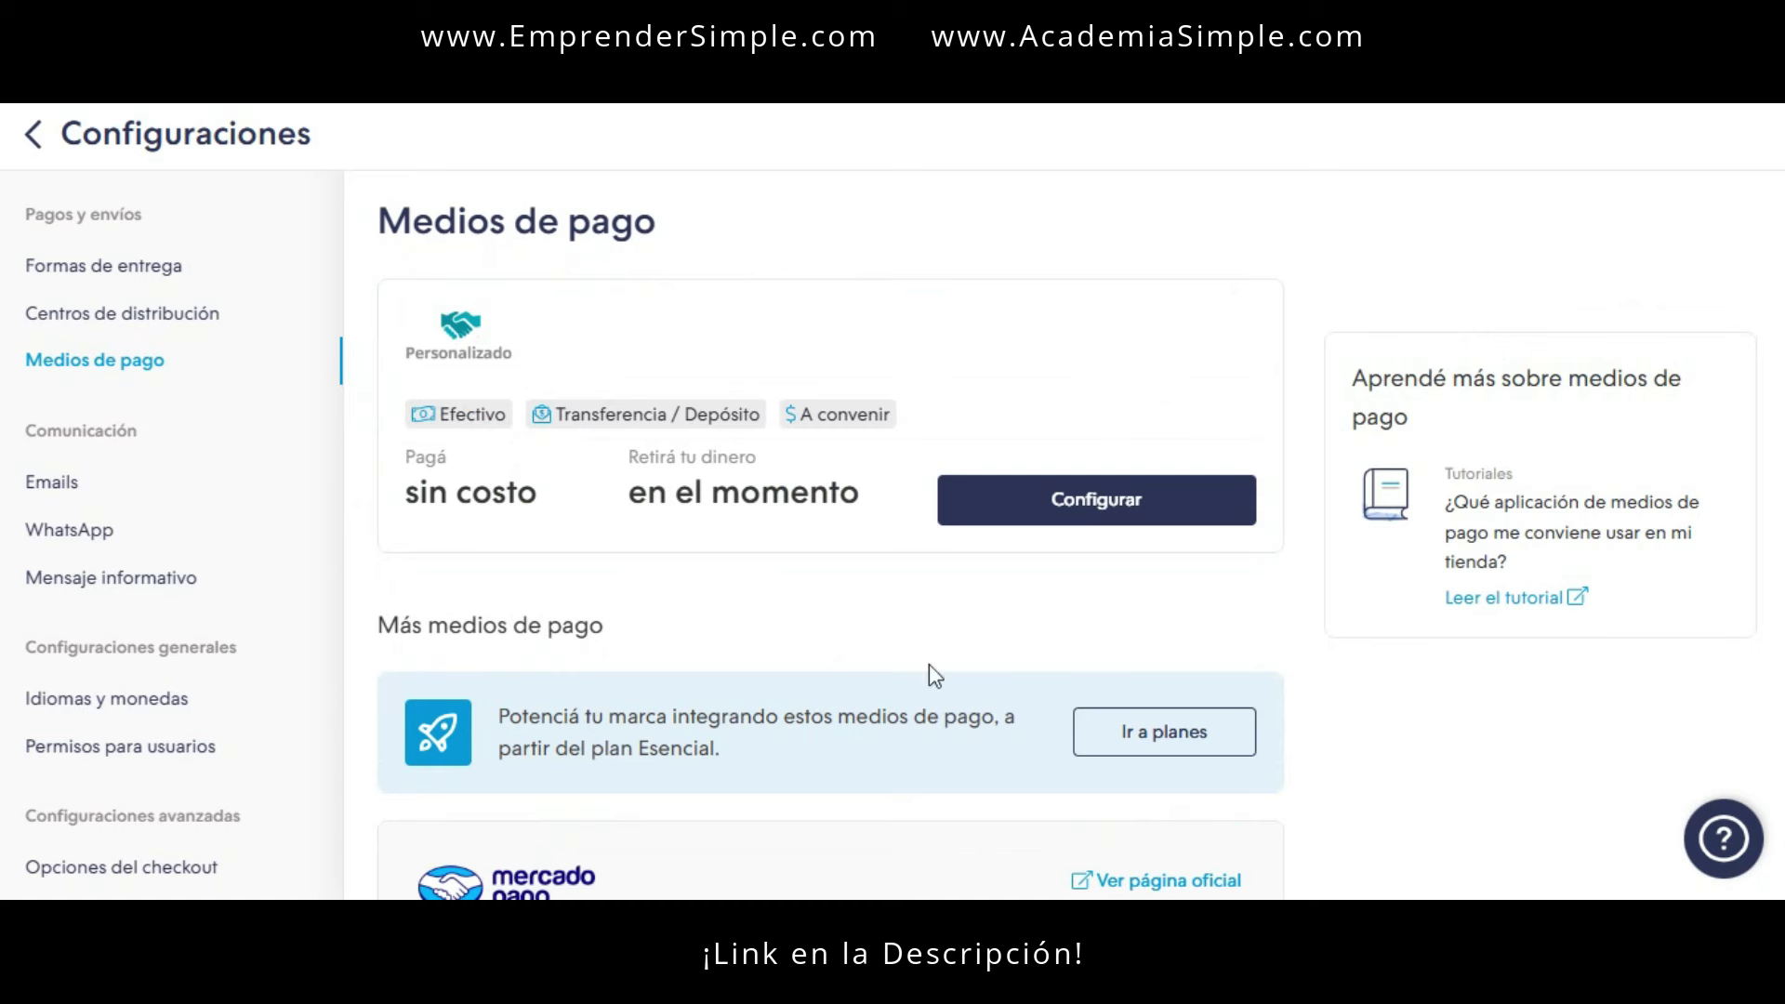
- Review the Más medios de pago list again, from Mercado Pago to PayPal, returning to the beginning of the page
scroll(1247, 680, "down", 5)
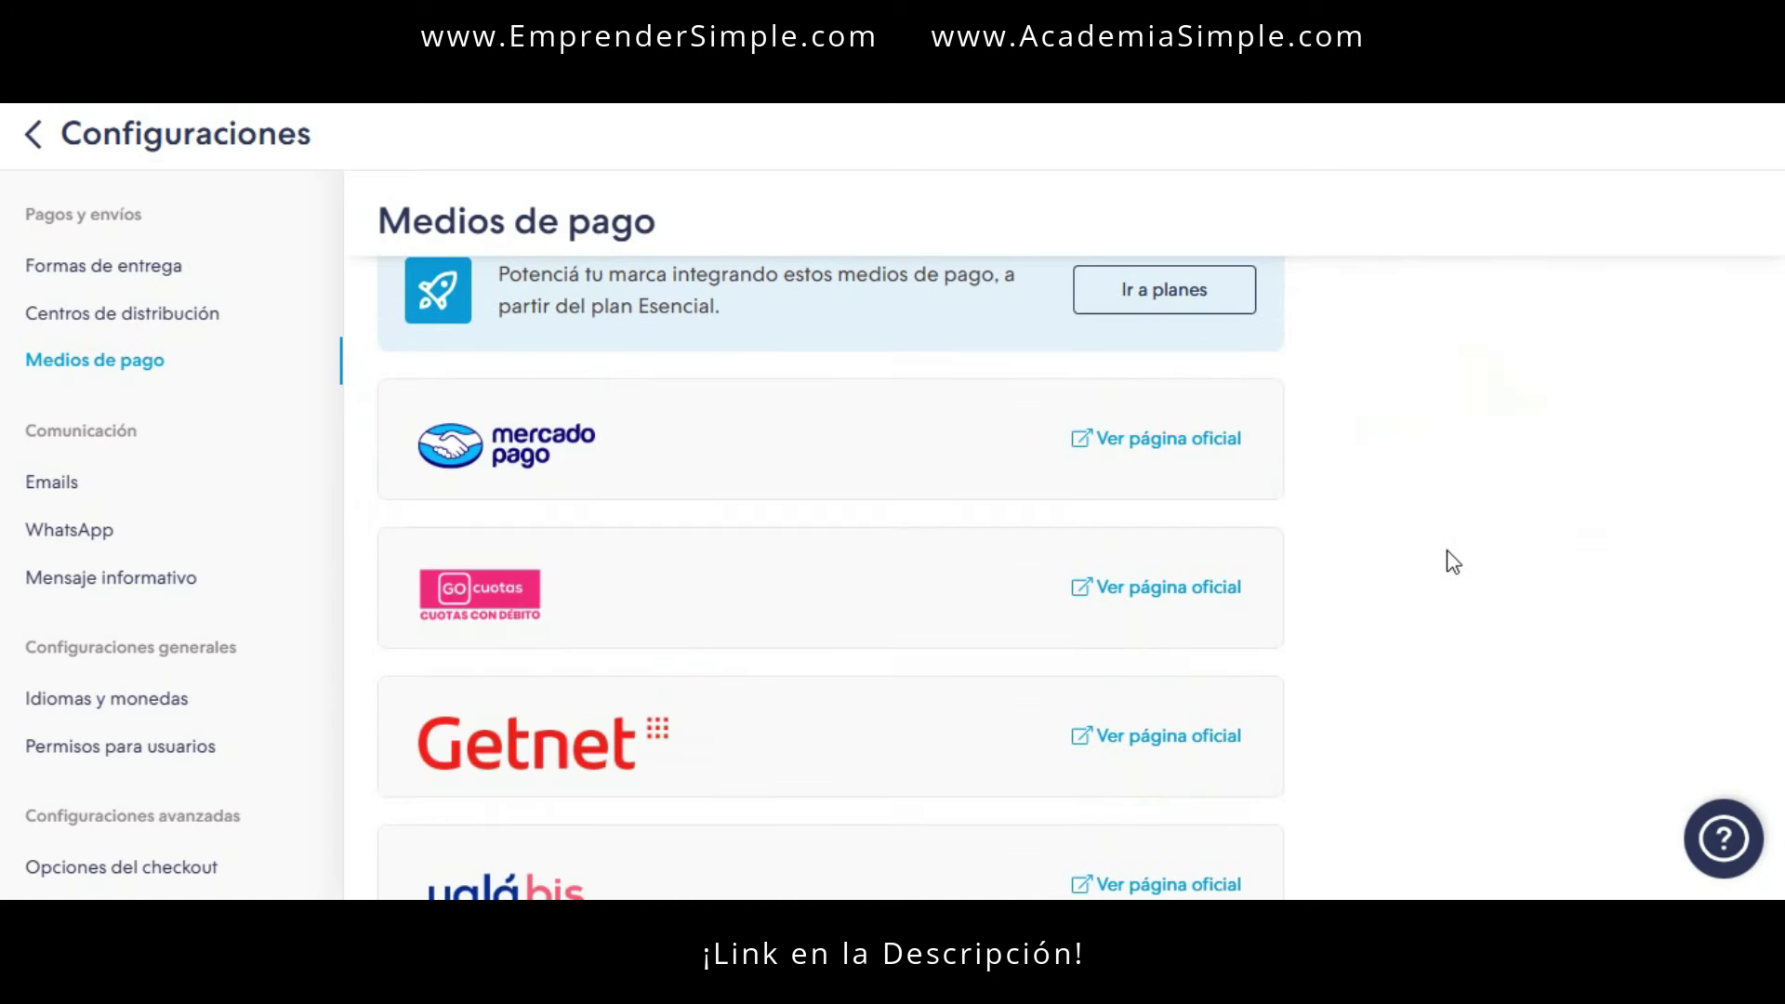
scroll(1446, 558, "up", 2)
scroll(1385, 535, "down", 2)
scroll(1386, 554, "down", 10)
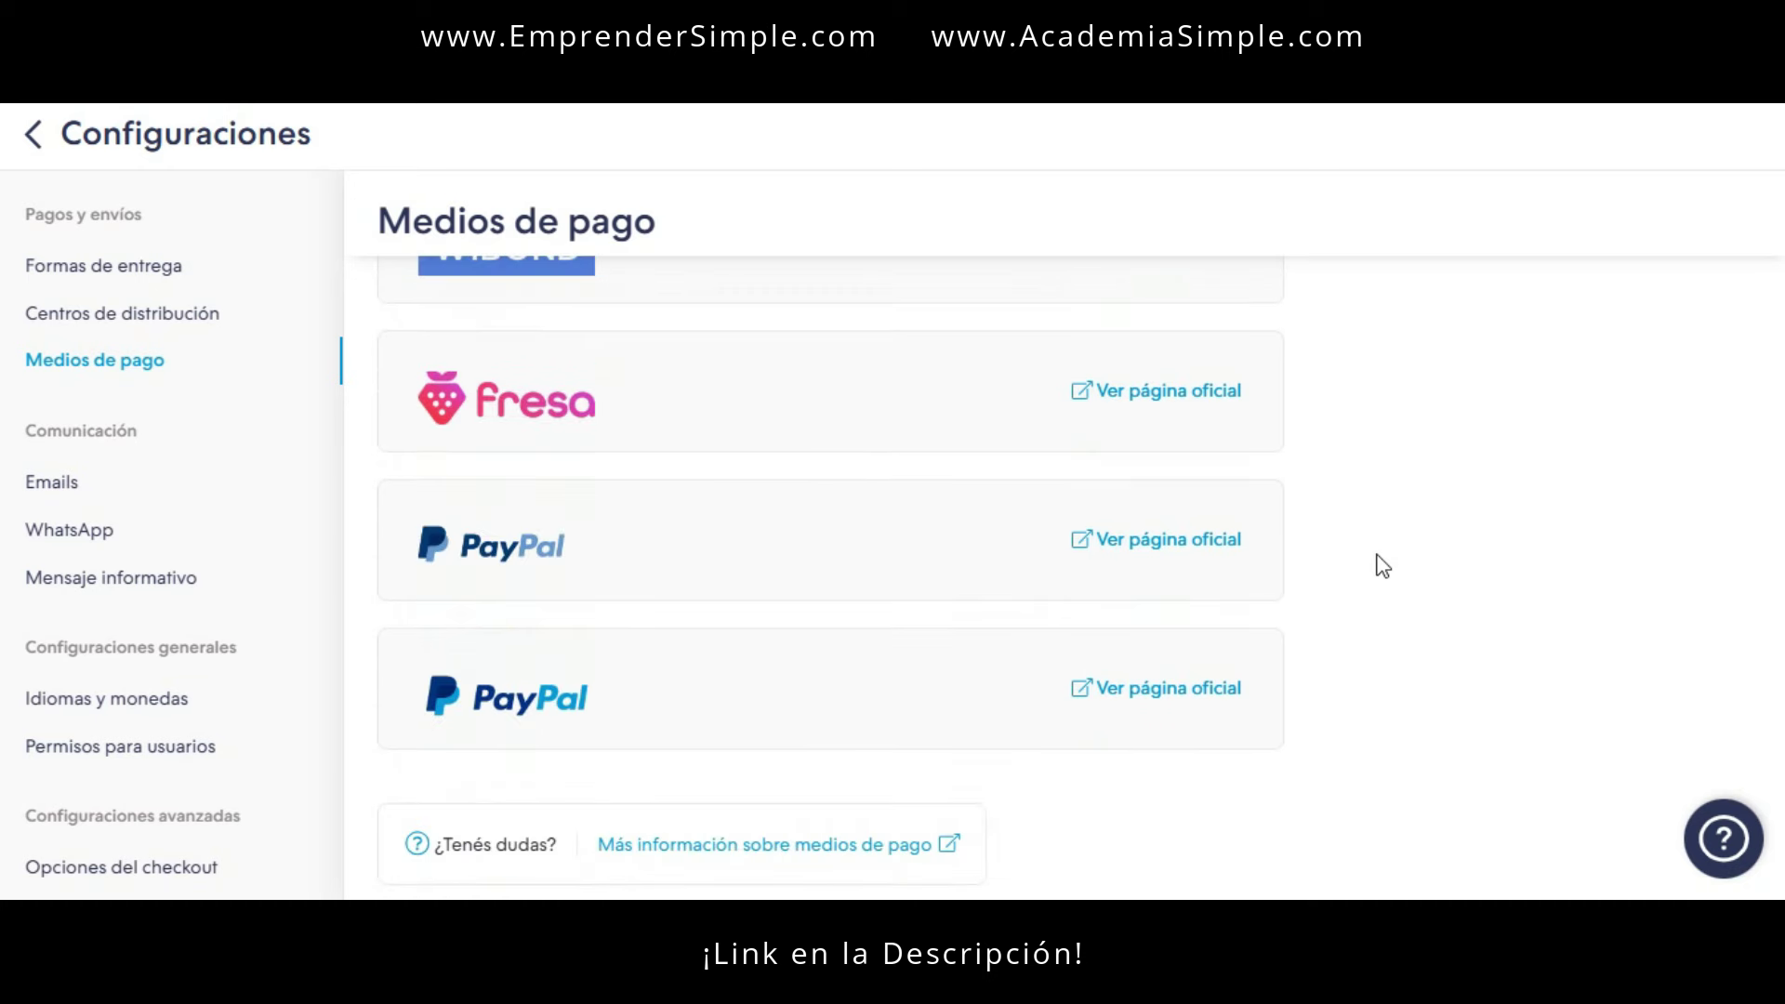
scroll(1351, 626, "up", 10)
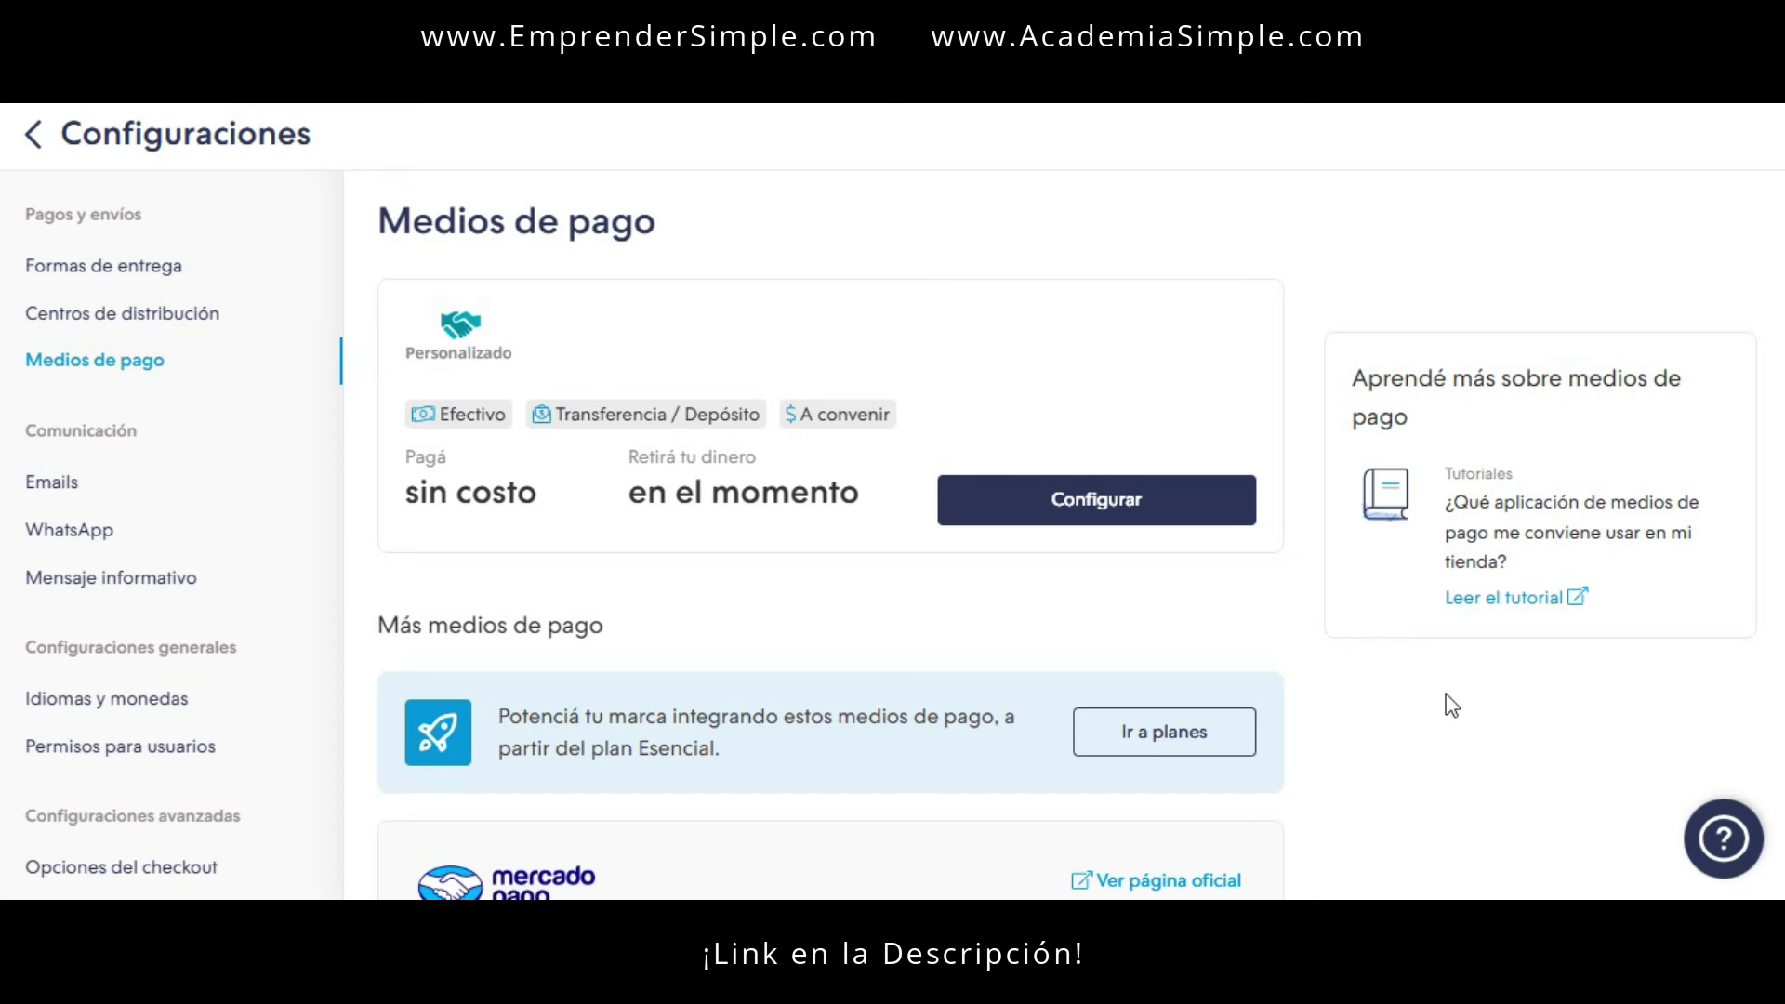
scroll(1447, 694, "down", 5)
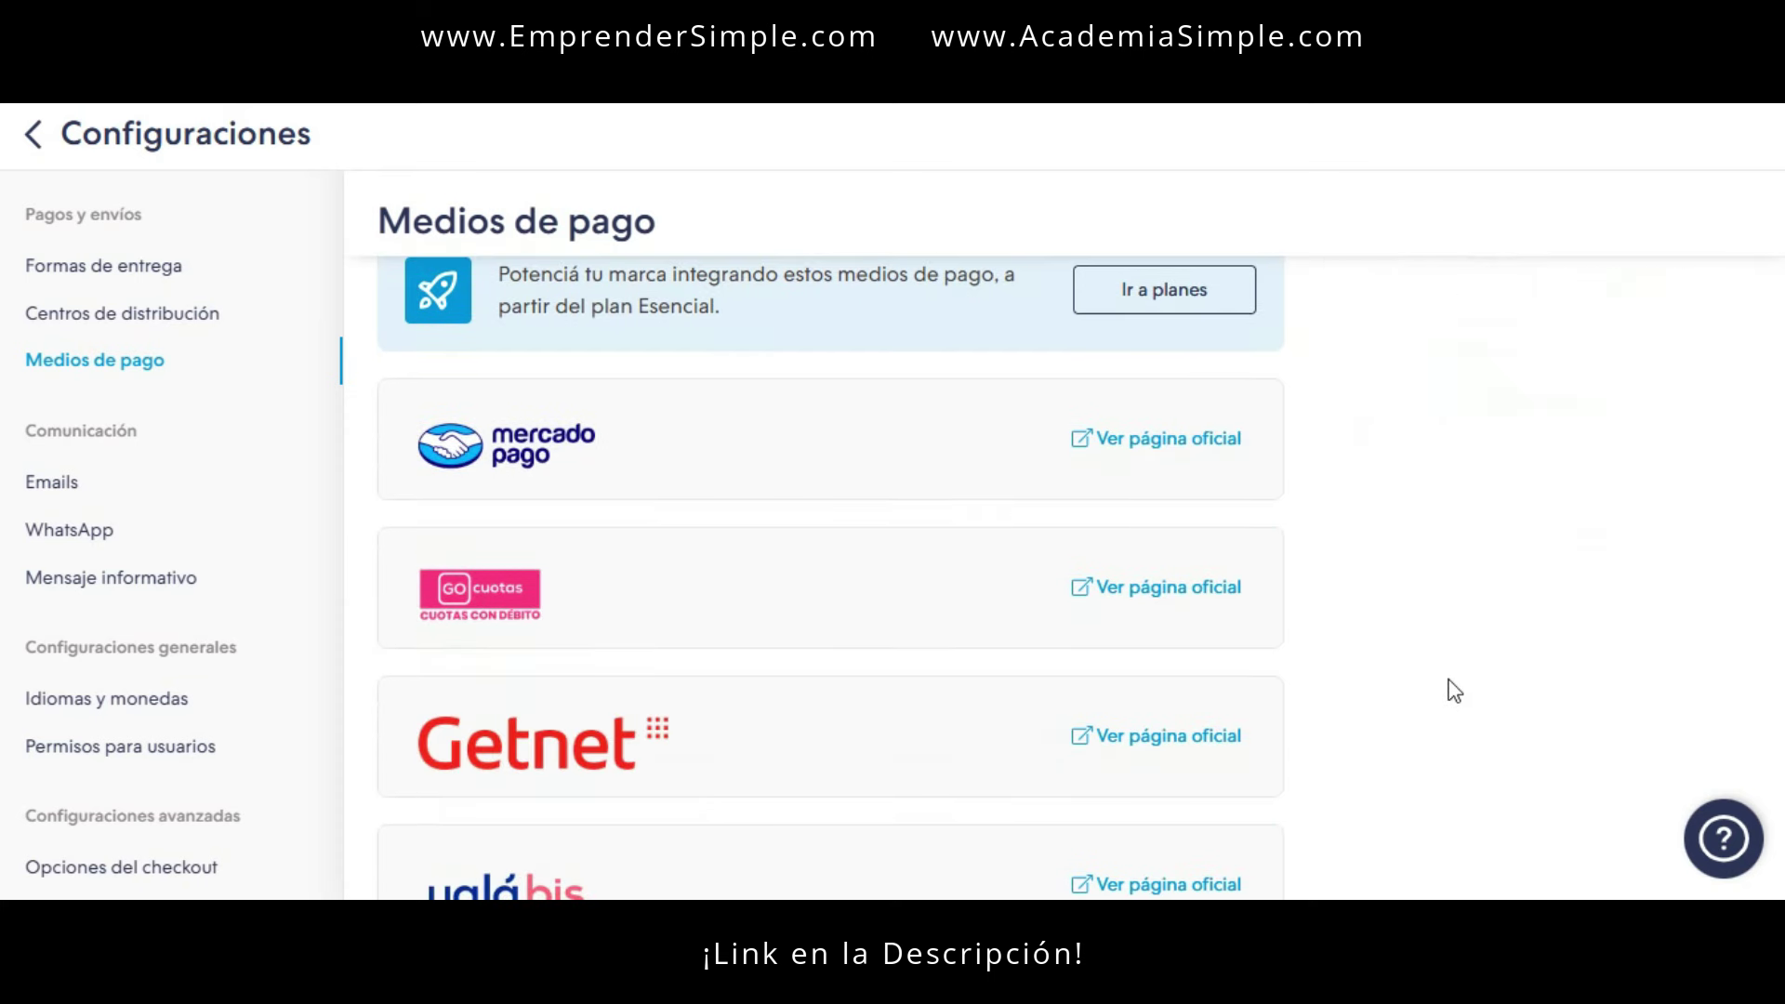
scroll(1450, 683, "down", 3)
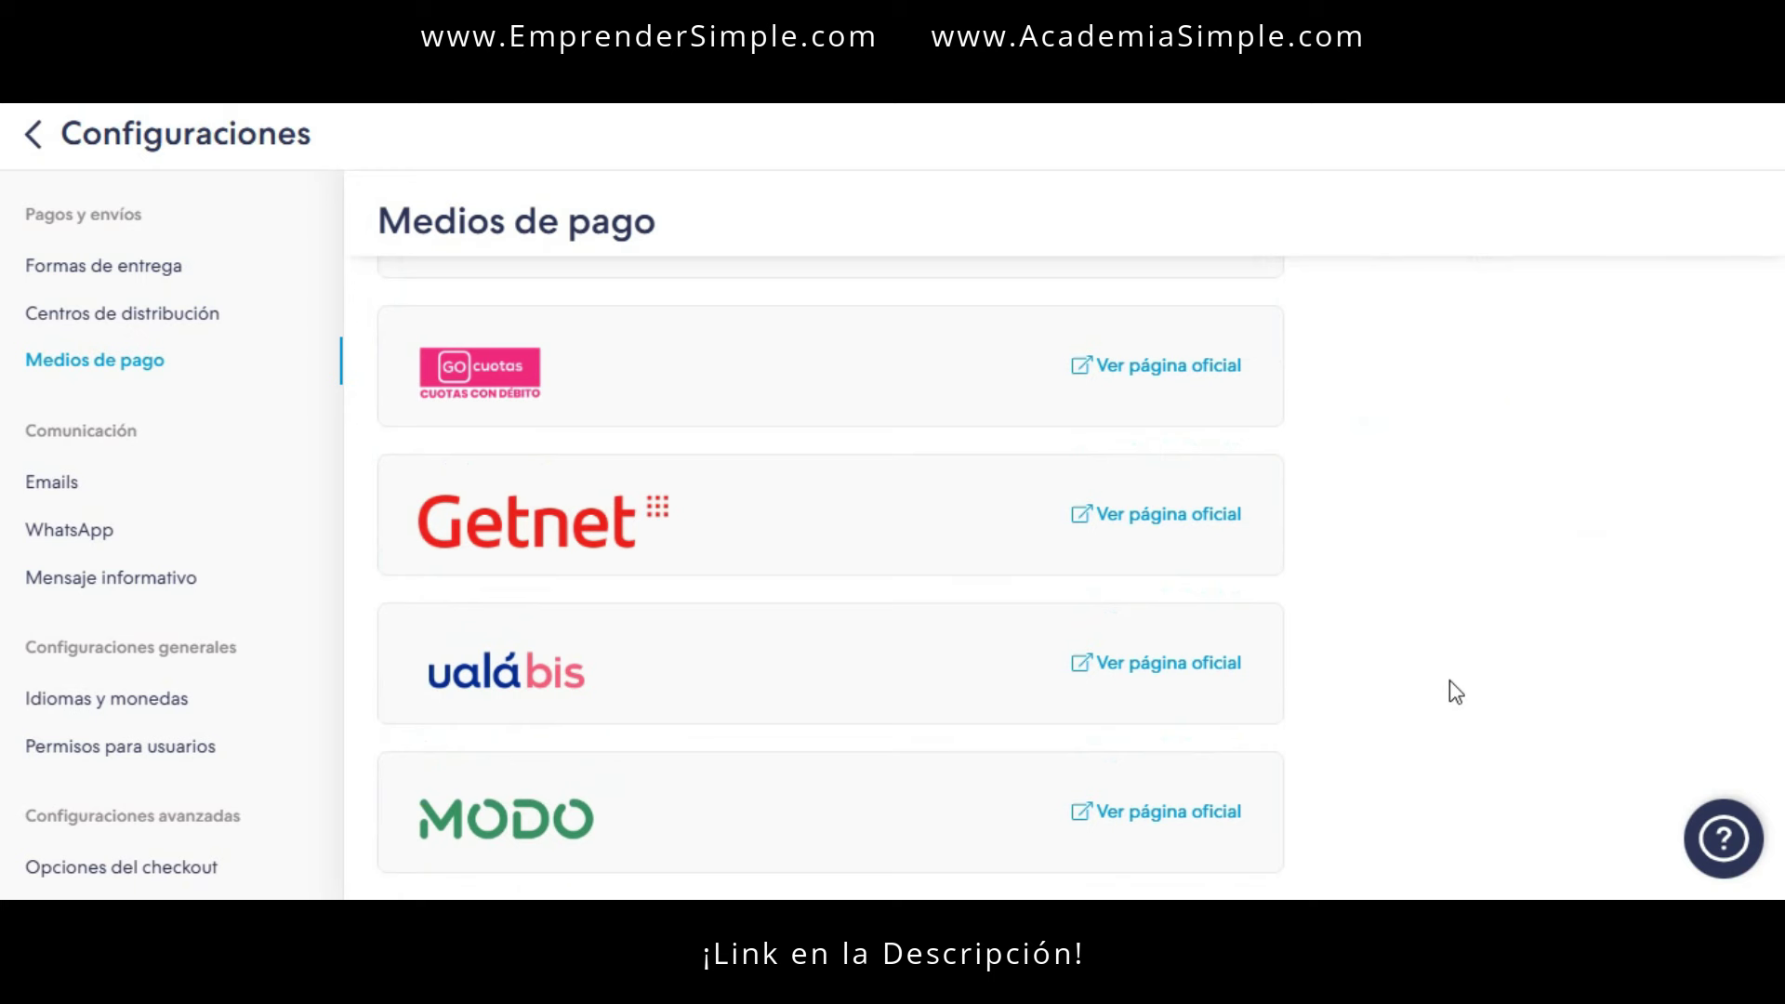
scroll(1451, 690, "down", 3)
scroll(1451, 692, "down", 8)
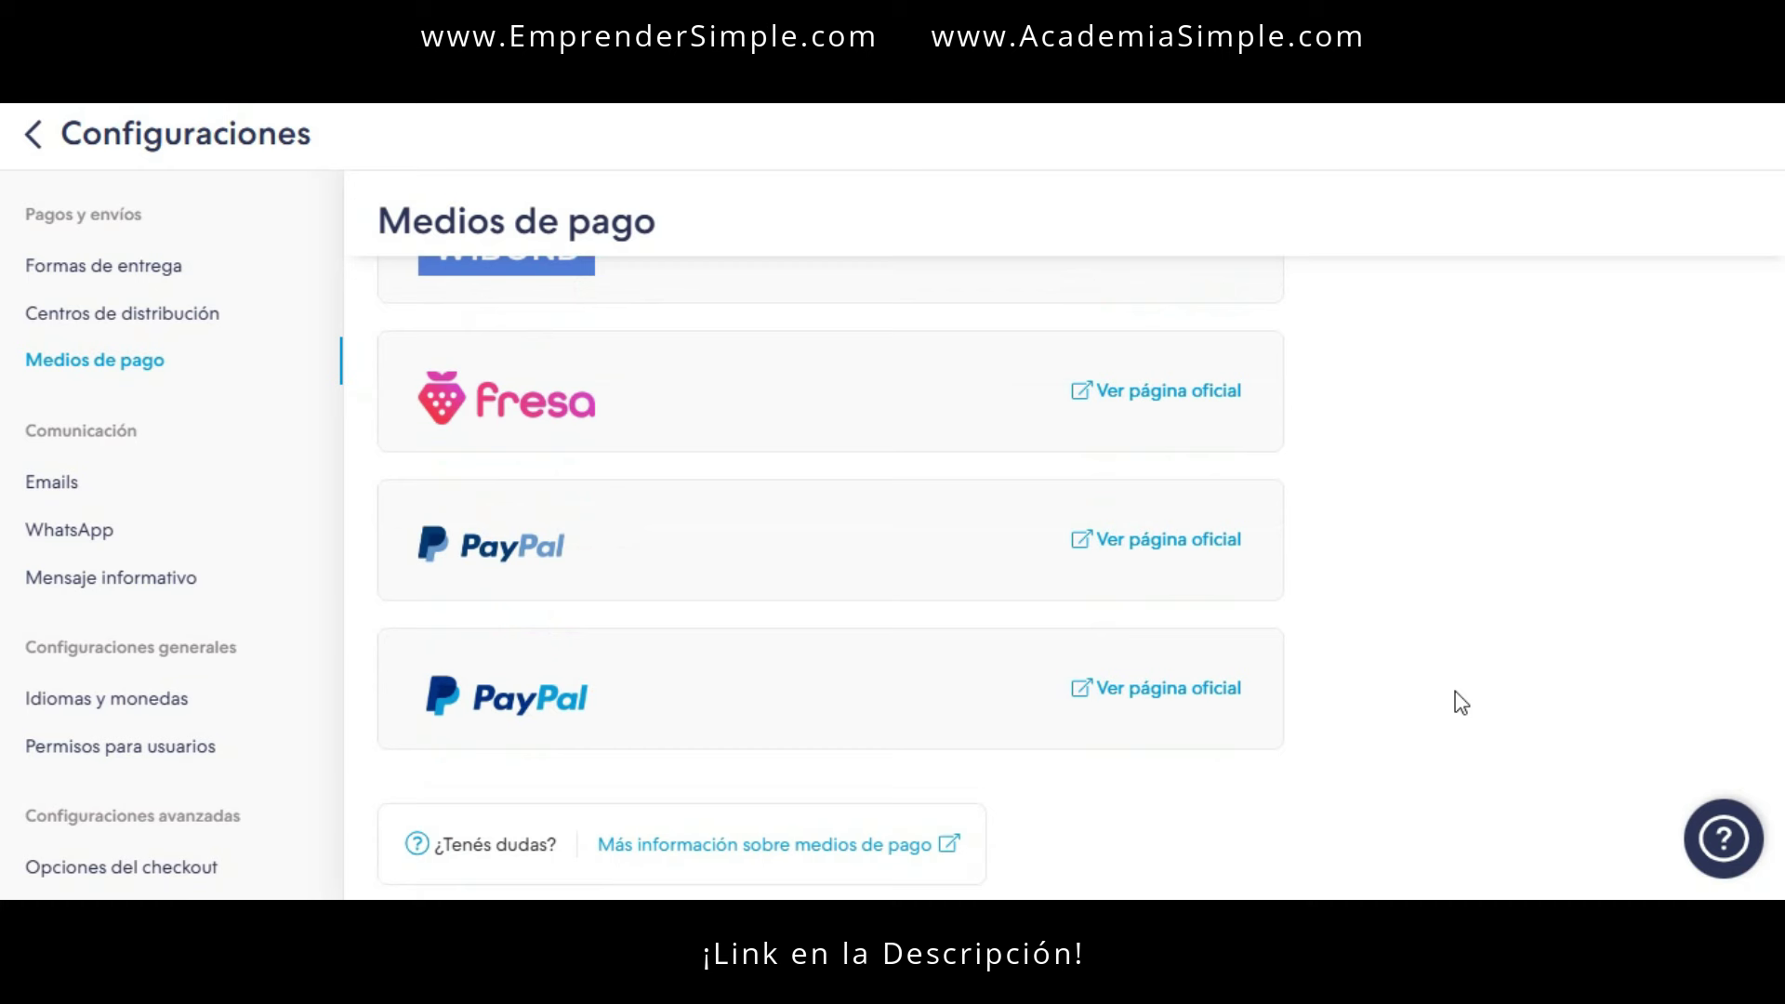
scroll(1461, 702, "up", 15)
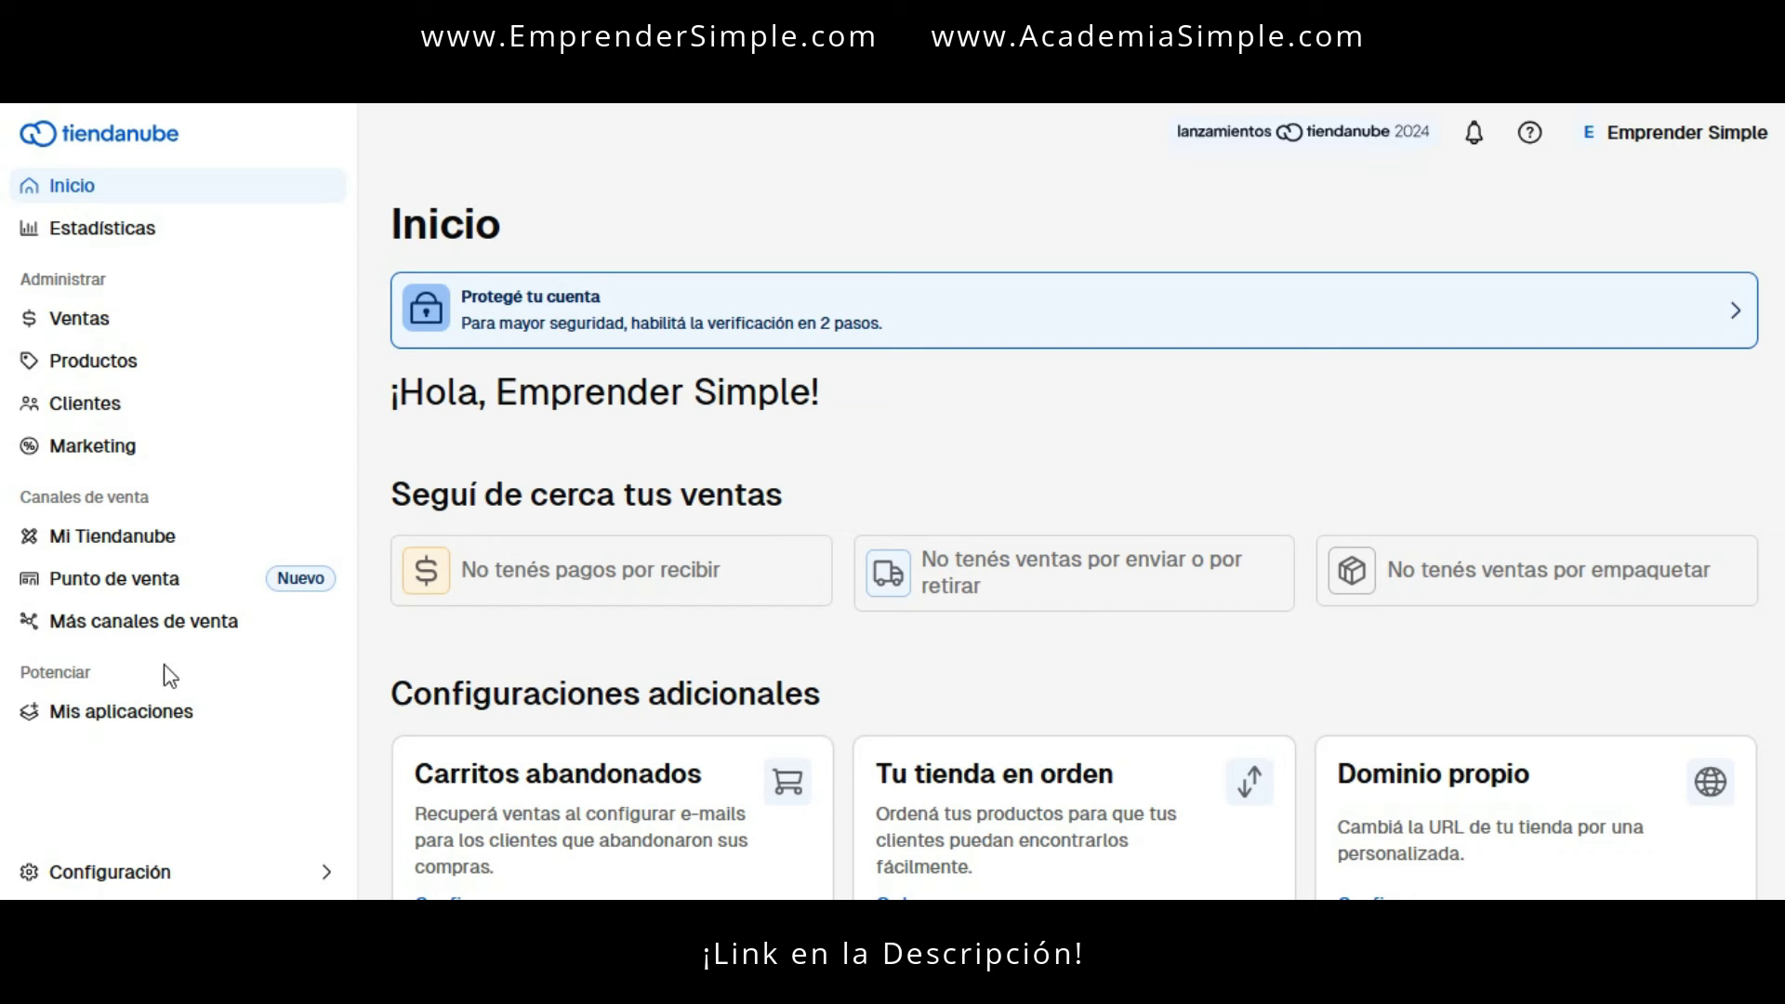
- Open the E-mails and WhatsApp communication settings and look through the automatic customer e-mails for accounts and sales
scroll(1312, 658, "down", 5)
scroll(1302, 651, "up", 5)
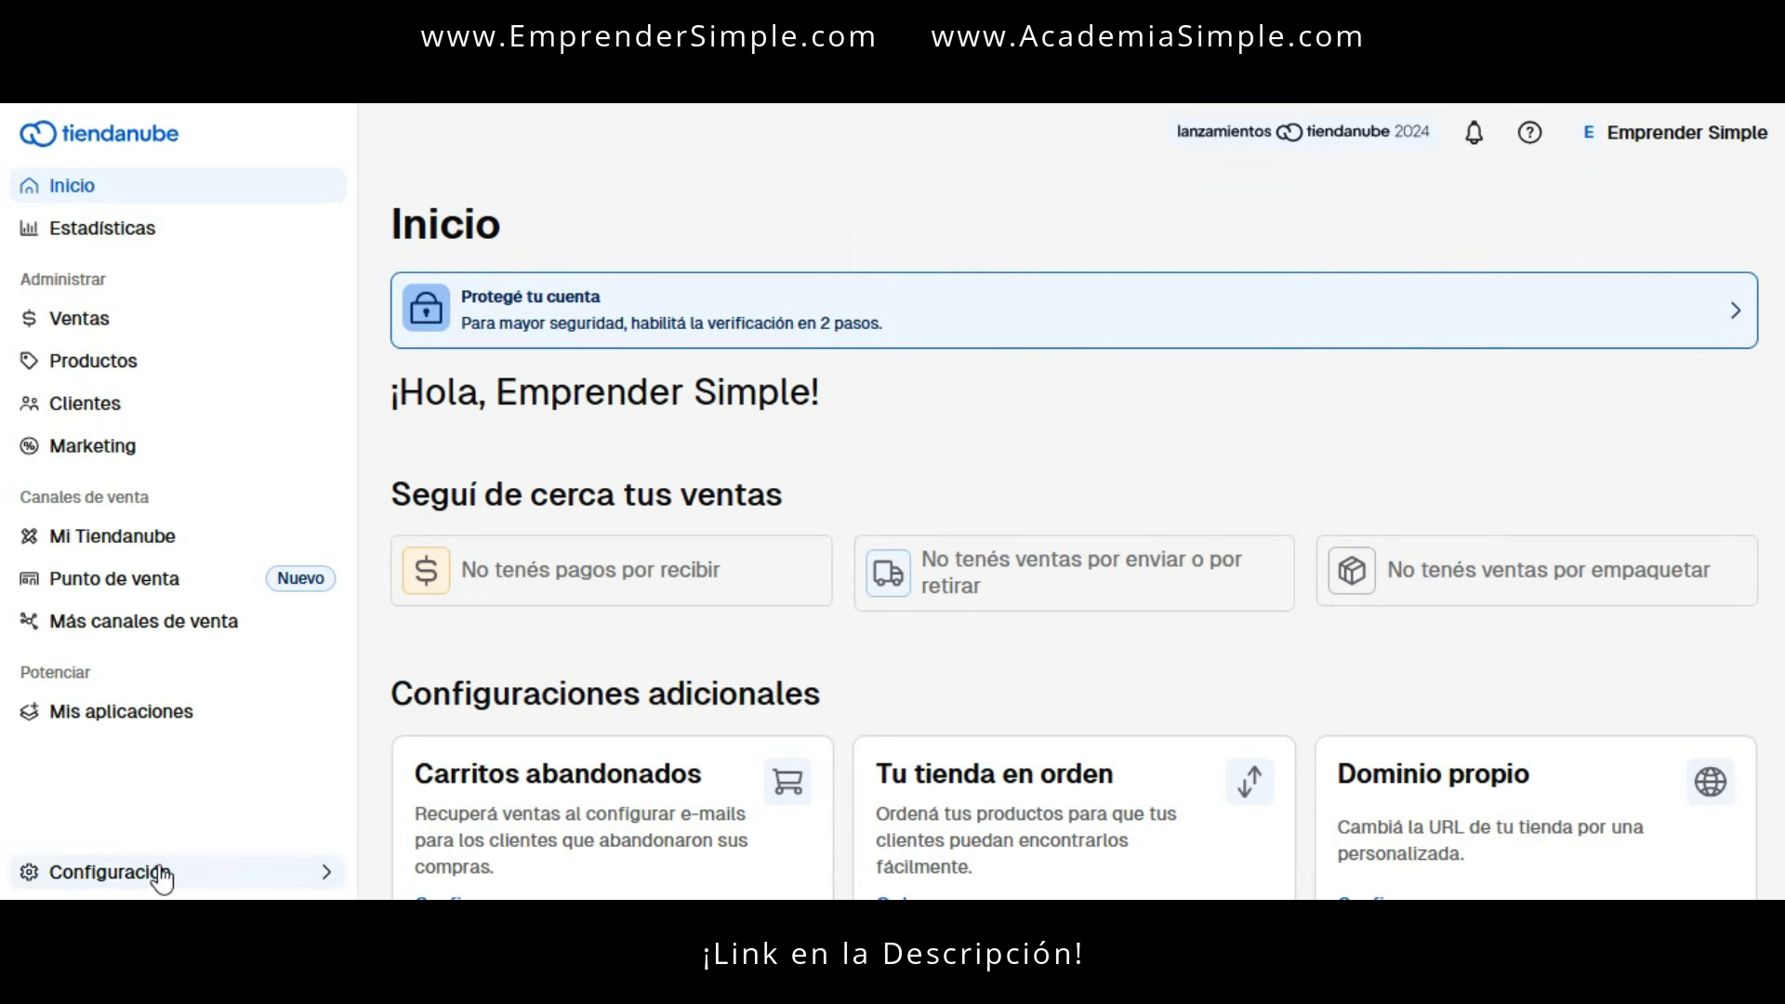
left_click(261, 877)
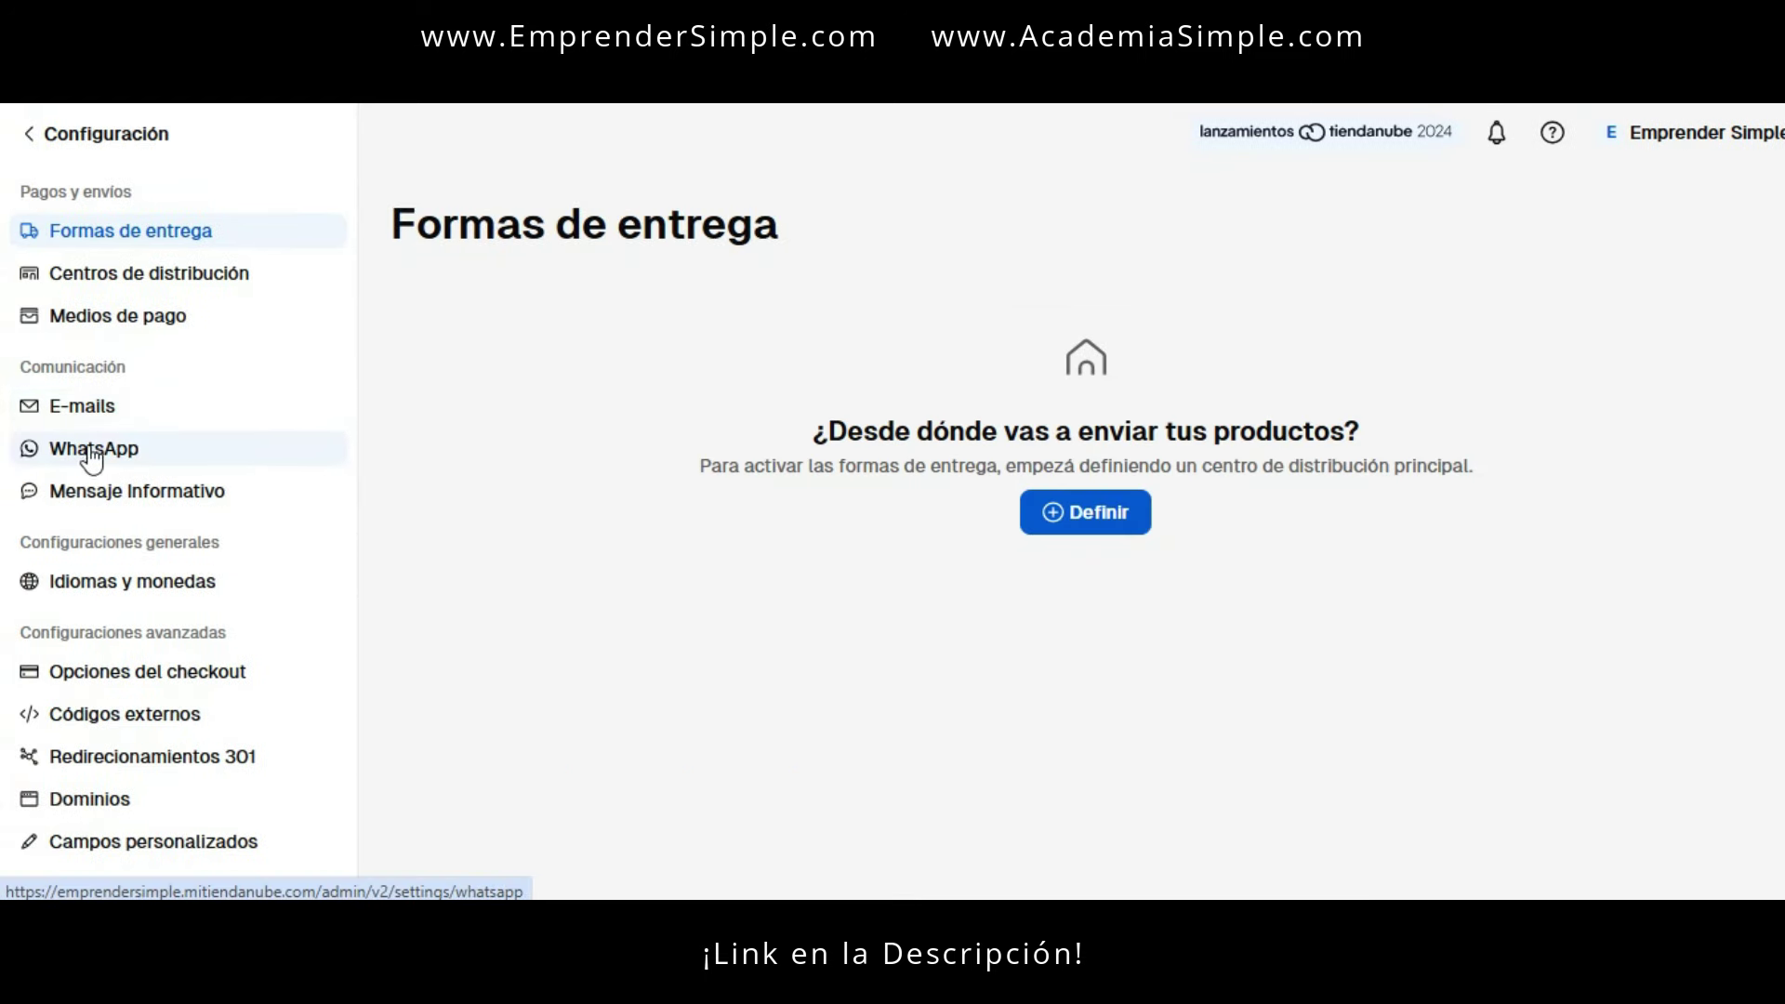
left_click(94, 416)
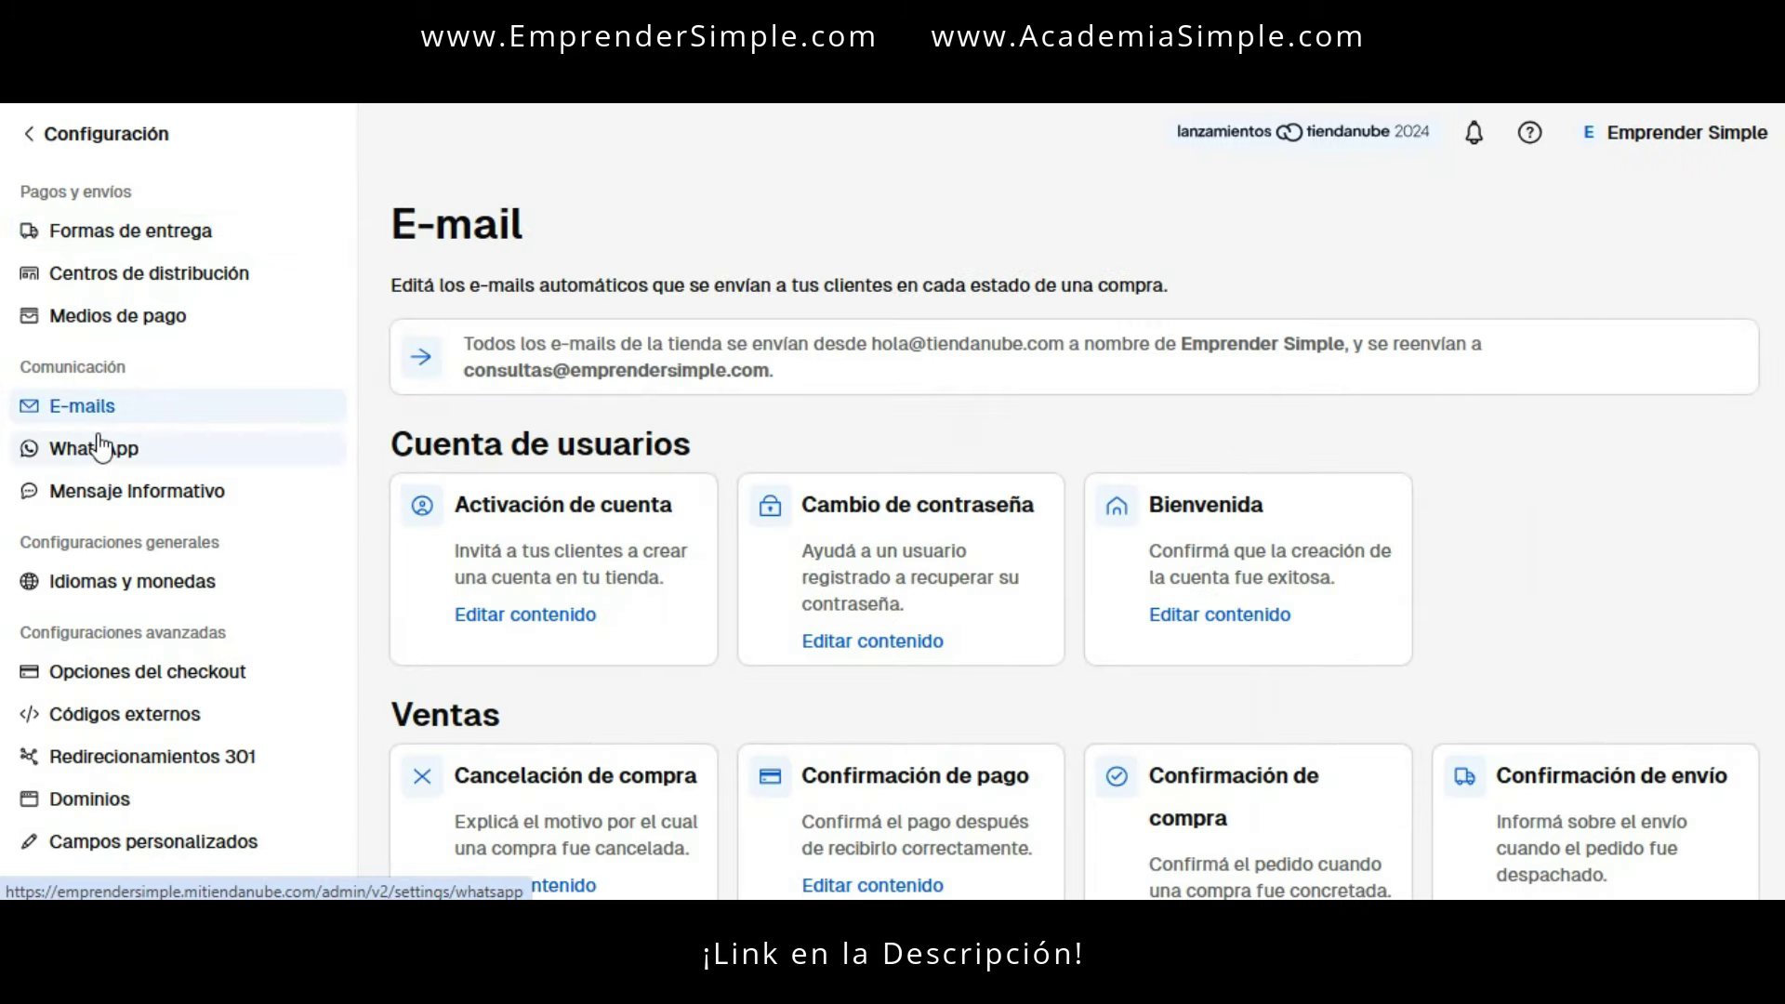
left_click(112, 448)
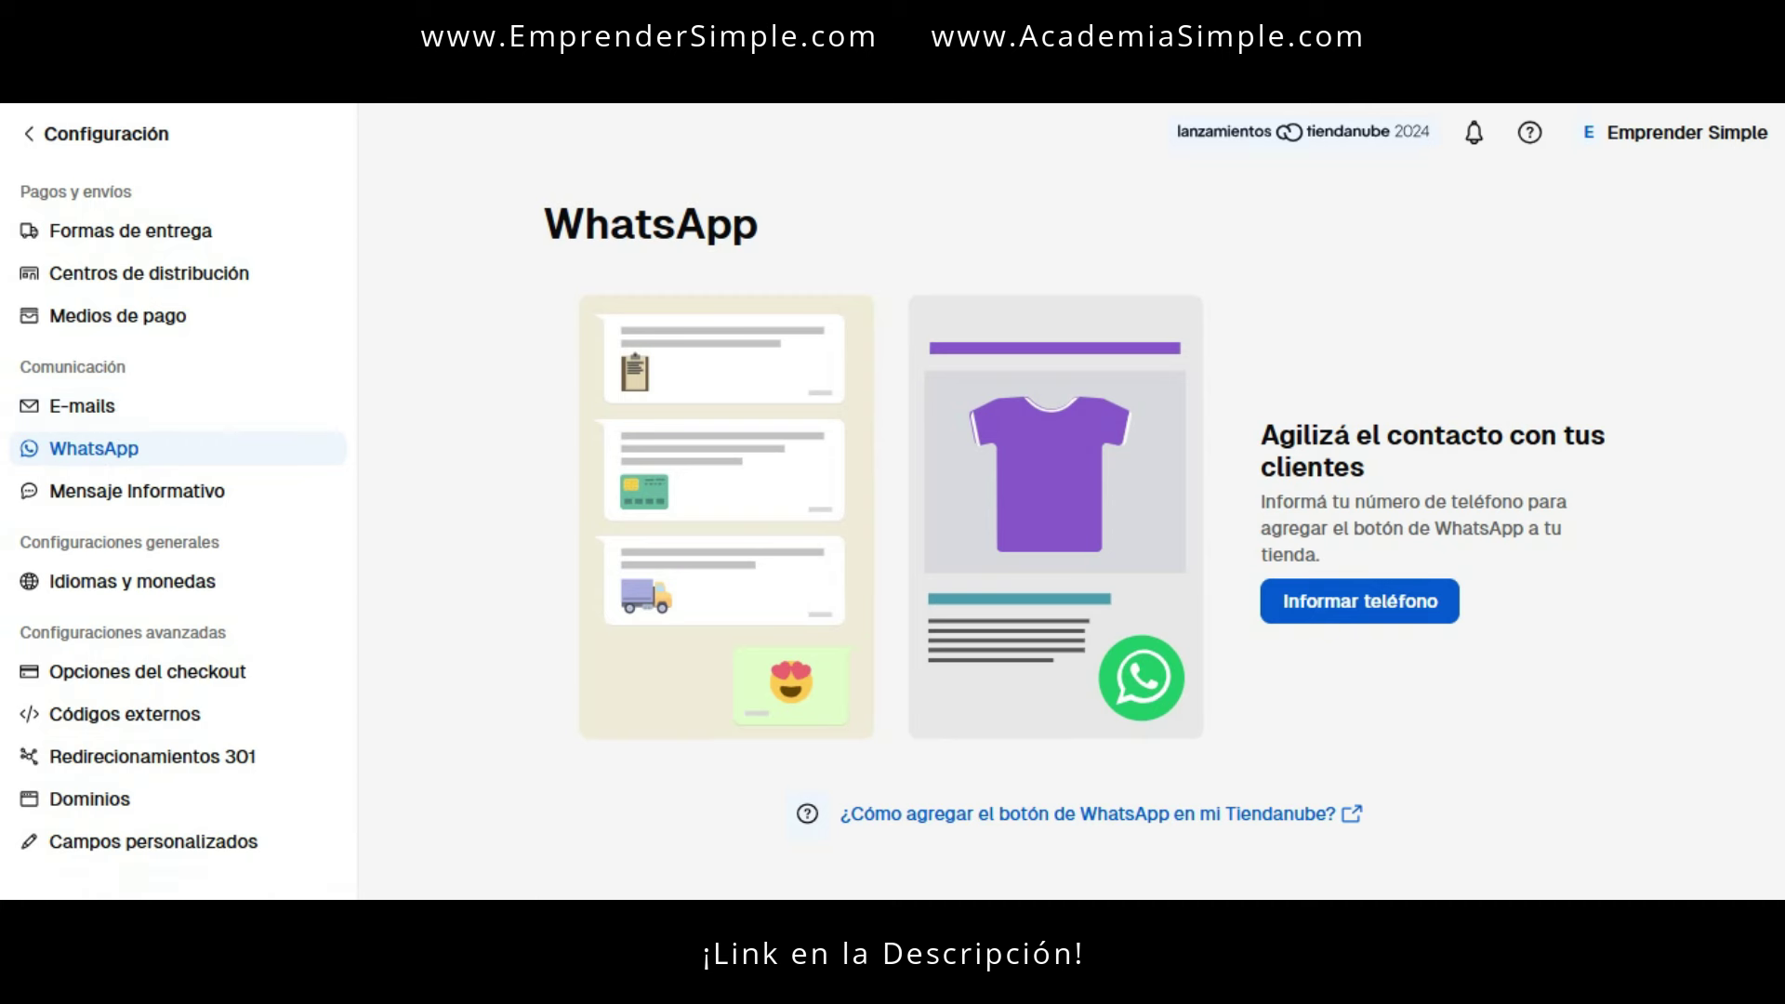
left_click(109, 409)
scroll(1395, 502, "down", 3)
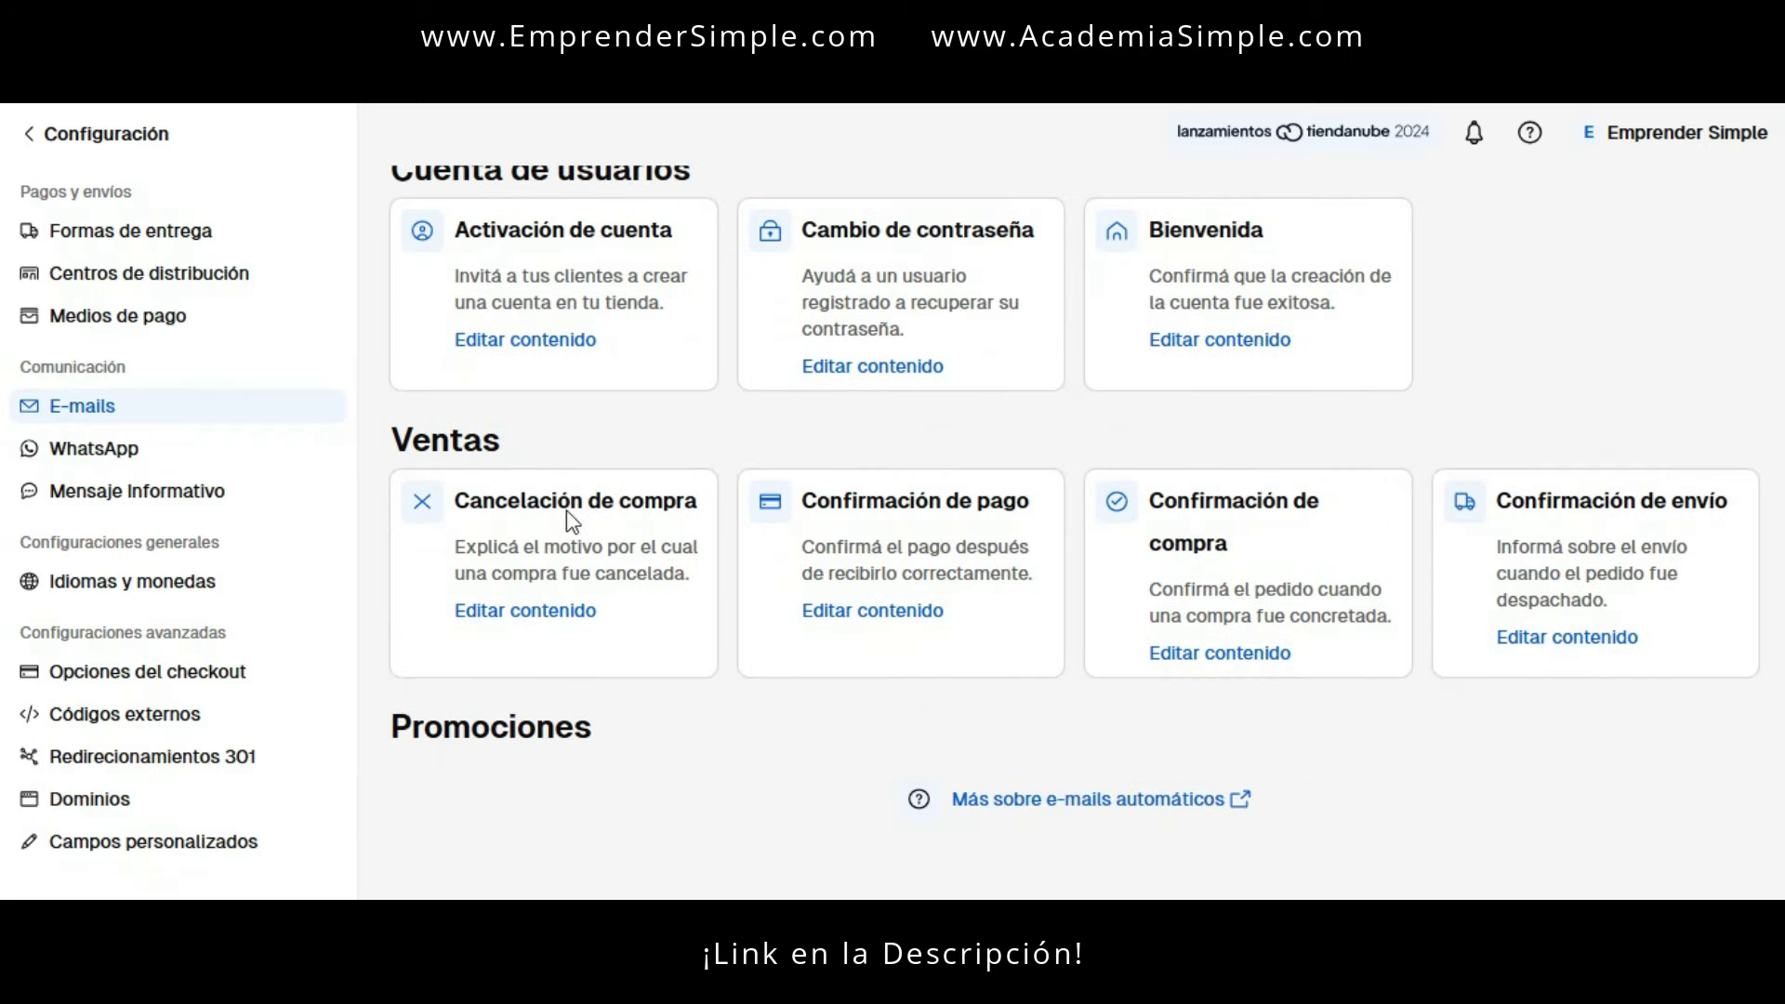
left_click(130, 453)
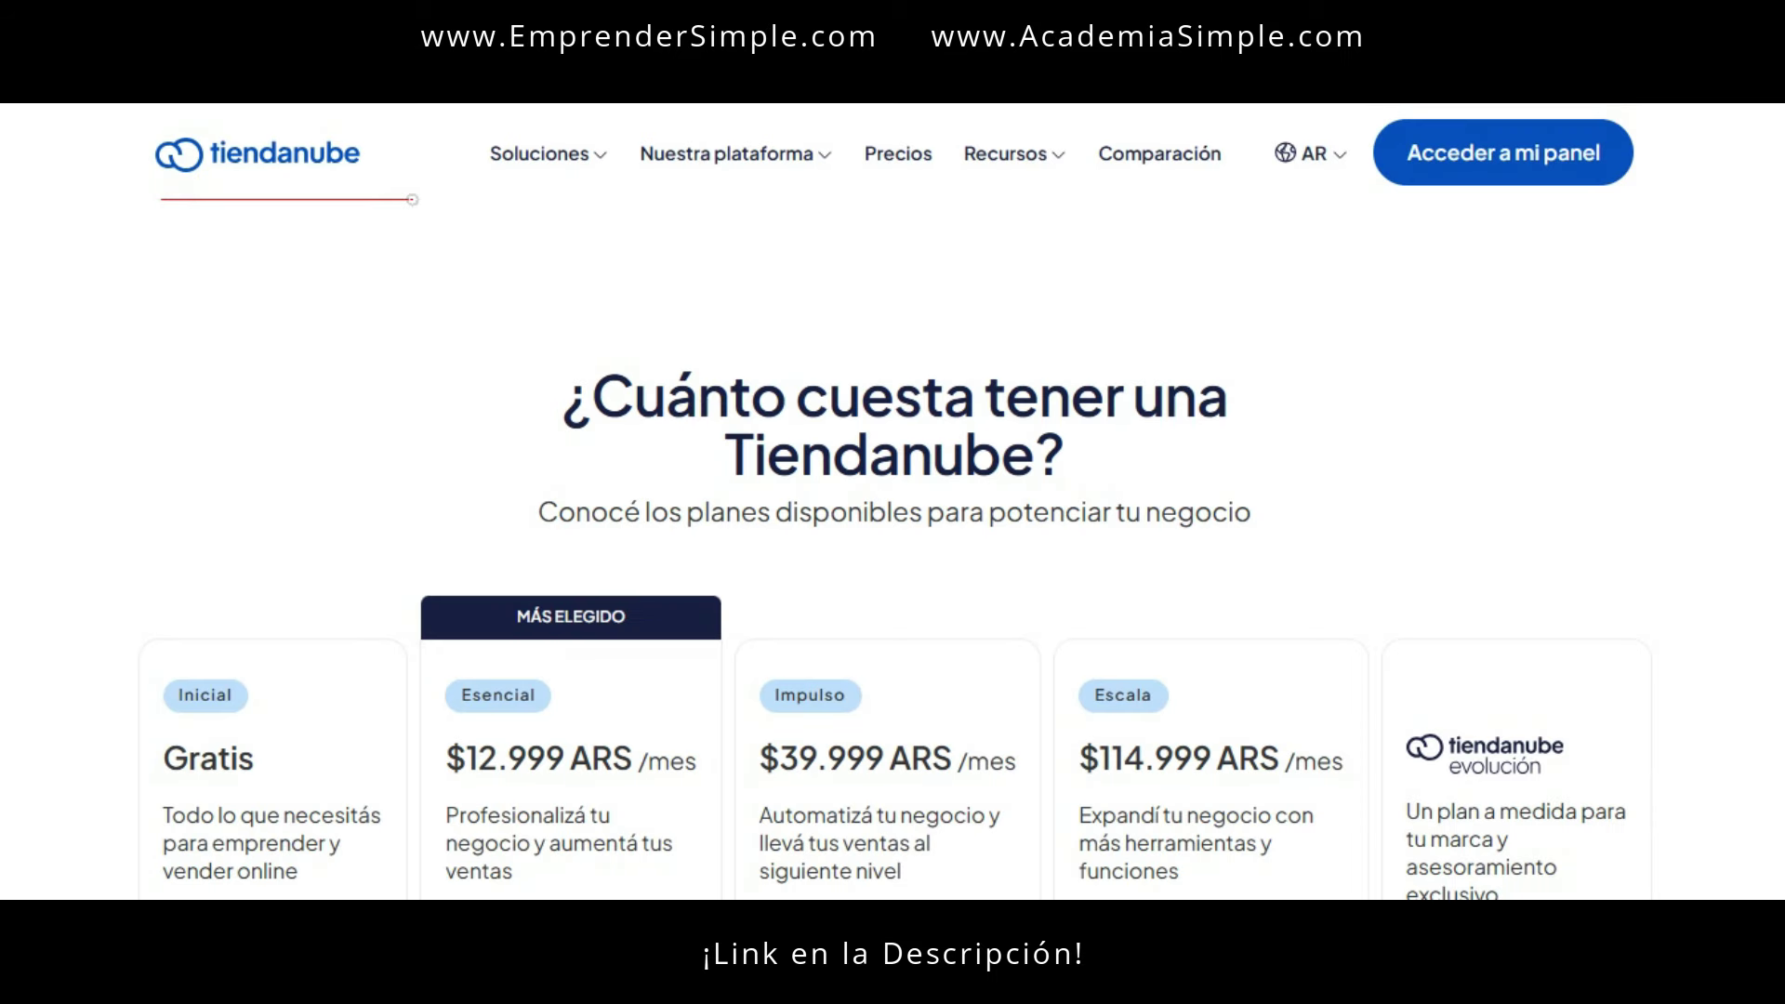
- On Tiendanube's pricing page, examine the plans, circling the free Inicial plan and ticking the four higher plans
mouse_move(325, 226)
left_mouse_down()
mouse_move(369, 468)
mouse_move(404, 455)
left_mouse_up()
scroll(1519, 490, "down", 5)
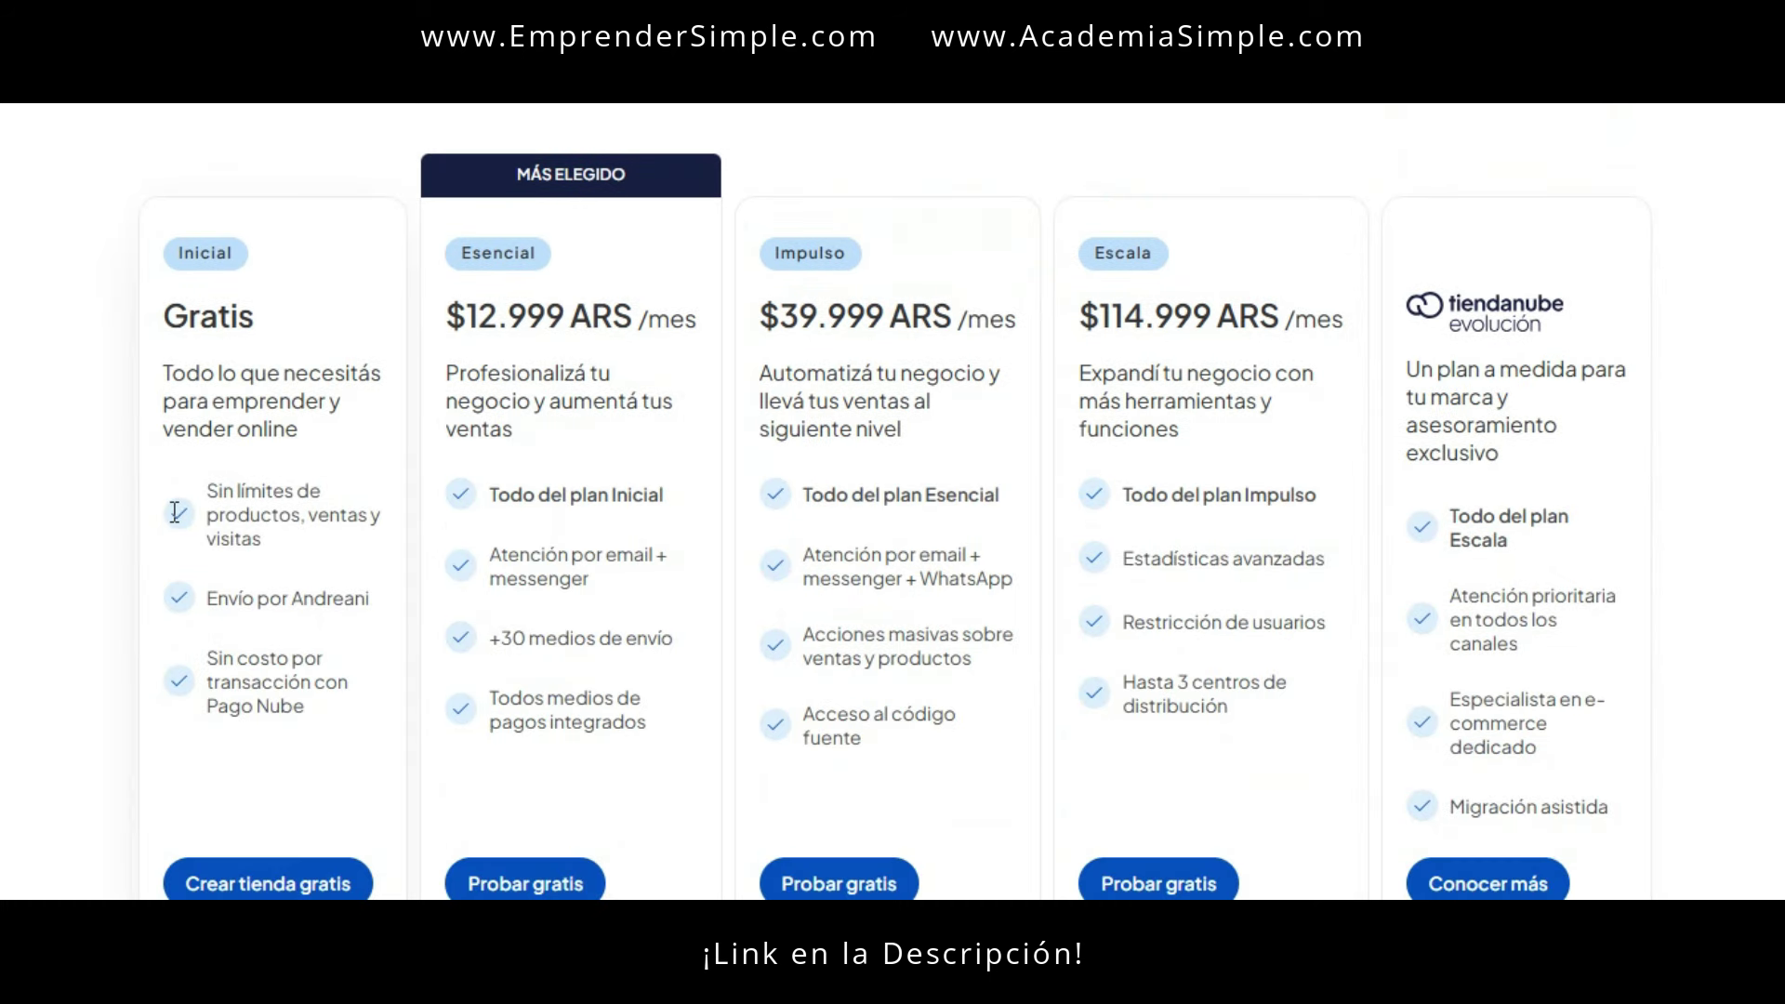
mouse_move(269, 170)
left_mouse_down()
mouse_move(159, 211)
mouse_move(230, 710)
mouse_move(353, 212)
mouse_move(223, 161)
left_mouse_up()
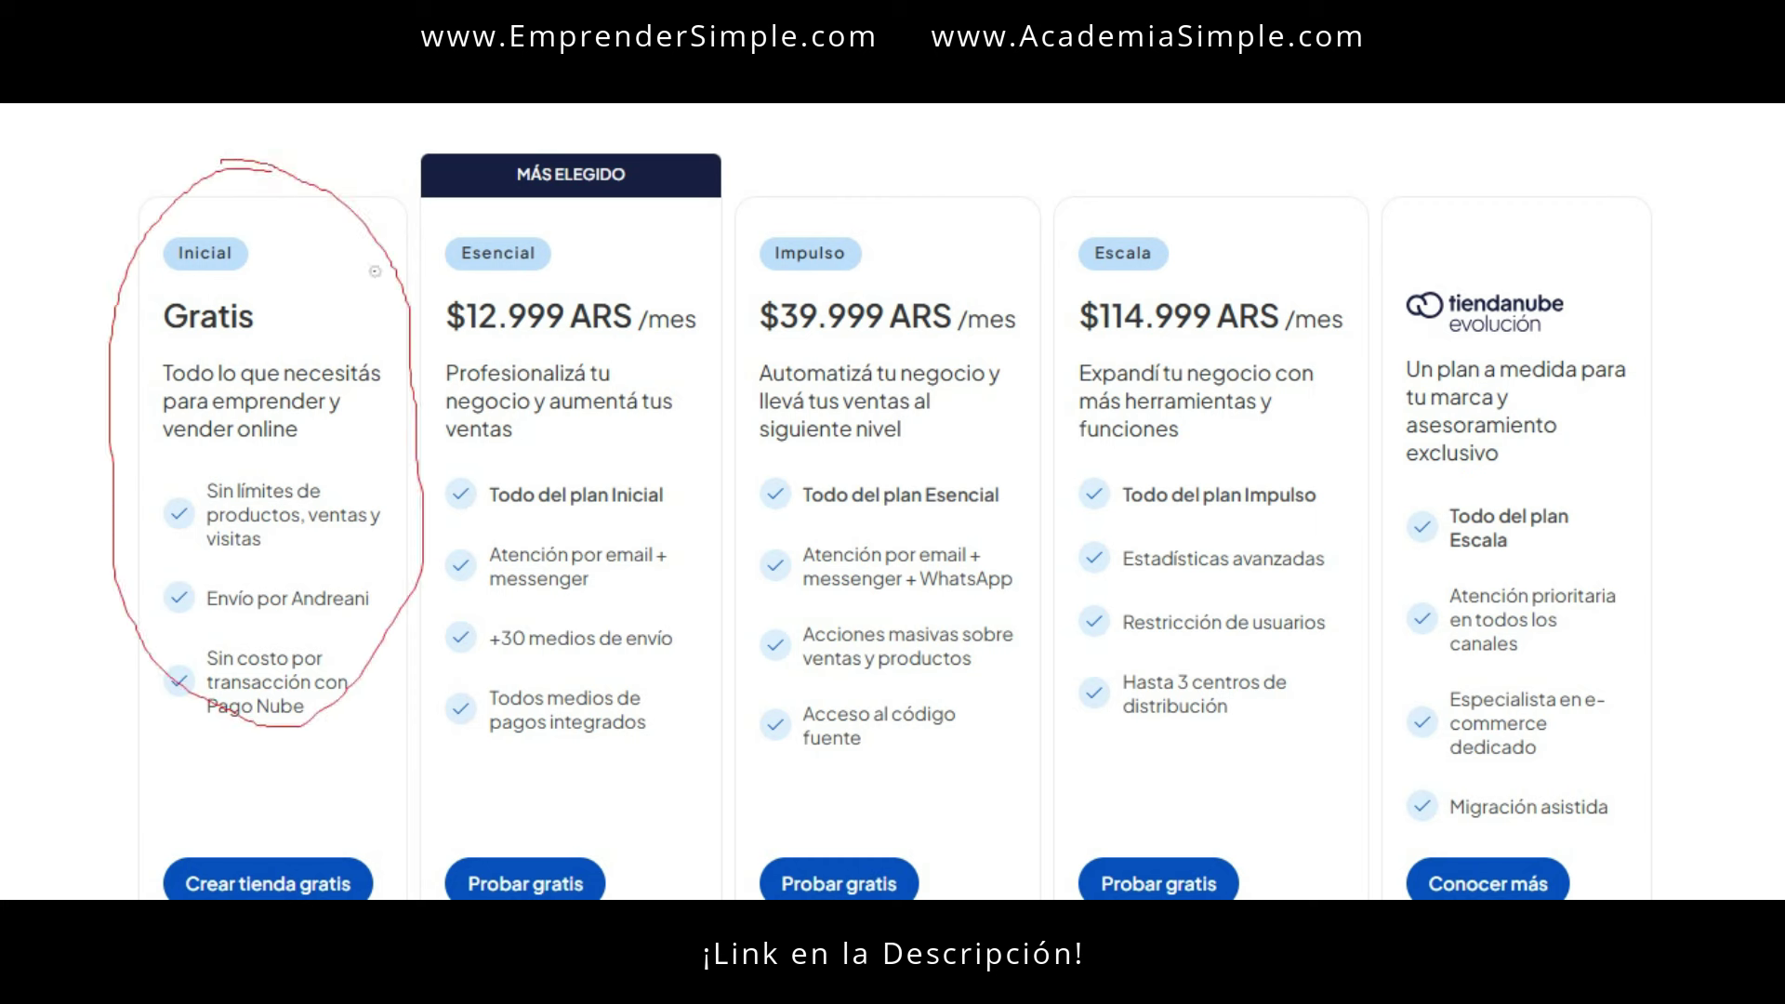
mouse_move(369, 222)
left_mouse_down()
mouse_move(1350, 212)
mouse_move(1384, 232)
left_mouse_up()
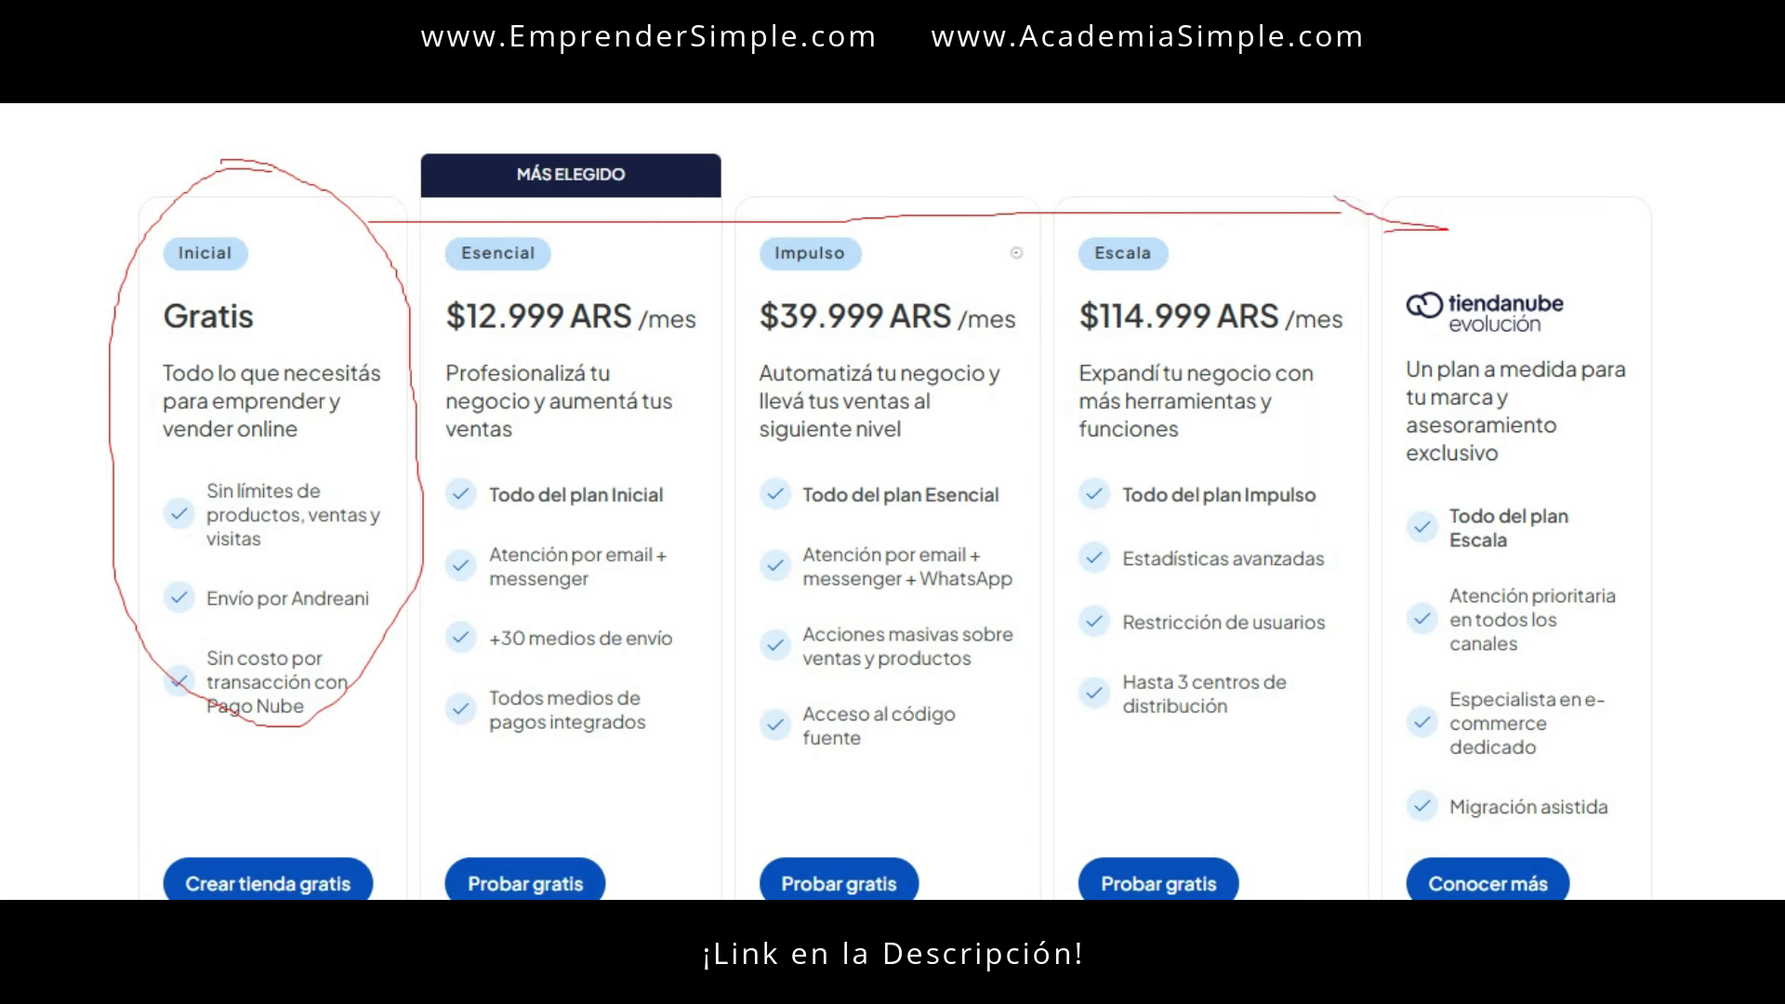
left_click_drag(634, 272, 680, 245)
left_click_drag(936, 249, 980, 237)
mouse_move(1190, 239)
left_mouse_down()
mouse_move(1222, 266)
mouse_move(1237, 238)
left_mouse_up()
left_click_drag(1496, 245, 1537, 233)
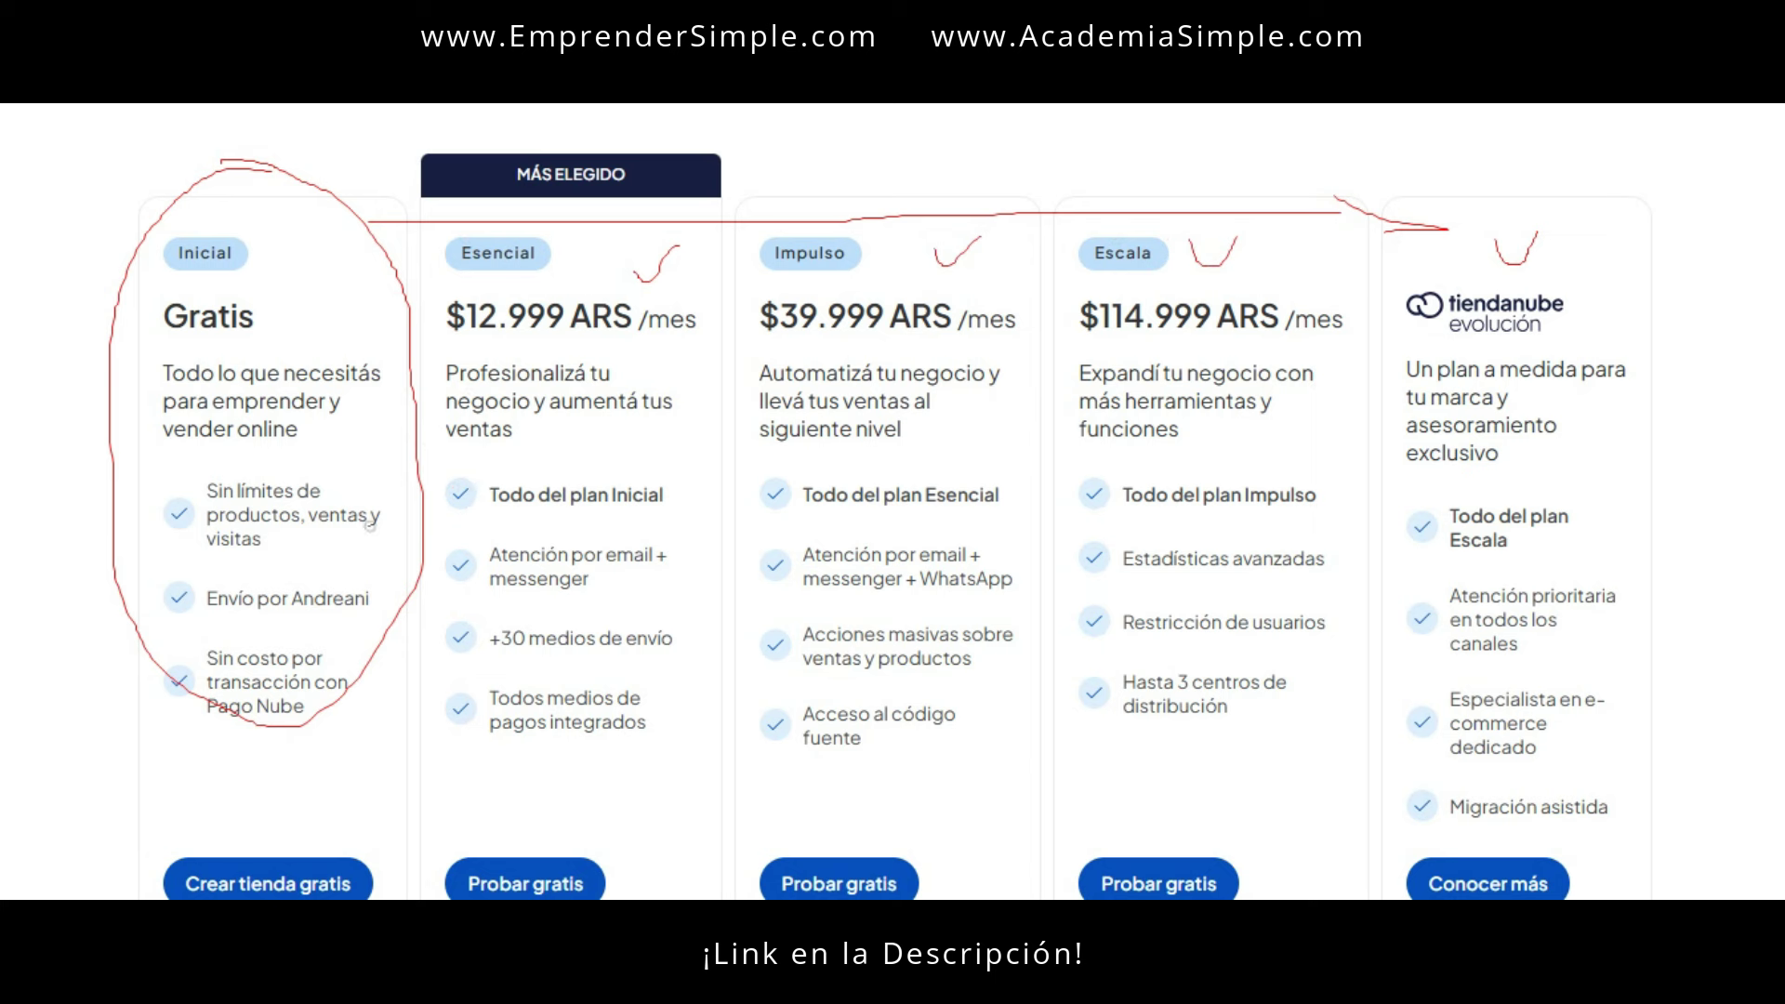
- Compare the plans' features by marking Inicial's Andreani shipping, Esencial's +30 medios de envío and Impulso's Acciones masivas
left_click_drag(379, 597, 397, 572)
mouse_move(583, 603)
left_mouse_down()
mouse_move(534, 596)
mouse_move(429, 677)
mouse_move(699, 662)
mouse_move(513, 605)
left_mouse_up()
left_click_drag(659, 620, 686, 585)
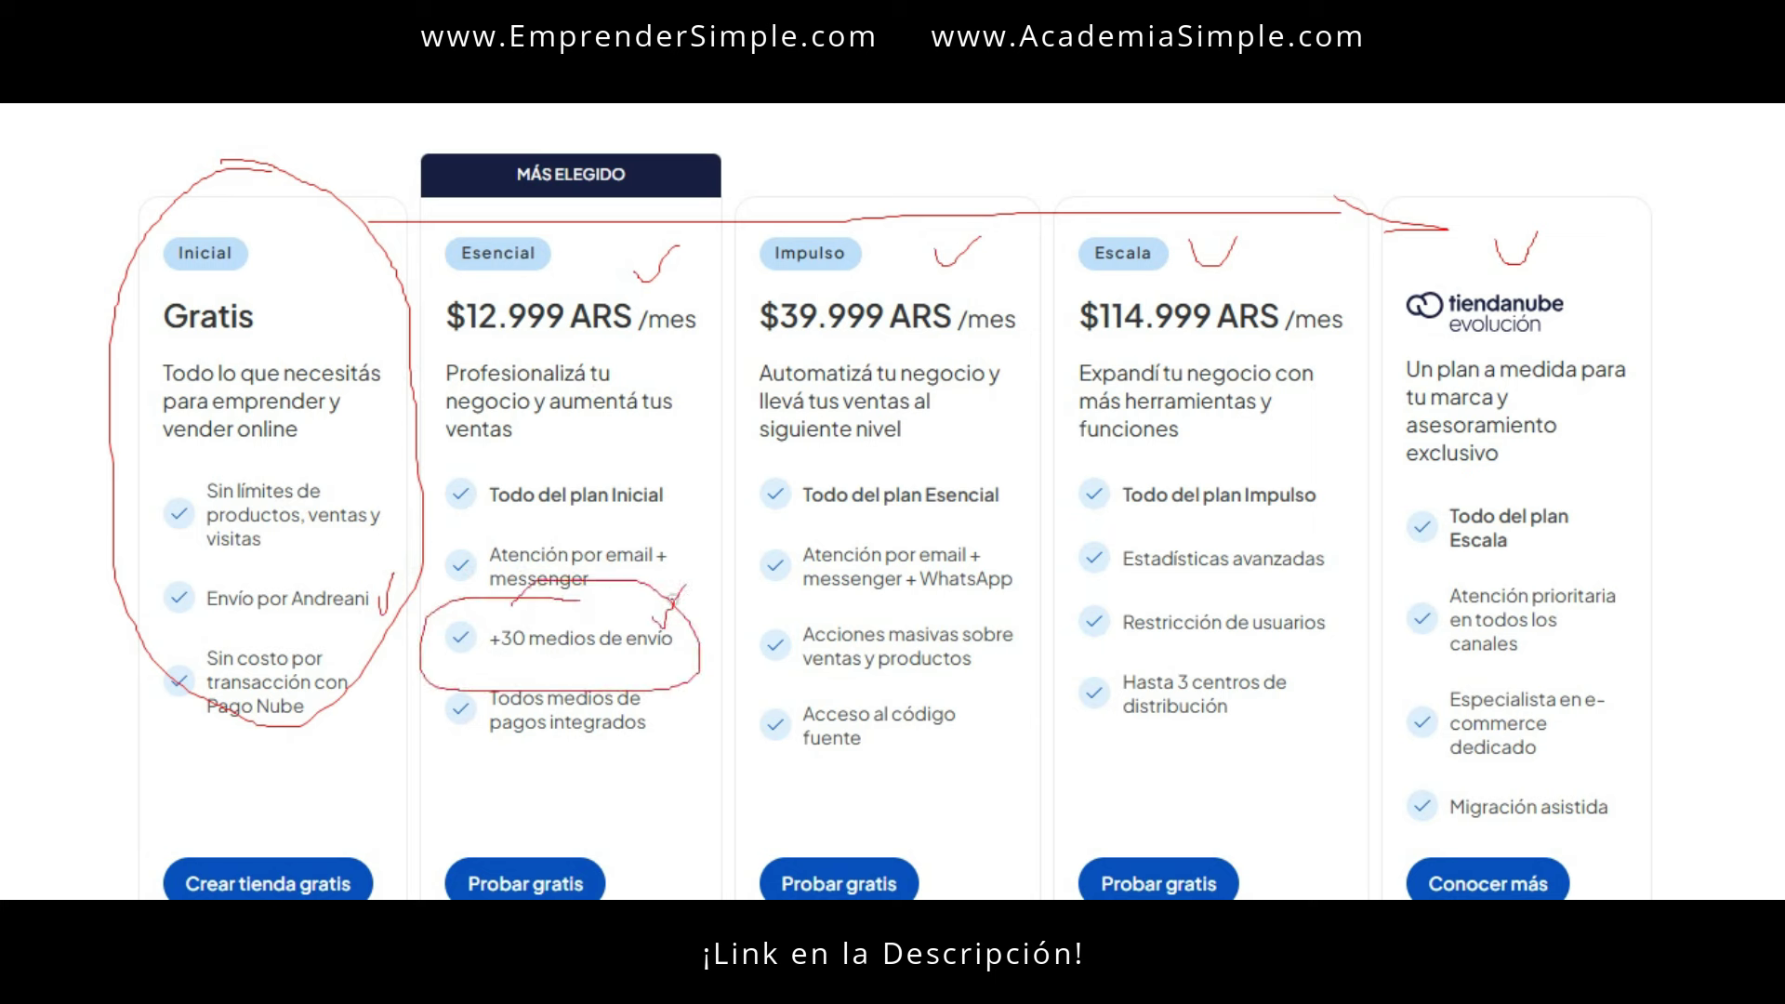
mouse_move(824, 600)
left_mouse_down()
mouse_move(739, 623)
mouse_move(943, 690)
mouse_move(954, 607)
mouse_move(1012, 638)
mouse_move(1037, 600)
left_mouse_up()
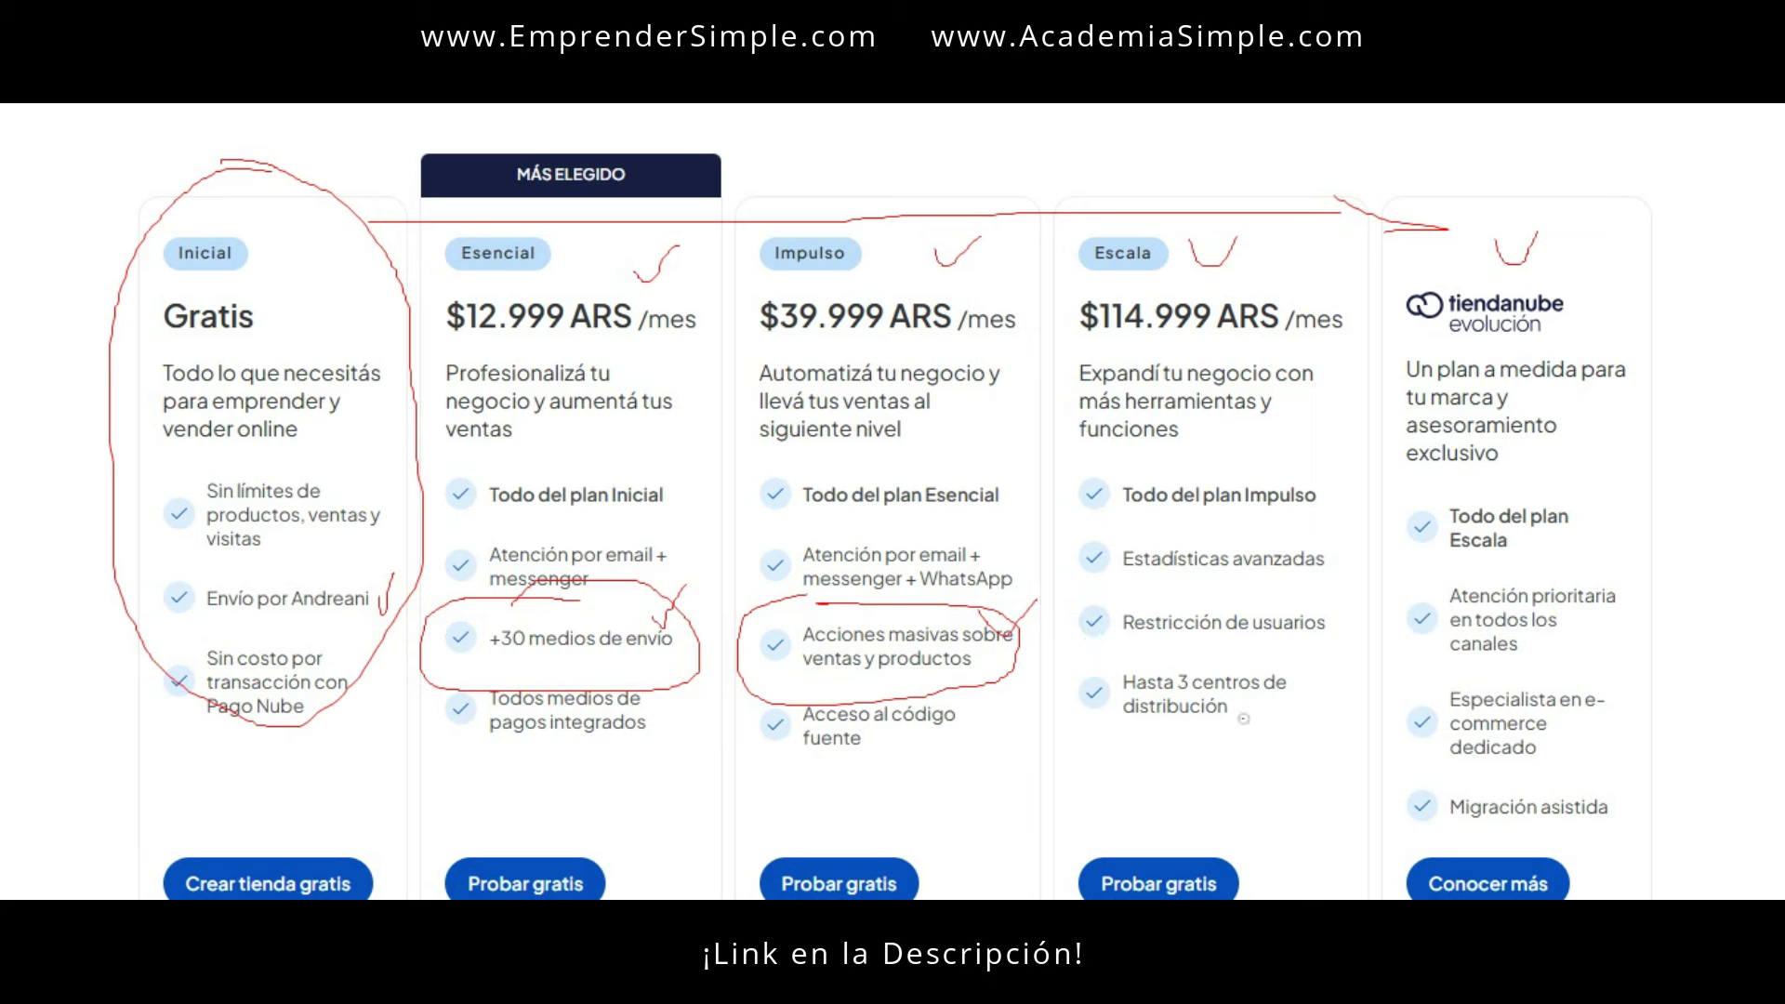
left_click_drag(310, 815, 372, 796)
left_click_drag(447, 787, 1216, 781)
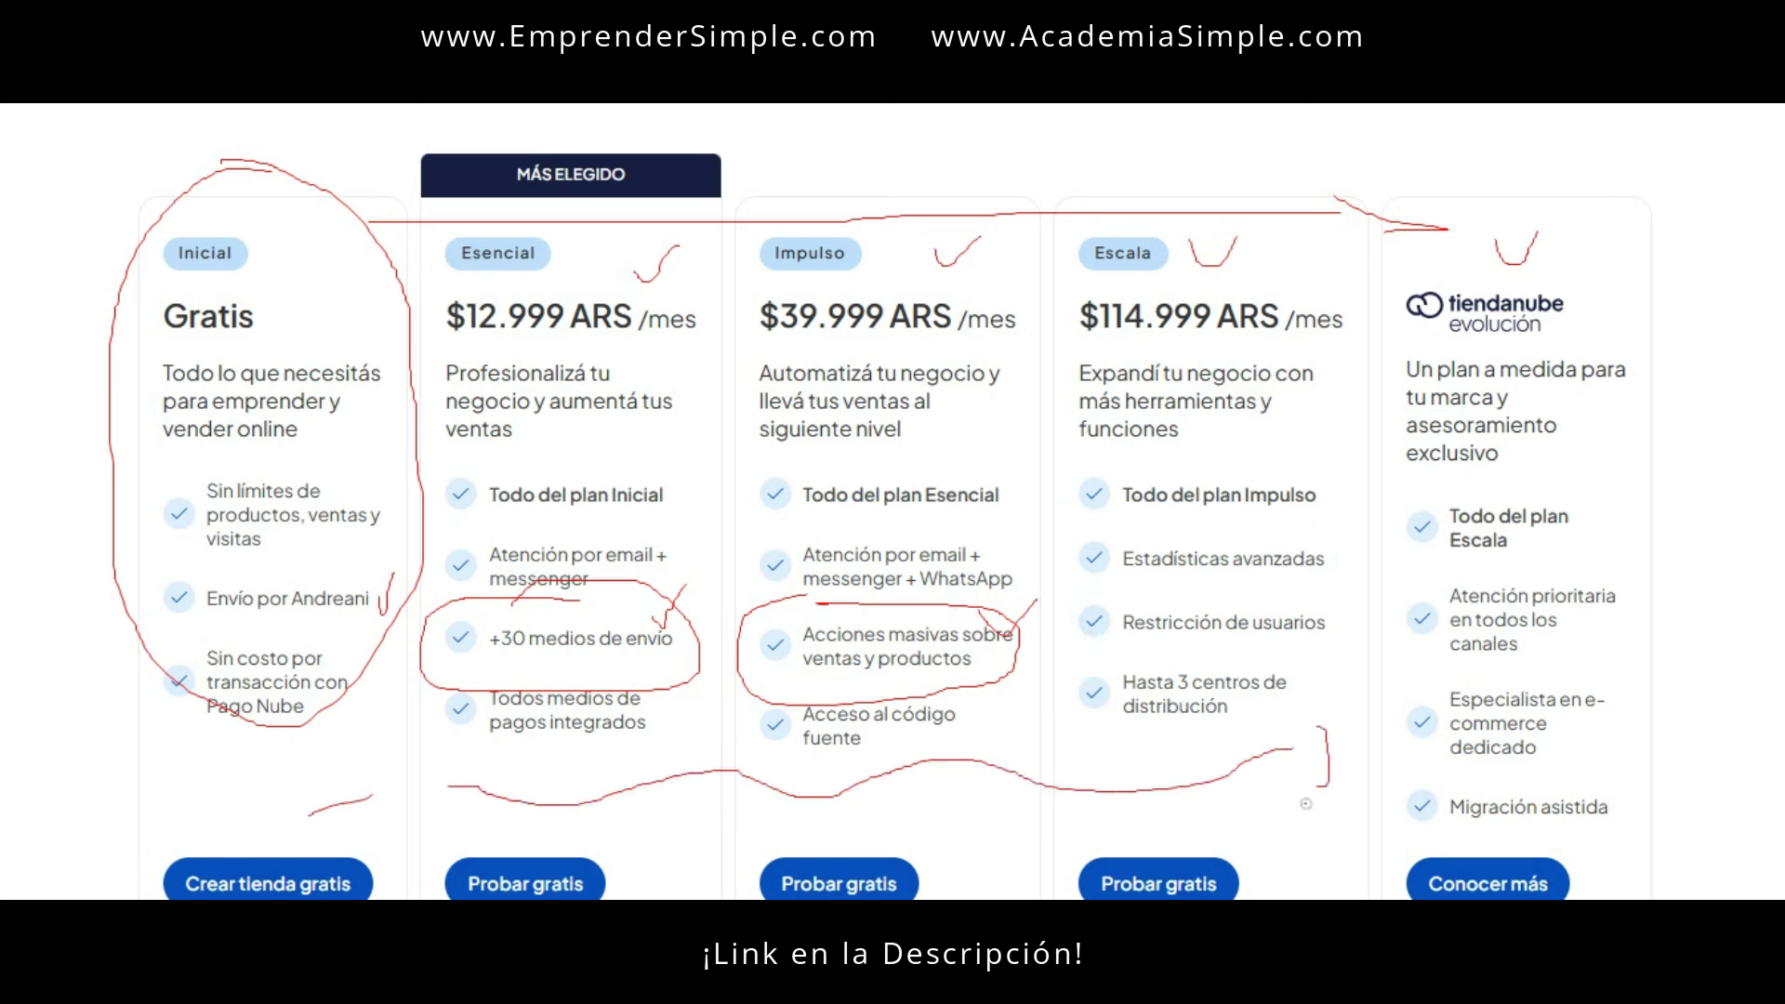
- Clear the annotations, point out the Esencial, Impulso, Escala and Evolución plans with fresh marks, and erase those marks
key("e")
mouse_move(563, 224)
left_mouse_down()
mouse_move(493, 210)
mouse_move(567, 260)
mouse_move(646, 219)
left_mouse_up()
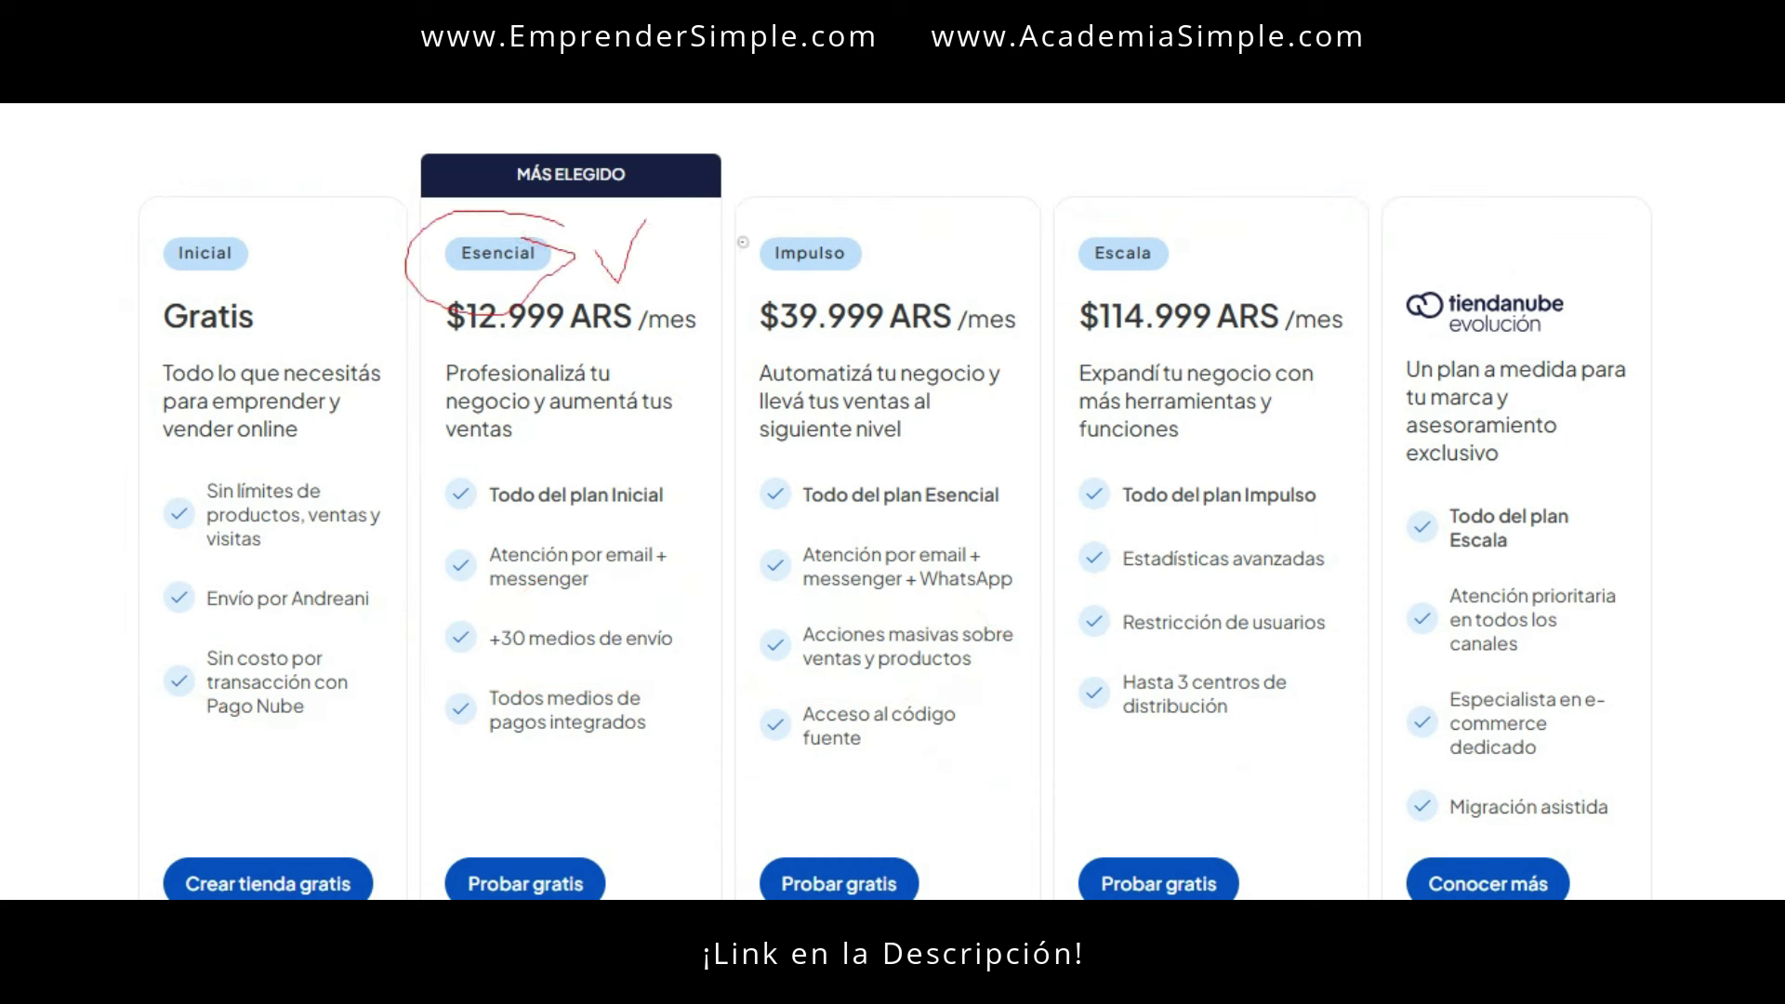
left_click_drag(757, 282, 835, 276)
left_click_drag(1082, 277, 1152, 279)
left_click_drag(1430, 344, 1540, 337)
mouse_move(449, 198)
left_mouse_down()
mouse_move(456, 740)
mouse_move(708, 674)
mouse_move(714, 154)
mouse_move(472, 198)
left_mouse_up()
key("e")
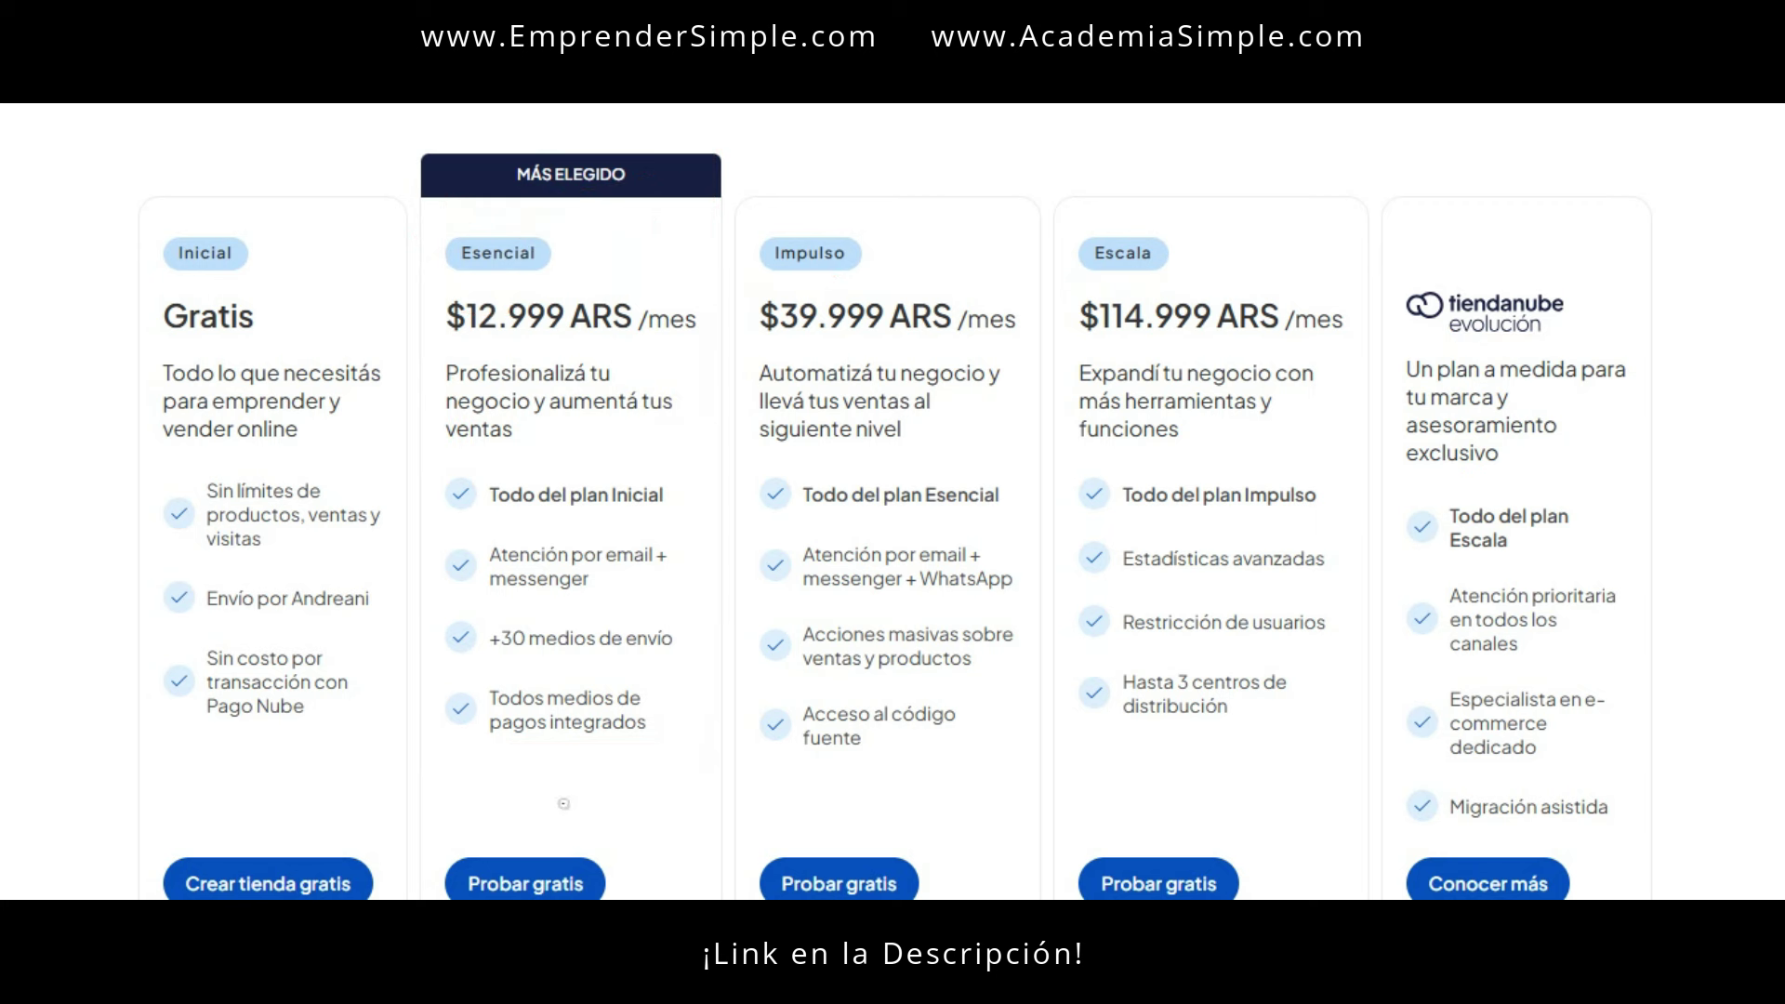
left_click_drag(596, 857, 662, 744)
key("e")
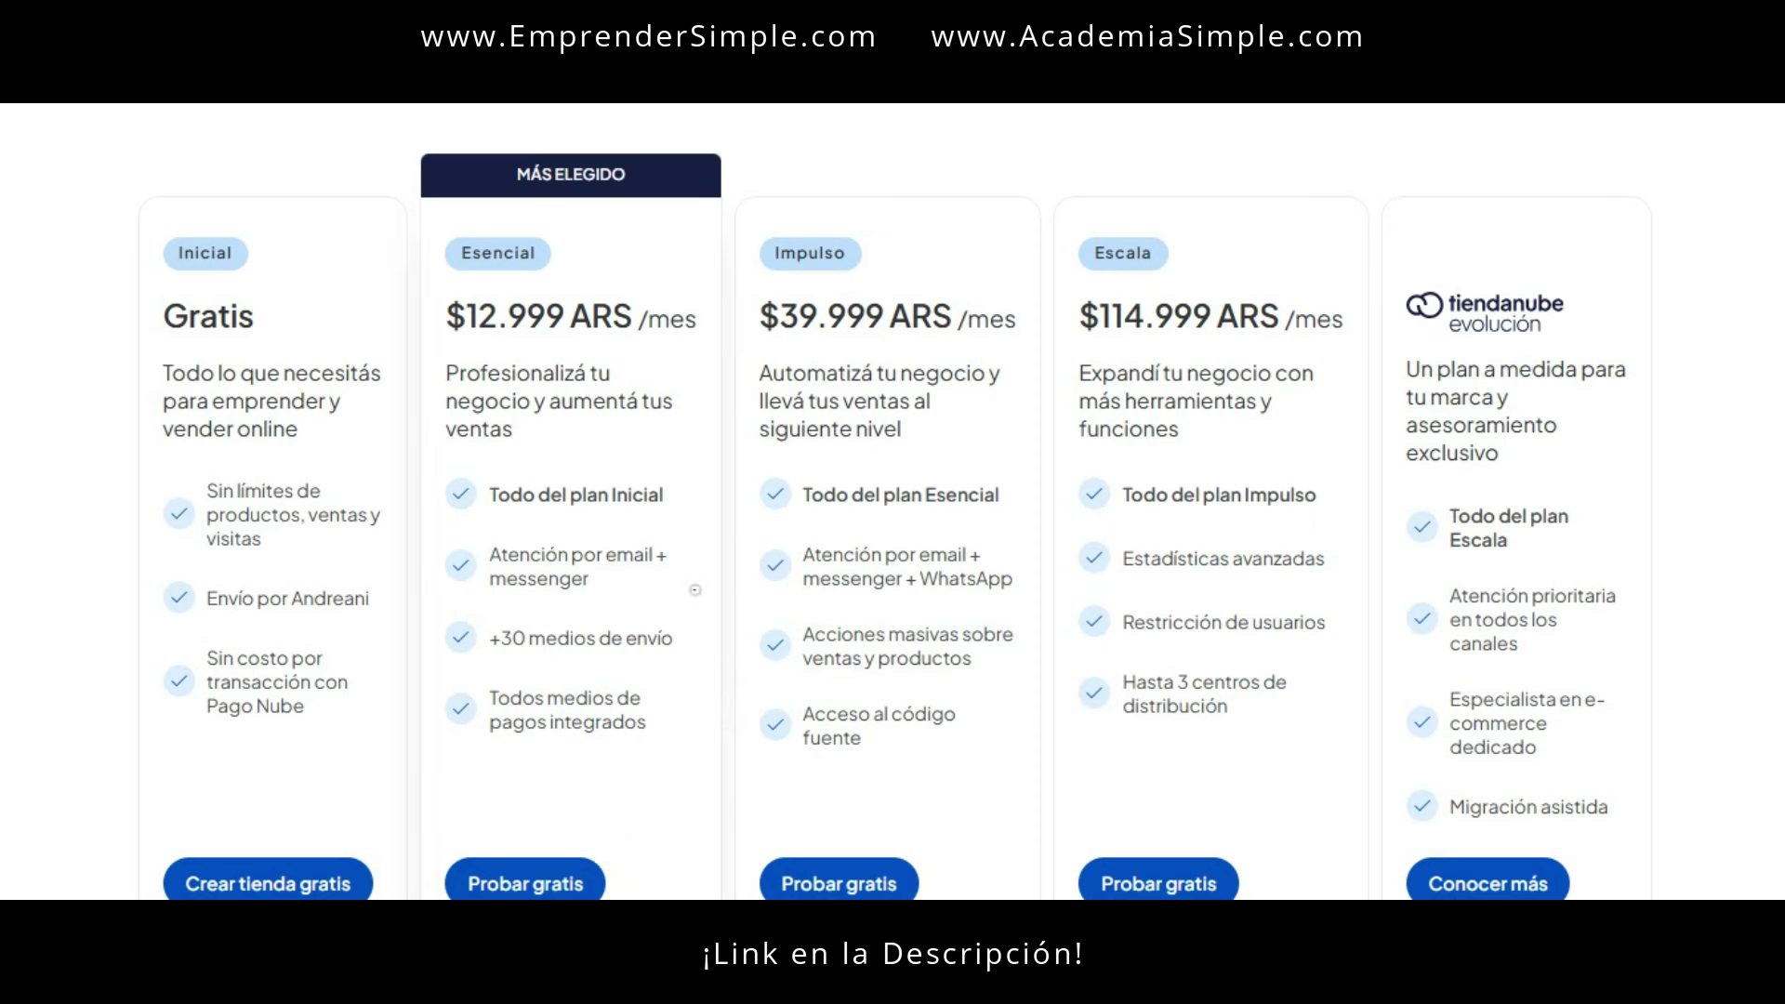